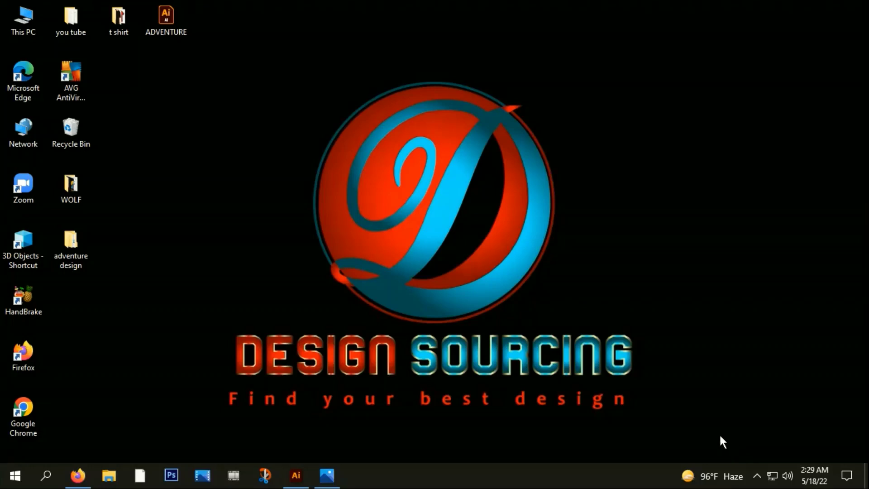
Step: Review the BLACK.jpg wolf T-shirt reference in Photos, then return to WOLF EPS in Illustrator
click(327, 475)
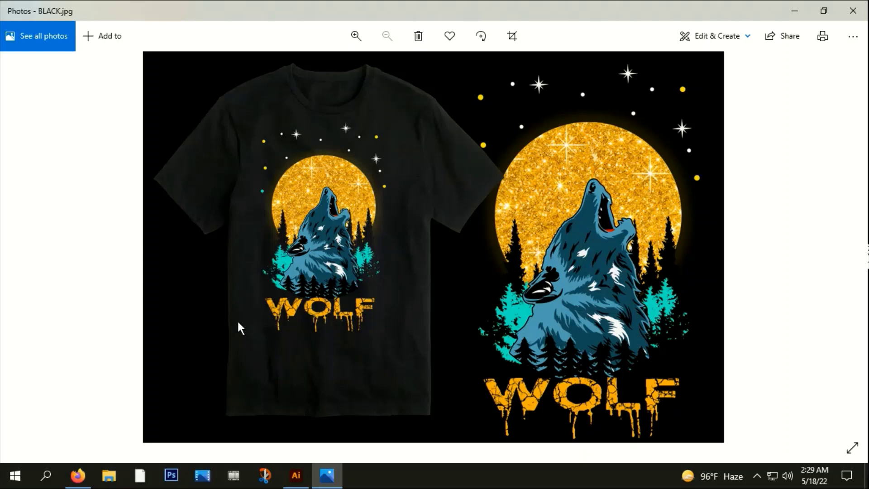
click(295, 474)
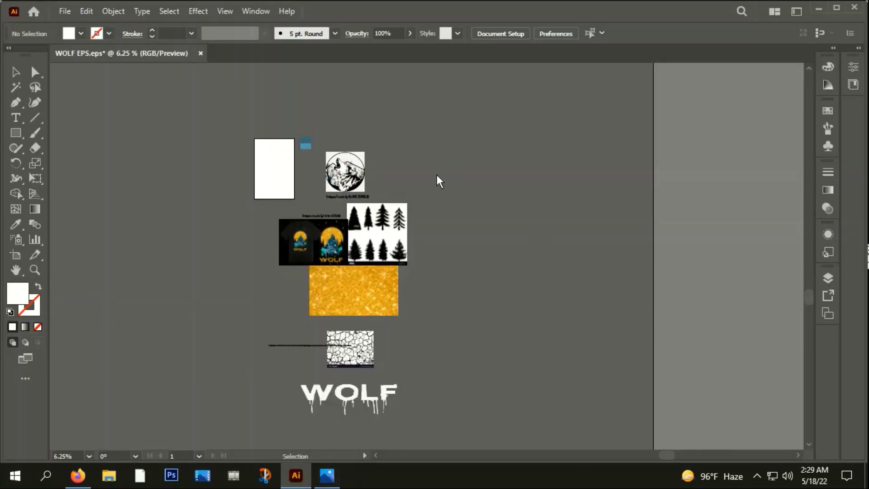
Step: Create a new 12 x 18 in Illustrator document
click(68, 11)
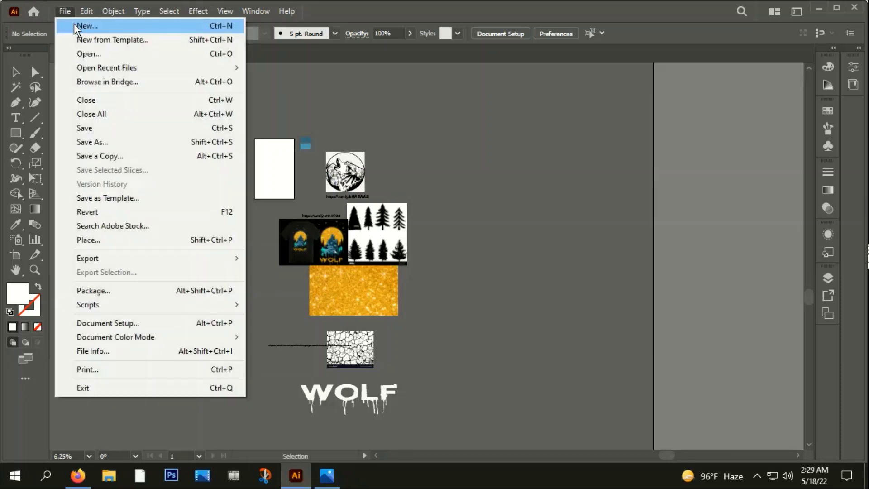
click(81, 26)
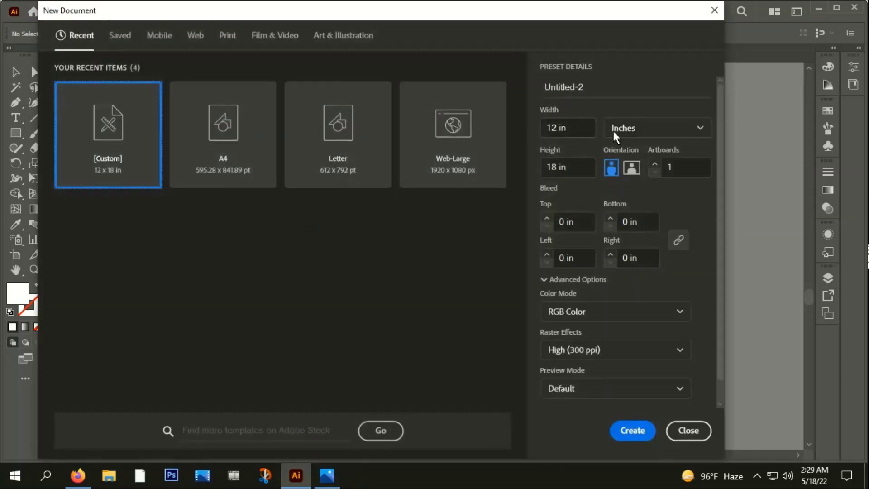
click(633, 430)
Step: Copy all WOLF EPS artwork into Untitled-2 and place it right of the artboard
click(186, 53)
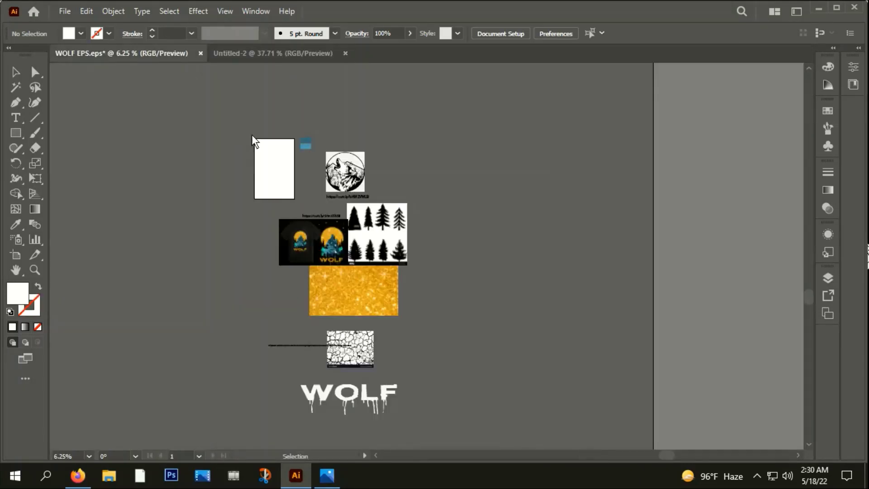
key(ctrl+a)
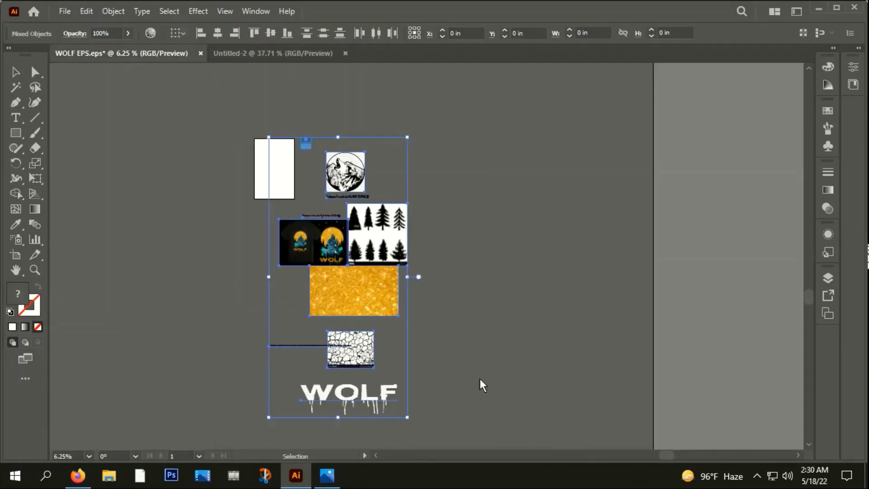
key(a)
key(v)
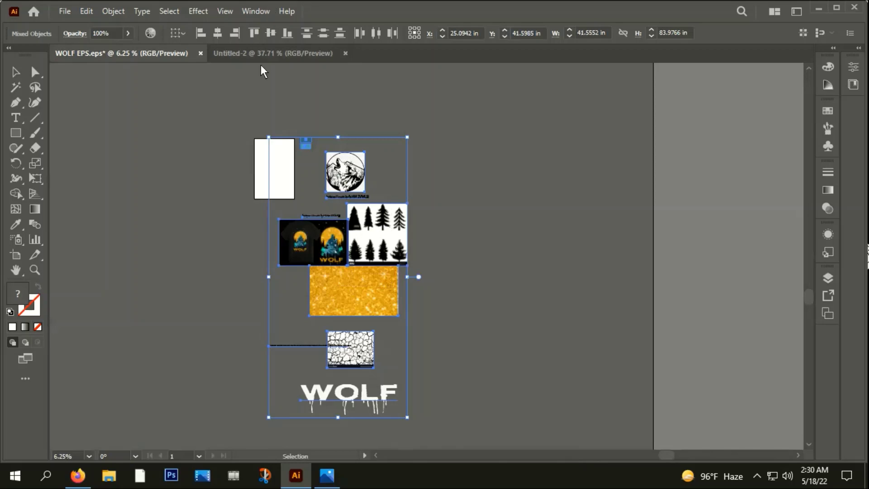
click(263, 57)
key(ctrl+v)
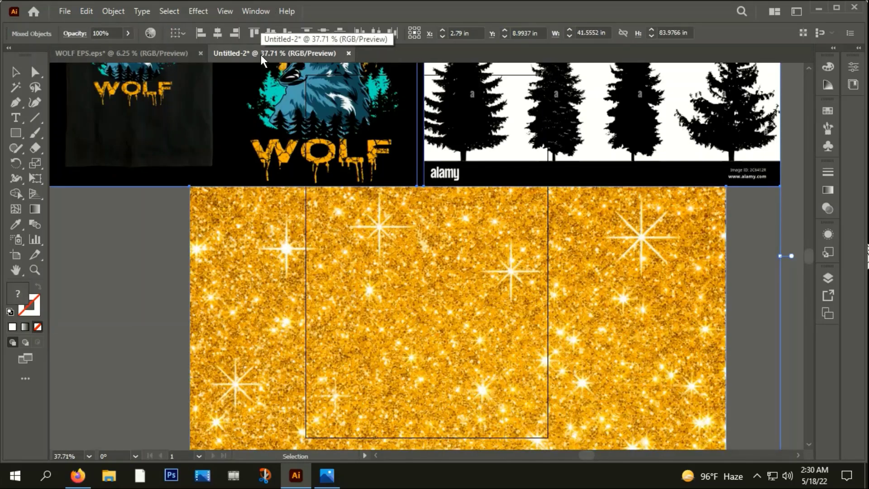
key(ctrl+minus)
key(ctrl+minus)
key(ctrl+minus)
mouse_move(393, 216)
mouse_down()
mouse_move(526, 305)
mouse_move(547, 278)
mouse_up()
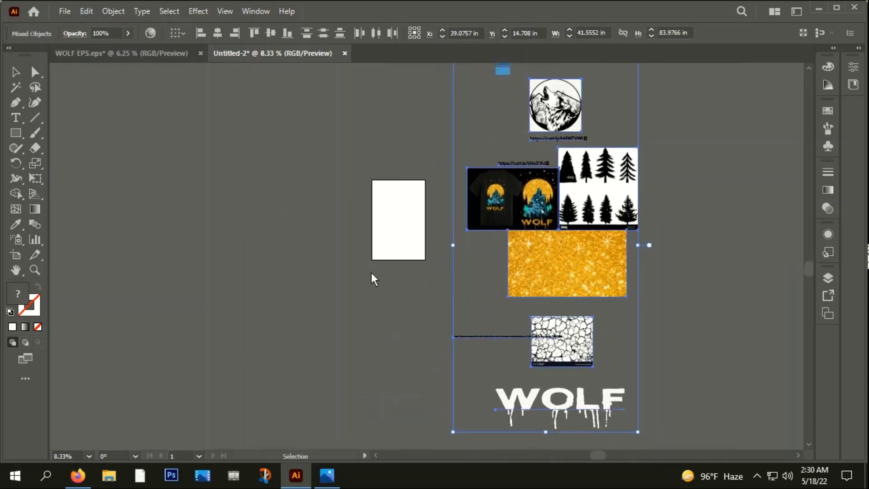
click(360, 278)
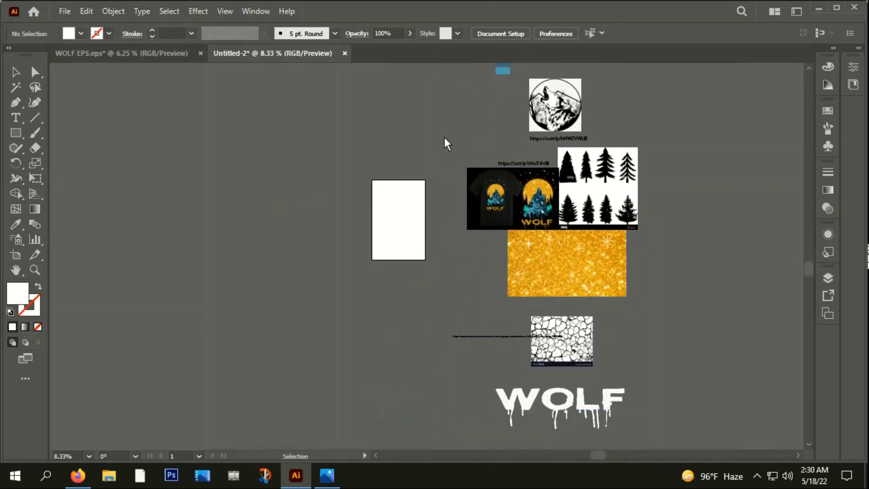
Step: Draw a rectangle over the entire artboard and fill it with black (#020000)
click(17, 133)
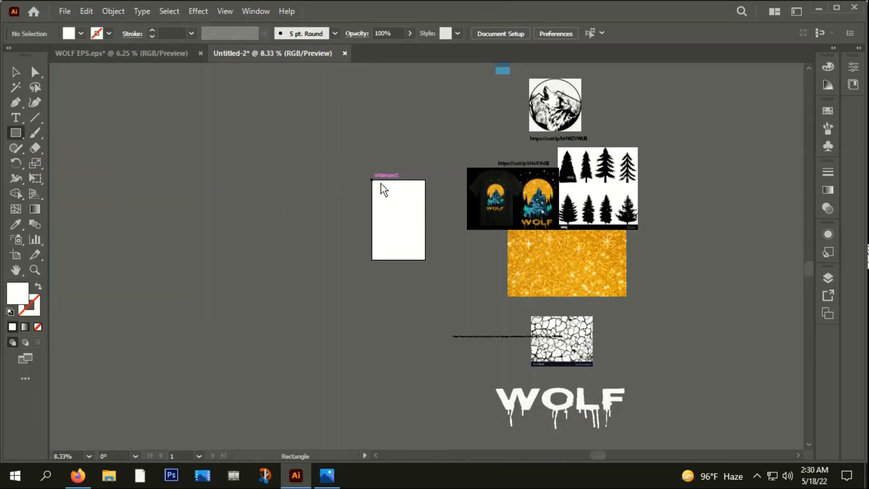
scroll(381, 186, up, 4)
drag(341, 159, 553, 386)
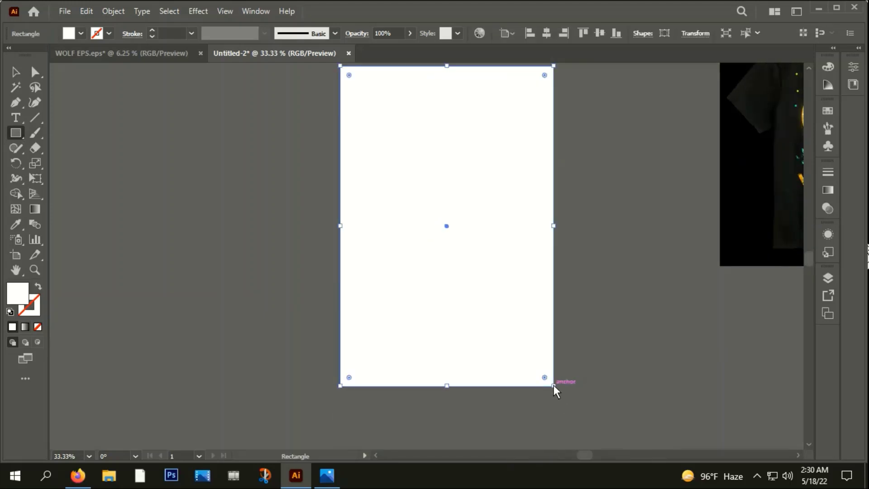
double_click(20, 299)
click(427, 313)
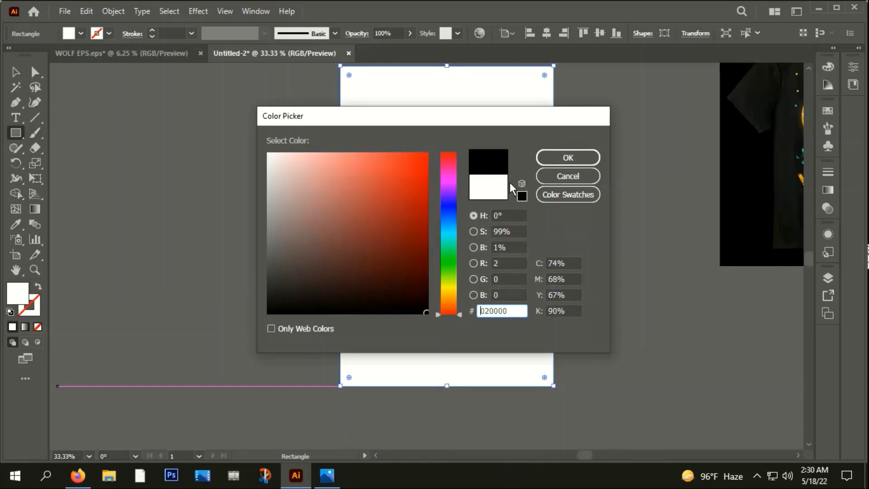
click(568, 157)
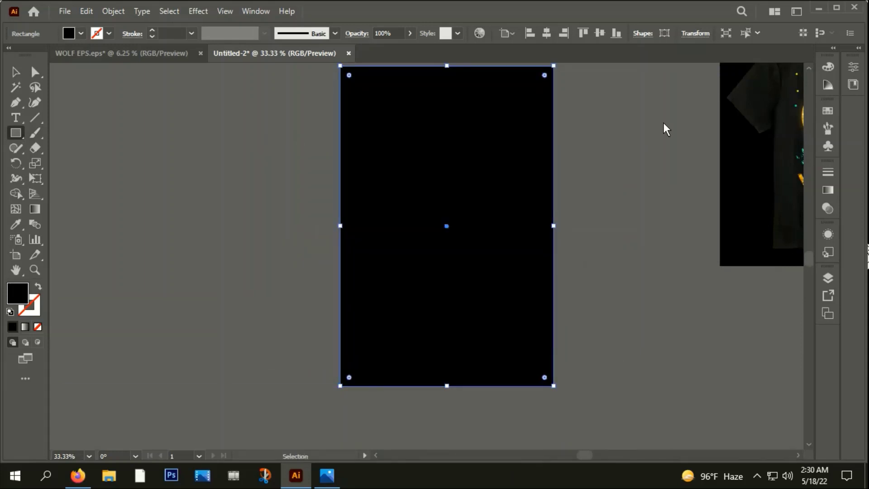
key(ctrl+shift+a)
alt+scroll(510, 170, down, 2)
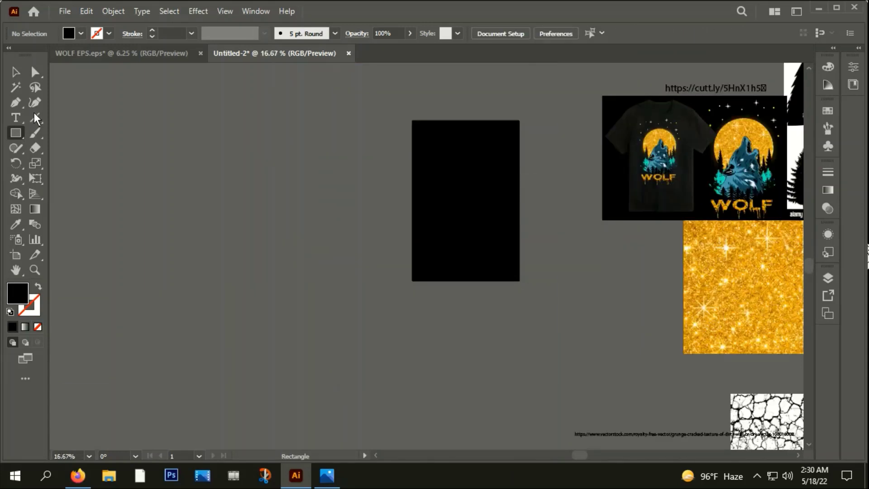
Step: Move the wolf circle image and cutt.ly link text to the left of the artboard
click(10, 75)
scroll(403, 297, down, 1)
mouse_move(408, 297)
mouse_down()
mouse_move(328, 365)
mouse_move(461, 330)
mouse_up()
mouse_move(700, 125)
mouse_down()
mouse_move(437, 146)
mouse_move(342, 197)
mouse_up()
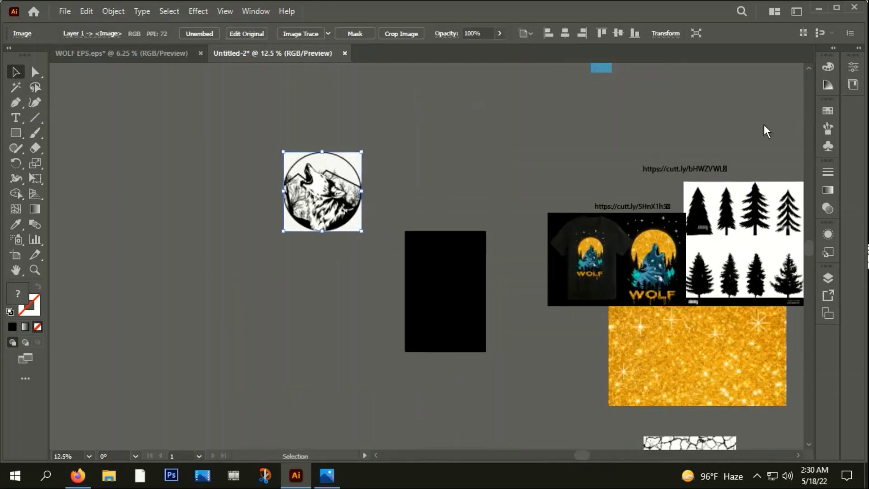
drag(697, 168, 195, 232)
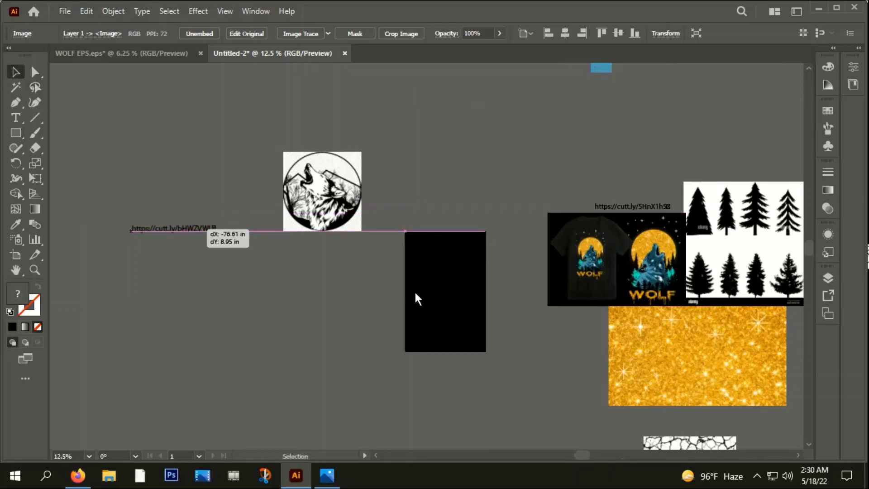
scroll(271, 238, up, 2)
click(358, 163)
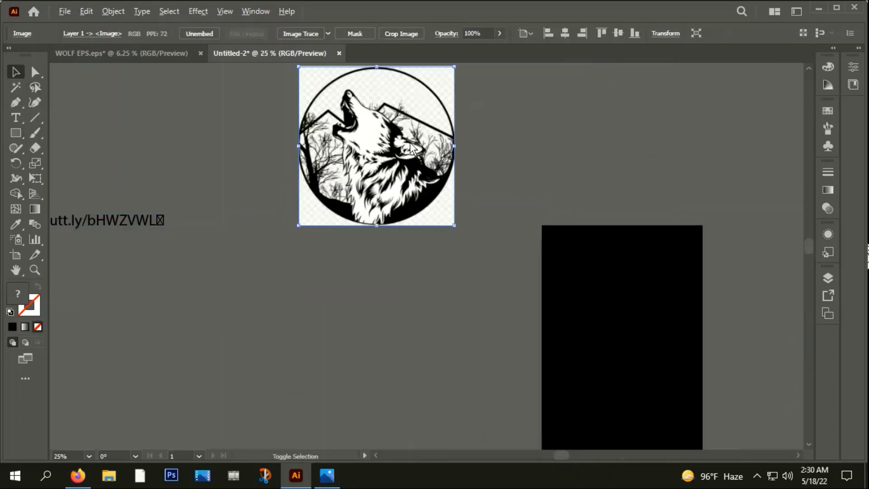
scroll(412, 111, up, 2)
scroll(402, 190, down, 2)
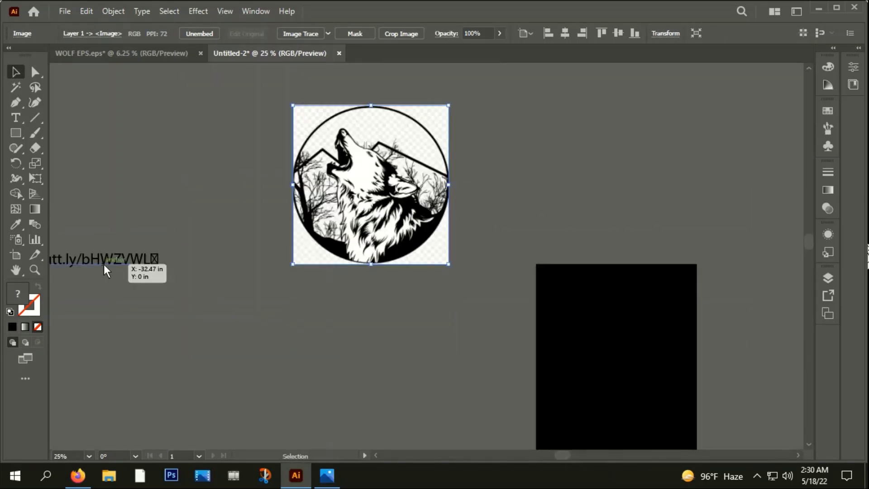
click(105, 270)
click(372, 165)
scroll(372, 165, up, 2)
scroll(372, 166, down, 1)
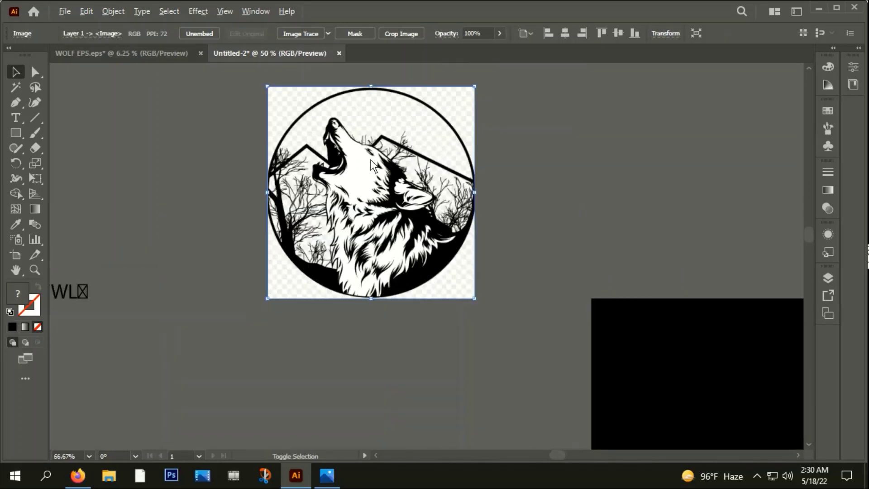
scroll(372, 165, down, 3)
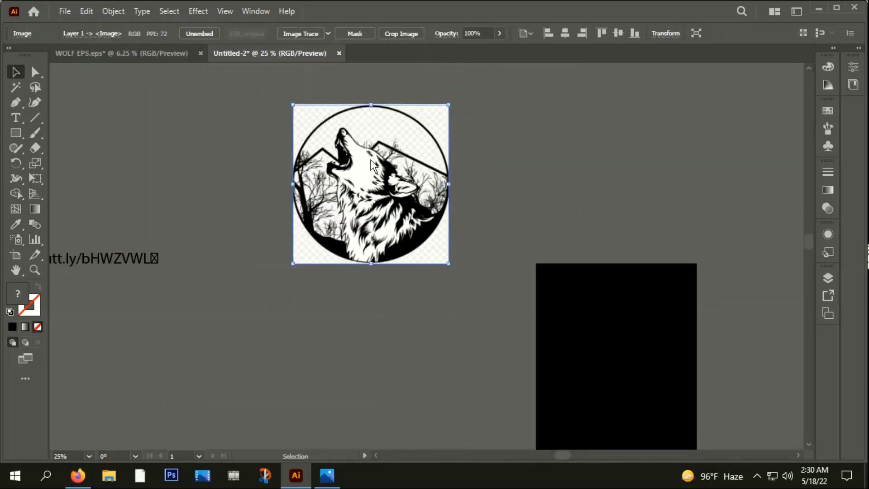
Step: Image Trace the wolf line-art with the Default preset, delete it, and reposition the link text
click(300, 34)
scroll(365, 179, up, 3)
scroll(365, 178, up, 2)
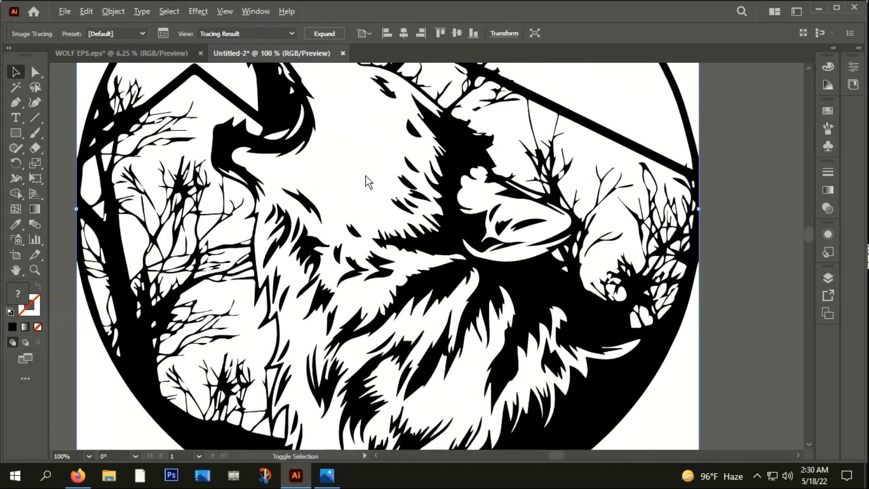
scroll(365, 178, down, 3)
key(Delete)
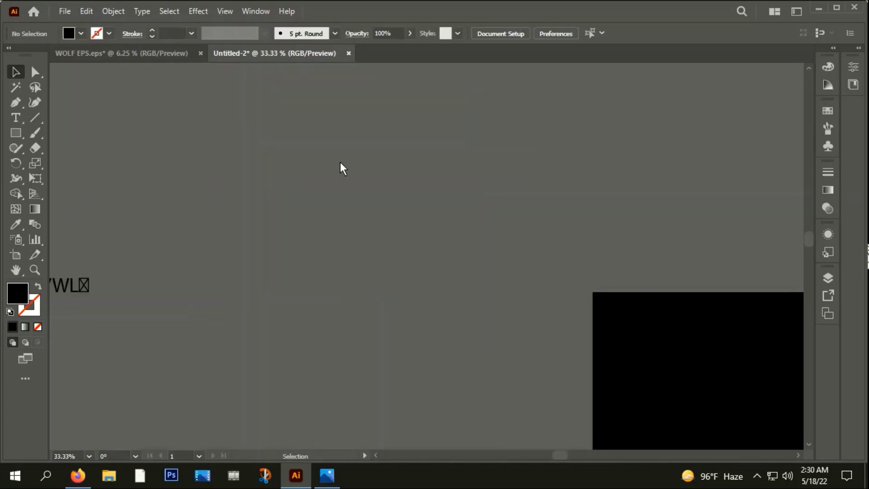
scroll(406, 307, down, 1)
scroll(413, 296, down, 2)
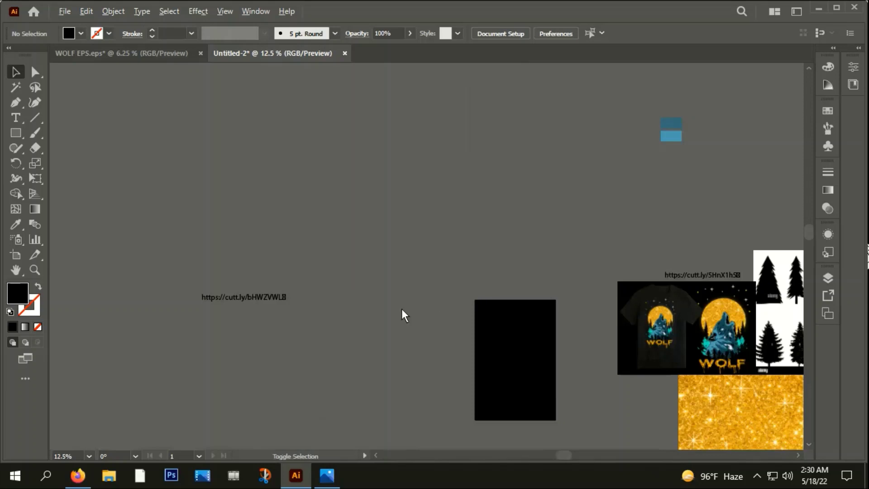
drag(247, 299, 231, 313)
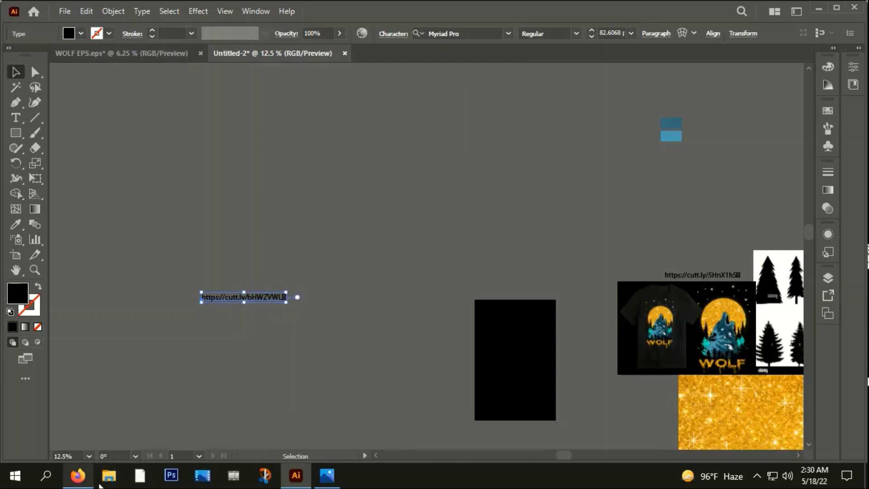
Step: Open the copied cutt.ly link in Firefox
click(78, 475)
click(304, 64)
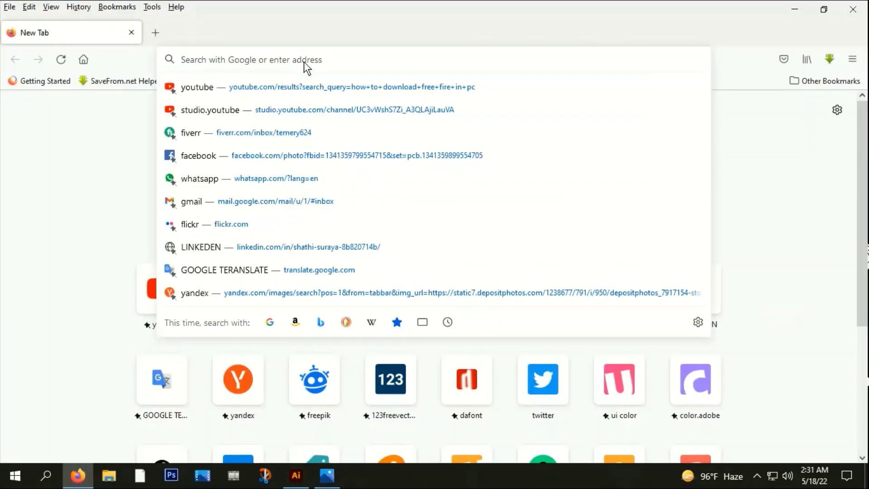
text(https://cutt.ly/bHWZVWL)
key(Return)
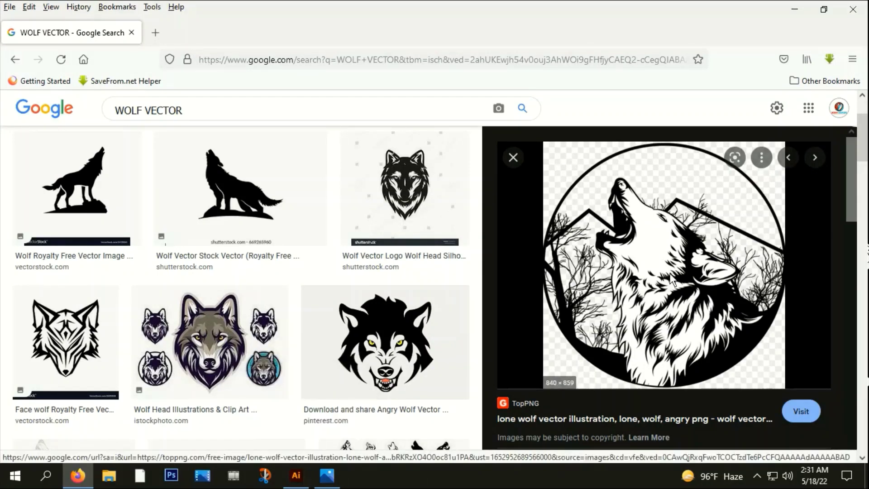
Step: Copy the howling wolf circle image from the WOLF VECTOR image results
right_click(646, 173)
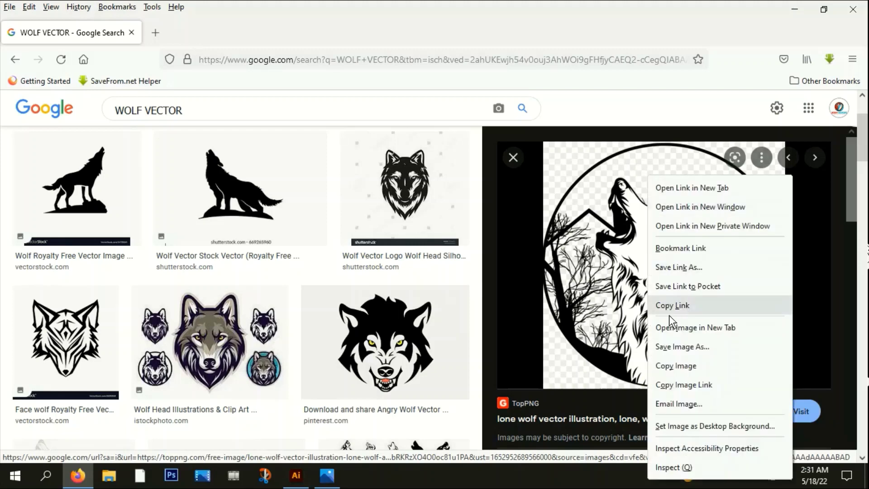
click(669, 372)
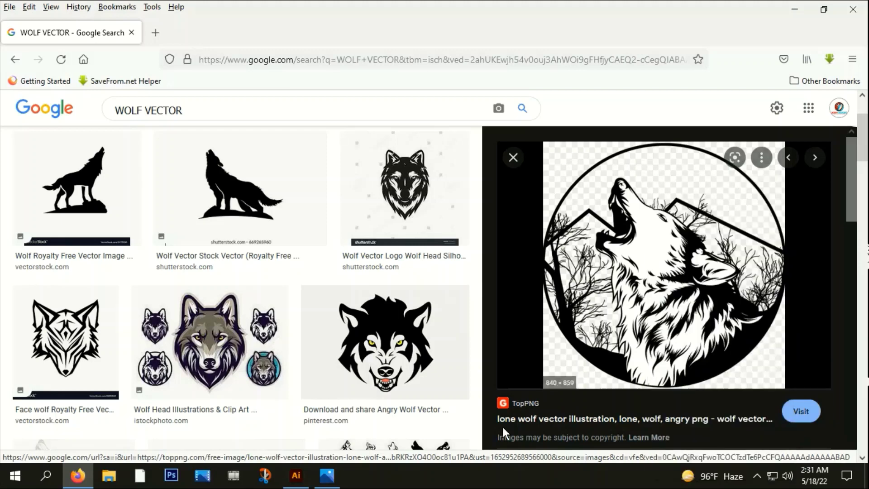
click(173, 481)
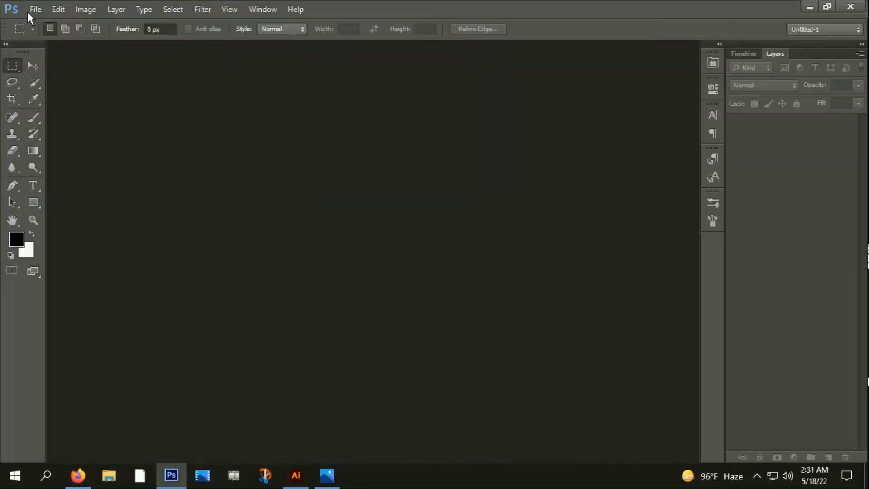
Step: Create a new 840×859 Clipboard-preset document and paste the wolf image into it
click(34, 8)
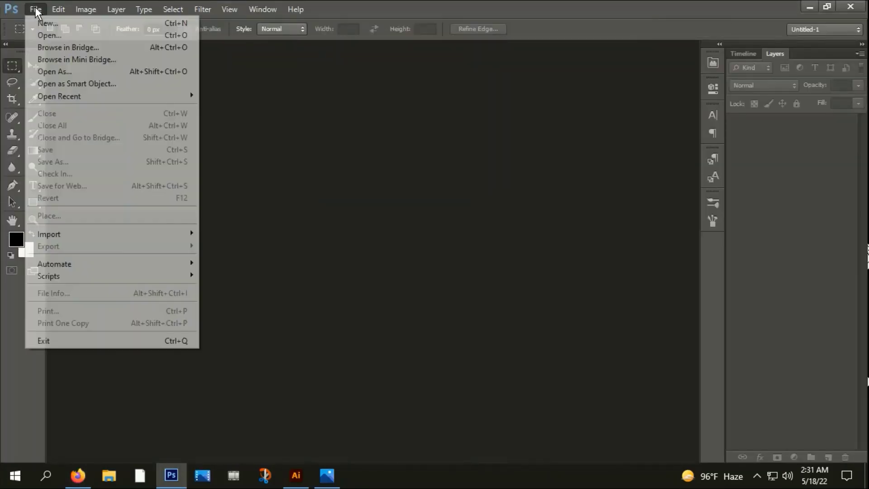
click(50, 22)
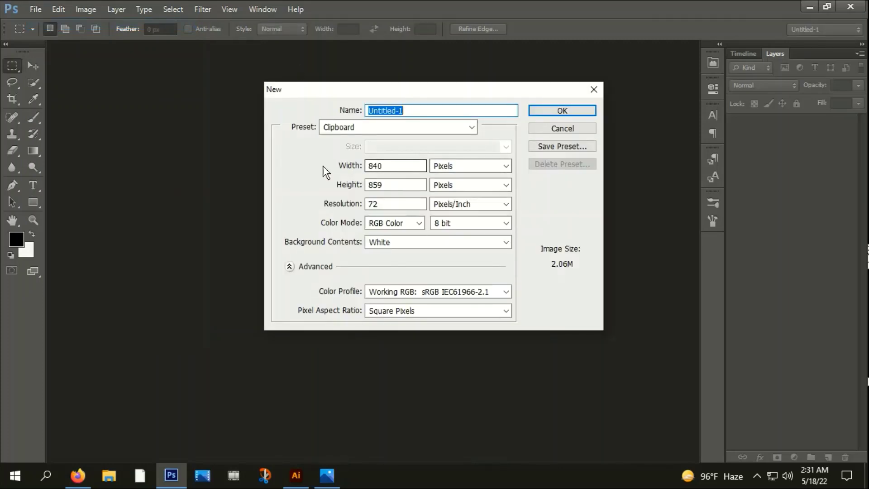
click(385, 166)
click(553, 113)
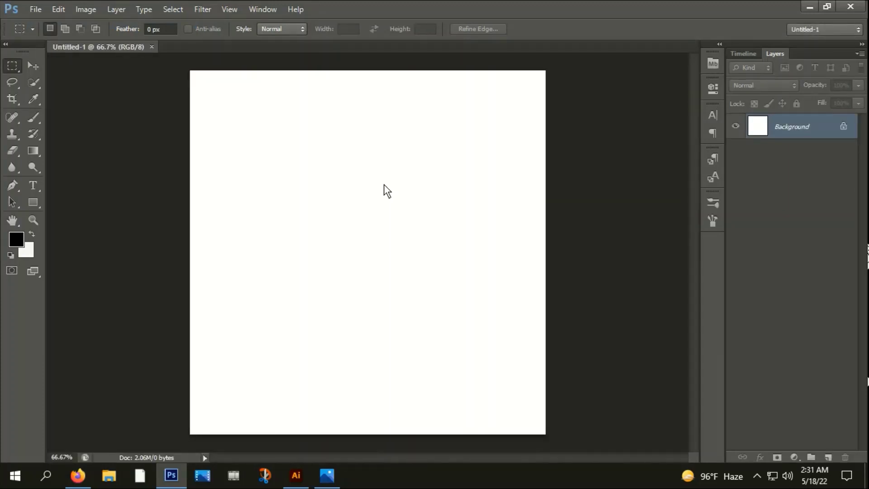
key(ctrl+v)
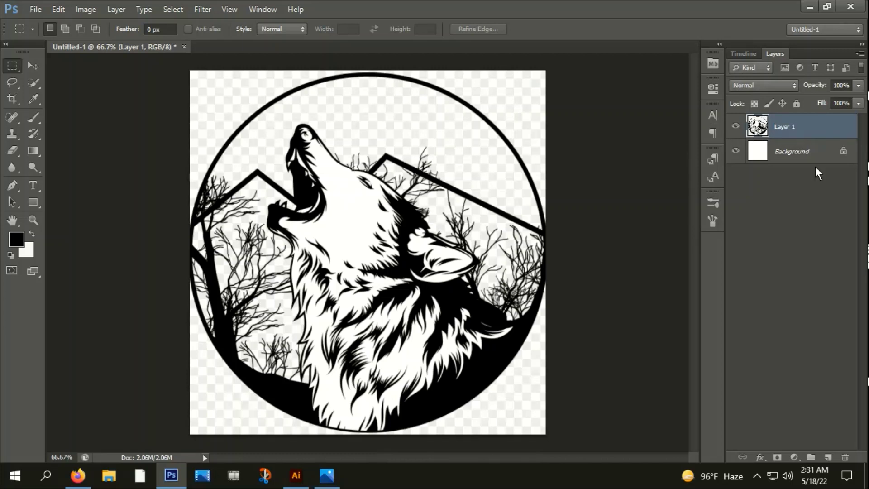
Step: Set the image resolution to 300 pixels/inch, making it 3500×3579 px
click(80, 8)
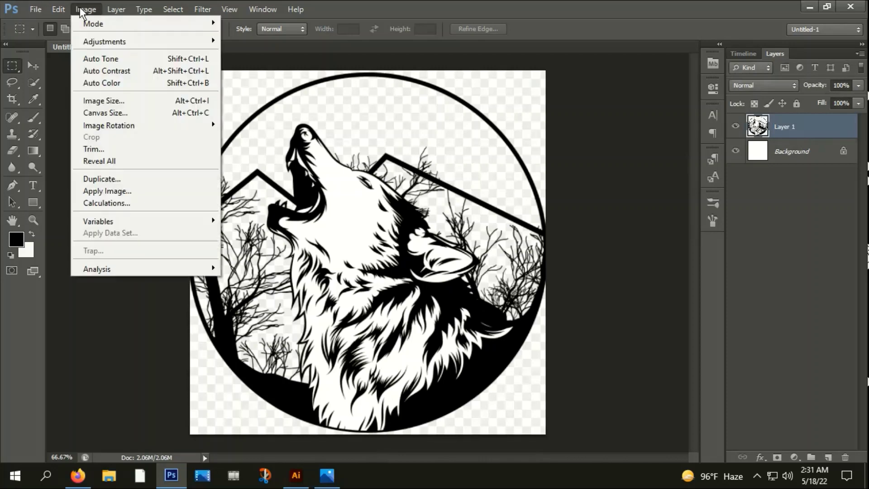
click(97, 101)
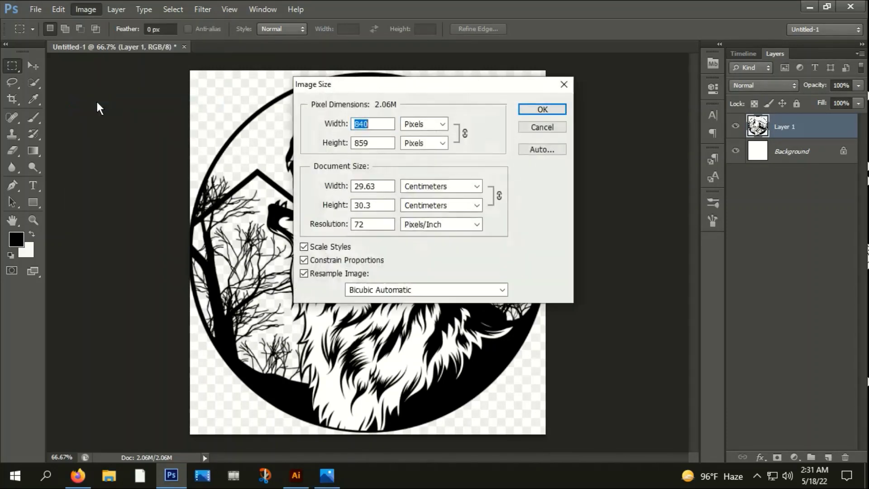
double_click(369, 228)
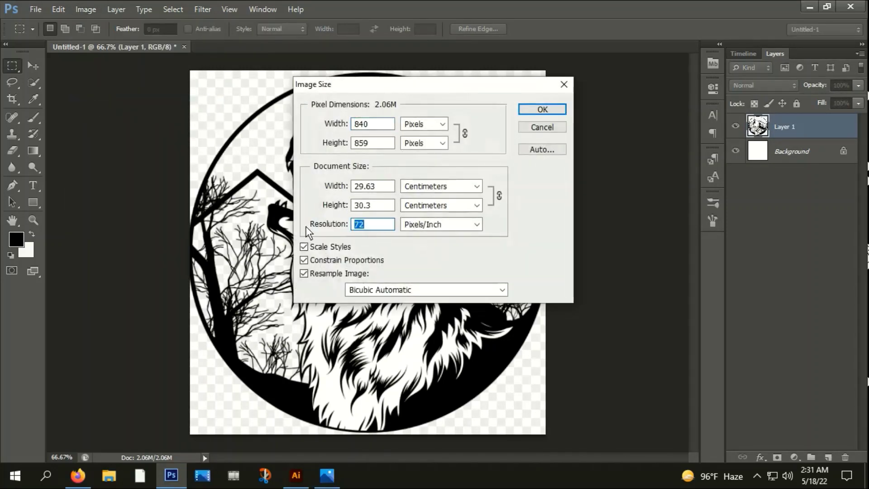
text(300)
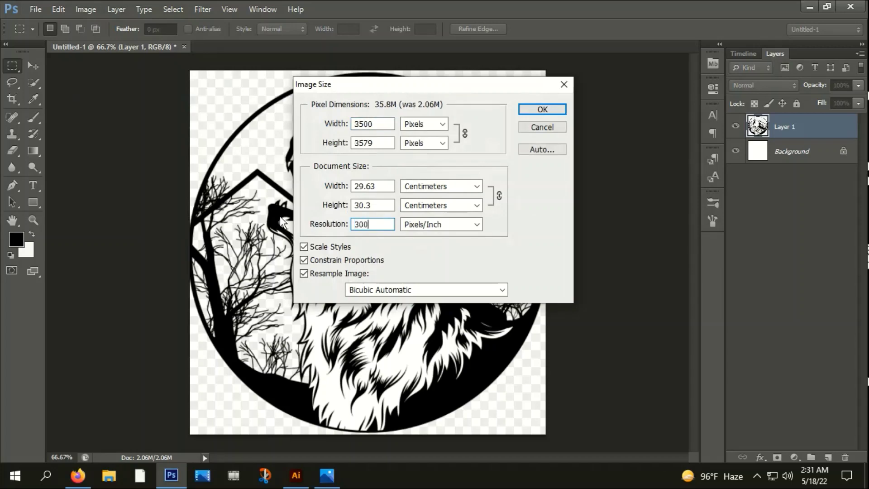
click(541, 110)
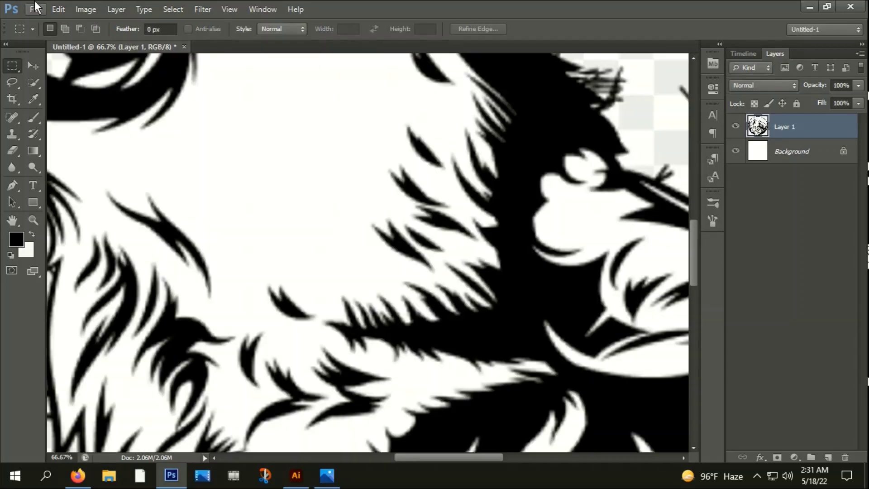
key(ctrl+minus)
key(ctrl+minus)
key(ctrl+minus)
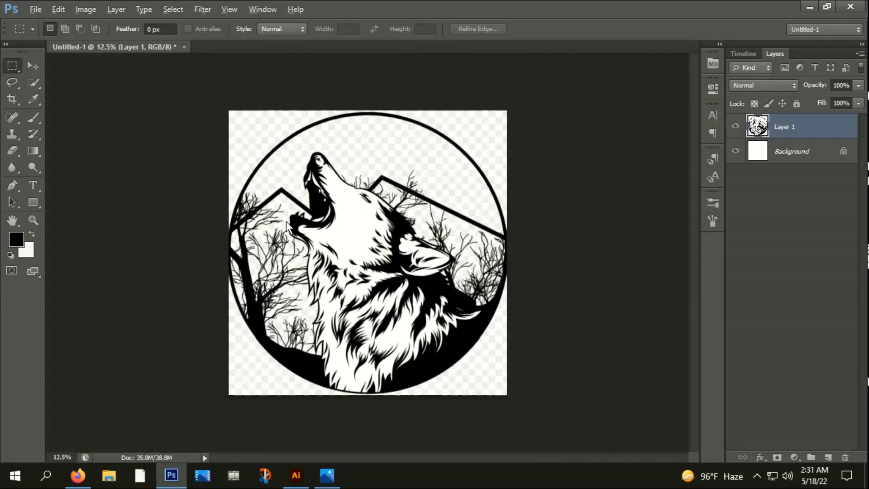
key(ctrl+plus)
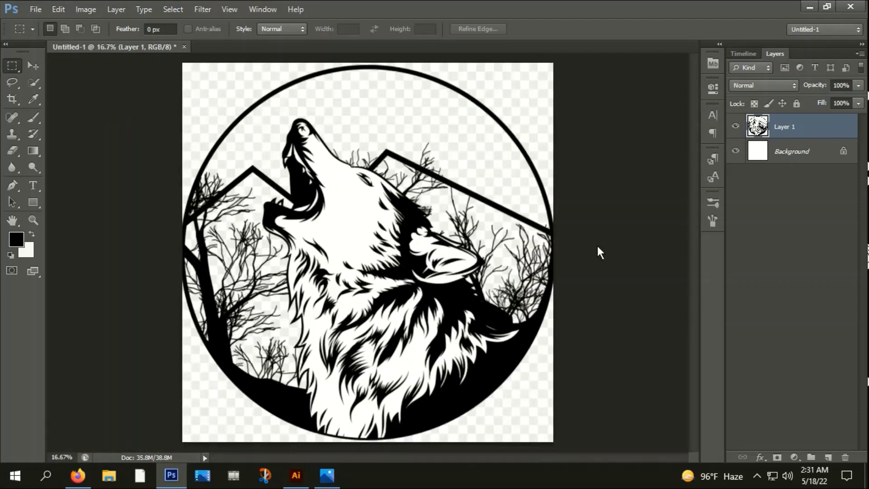
Step: Save the wolf image to the Desktop as JPEG 'ggg' at maximum quality 12
click(33, 9)
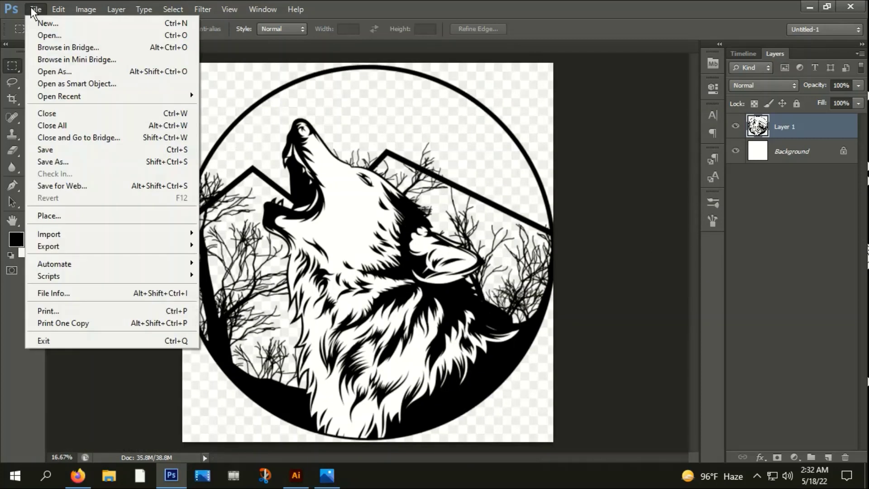
click(56, 163)
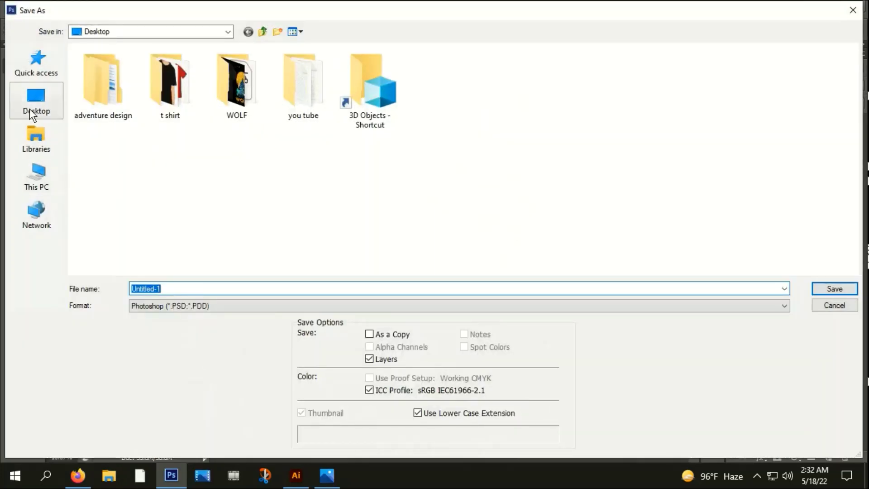
click(29, 108)
click(172, 304)
click(203, 383)
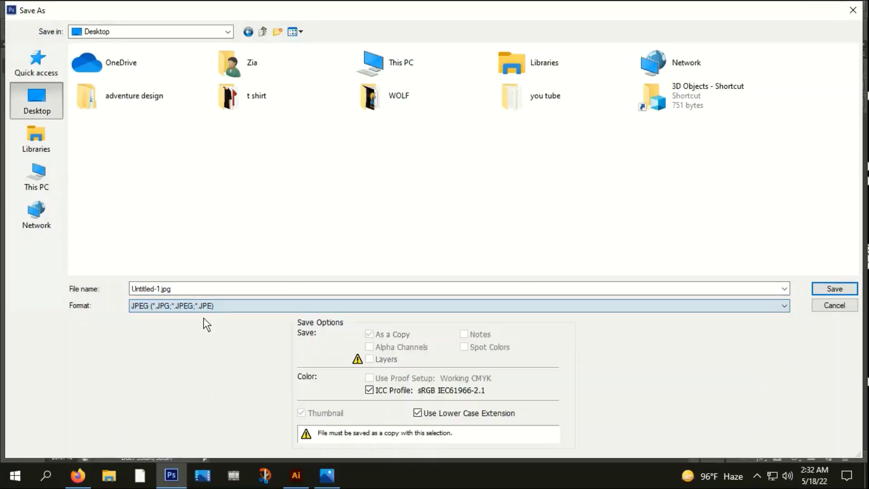
double_click(189, 291)
text(ggg)
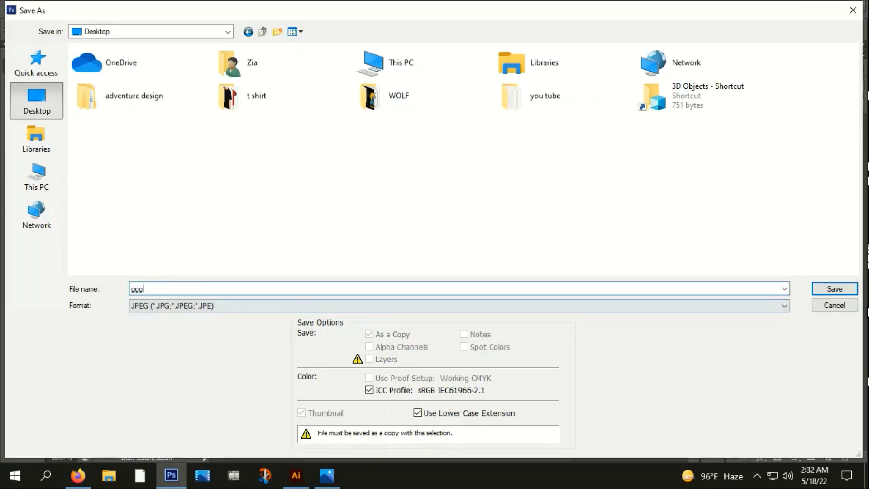
click(835, 289)
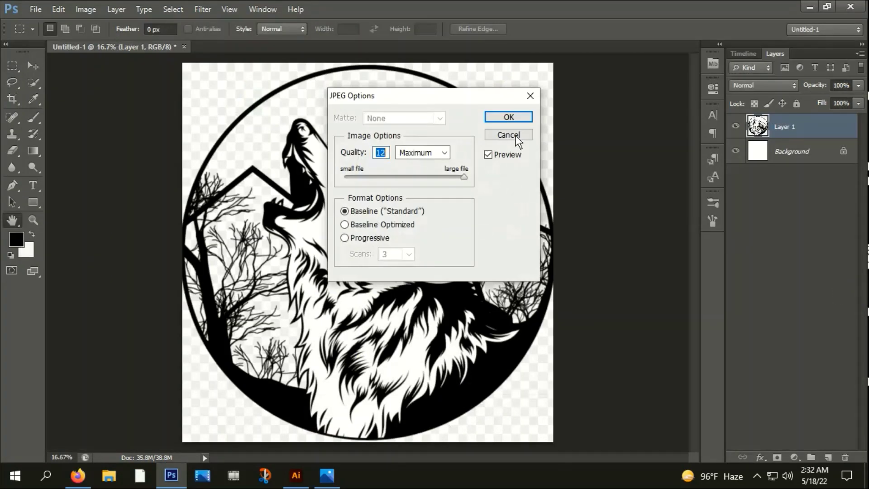
click(510, 119)
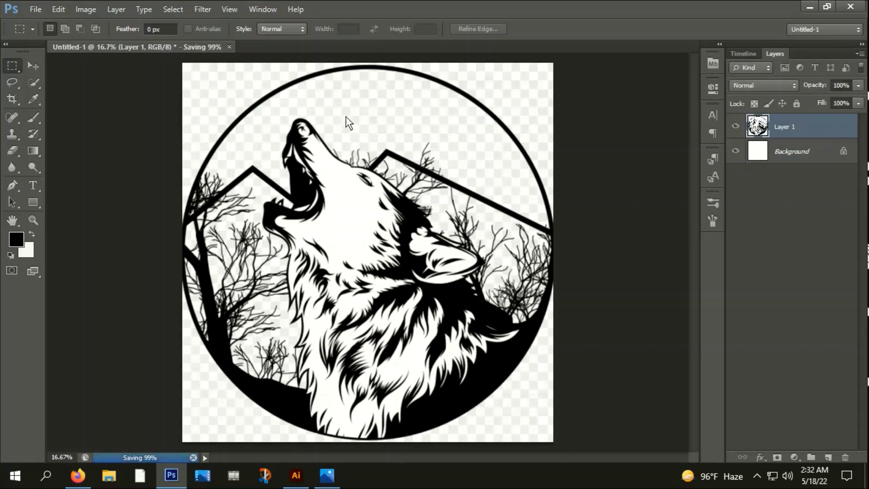
Step: Place ggg.jpg from the Desktop into Untitled-2 and embed it
click(296, 476)
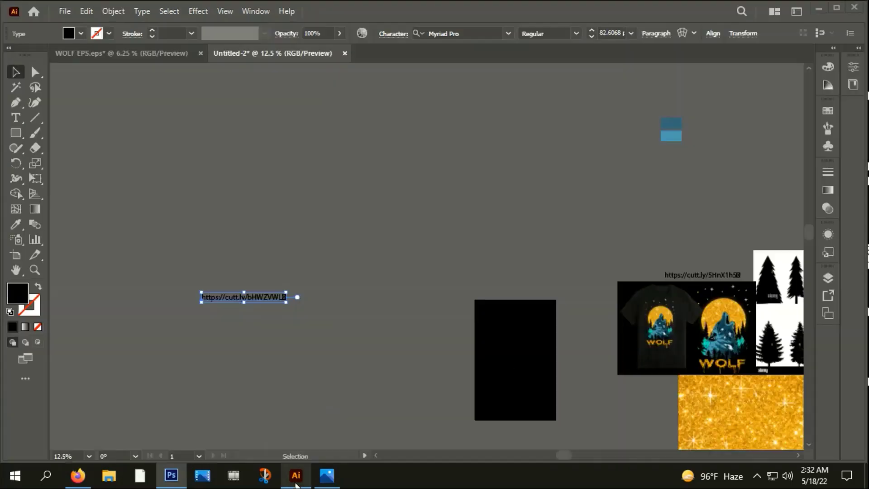
click(155, 180)
click(66, 12)
click(88, 240)
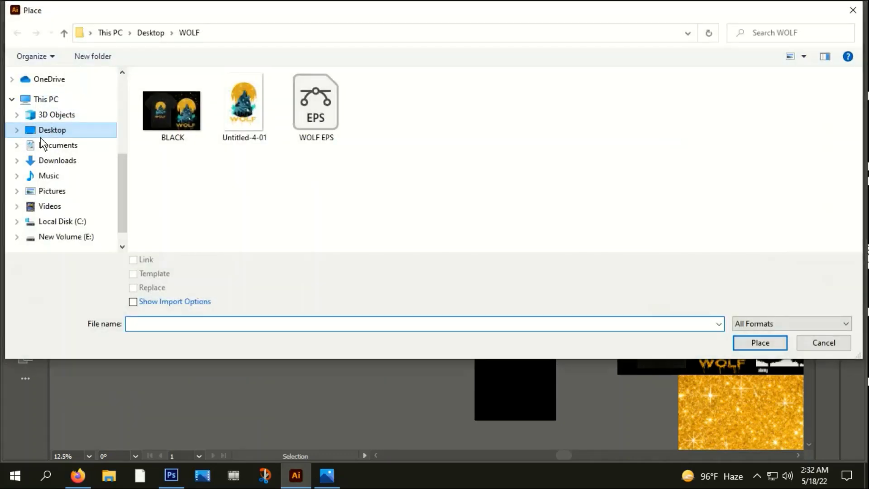
click(45, 130)
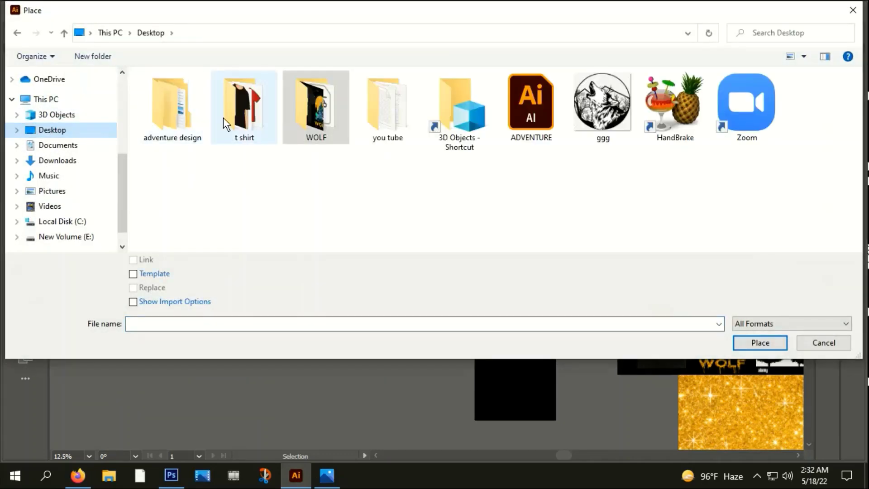
double_click(601, 108)
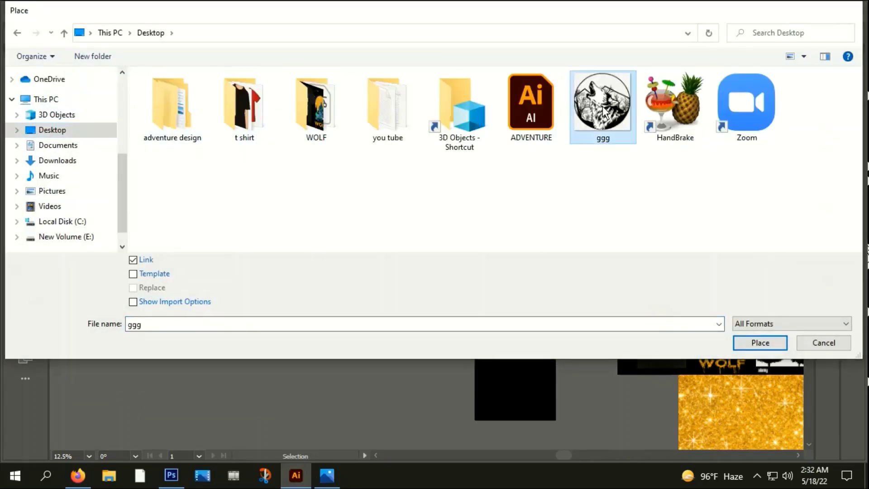
click(305, 132)
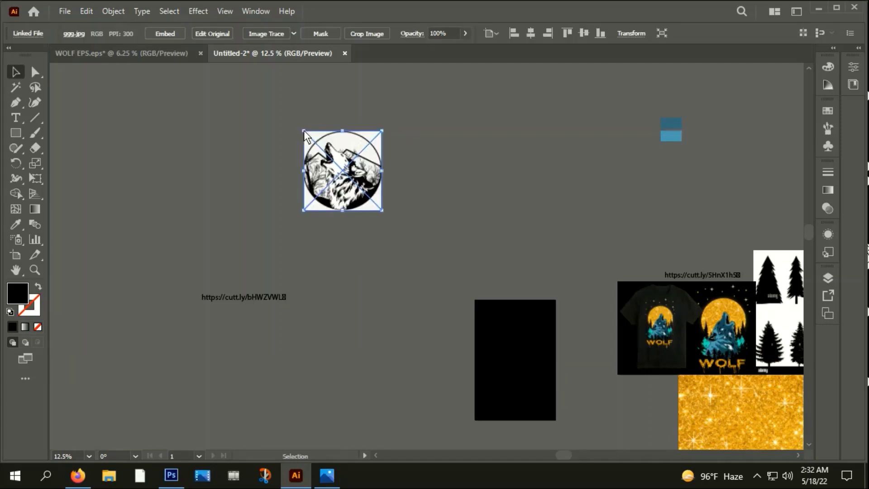
key(ctrl+plus)
key(ctrl+plus)
key(ctrl+plus)
scroll(319, 155, up, 1)
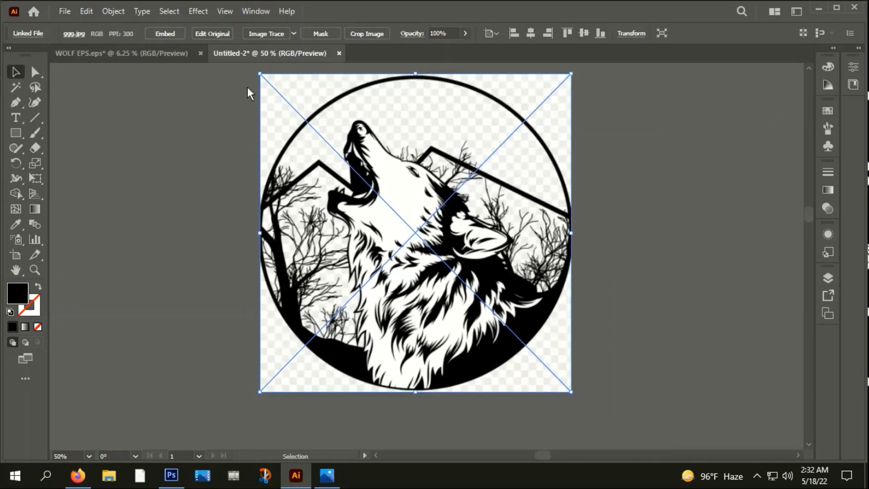
click(165, 35)
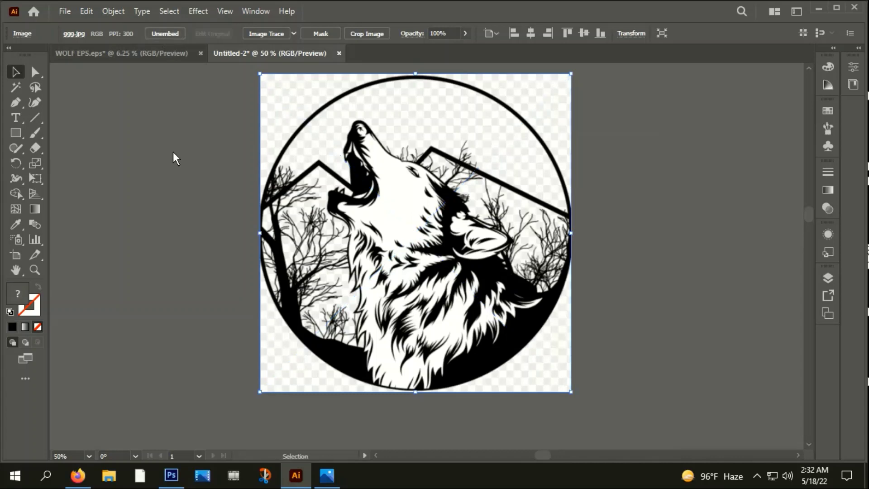
Step: Image Trace the embedded wolf image, accepting the large-image warning
click(238, 190)
scroll(238, 189, down, 1)
click(352, 221)
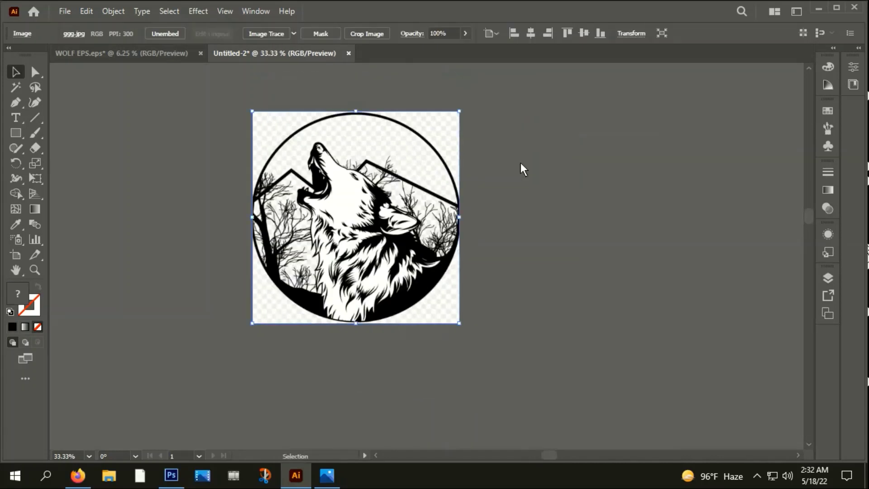
click(277, 35)
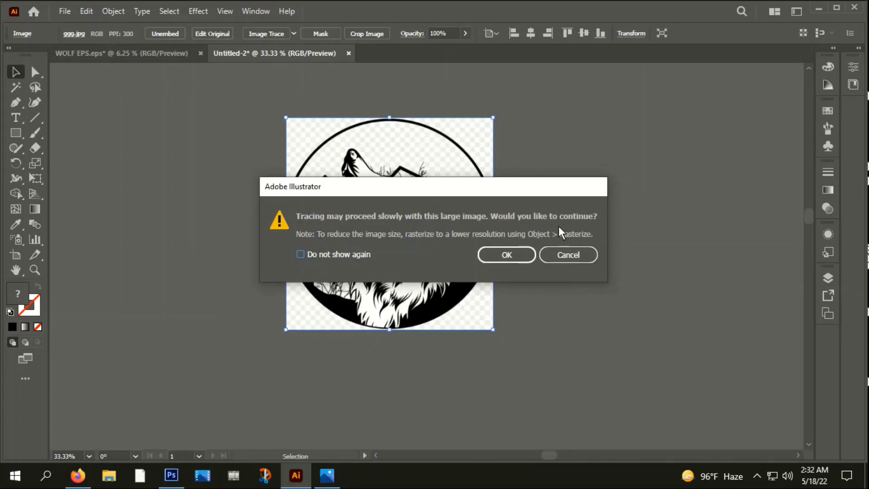
click(508, 254)
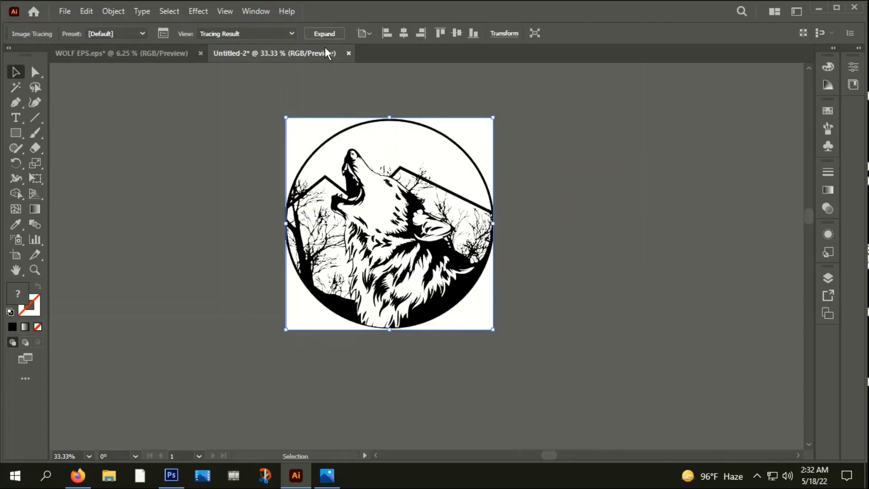
Step: Expand the wolf tracing and ungroup it into editable paths
click(325, 32)
right_click(372, 174)
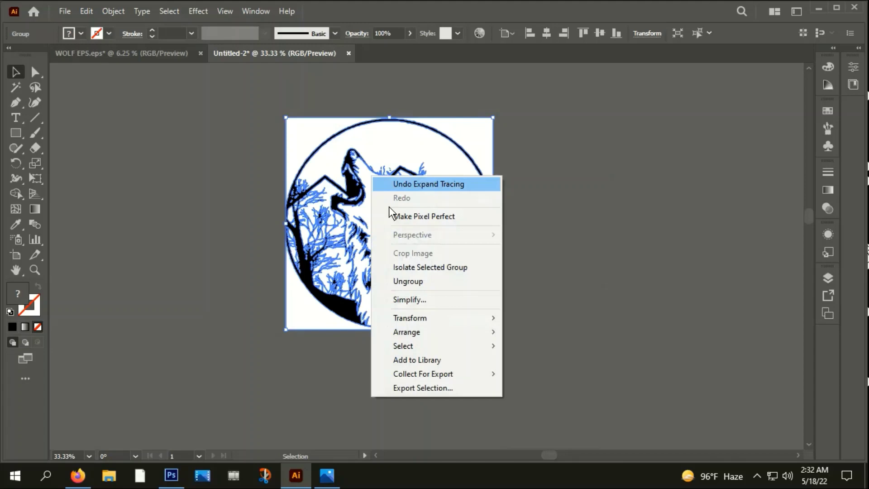
click(408, 280)
click(596, 276)
scroll(490, 306, down, 1)
scroll(490, 305, down, 2)
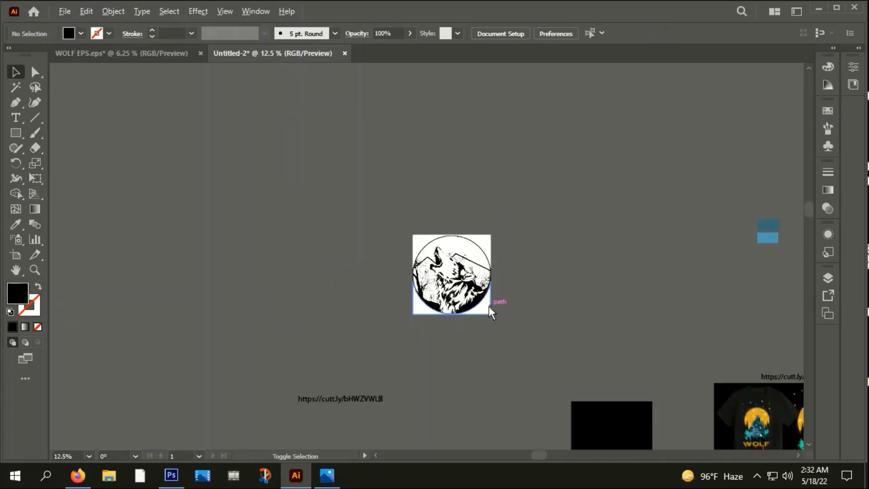
mouse_move(489, 306)
mouse_down()
mouse_move(448, 183)
mouse_move(424, 209)
mouse_up()
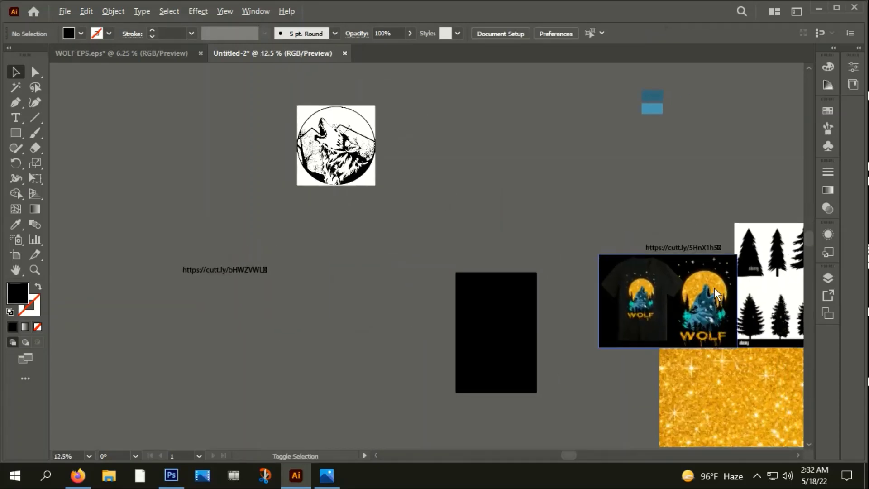
scroll(714, 288, up, 3)
scroll(706, 339, down, 5)
scroll(452, 239, up, 8)
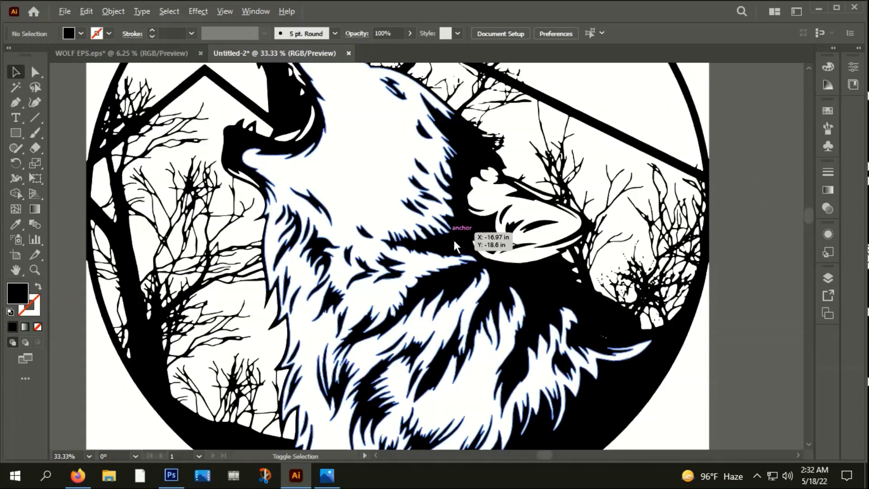
scroll(452, 238, down, 1)
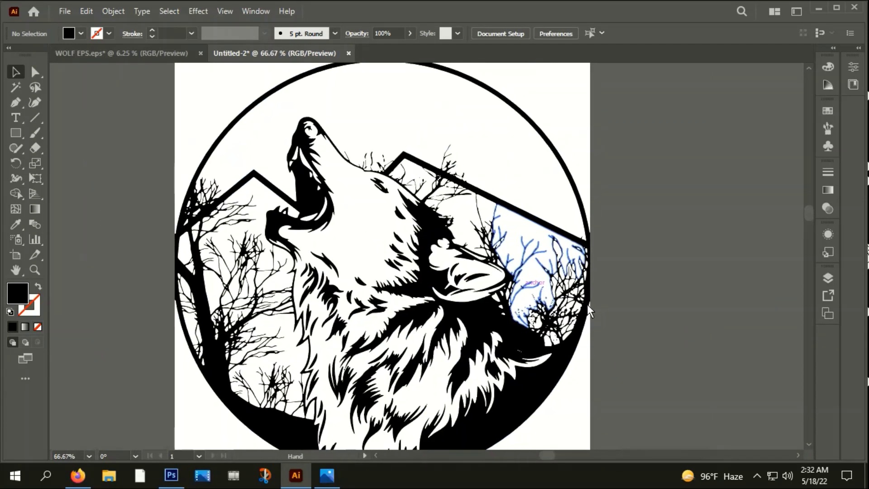
scroll(480, 307, down, 1)
Step: Delete the white background rectangle, its leftover corners, and the white sky fill
click(548, 161)
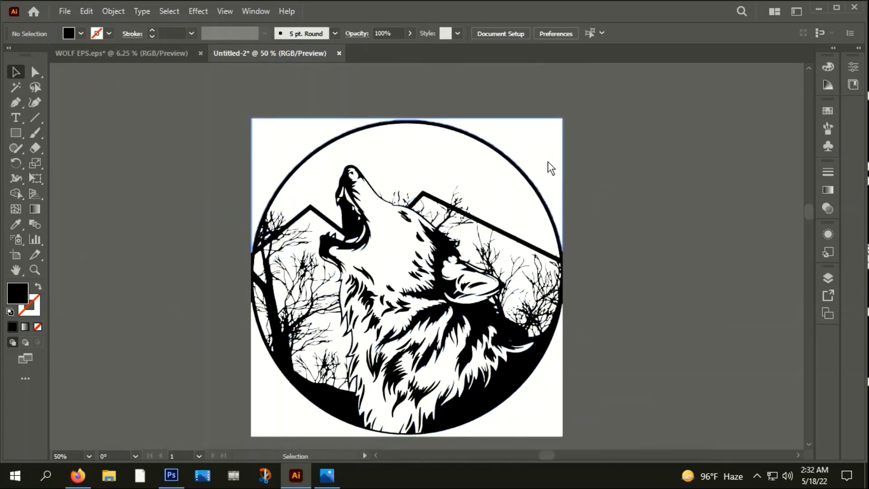
key(Delete)
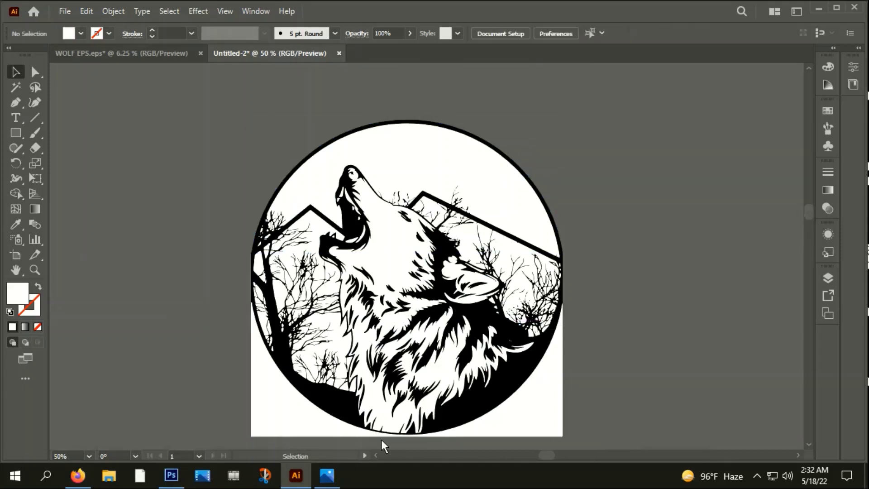
click(257, 422)
key(Delete)
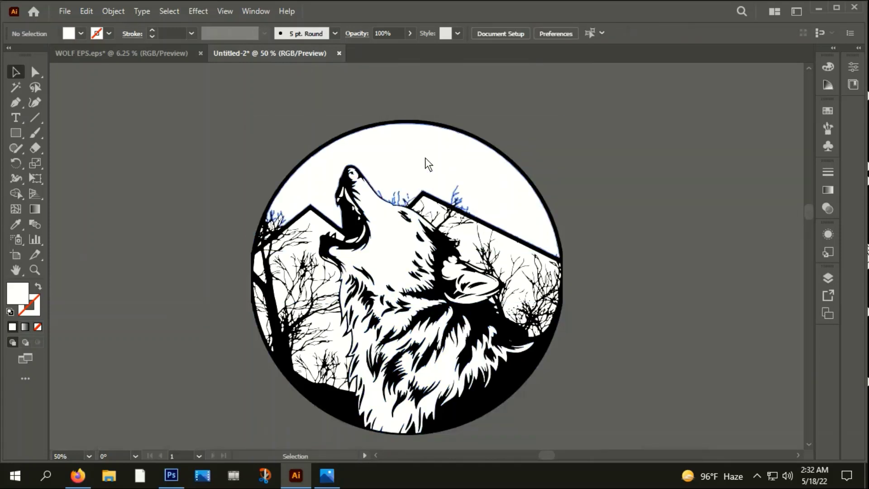
click(425, 158)
key(Delete)
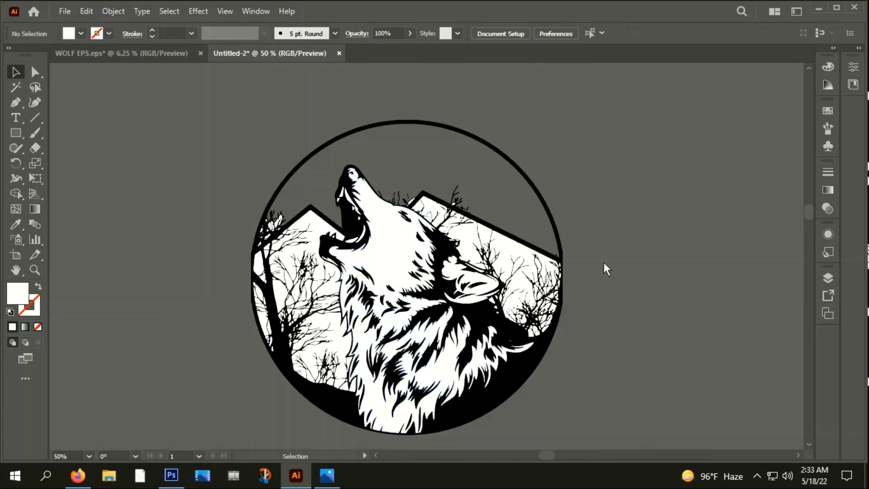
Step: Delete the remaining white pieces behind the trees, mountains, and beside the wolf's jaw
drag(618, 291, 576, 249)
click(464, 164)
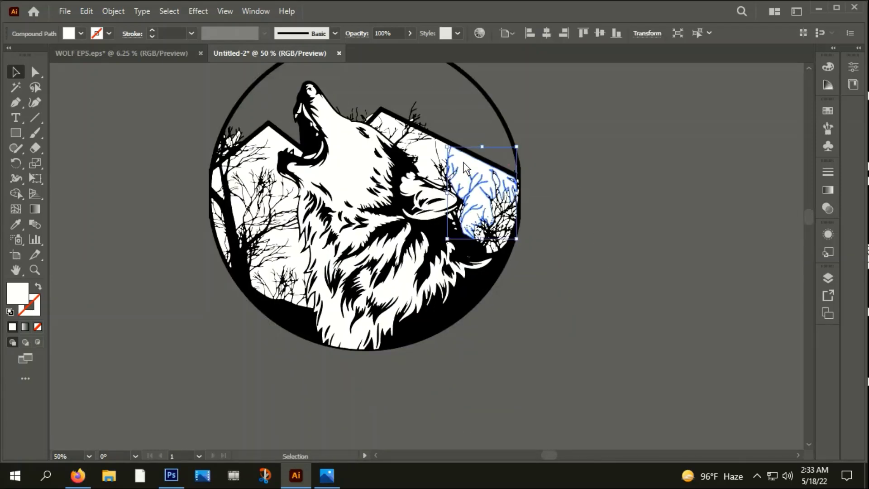
key(Delete)
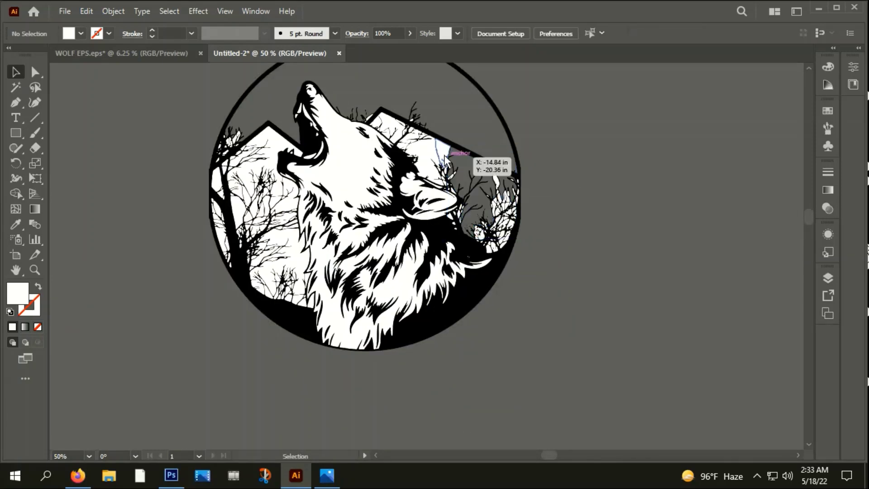
click(425, 154)
key(Delete)
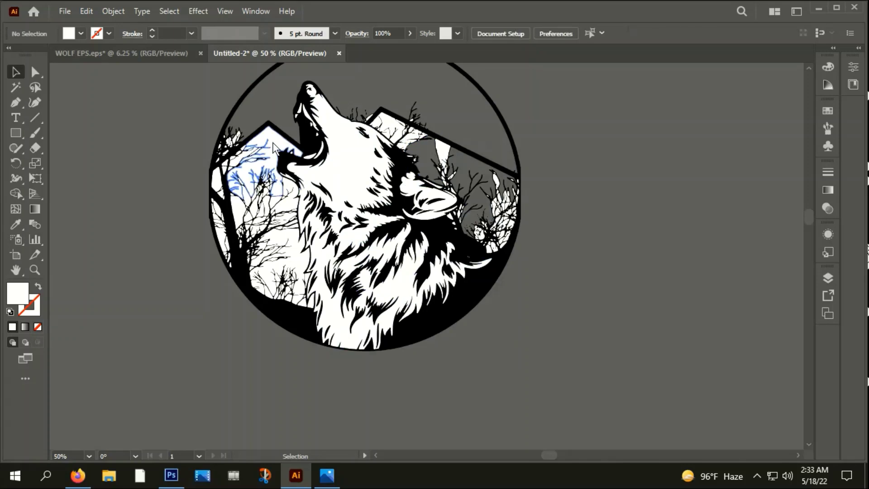
click(274, 148)
key(Delete)
click(295, 258)
key(Delete)
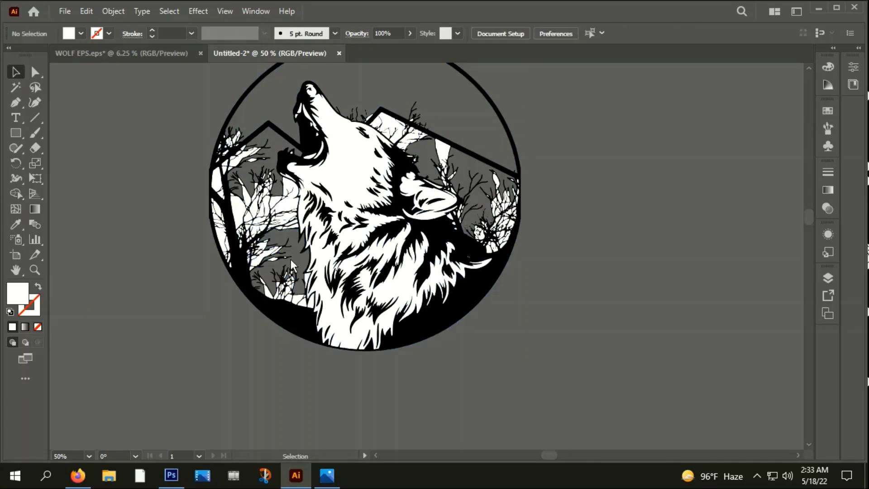
click(290, 203)
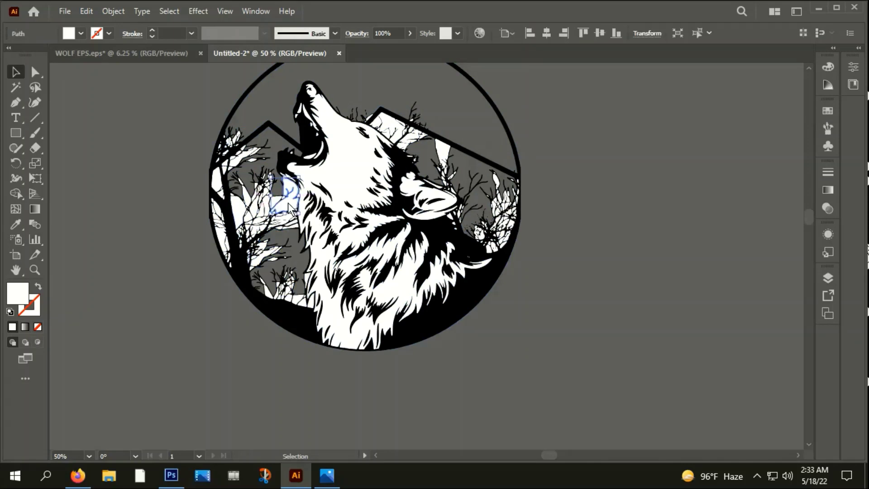
key(Delete)
click(294, 326)
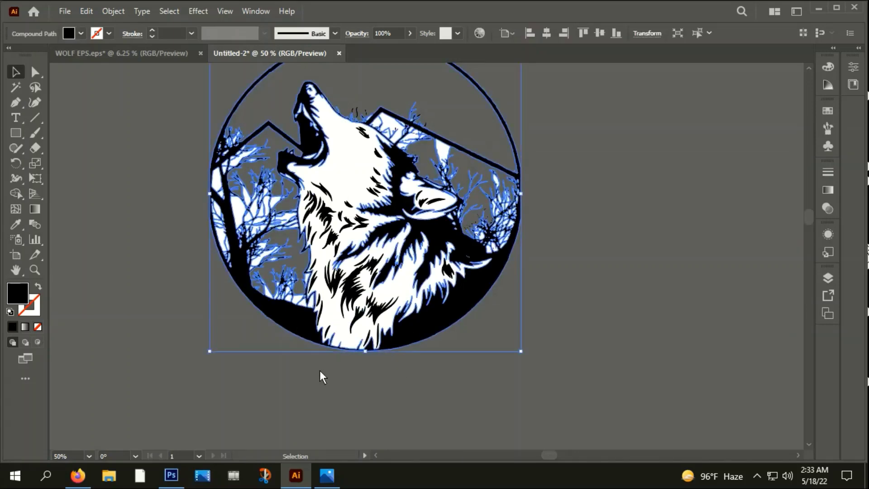
click(322, 373)
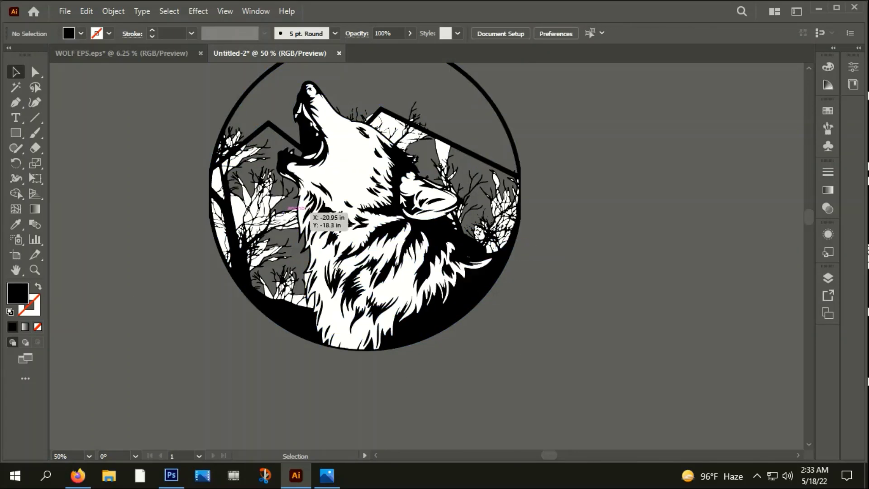
scroll(562, 262, right, 2)
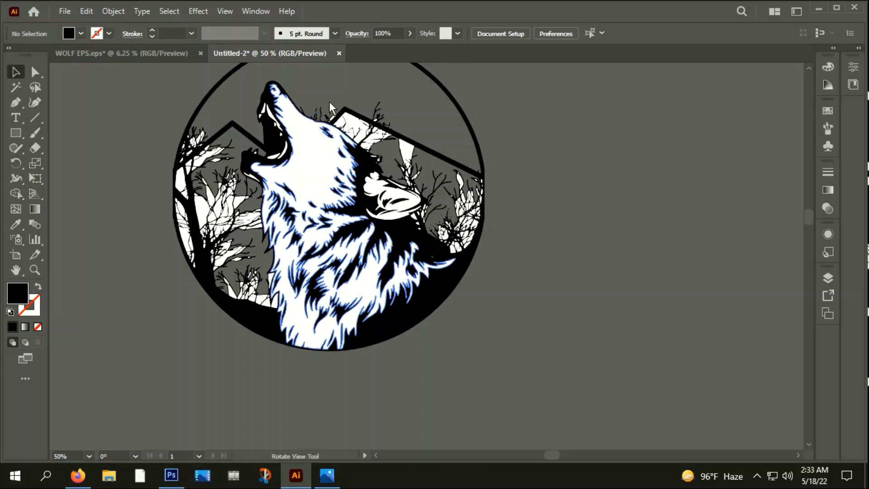
click(435, 155)
drag(435, 154, 658, 171)
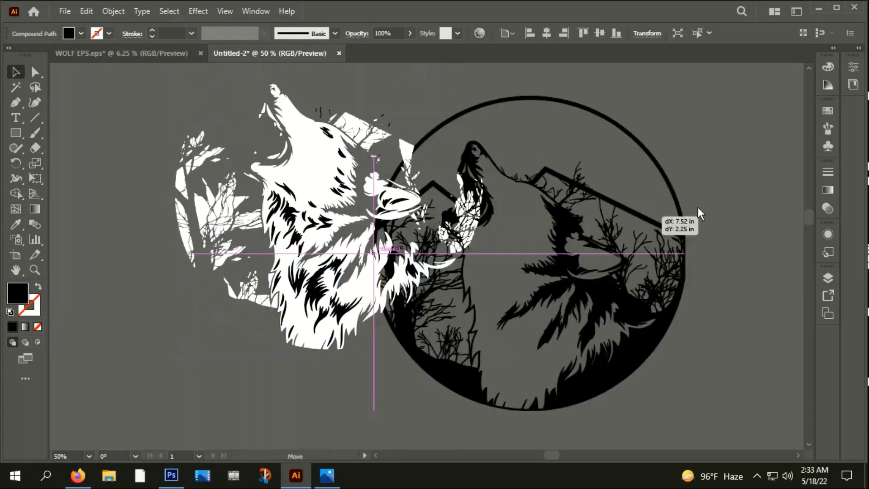
key(ctrl+z)
key(ctrl+minus)
key(ctrl+minus)
key(ctrl+minus)
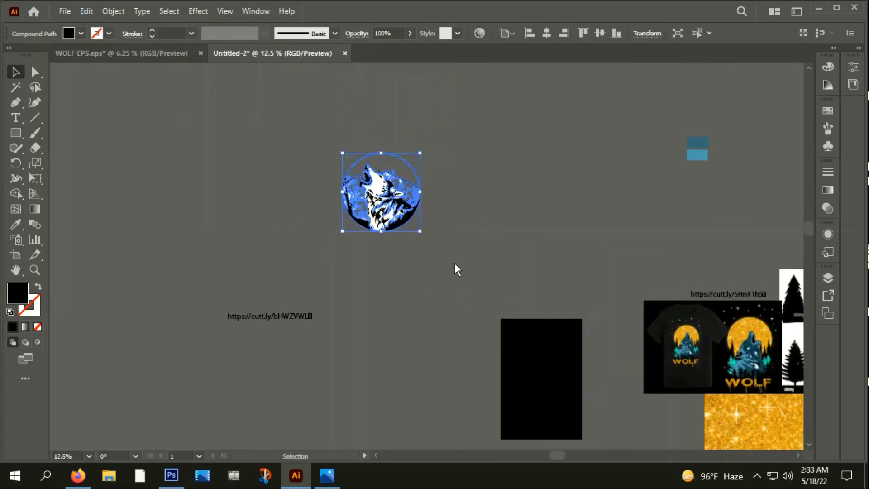
key(ctrl+plus)
key(ctrl+plus)
key(ctrl+plus)
mouse_move(405, 305)
mouse_down()
mouse_move(689, 343)
mouse_move(729, 337)
mouse_up()
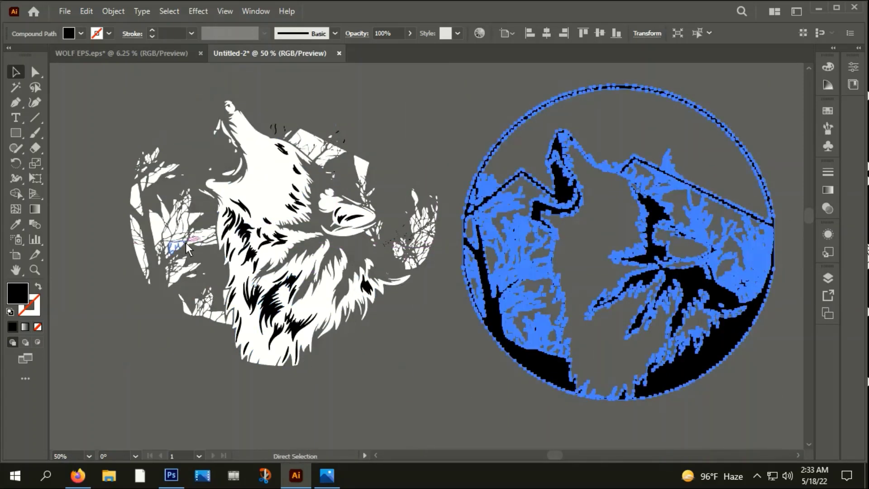
key(ctrl+z)
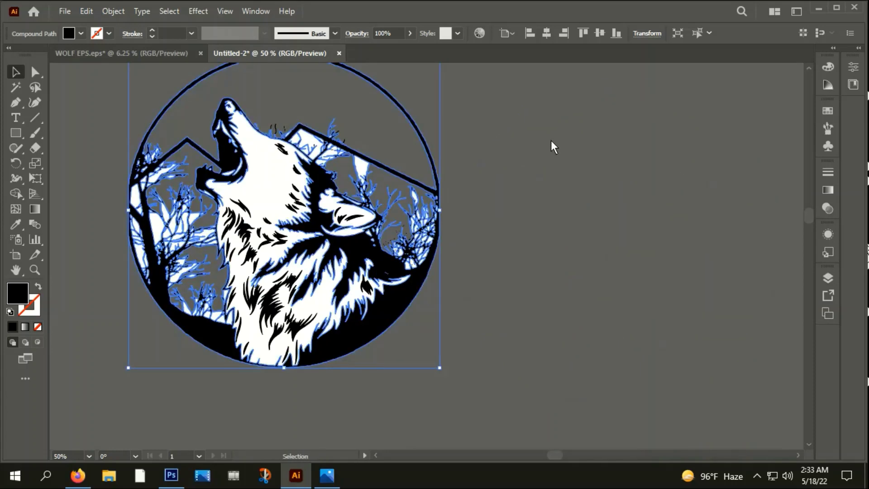
click(551, 141)
scroll(330, 227, up, 3)
scroll(337, 229, up, 2)
scroll(494, 170, up, 2)
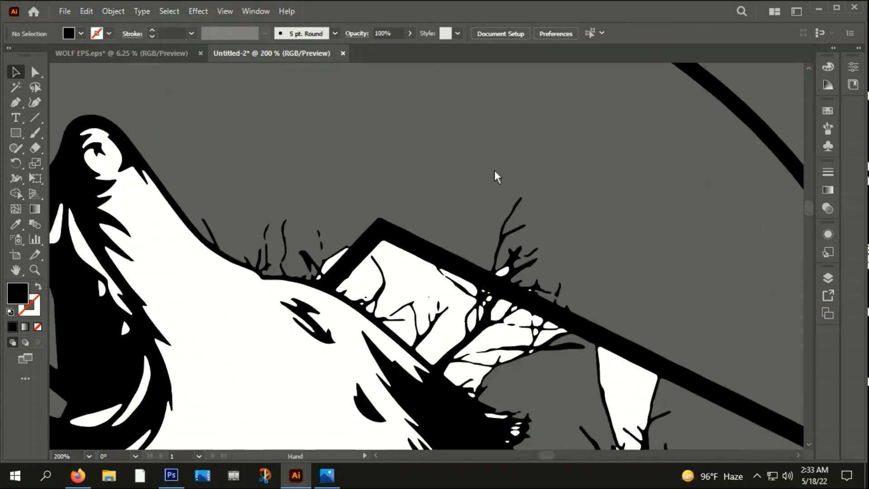
click(35, 147)
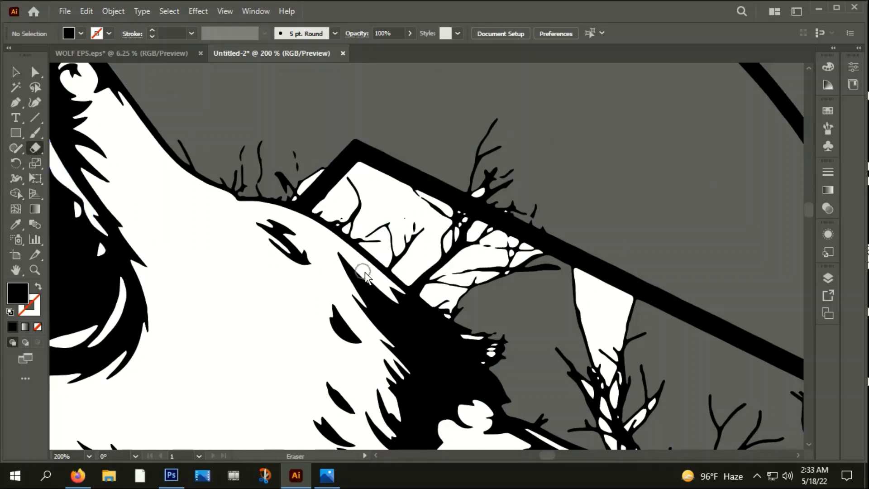
scroll(365, 272, up, 1)
scroll(196, 181, up, 1)
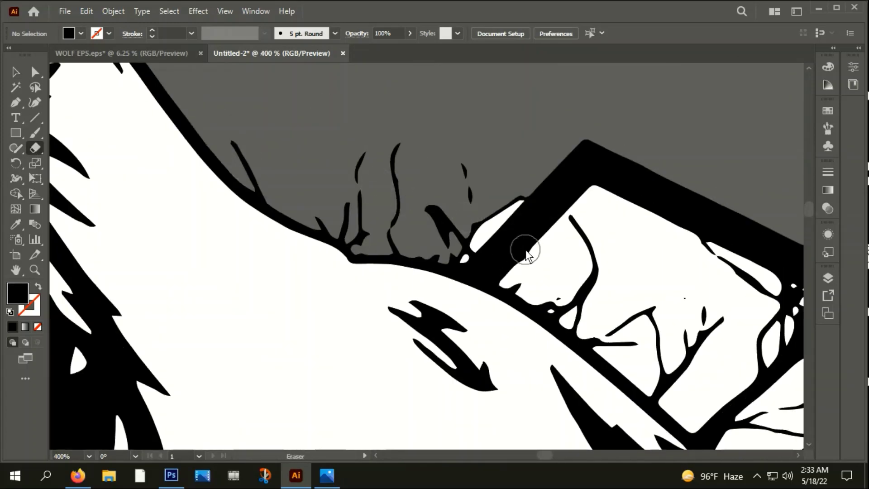
scroll(270, 185, up, 1)
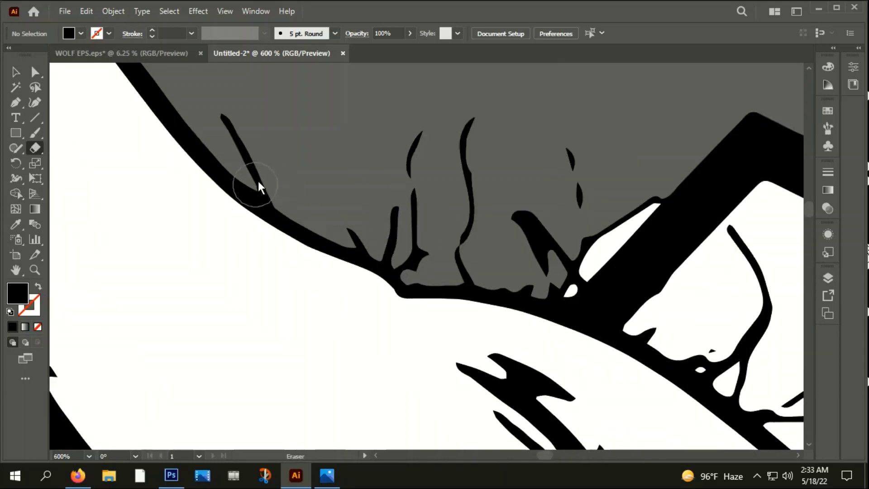
drag(262, 173, 281, 186)
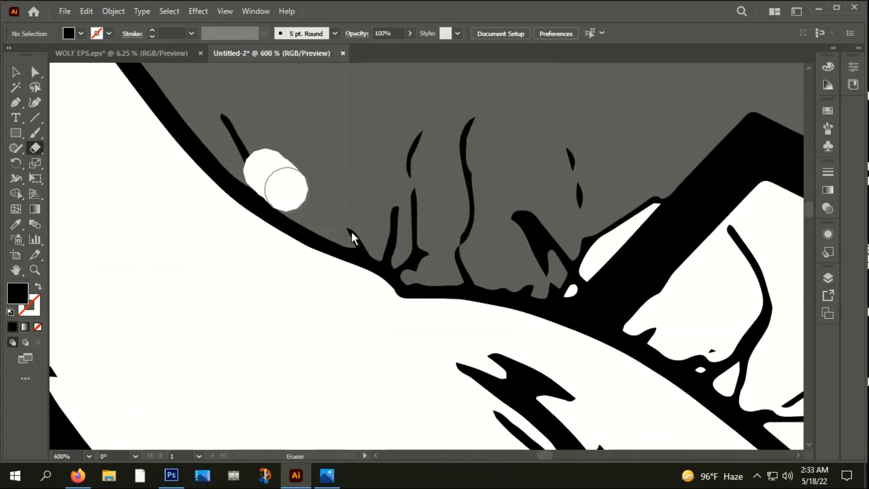
drag(359, 226, 412, 254)
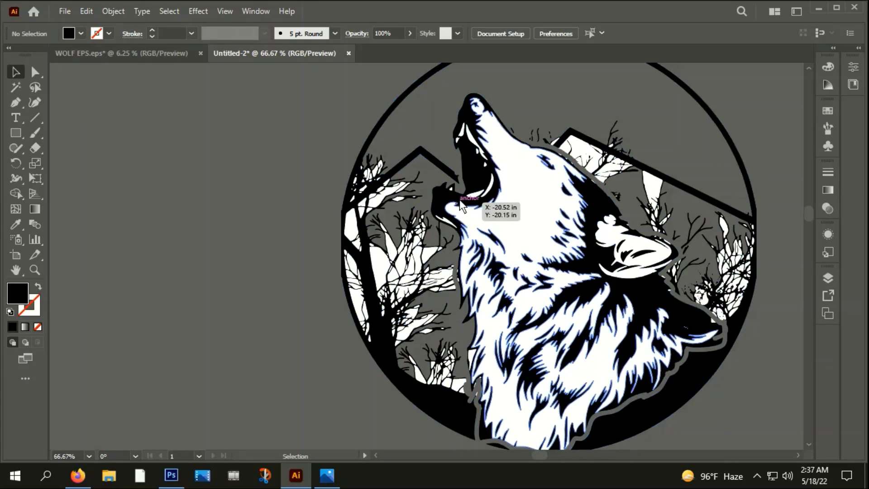
key(ctrl+plus)
key(ctrl+plus)
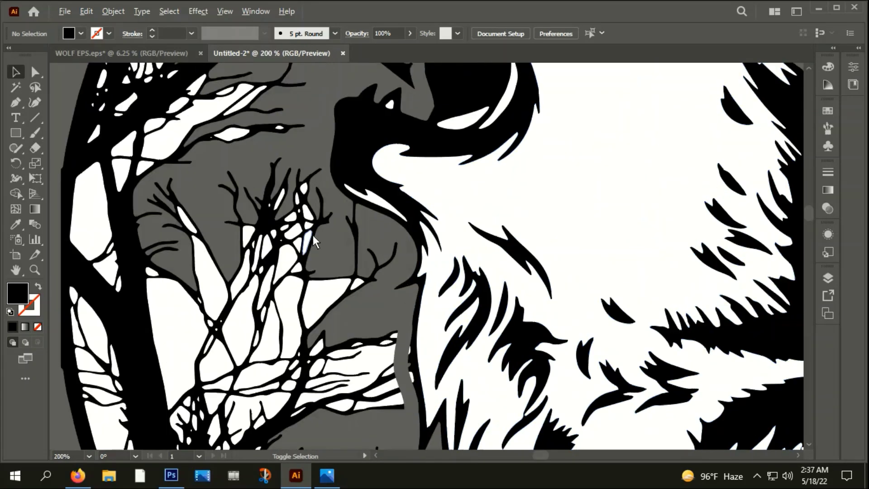
key(ctrl+plus)
click(374, 222)
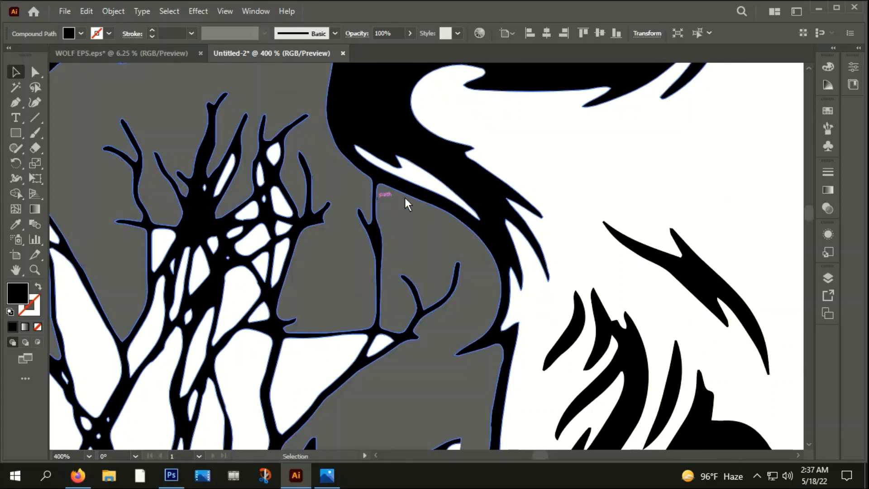
click(35, 148)
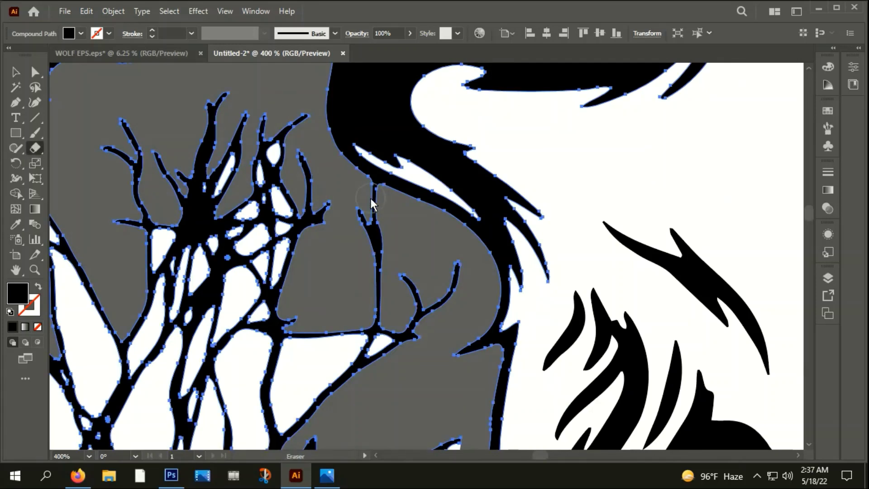
key(ctrl+minus)
key(ctrl+minus)
key(ctrl+minus)
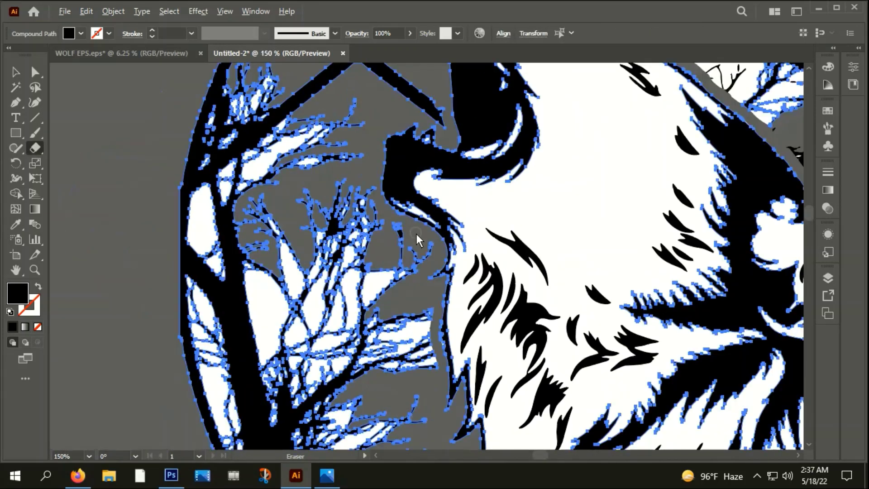
key(ctrl+minus)
key(ctrl+minus)
key(ctrl+minus)
click(14, 73)
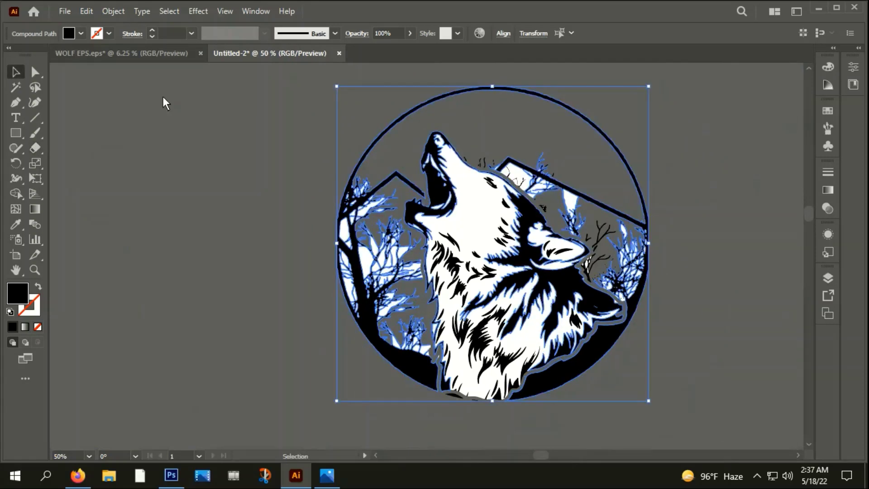
click(642, 262)
scroll(528, 212, up, 3)
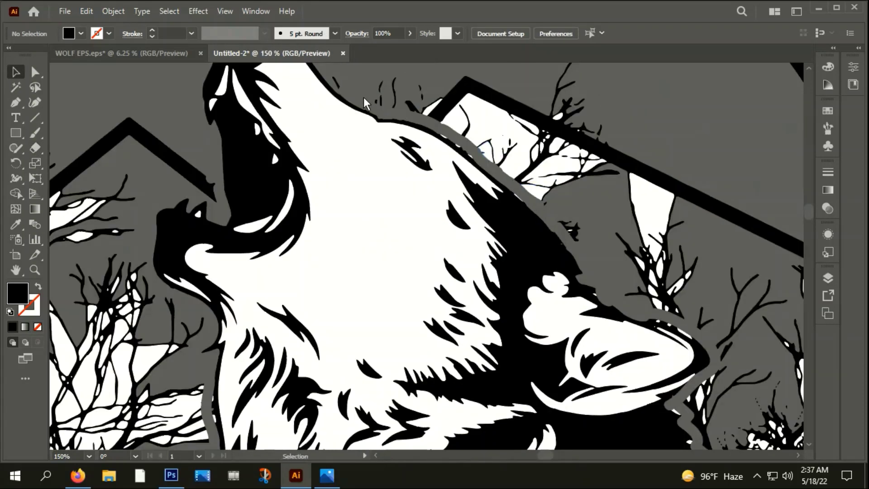
scroll(571, 229, down, 2)
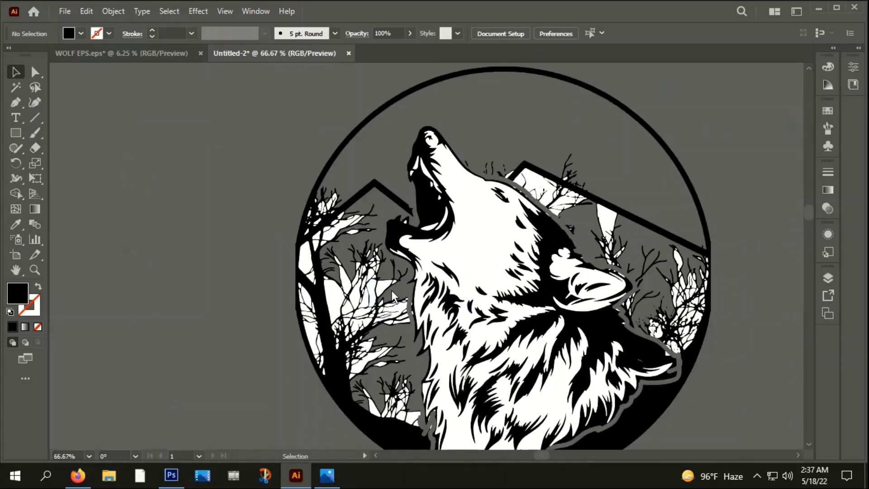
scroll(392, 290, up, 2)
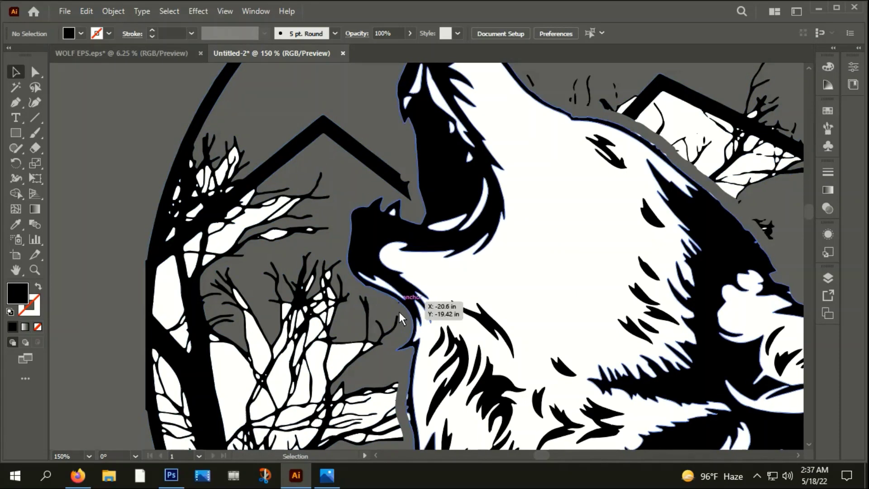
scroll(401, 226, down, 1)
scroll(402, 225, down, 2)
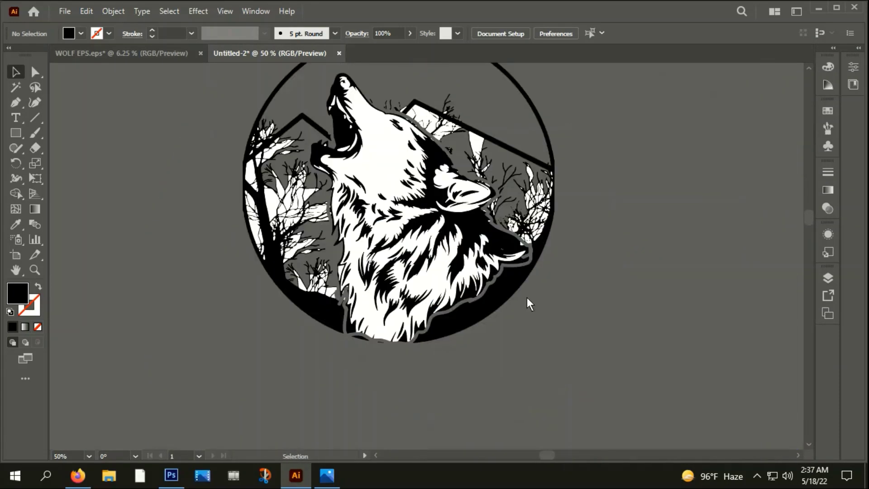
Step: Delete the black circular ring and the tree shapes left of the wolf
click(496, 306)
key(Delete)
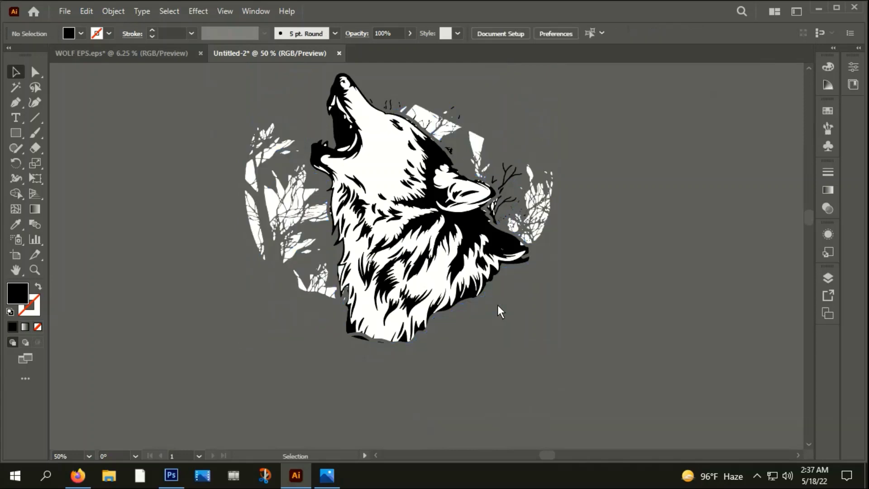
drag(554, 270, 566, 335)
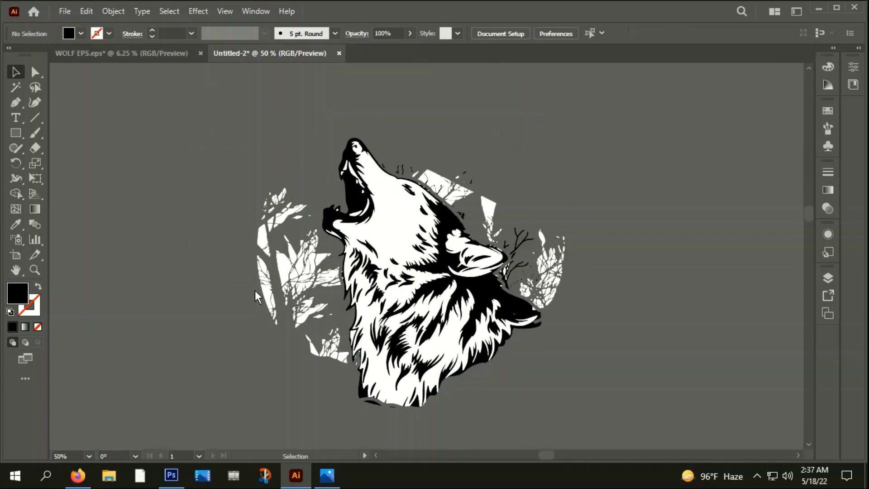
click(308, 355)
key(Delete)
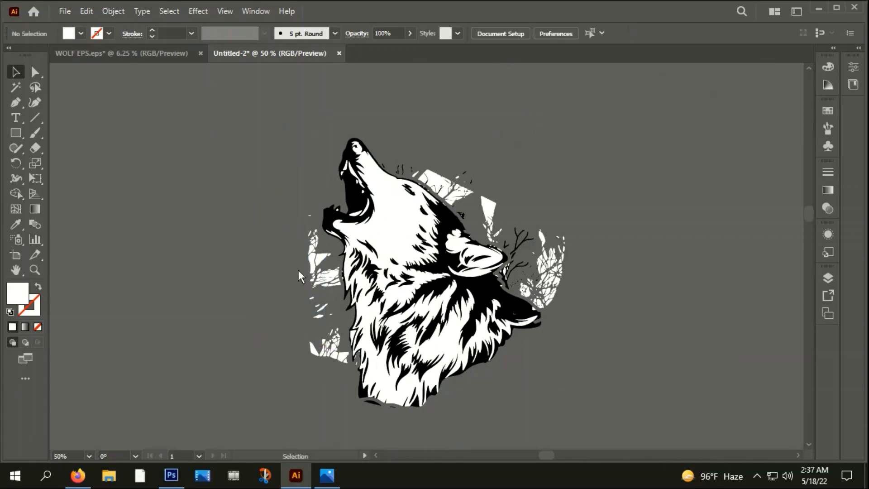
Step: Delete the white shards left and lower-left of the wolf, plus its outline shapes
drag(278, 241, 336, 324)
key(Delete)
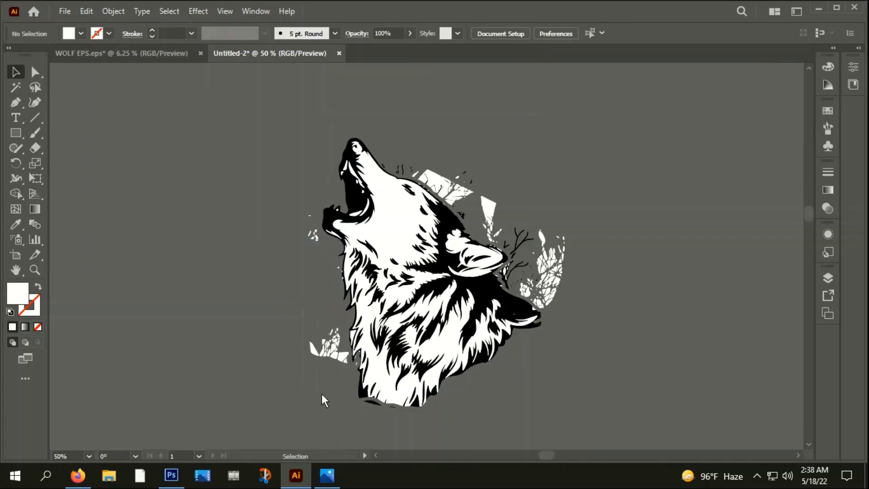
drag(344, 405, 343, 404)
key(Delete)
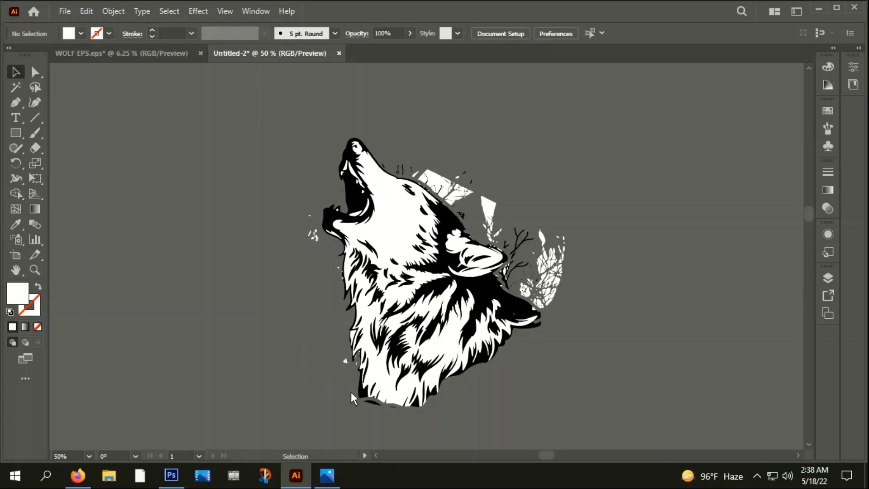
click(351, 392)
key(Delete)
Step: Restore the accidentally deleted black outline and delete the small white shard by the neck
key(ctrl+z)
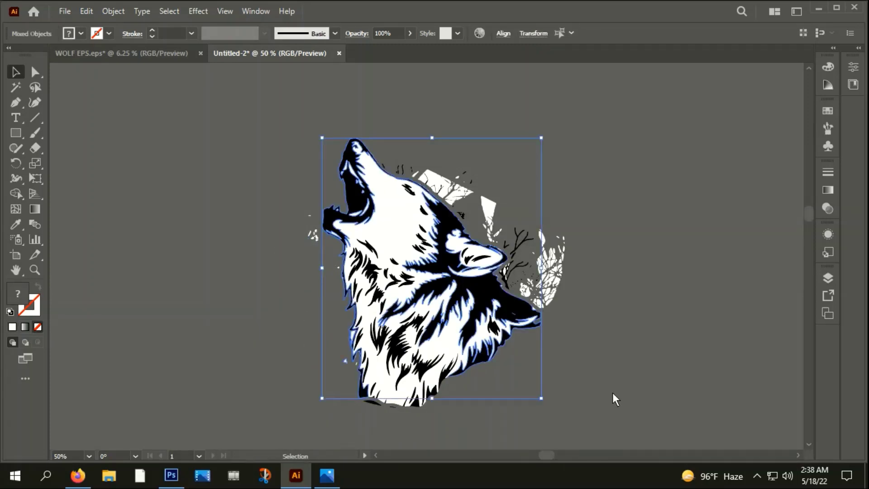
click(613, 392)
scroll(619, 292, down, 2)
scroll(618, 292, down, 3)
scroll(325, 194, up, 3)
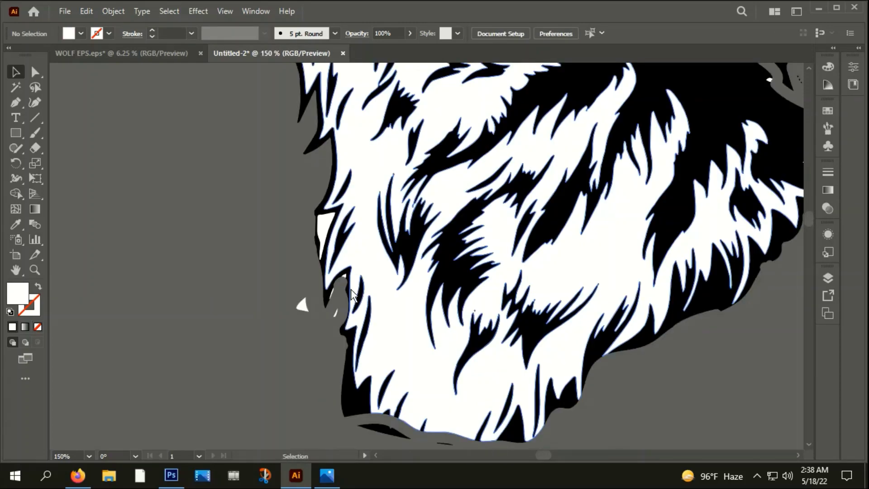
click(300, 306)
key(Delete)
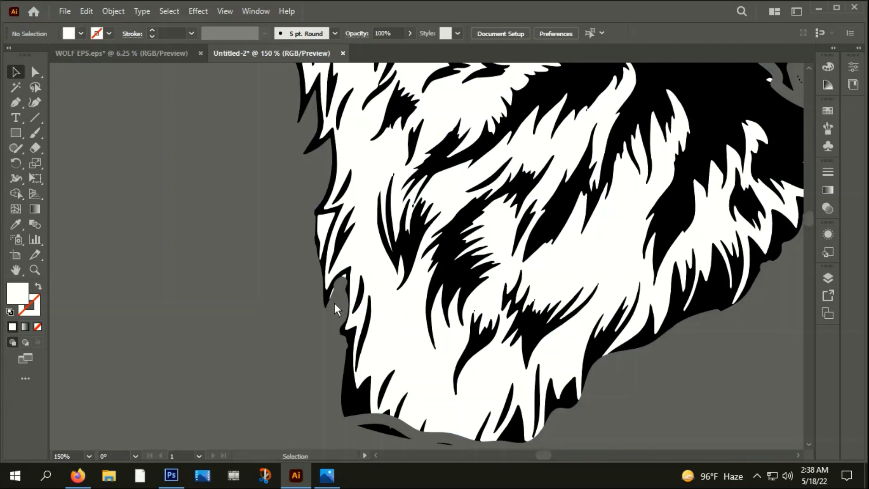
Step: Delete the small black shard and the leftover speck below the wolf's neck
scroll(381, 235, down, 5)
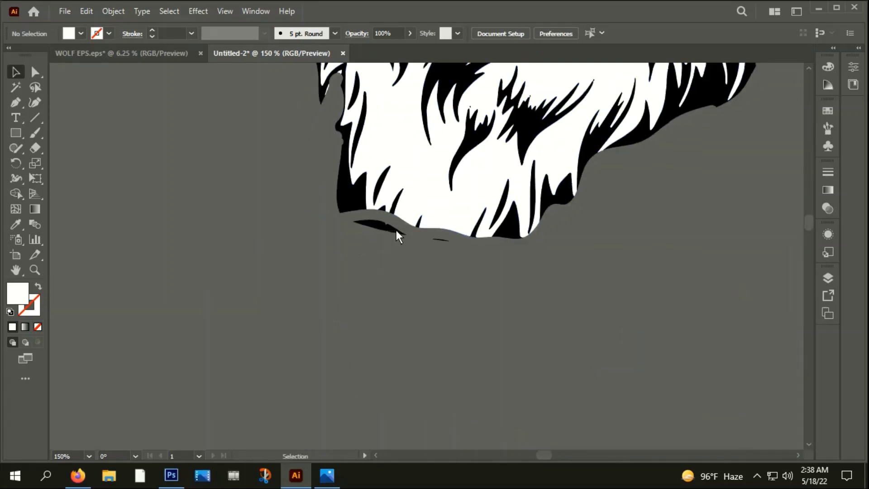
click(398, 223)
key(Delete)
drag(436, 240, 442, 262)
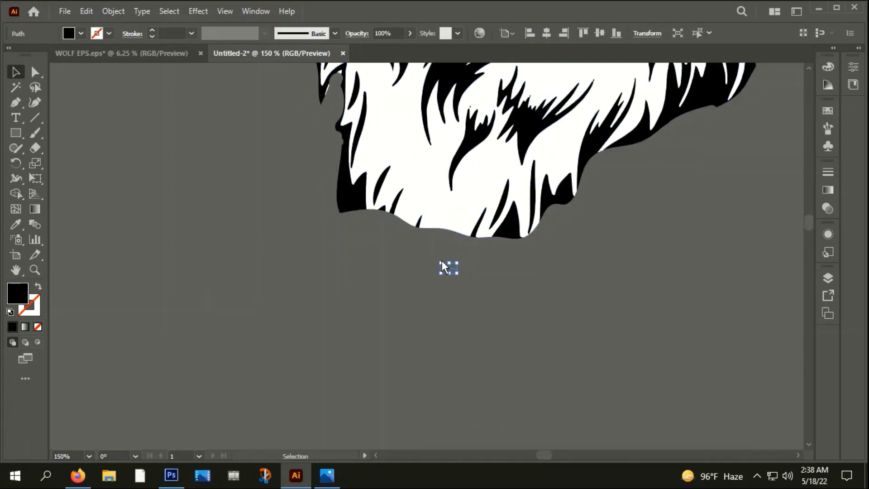
key(Delete)
Step: Delete the branches and leaf pieces beside the wolf's snout
key(ctrl+minus)
key(ctrl+minus)
key(ctrl+minus)
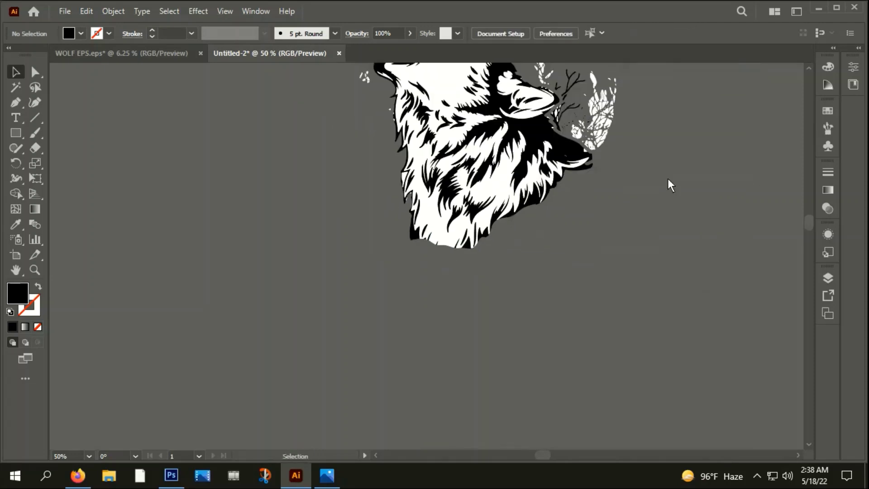
scroll(509, 302, up, 2)
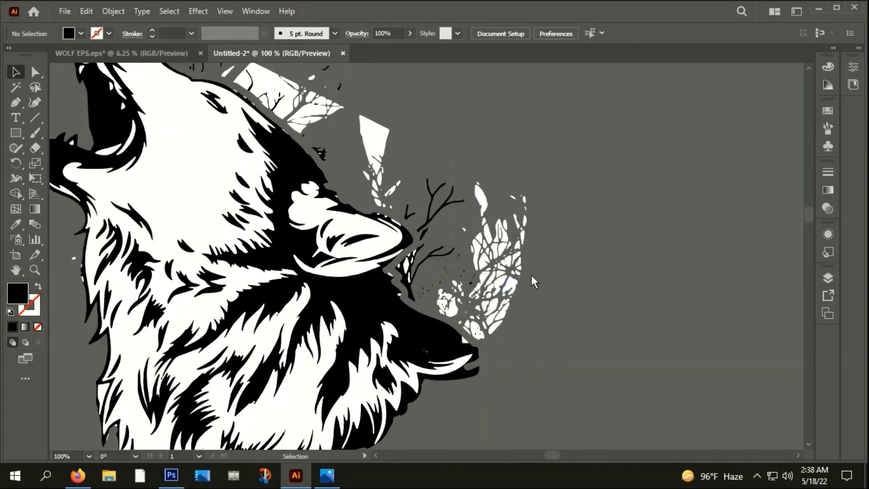
drag(475, 184, 532, 276)
key(Delete)
drag(456, 240, 526, 311)
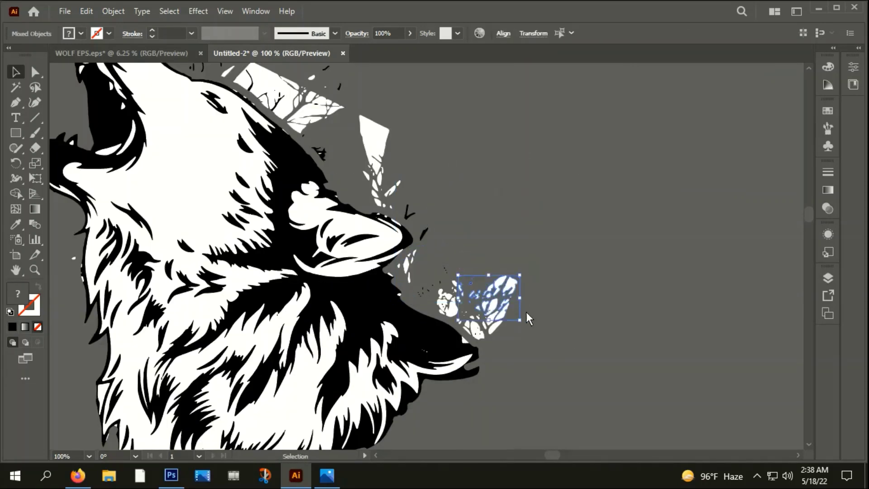
key(Delete)
Step: Remove the white splatter and white leaf specks near the snout
key(Delete)
mouse_move(436, 270)
mouse_down()
mouse_move(468, 304)
mouse_move(450, 297)
mouse_move(460, 307)
mouse_up()
key(Delete)
key(Delete)
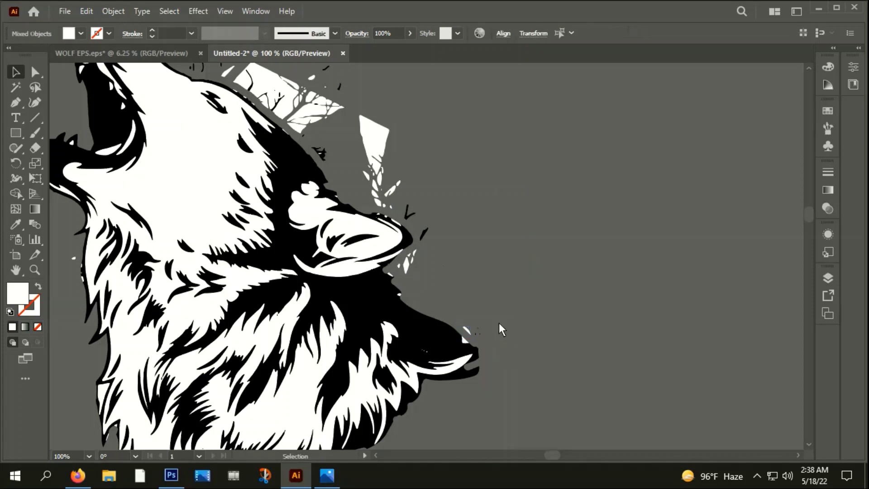
click(492, 333)
key(Delete)
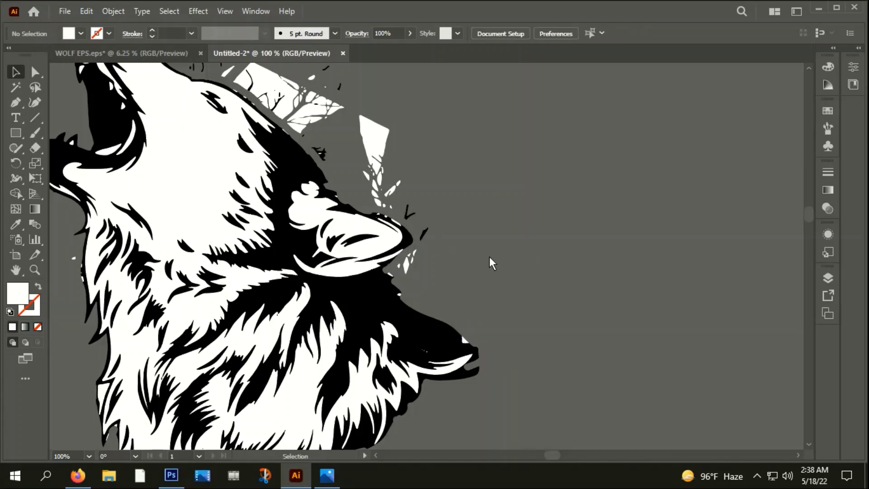
Step: Delete the white branch shape above the ear, the white triangle shard and the leaf specks
scroll(492, 255, up, 5)
scroll(507, 236, left, 5)
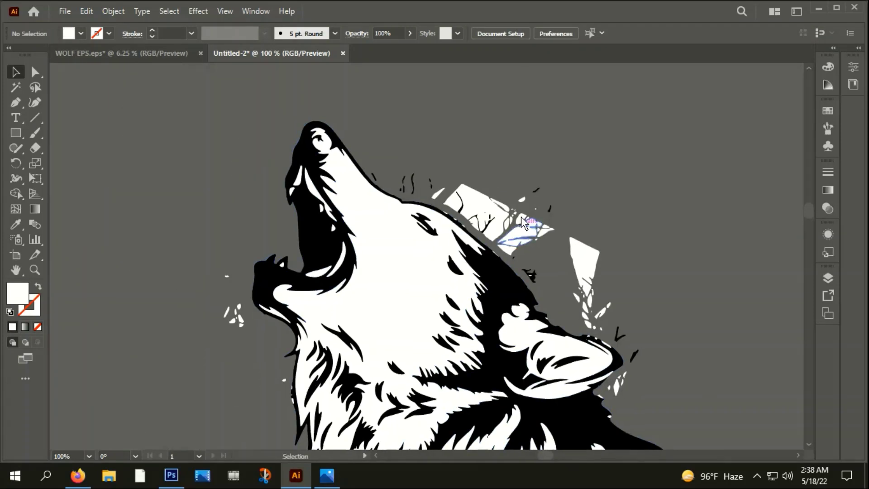
click(570, 244)
key(Delete)
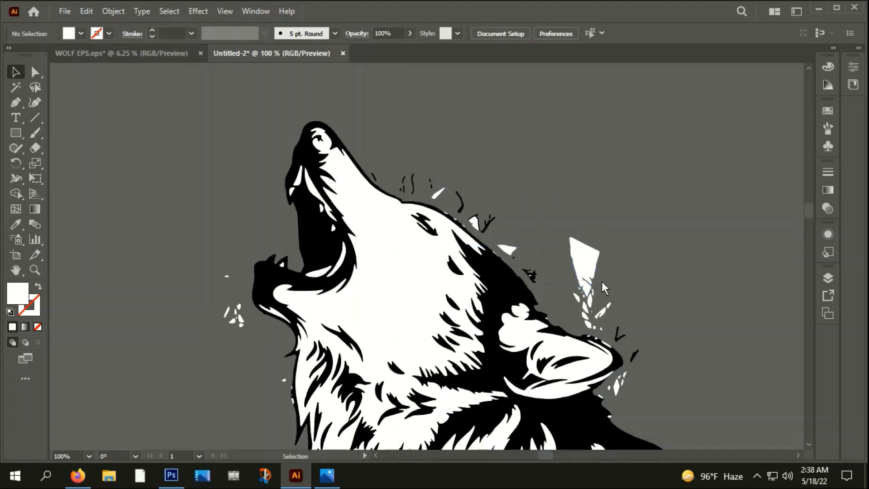
click(595, 274)
key(Delete)
click(609, 313)
key(Delete)
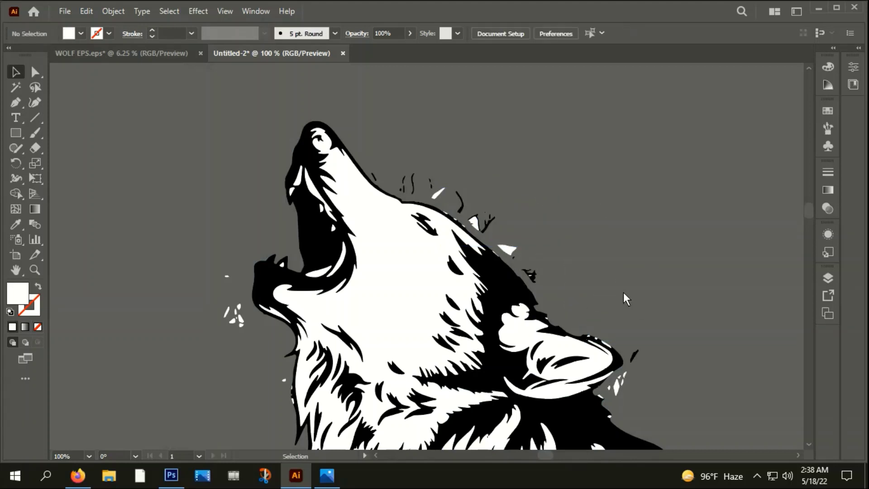
Step: Restore the mistakenly deleted black outline and delete the small black shard by the ear
click(634, 355)
key(Delete)
key(ctrl+z)
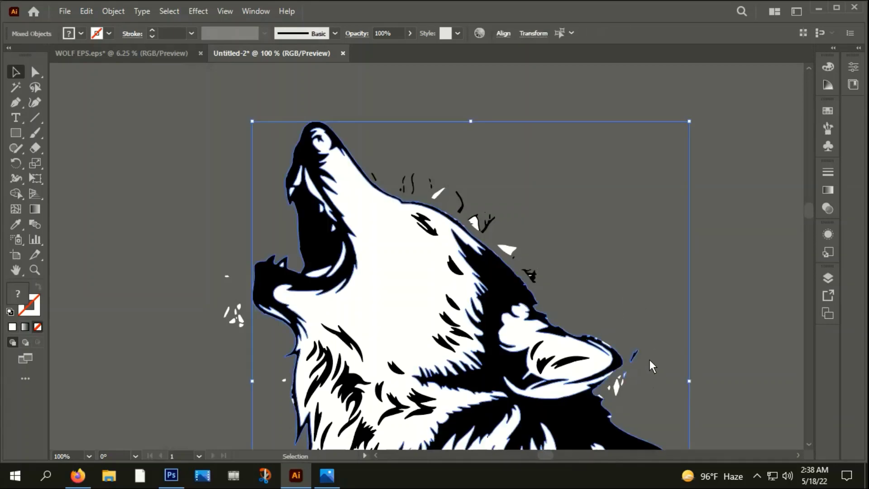
scroll(657, 317, down, 5)
scroll(657, 317, right, 5)
click(618, 322)
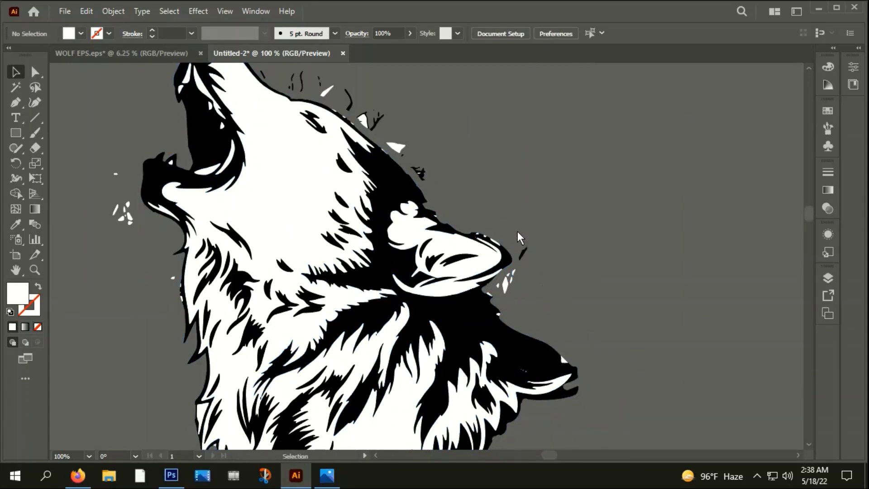
click(522, 252)
key(Delete)
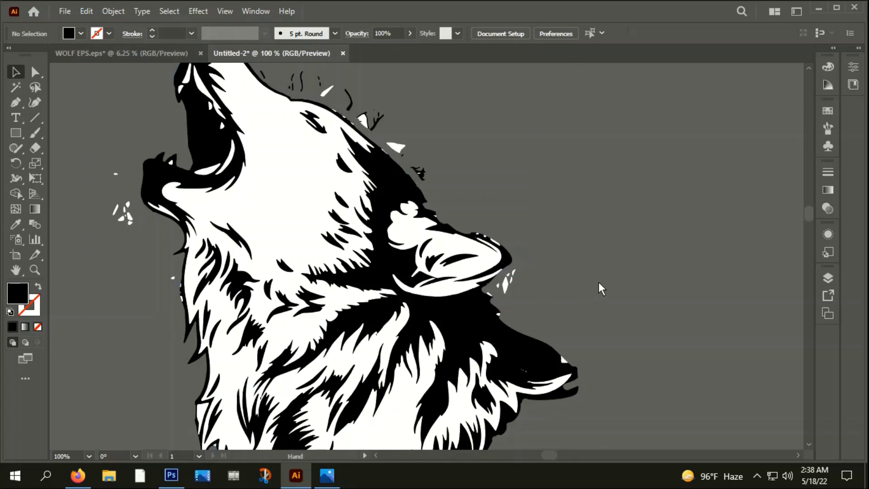
Step: Delete the small white shards near and under the wolf's ear
scroll(538, 216, down, 3)
scroll(538, 215, right, 2)
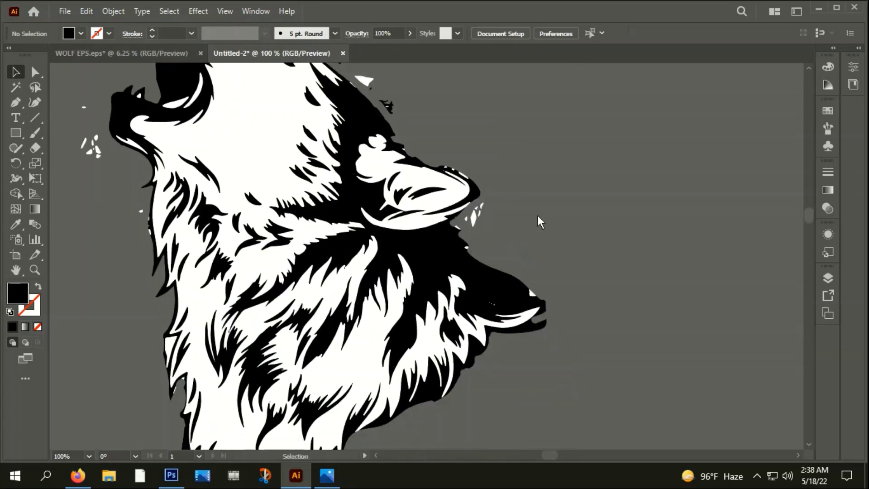
click(473, 212)
key(Delete)
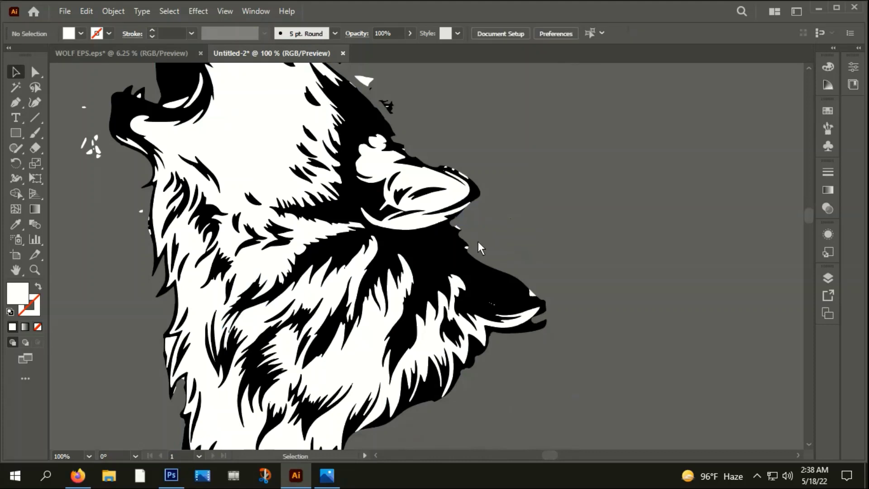
click(457, 226)
key(Delete)
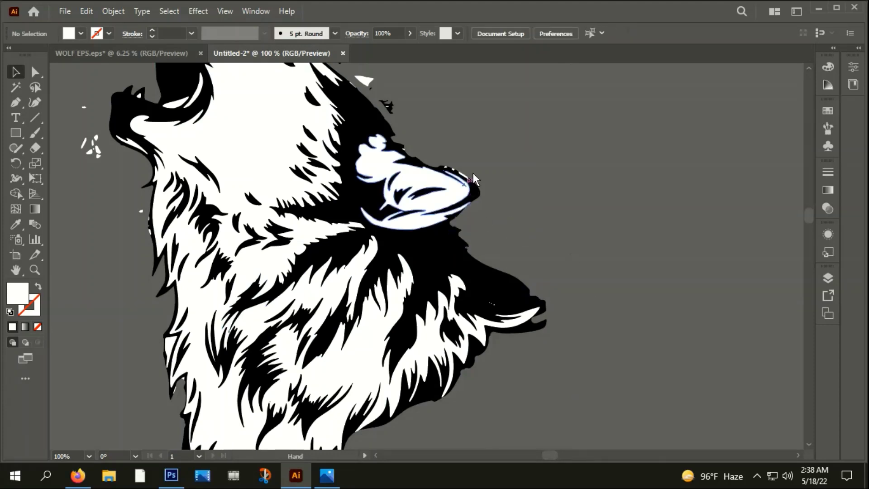
Step: Recentre the wolf and delete the shard groups left of the jaw
drag(473, 173, 688, 335)
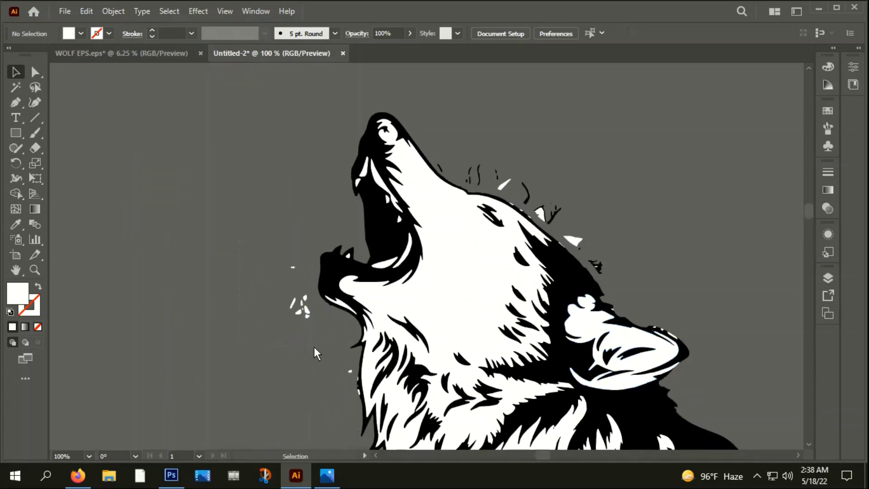
mouse_move(286, 262)
mouse_down()
mouse_move(313, 347)
mouse_move(279, 217)
mouse_up()
key(Delete)
drag(328, 259, 248, 417)
key(Delete)
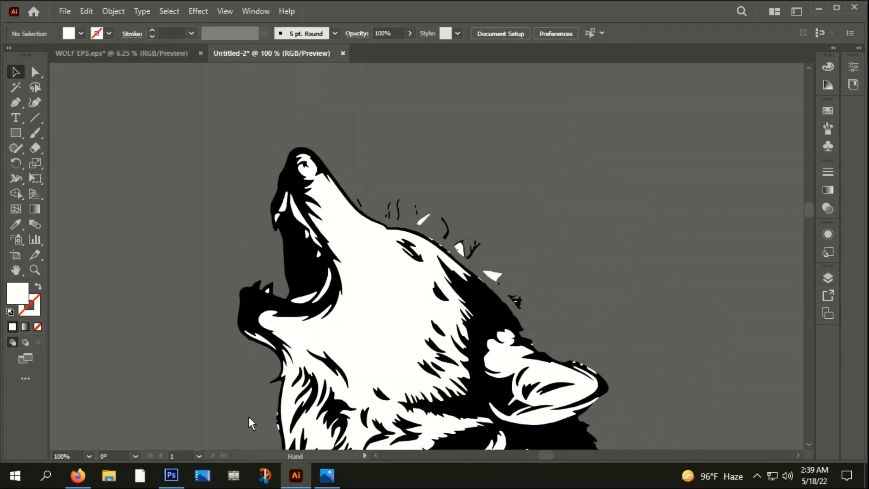
Step: Delete the stray strokes beside the head and the specks near the neck
click(432, 218)
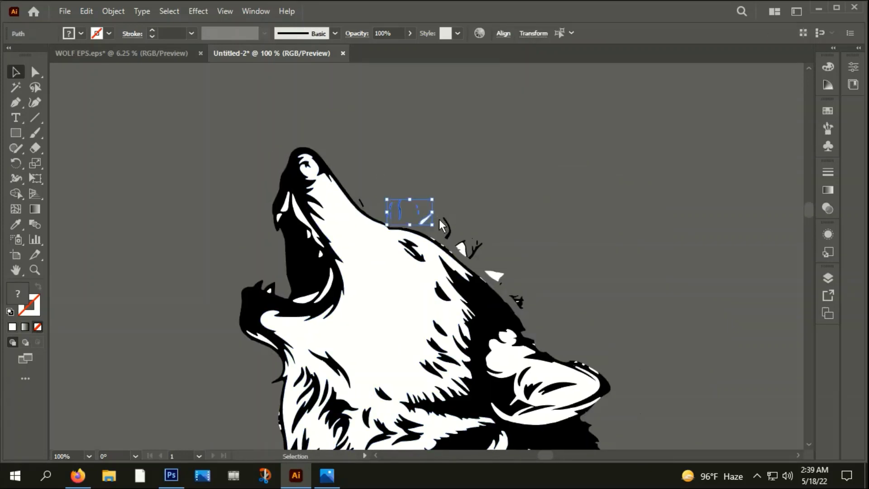
key(Delete)
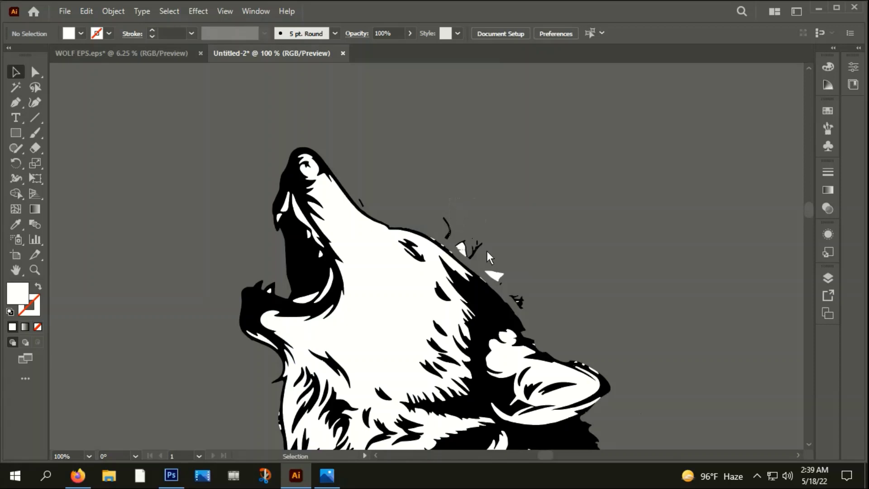
click(517, 287)
key(Delete)
drag(352, 193, 361, 200)
Step: Delete the last tiny speck near the wolf's neck
key(Delete)
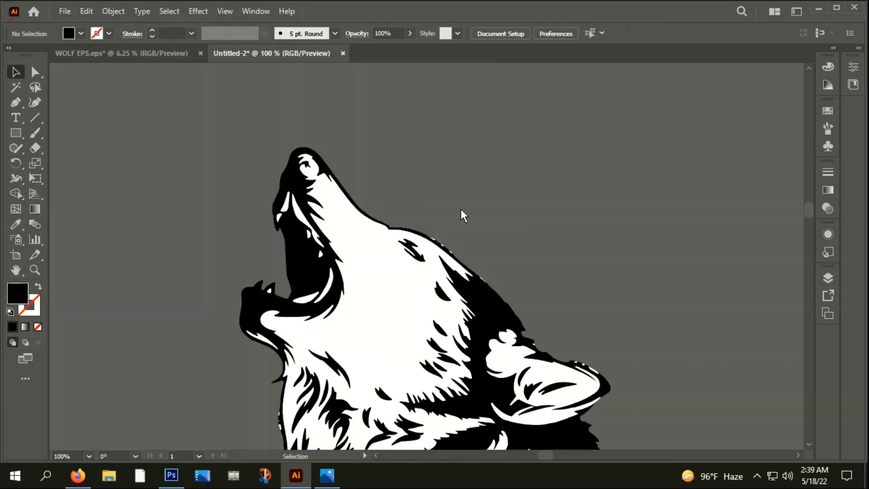
scroll(412, 205, down, 1)
scroll(527, 141, down, 3)
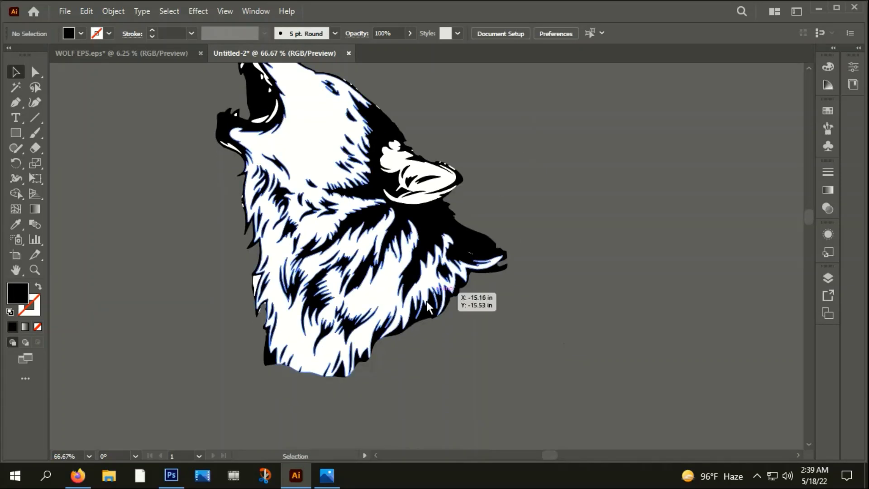
scroll(411, 321, down, 1)
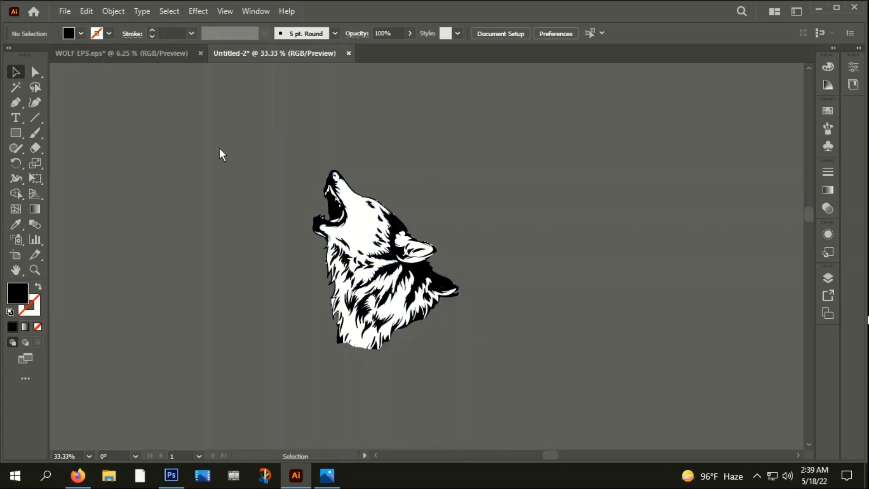
Step: Check the wolf vector reference image, then return to the Illustrator document
key(ctrl+a)
click(568, 252)
scroll(417, 245, down, 3)
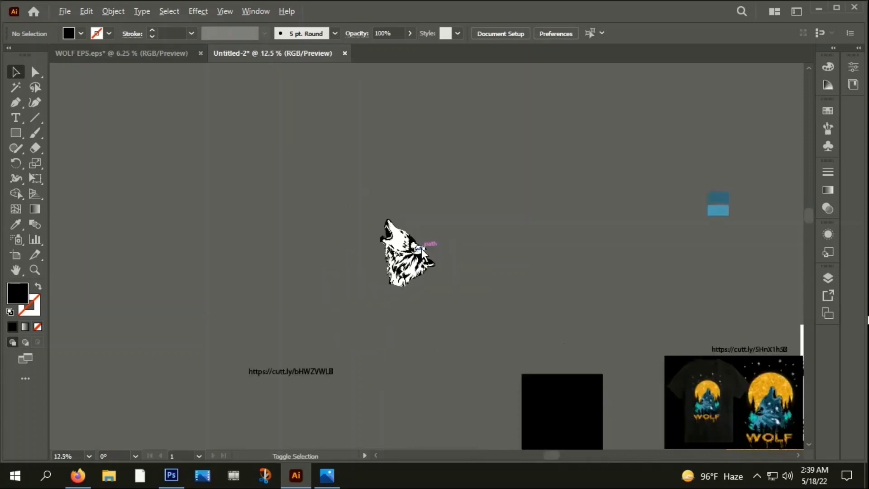
scroll(417, 245, down, 1)
drag(525, 289, 472, 219)
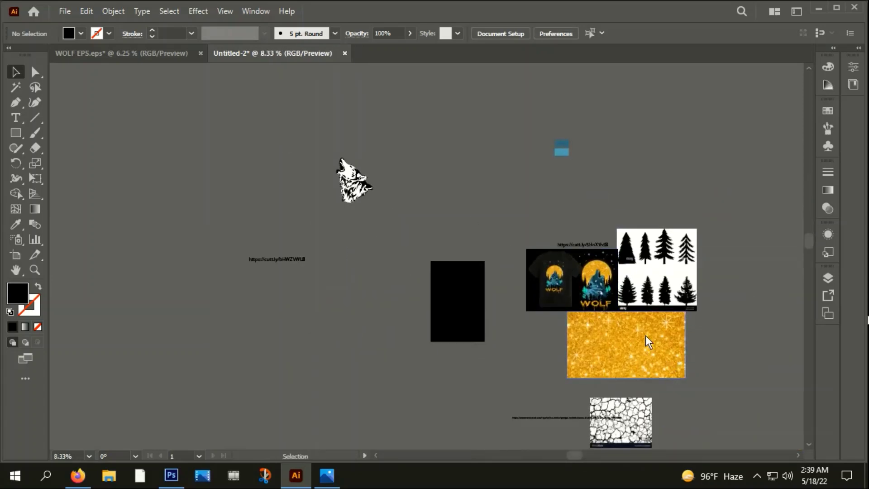
click(77, 475)
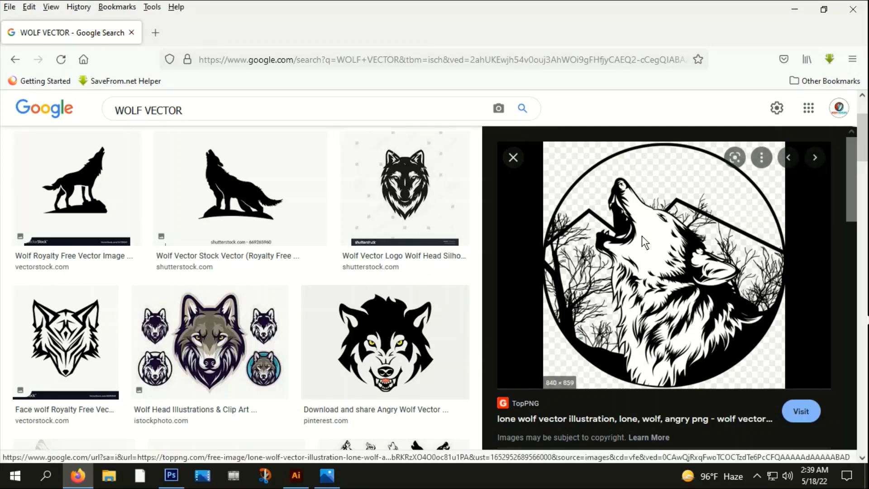
click(286, 482)
scroll(349, 181, up, 2)
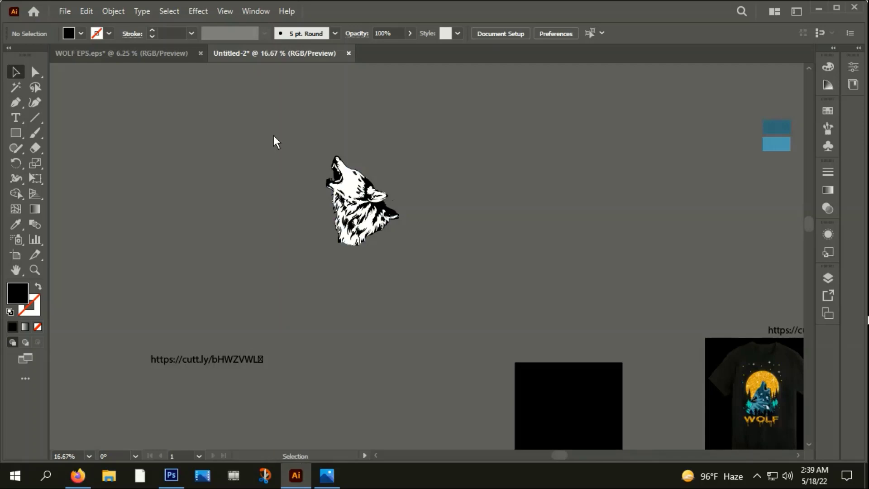
Step: Rotate the wolf about 25 degrees so its head stands more upright
click(387, 198)
scroll(387, 198, up, 2)
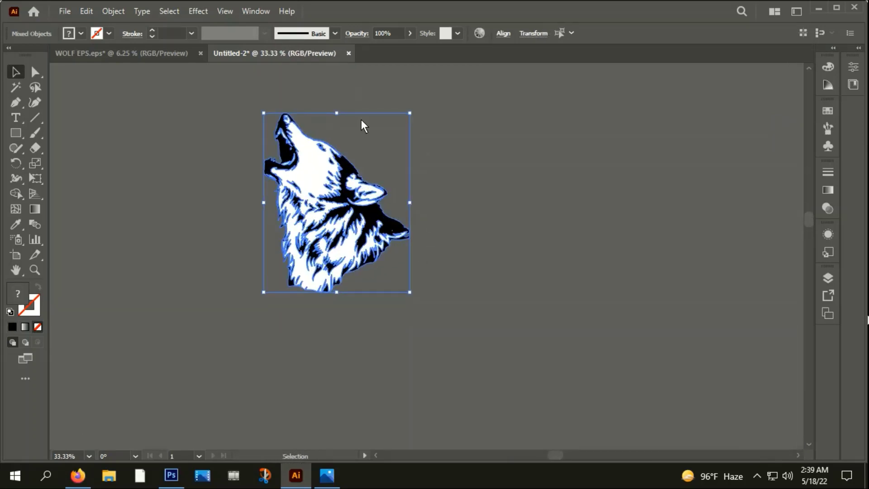
scroll(352, 250, down, 2)
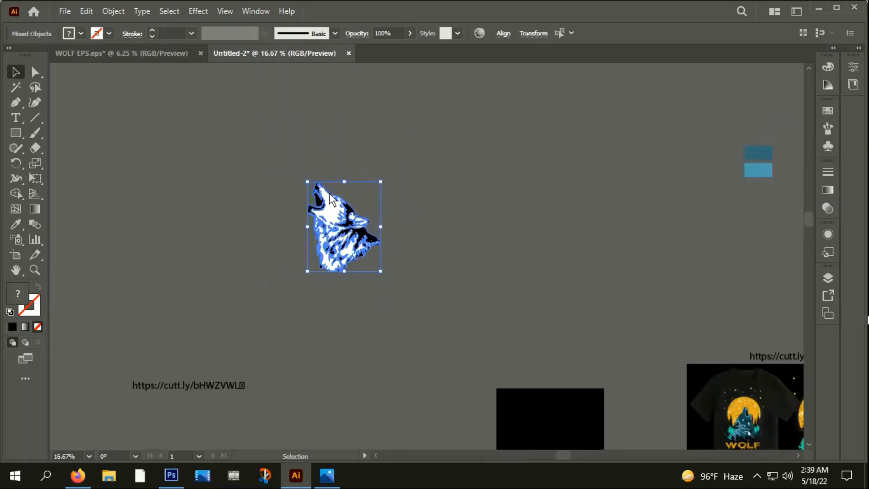
drag(387, 274, 371, 290)
click(382, 269)
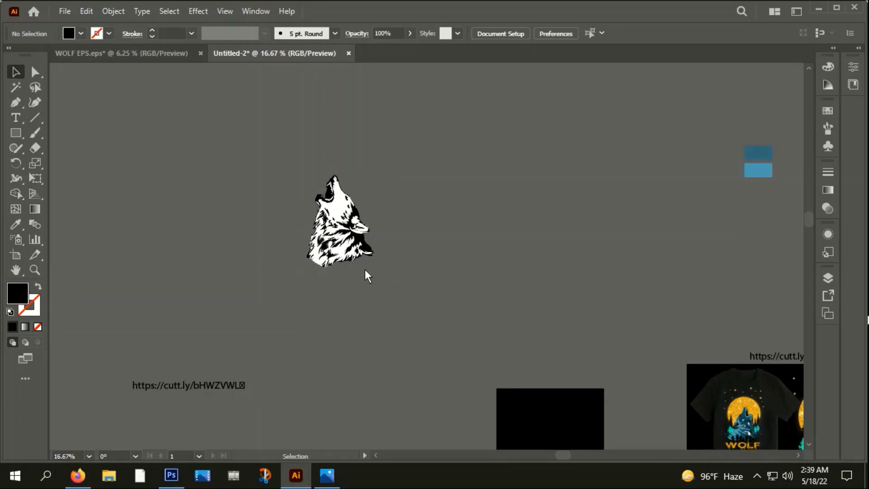
scroll(190, 104, down, 2)
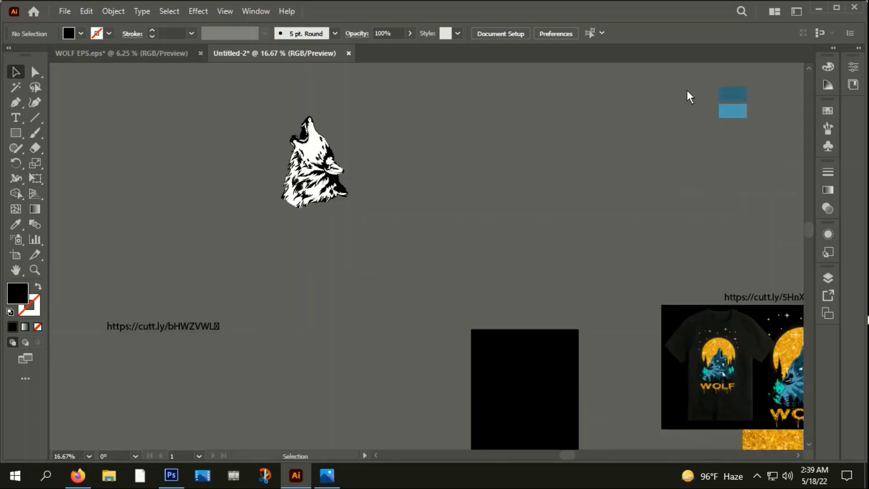
Step: Move the two blue swatch rectangles beside the wolf
mouse_move(686, 91)
mouse_down()
mouse_move(752, 126)
mouse_move(618, 99)
mouse_move(254, 166)
mouse_up()
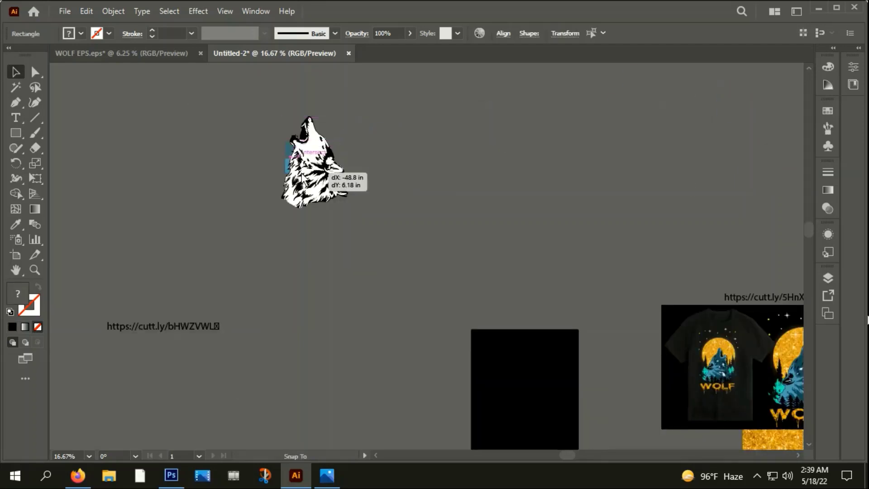
scroll(485, 172, up, 1)
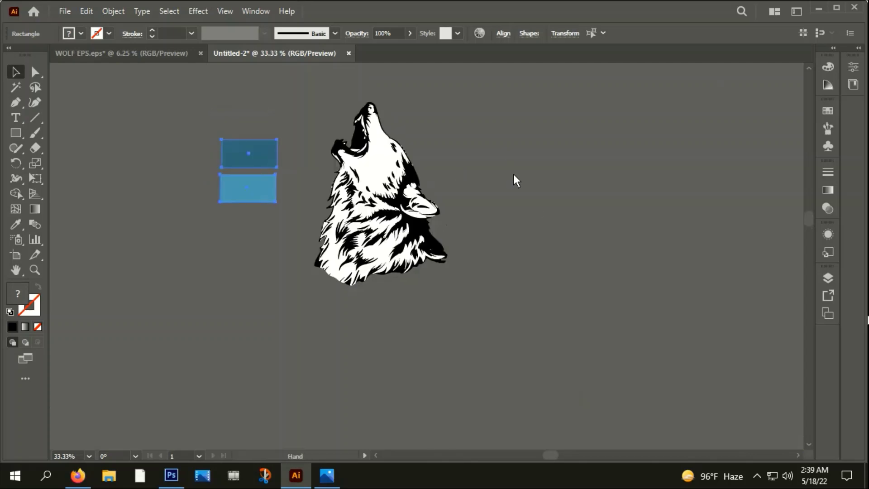
click(526, 206)
drag(376, 163, 630, 183)
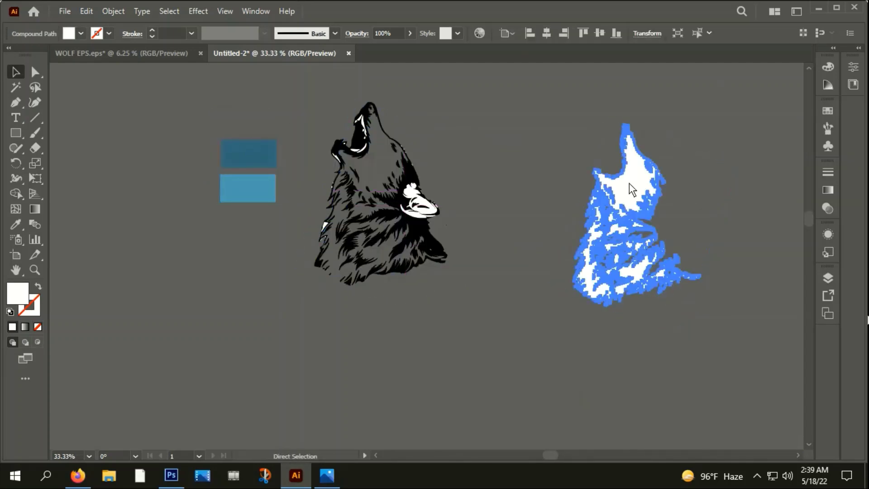
key(ctrl+z)
Step: Fill the wolf's white fur with the sampled dark blue-grey
key(i)
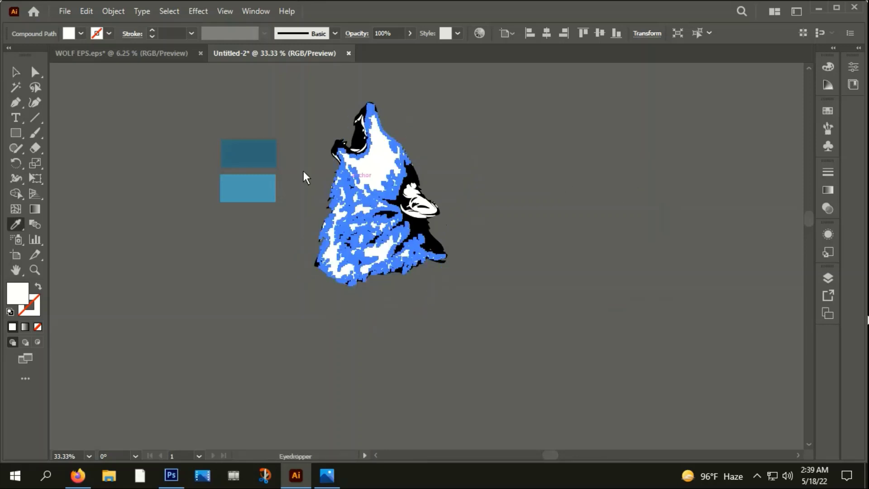
click(257, 190)
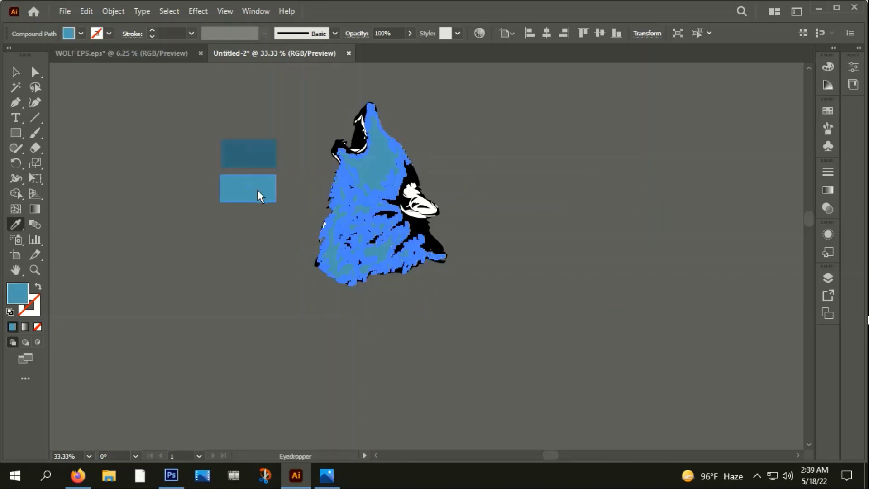
click(254, 154)
click(15, 72)
click(148, 94)
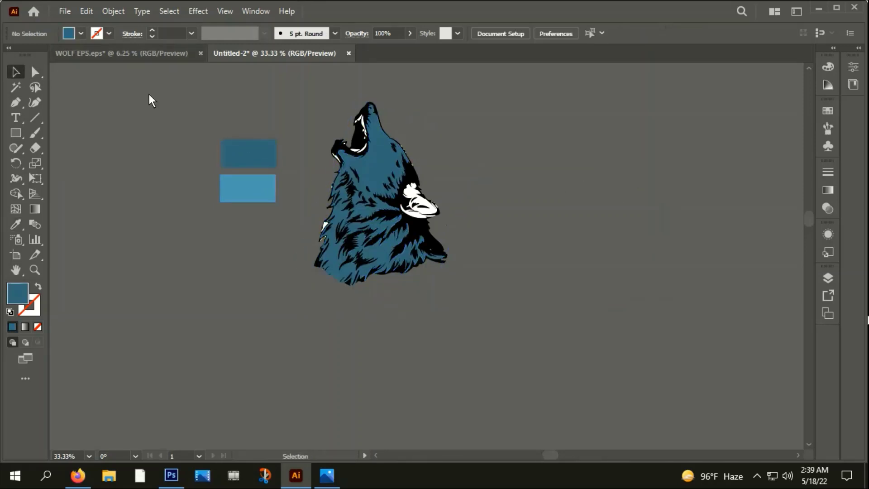
scroll(359, 159, up, 2)
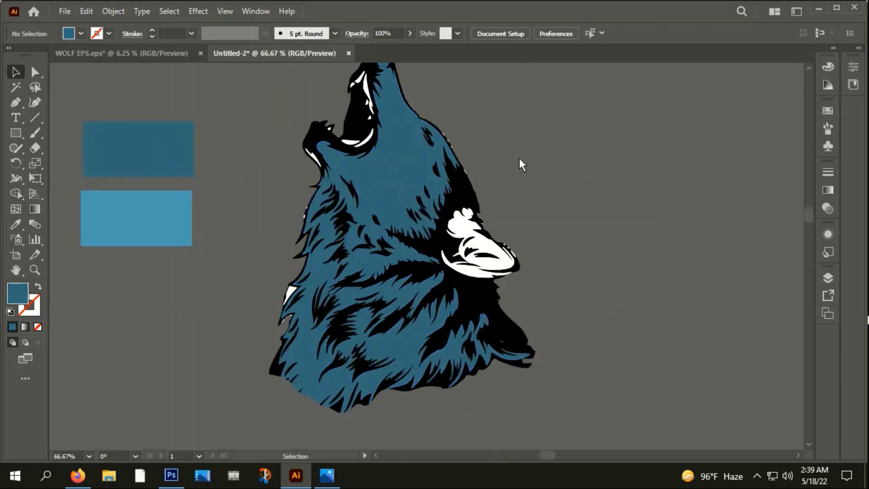
Step: Fill the wolf's black outline with the sampled lighter blue
click(502, 263)
click(516, 227)
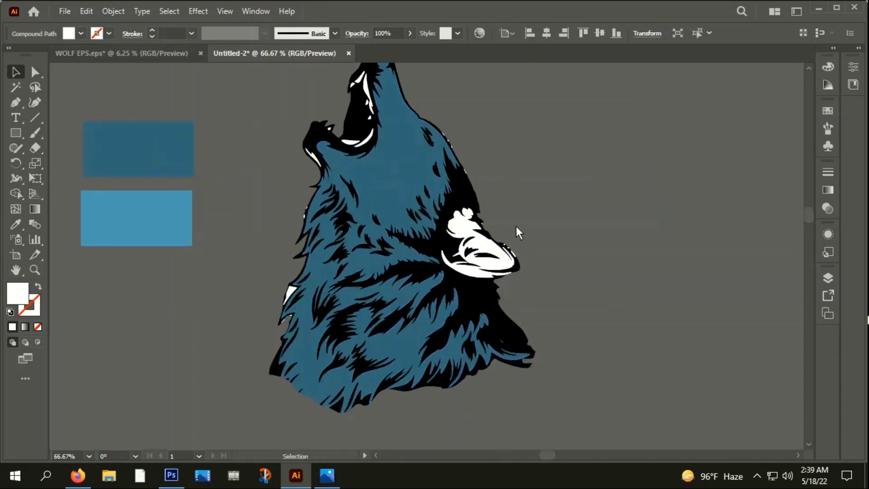
click(480, 302)
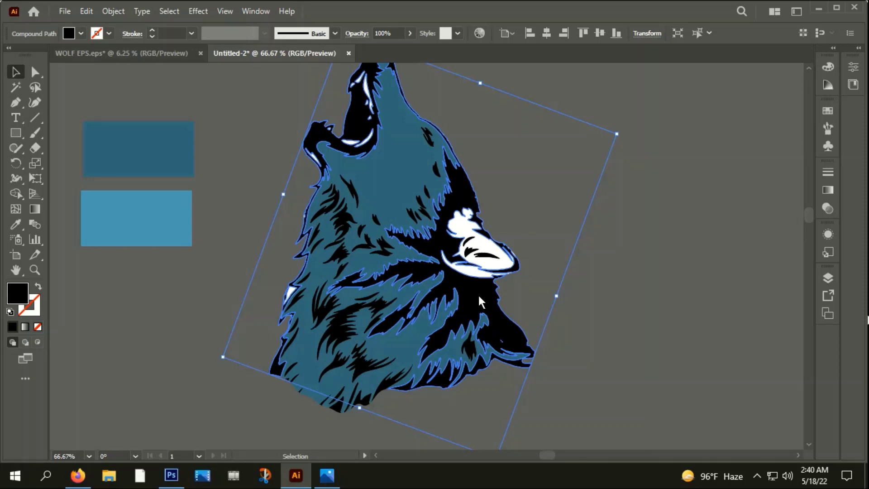
key(i)
click(148, 230)
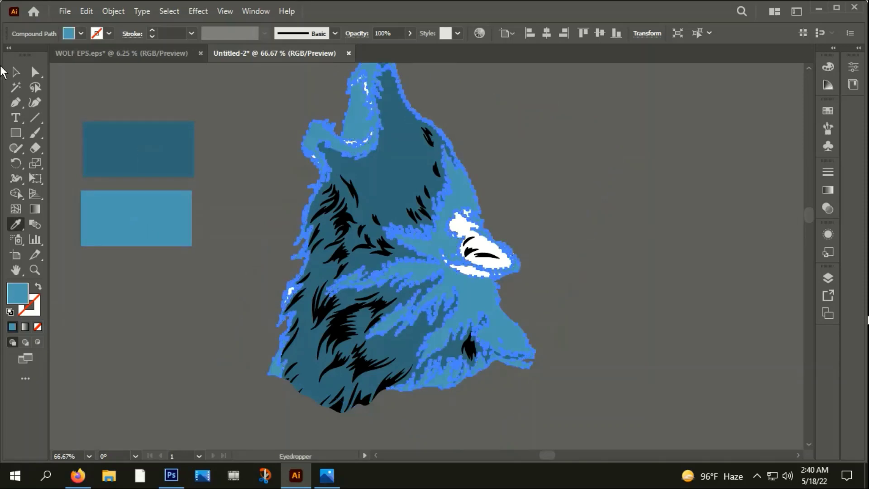
click(15, 72)
click(292, 136)
Step: Drag the BLACK.jpg T-shirt mockup up beneath the blue wolf and recentre the view
scroll(291, 137, down, 3)
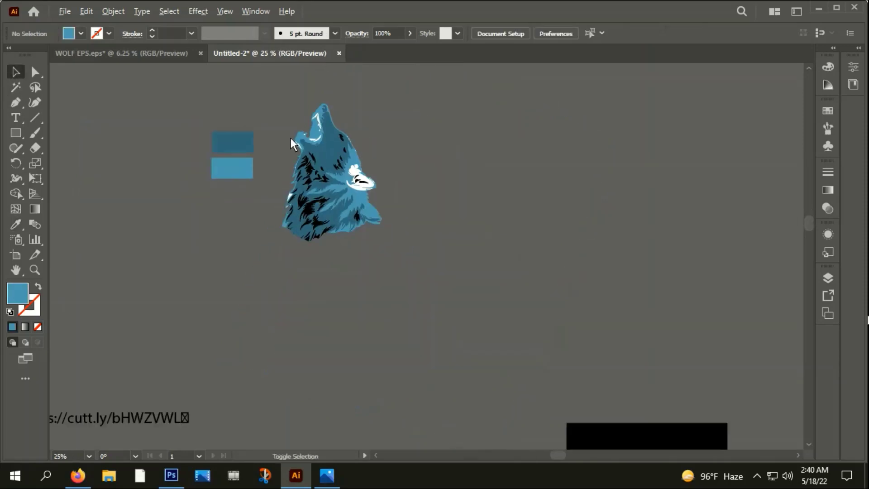
scroll(291, 138, down, 2)
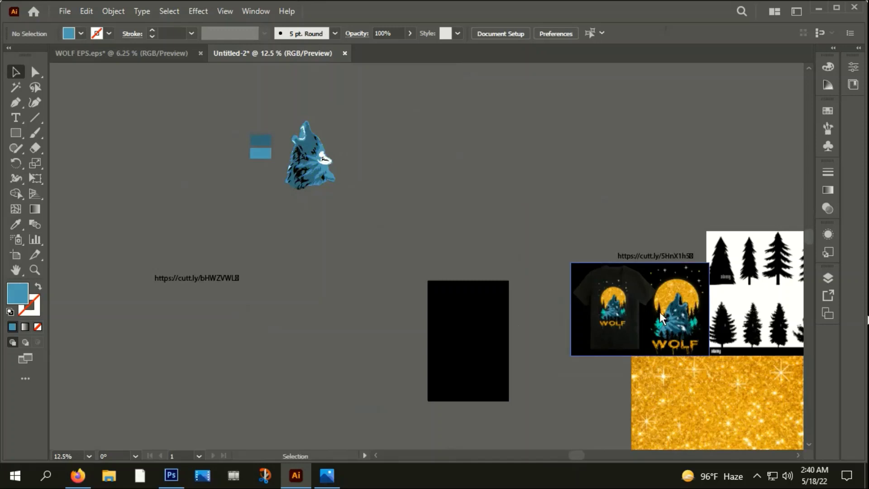
drag(665, 317, 338, 256)
scroll(309, 195, up, 3)
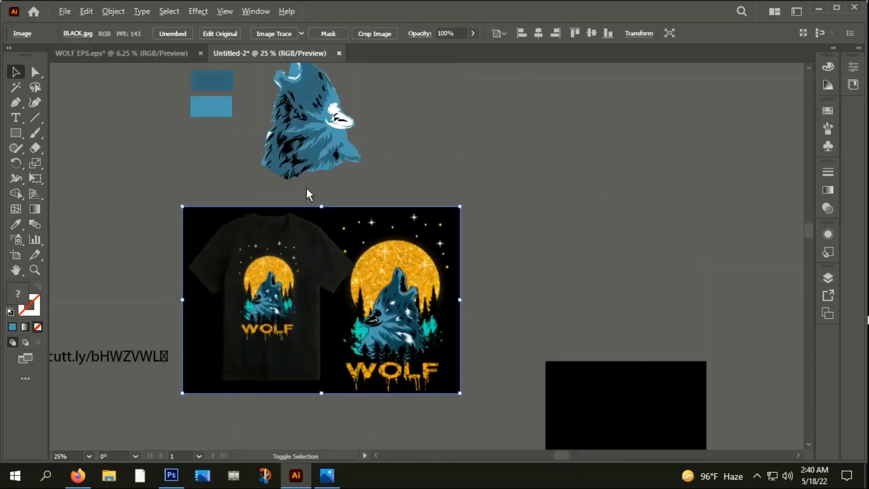
scroll(480, 240, up, 2)
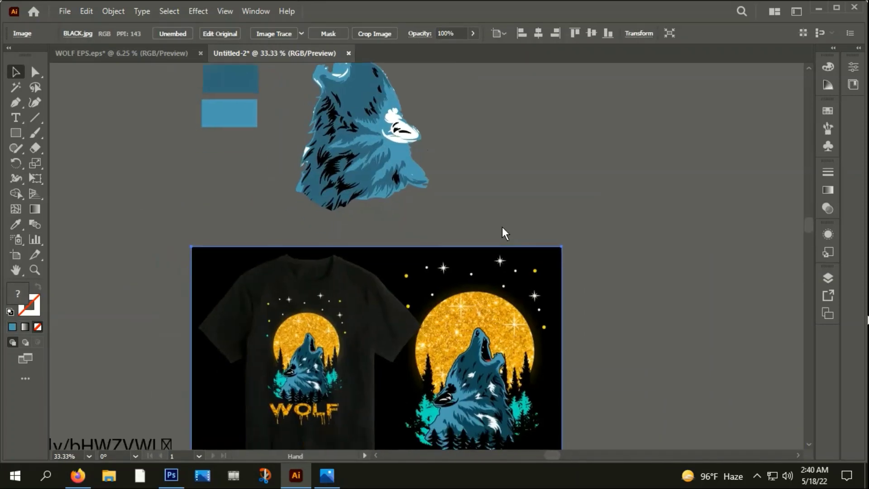
scroll(496, 226, up, 1)
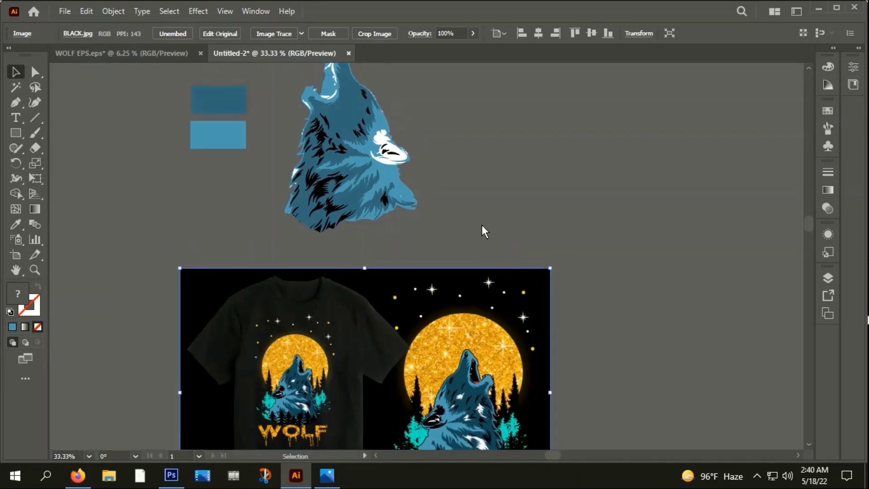
click(487, 228)
drag(488, 211, 485, 263)
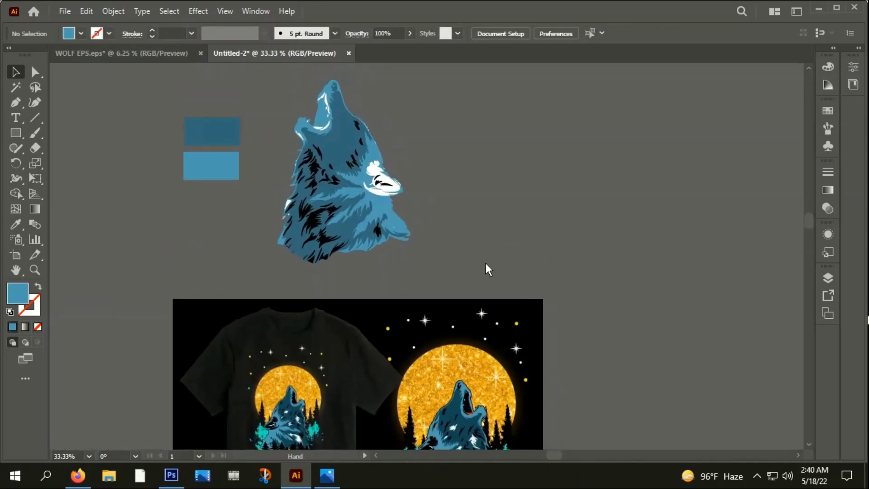
Step: Select the white highlight strokes on the snout and inside the jaw
scroll(335, 102, up, 3)
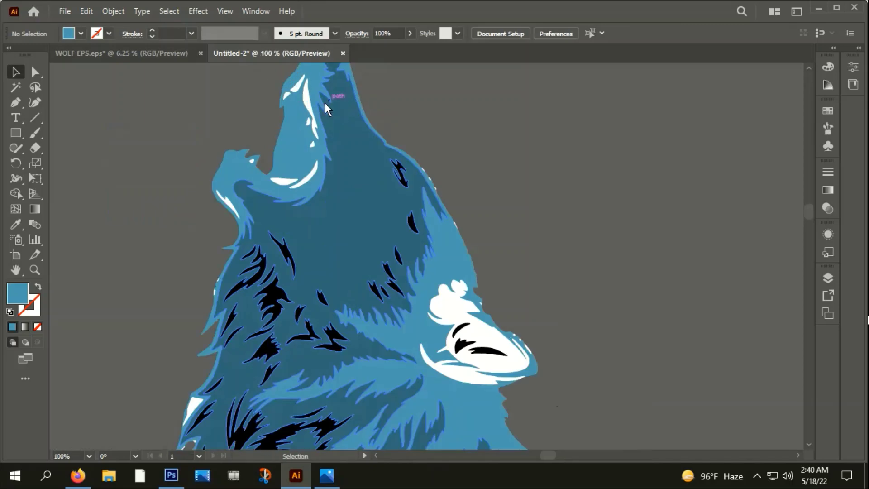
click(307, 105)
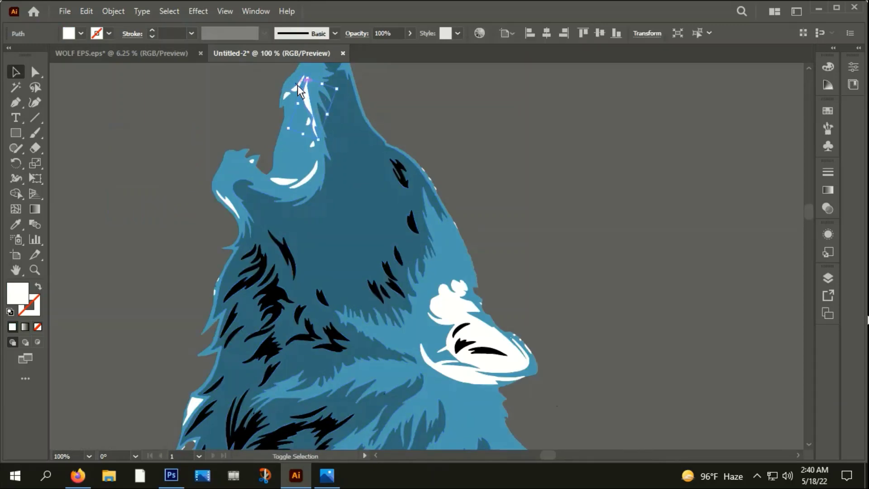
shift+click(297, 90)
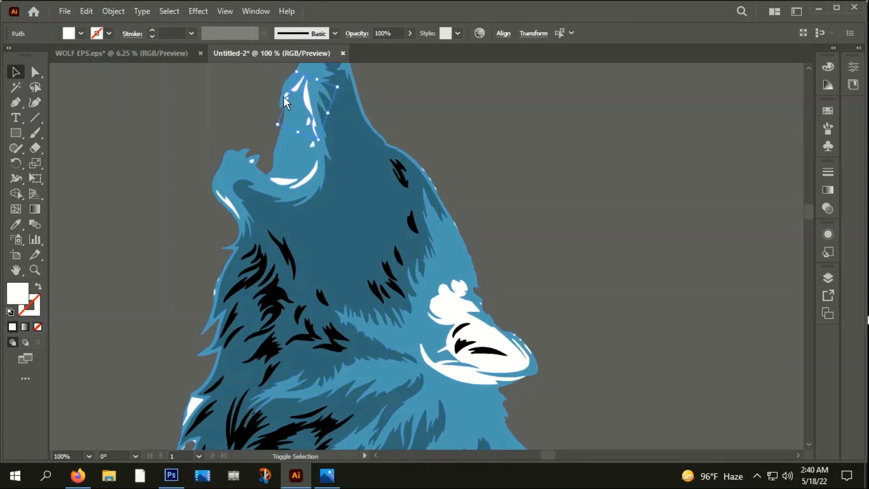
alt+scroll(289, 96, up, 2)
alt+scroll(290, 96, up, 1)
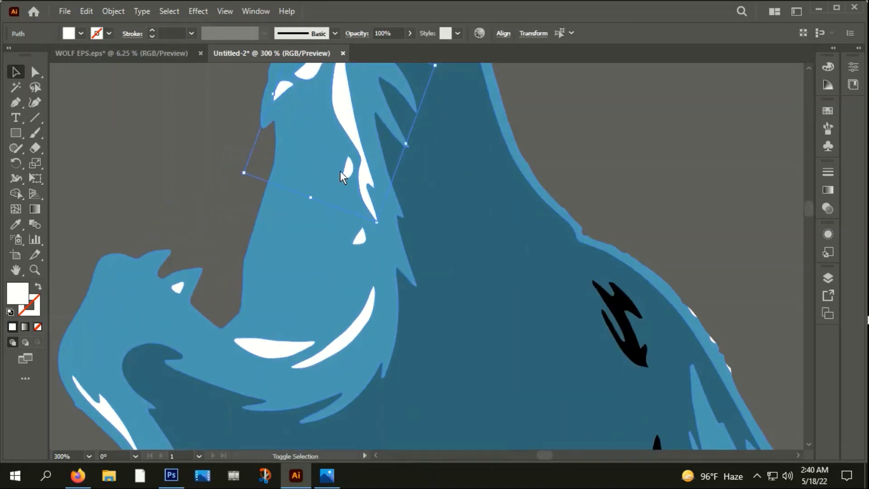
click(322, 334)
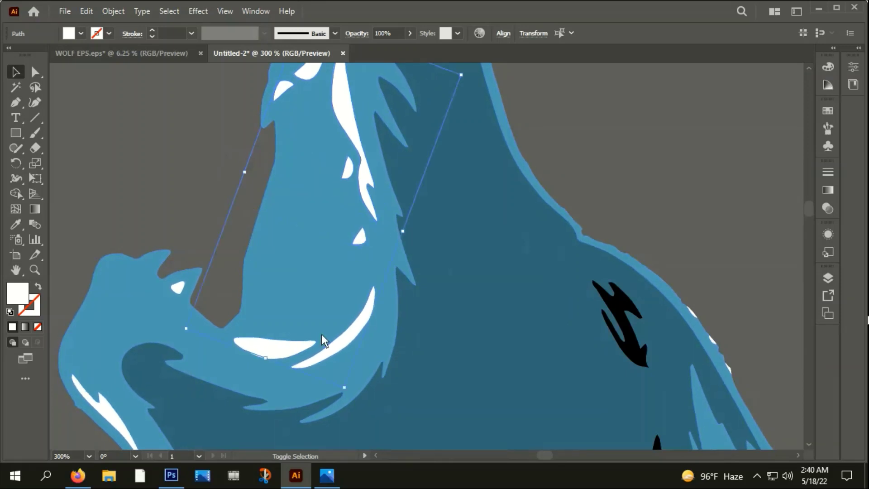
drag(175, 288, 149, 278)
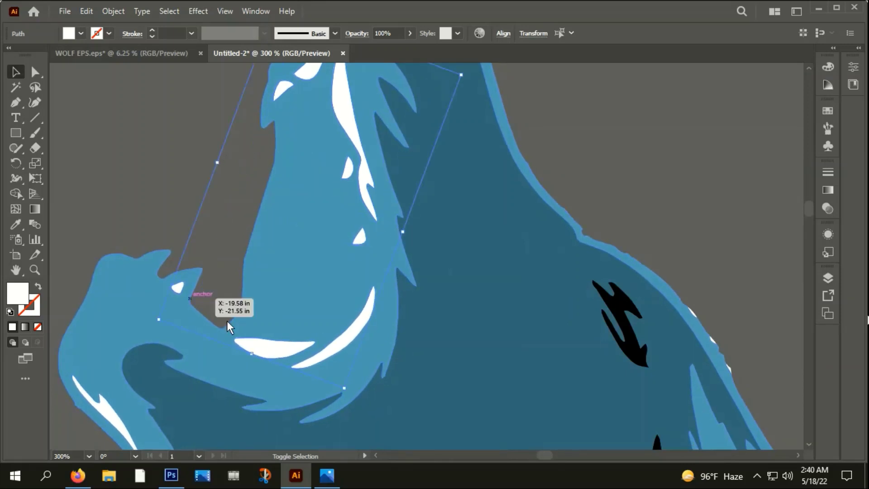
Step: Group the selected jaw highlights and zoom back out to the whole wolf
right_click(249, 345)
click(293, 159)
key(ctrl+1)
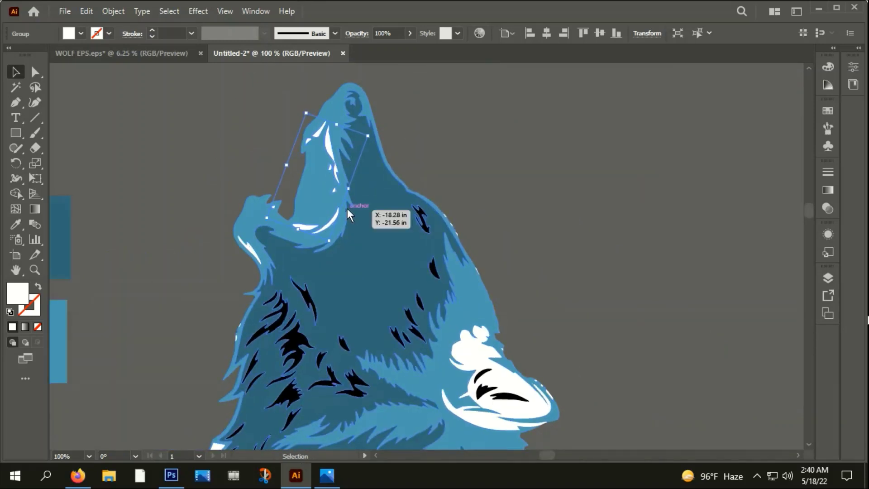
alt+scroll(347, 208, down, 1)
click(513, 242)
drag(481, 232, 471, 217)
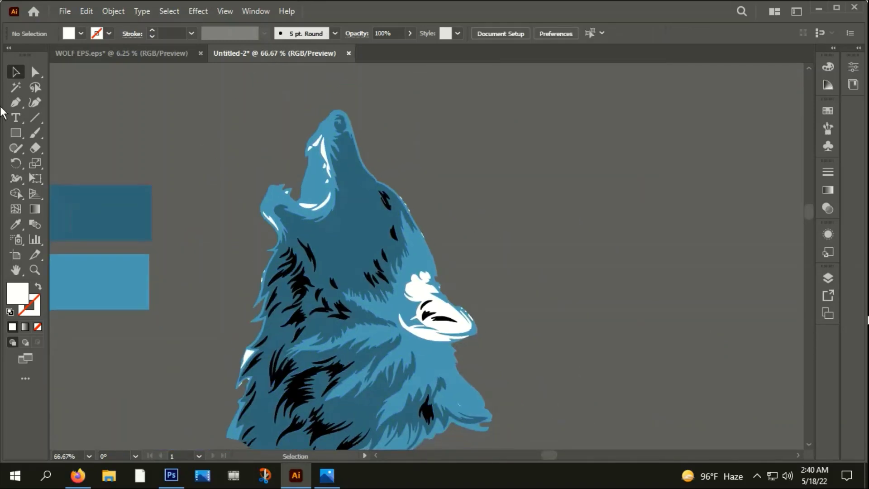
Step: Trace the mouth interior with curved Pen-tool anchors, closing at the start point
click(15, 102)
alt+scroll(361, 151, up, 1)
alt+scroll(360, 152, up, 1)
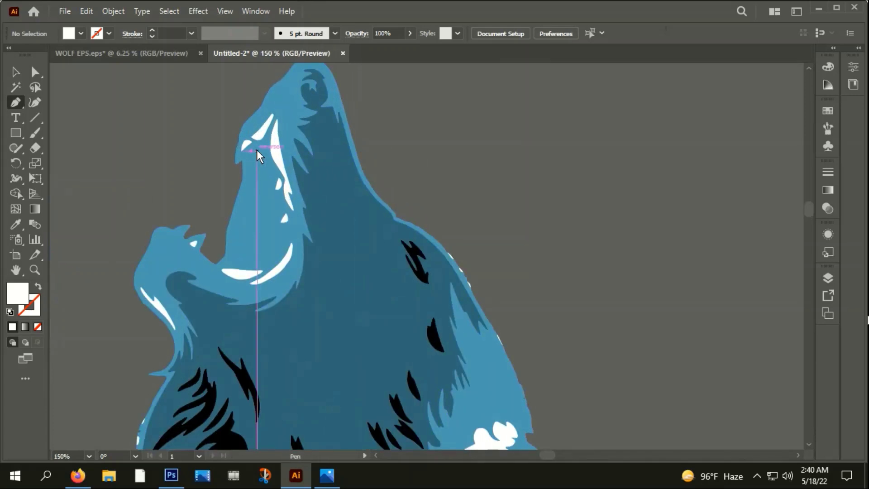
mouse_move(256, 150)
mouse_down()
mouse_move(274, 239)
mouse_move(238, 341)
mouse_move(222, 331)
mouse_up()
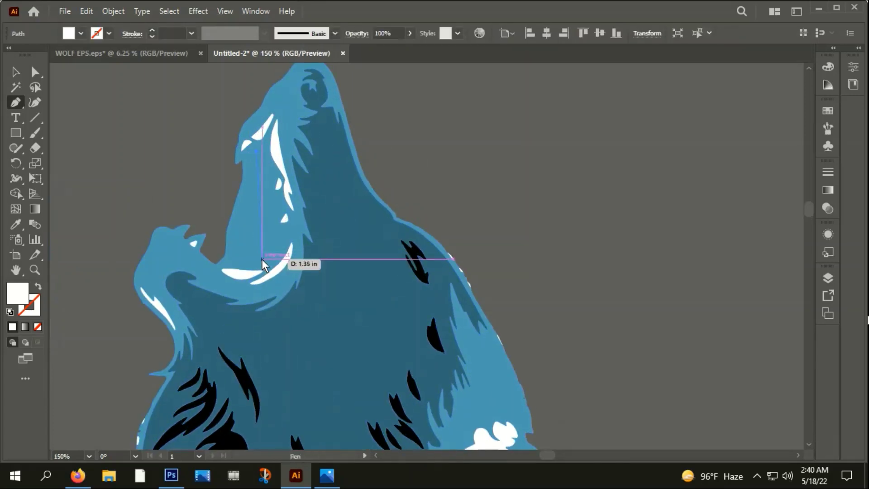
mouse_move(262, 259)
mouse_down()
mouse_move(215, 273)
mouse_move(203, 260)
mouse_move(239, 253)
mouse_up()
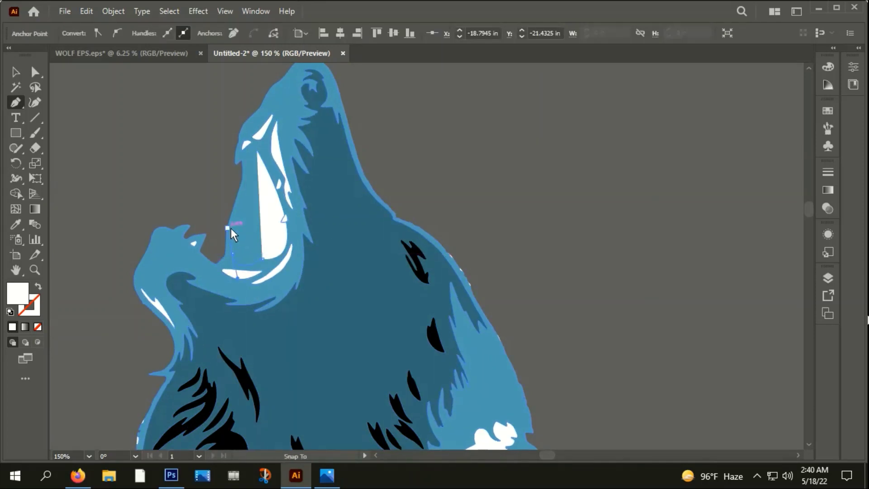
mouse_move(254, 152)
mouse_down()
mouse_move(257, 159)
mouse_move(238, 124)
mouse_up()
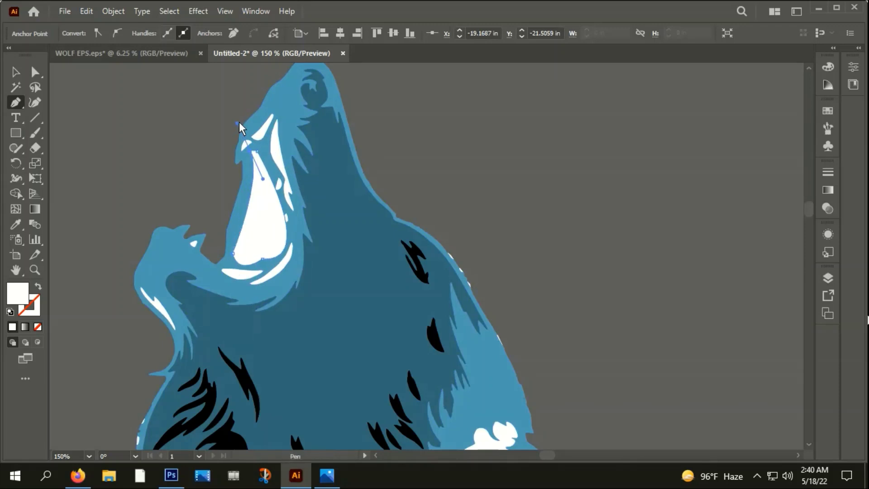
click(249, 146)
scroll(263, 151, up, 4)
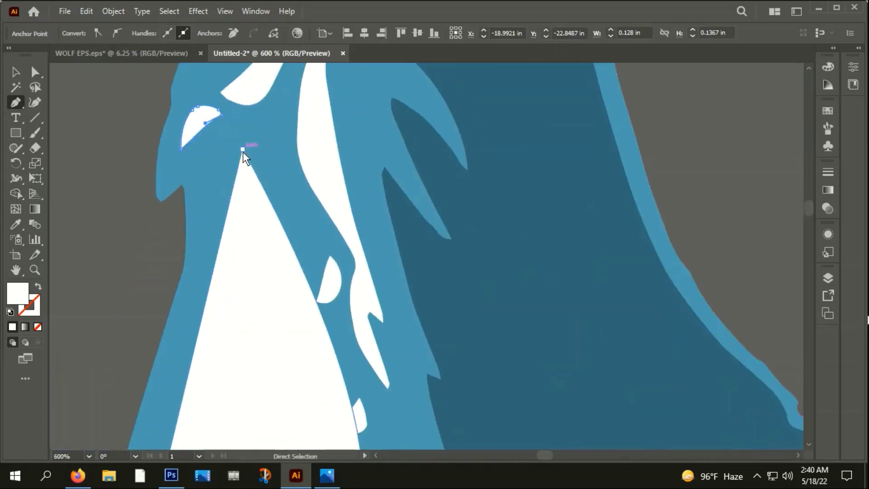
drag(215, 158, 180, 106)
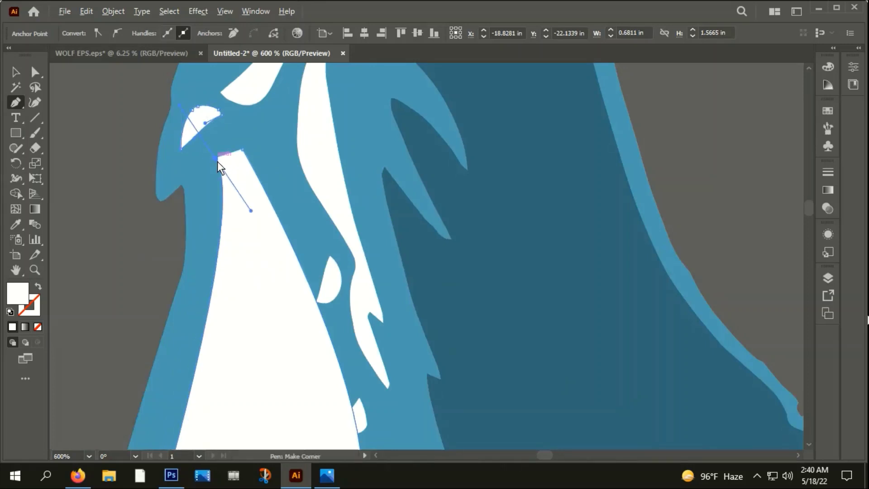
click(243, 149)
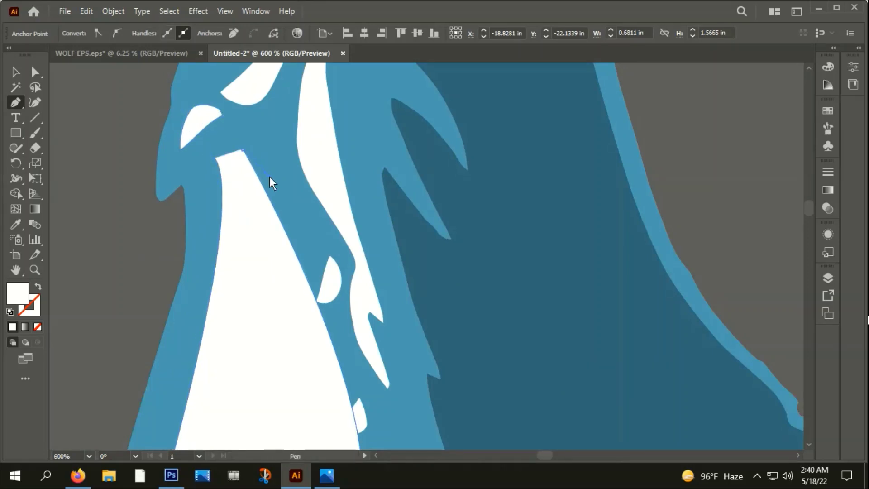
Step: Refine the mouth shape's top edge near the upper tooth and select the finished shape
drag(241, 149, 256, 163)
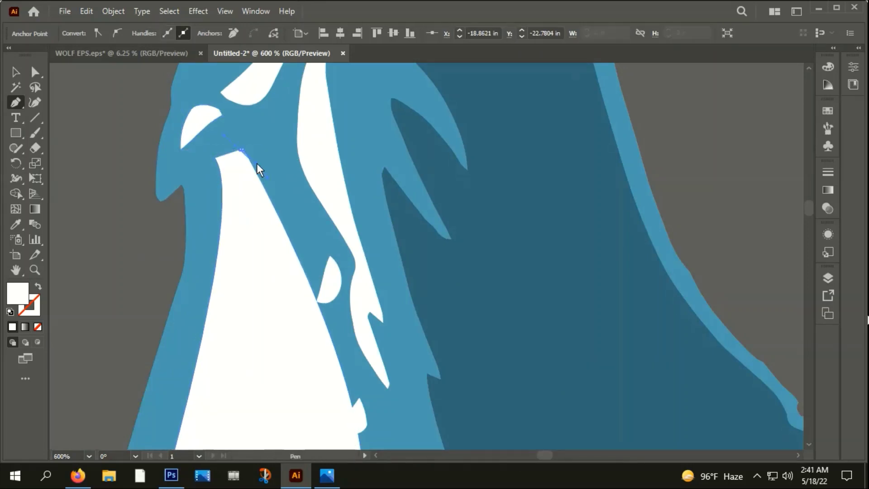
click(216, 159)
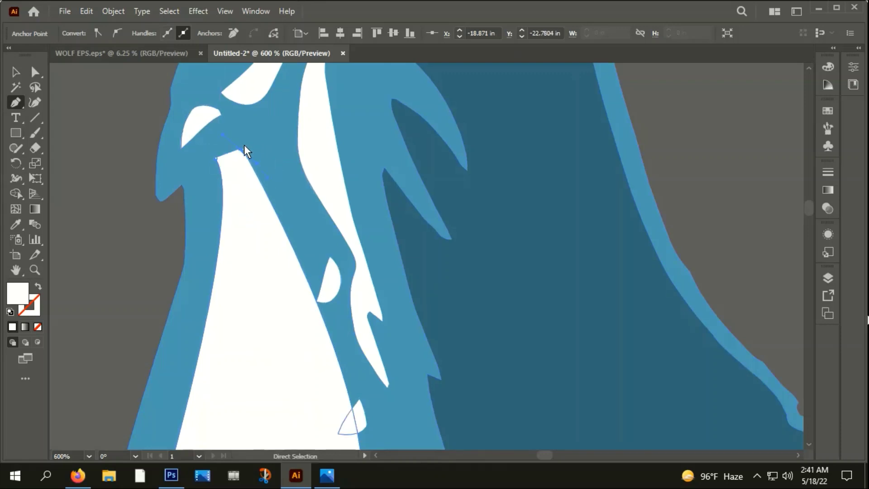
click(216, 158)
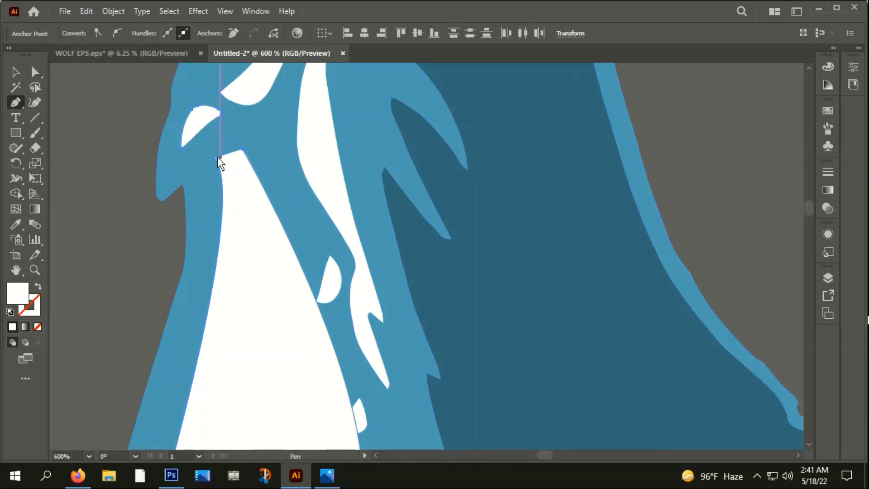
drag(217, 157, 244, 148)
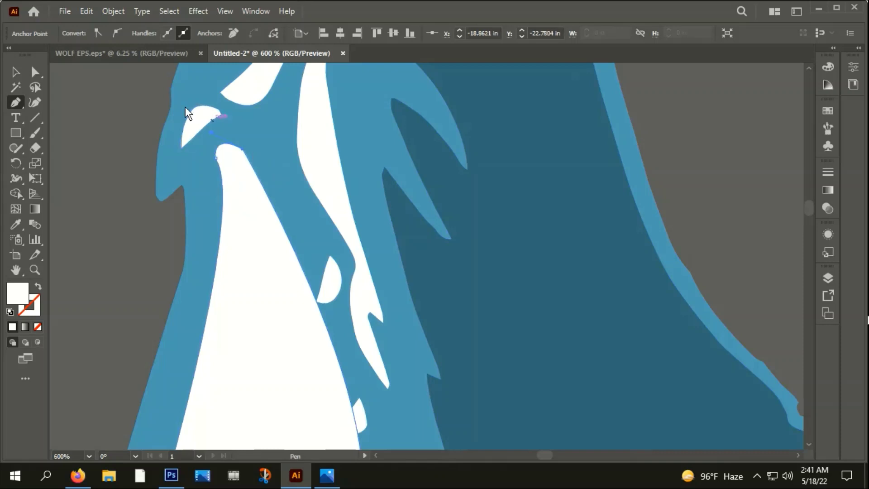
click(15, 71)
click(275, 254)
scroll(276, 254, down, 4)
Step: Fill the mouth shape with red B20F0F and set its stroke to None
scroll(274, 254, down, 2)
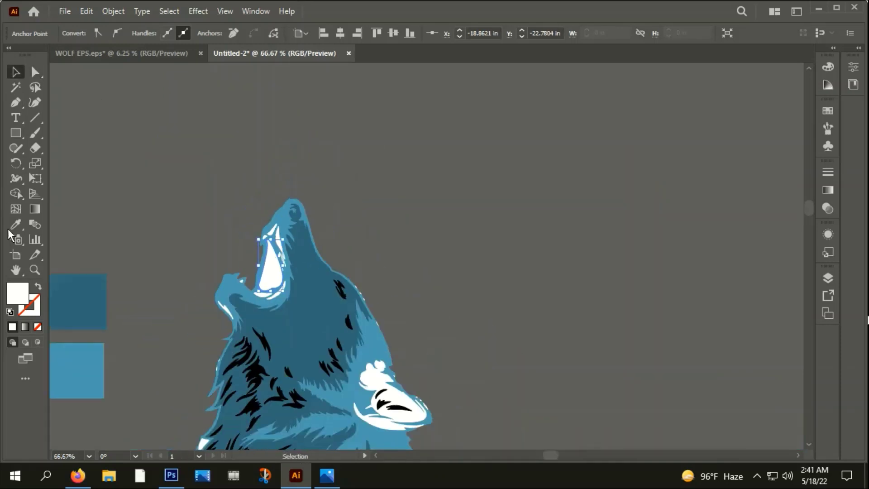
double_click(19, 293)
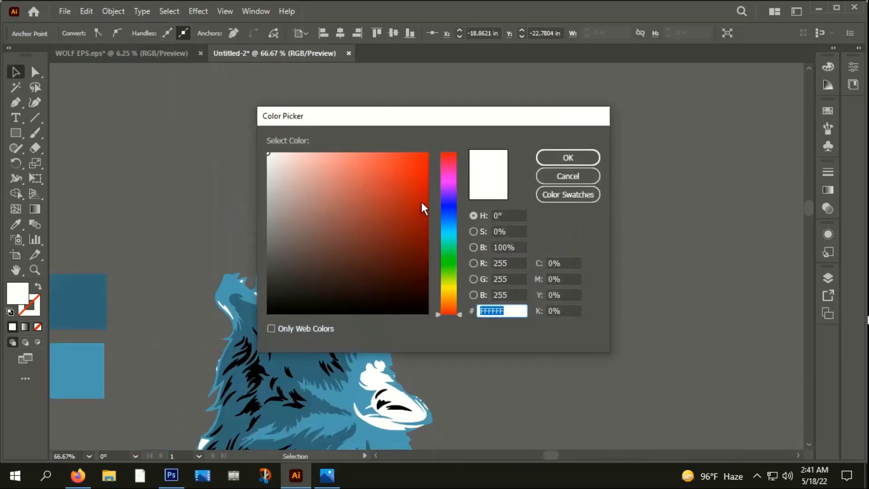
click(421, 205)
click(567, 157)
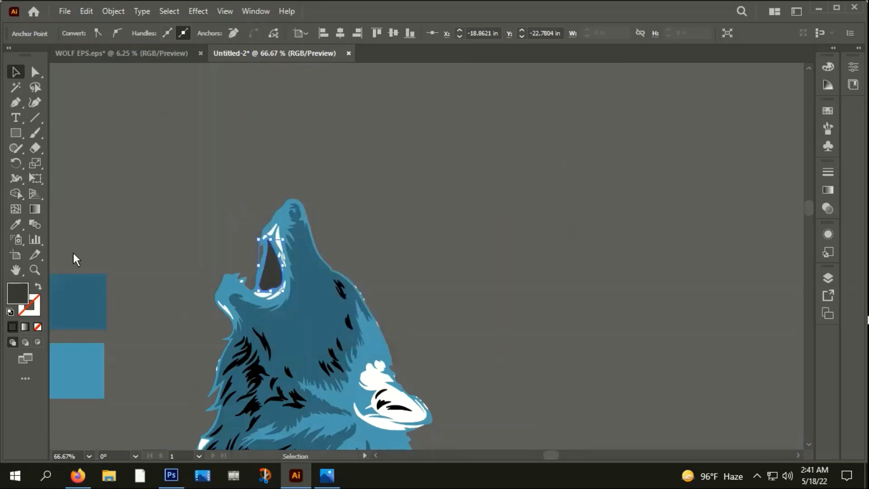
click(38, 288)
double_click(27, 301)
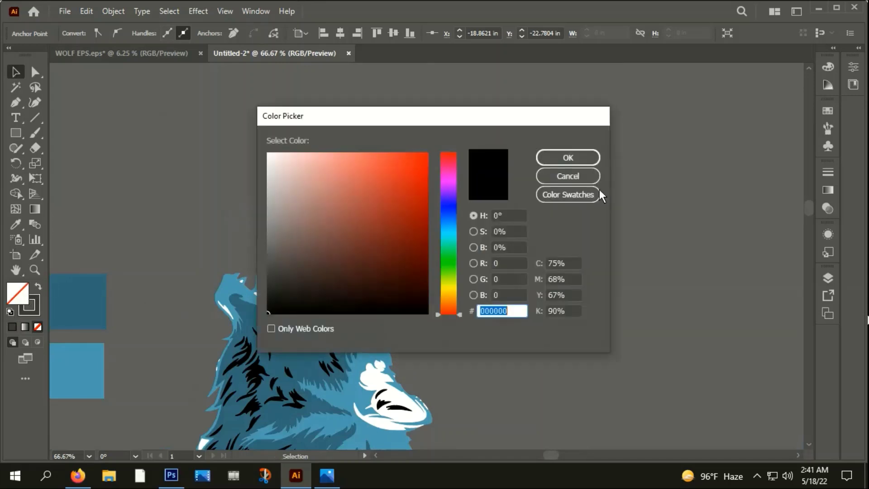
click(417, 199)
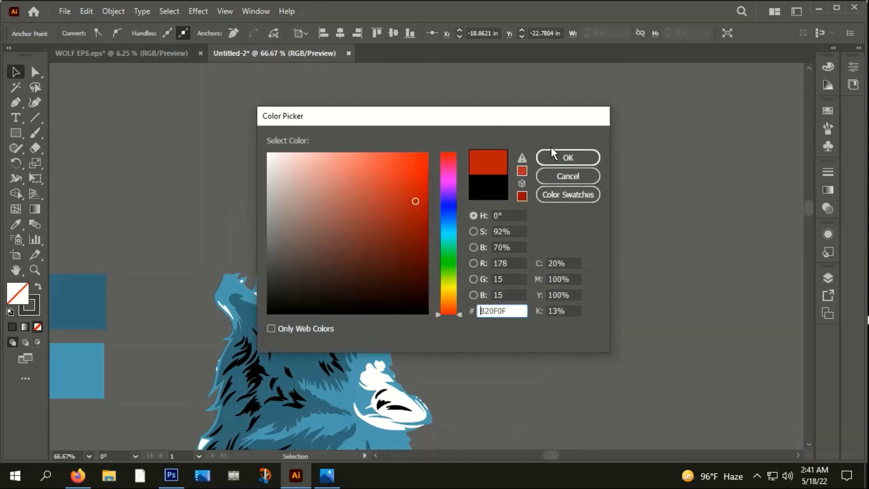
click(567, 158)
click(27, 312)
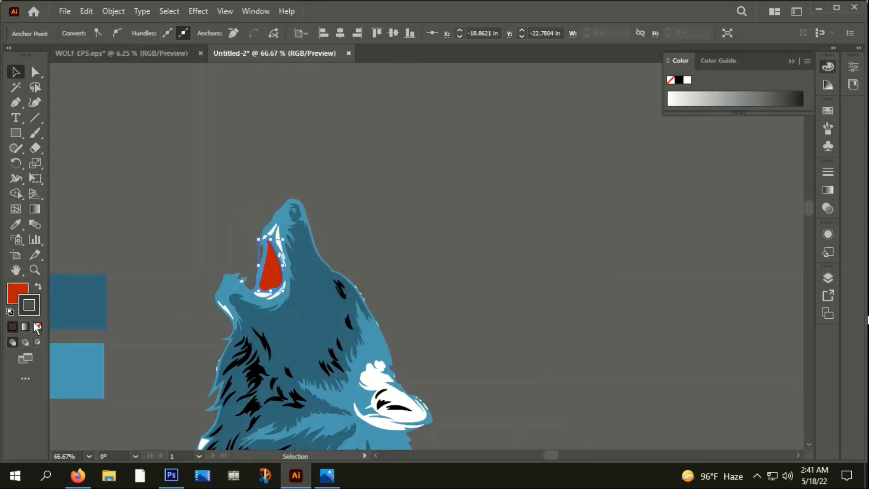
click(38, 327)
click(22, 89)
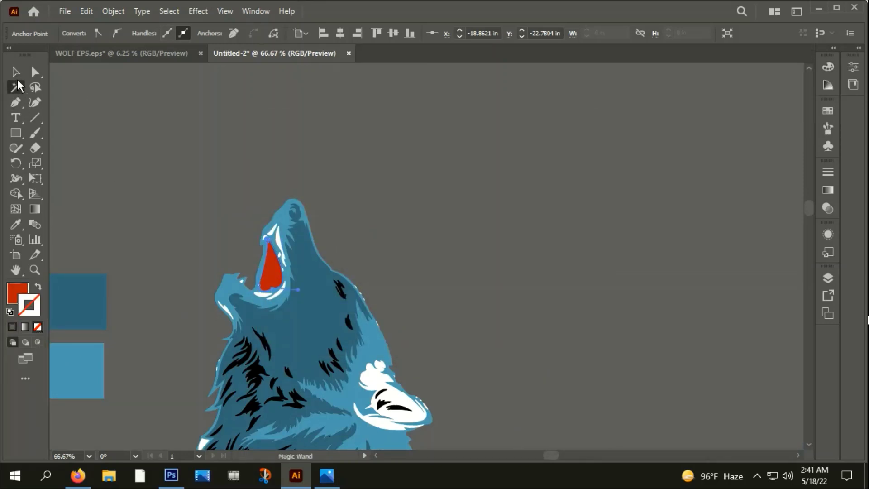
click(398, 230)
drag(398, 230, 450, 89)
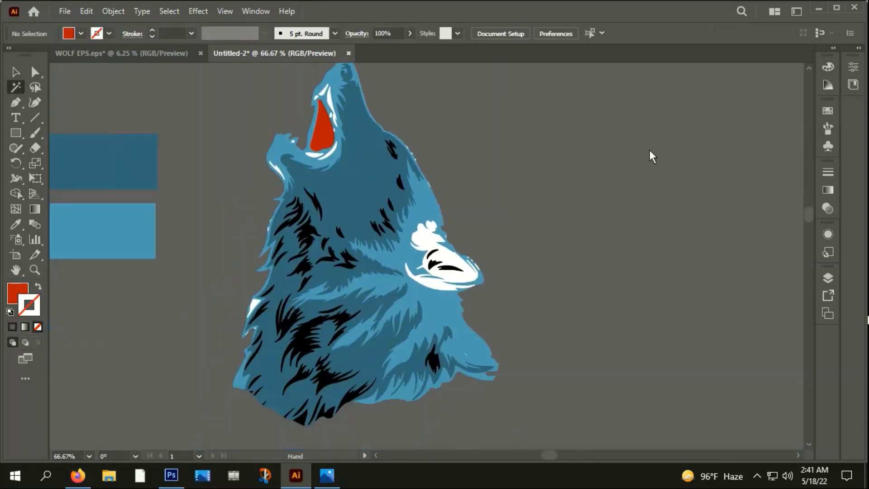
click(393, 153)
scroll(528, 177, down, 3)
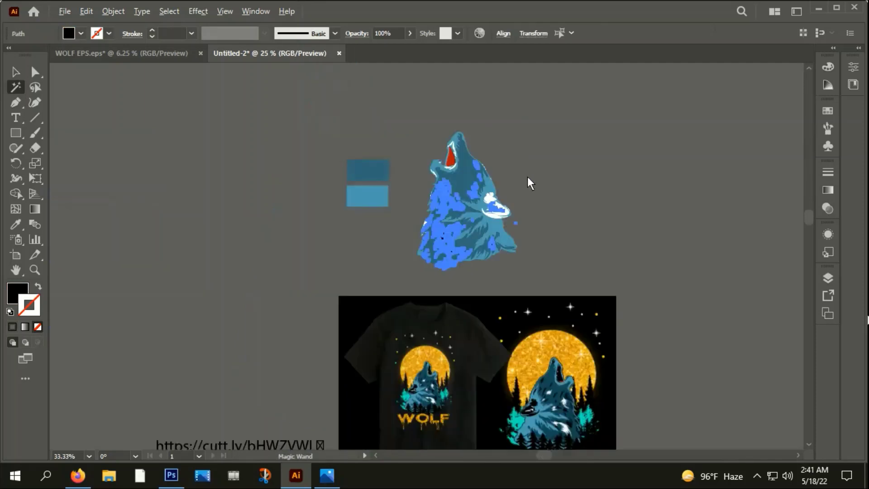
scroll(431, 154, up, 4)
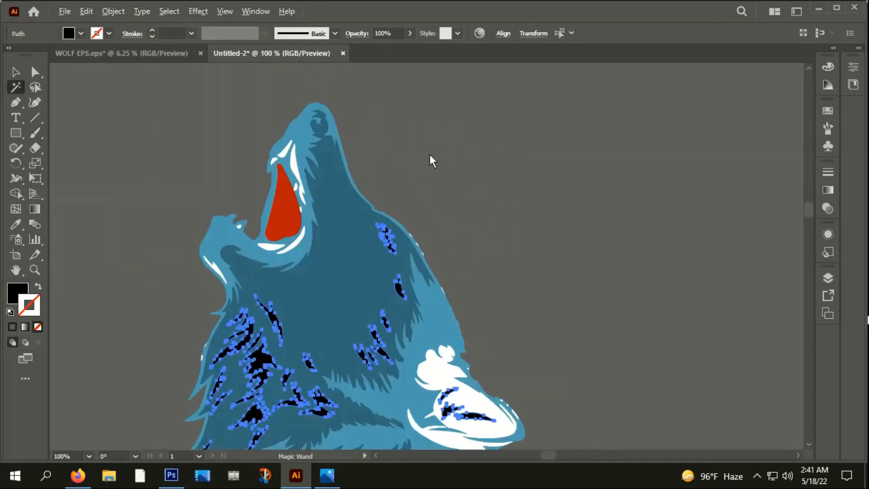
scroll(331, 127, up, 2)
click(15, 72)
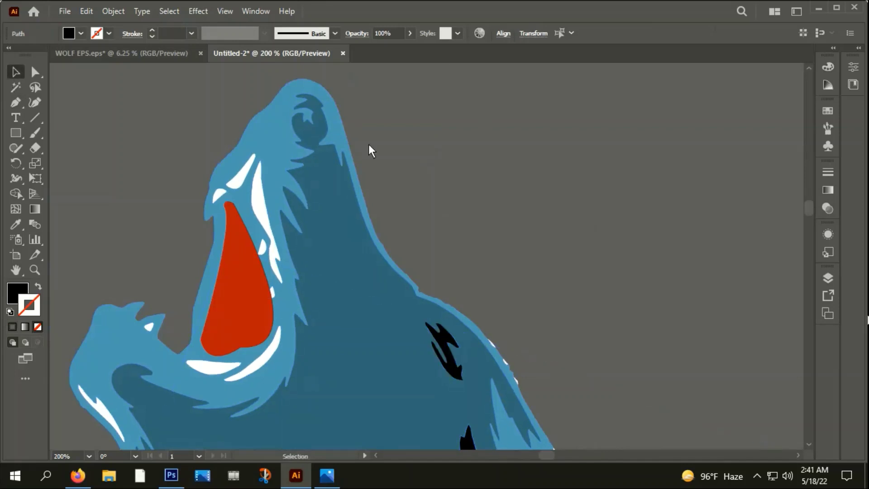
click(369, 144)
scroll(319, 146, down, 2)
click(326, 234)
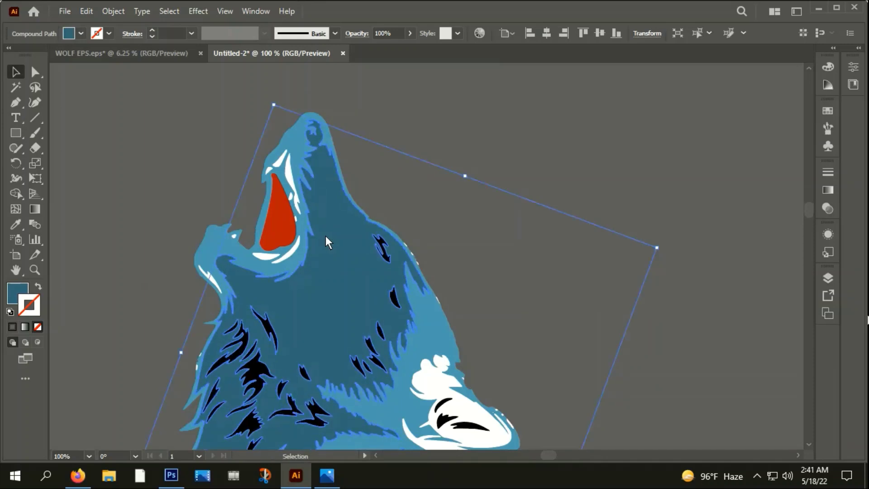
Step: Send the wolf path behind the other artwork
right_click(327, 241)
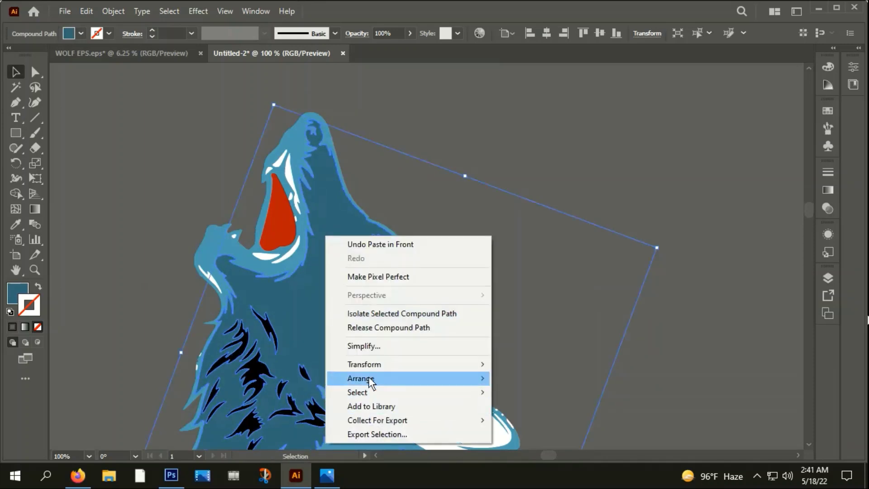
mouse_move(360, 379)
click(545, 420)
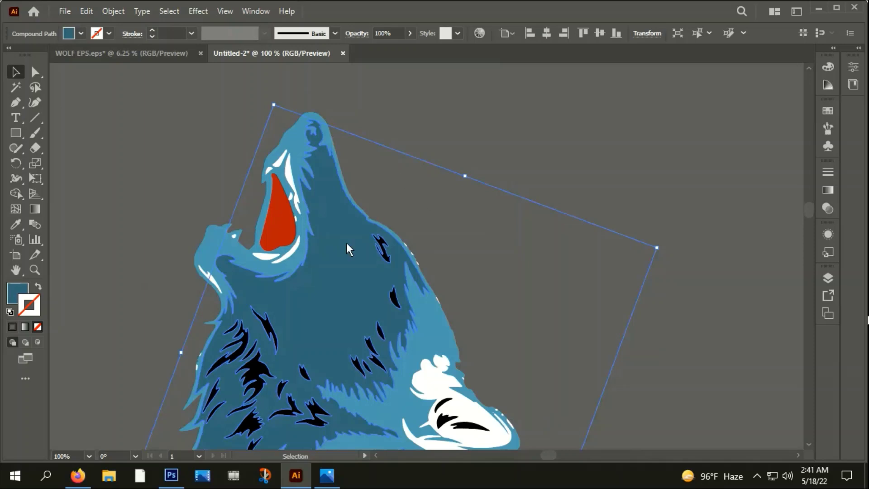
scroll(322, 133, up, 3)
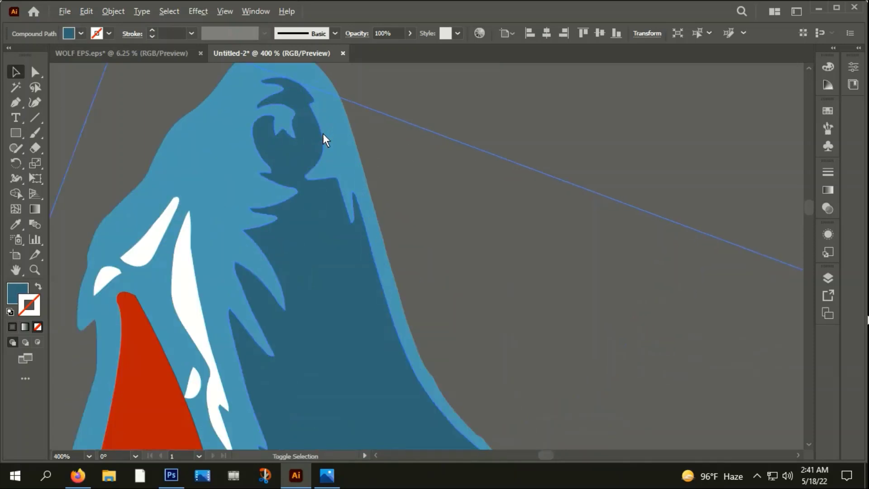
scroll(322, 133, up, 2)
click(406, 180)
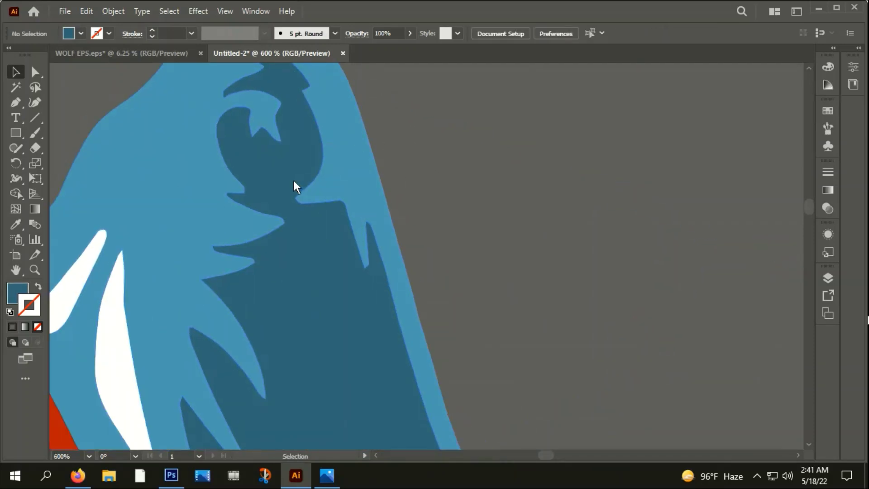
Step: Move the dark-blue face shape aside to inspect it, undoing each move
drag(294, 181, 587, 197)
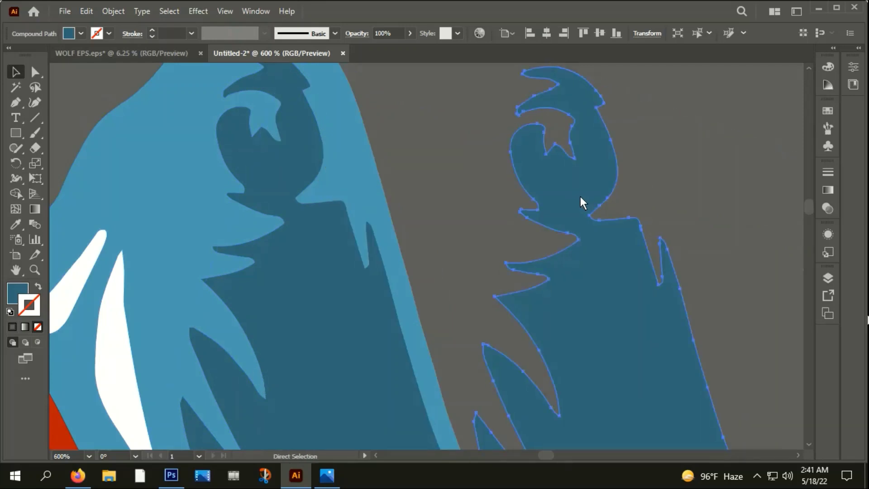
key(ctrl+z)
click(533, 197)
click(282, 312)
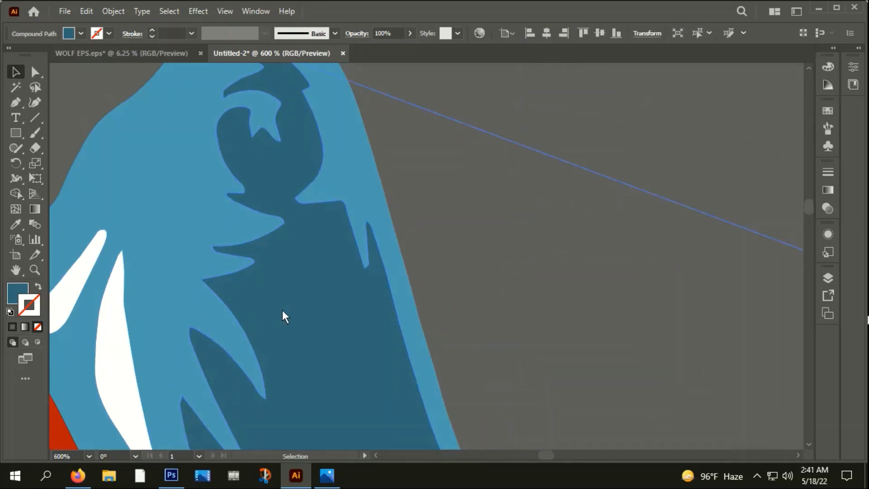
key(ctrl+shift+a)
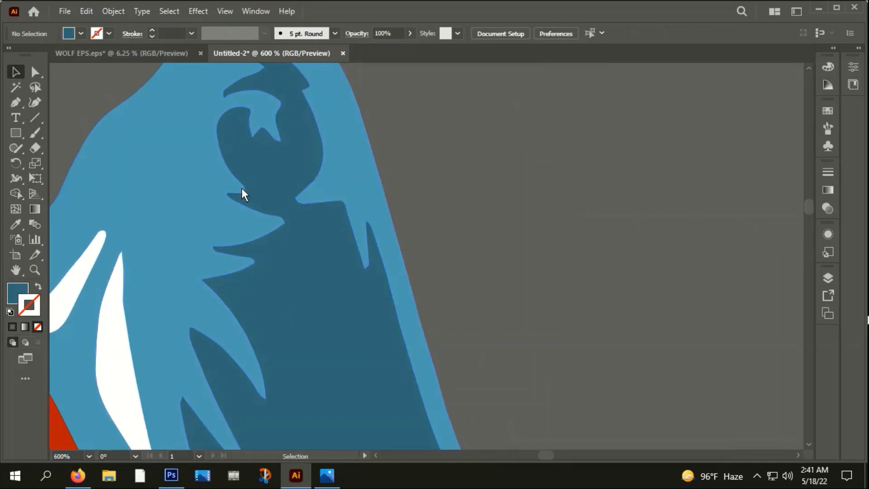
click(242, 188)
drag(338, 351, 733, 317)
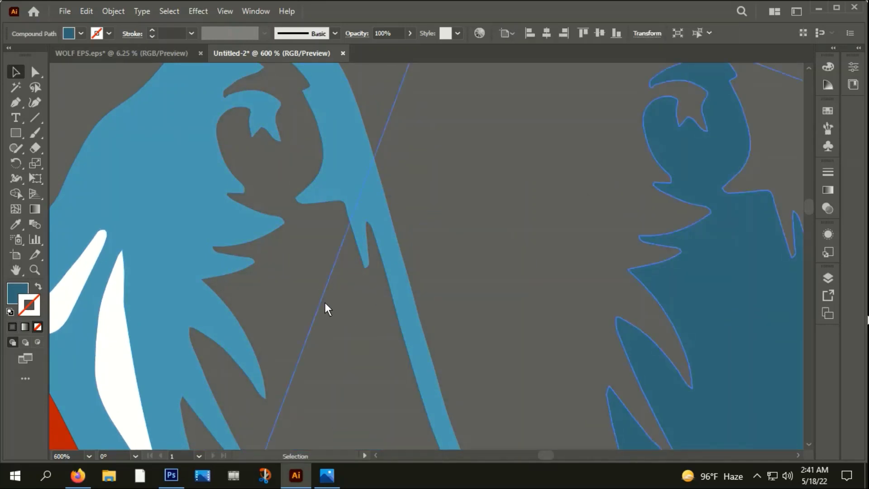
key(ctrl+z)
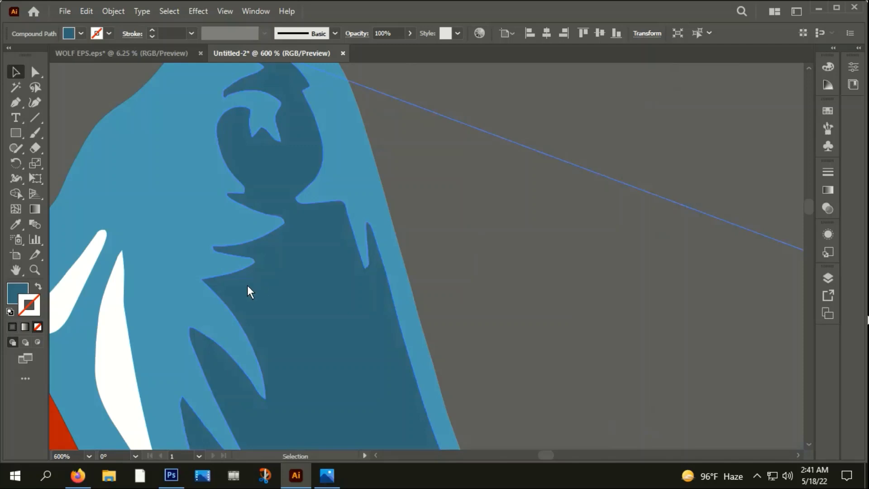
Step: Erase a gap between the eye and the dark-blue face to separate the eye
click(31, 152)
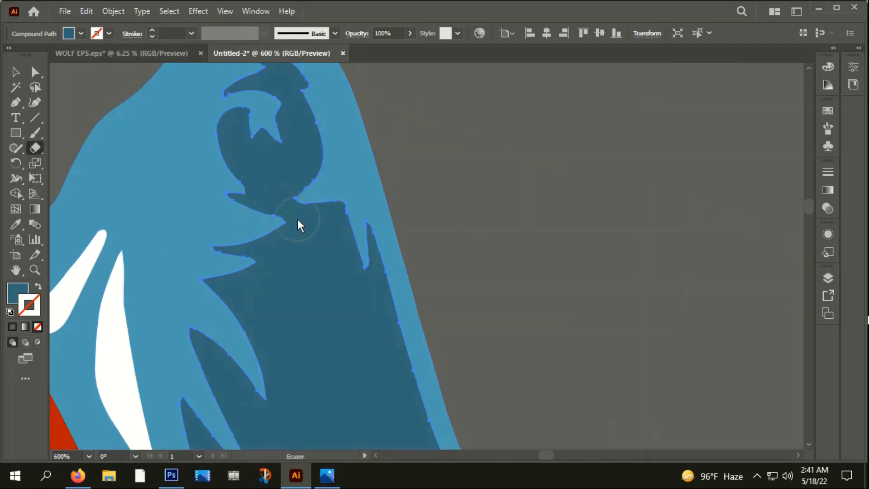
drag(304, 220, 292, 225)
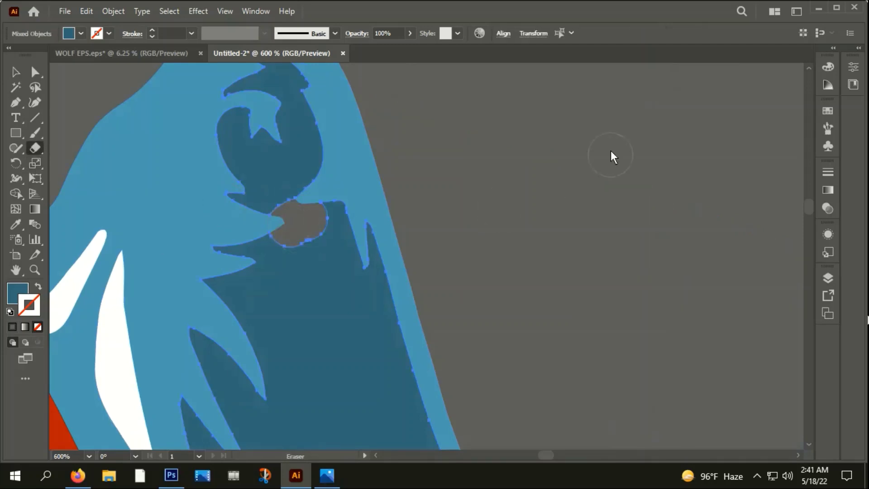
click(15, 72)
click(303, 153)
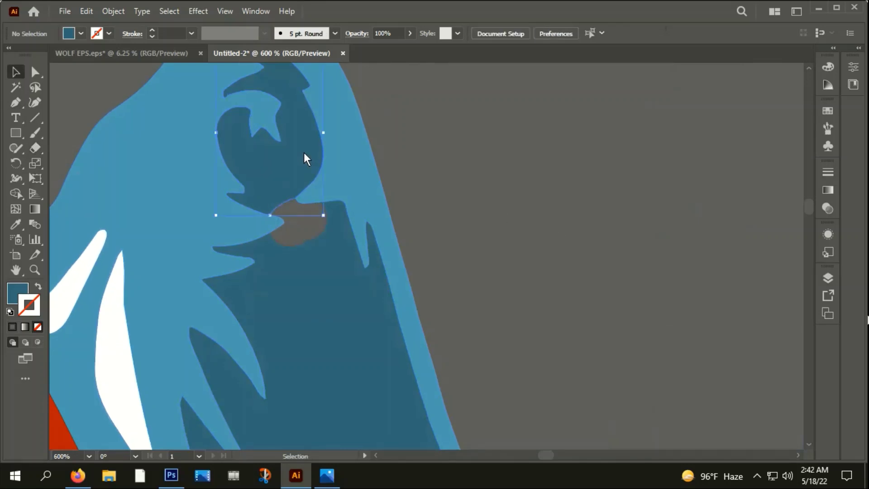
scroll(301, 153, down, 2)
scroll(301, 153, down, 2)
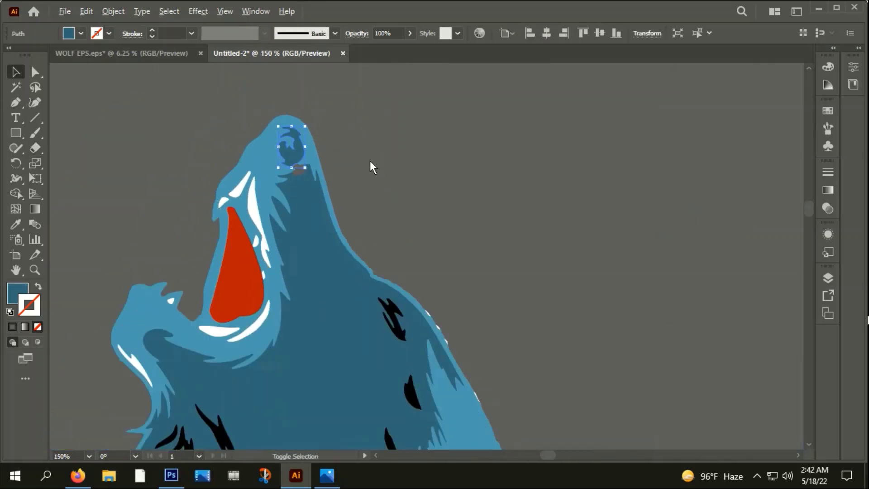
click(339, 213)
click(312, 267)
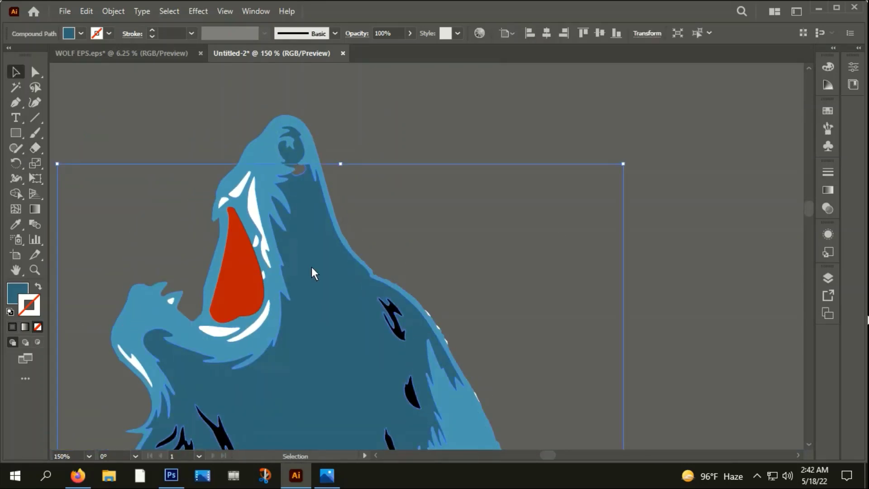
click(387, 137)
click(297, 150)
Step: Bring the eye path to the front of all artwork
right_click(297, 149)
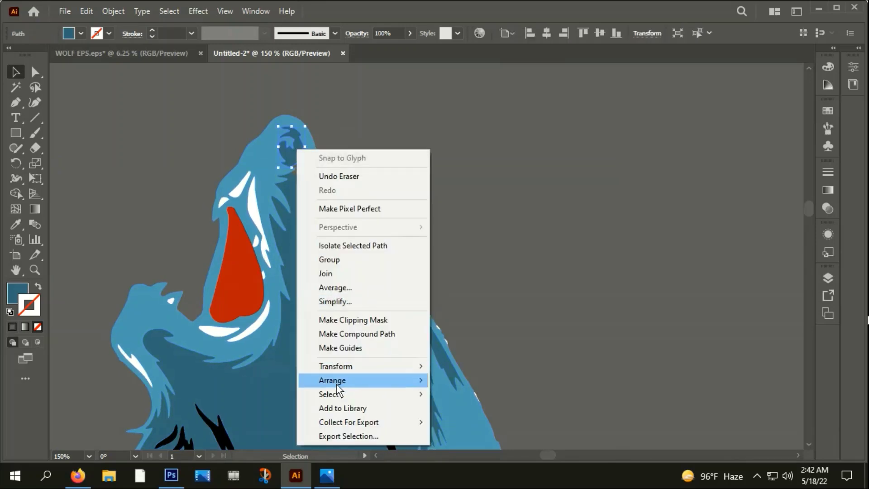
click(511, 381)
click(516, 246)
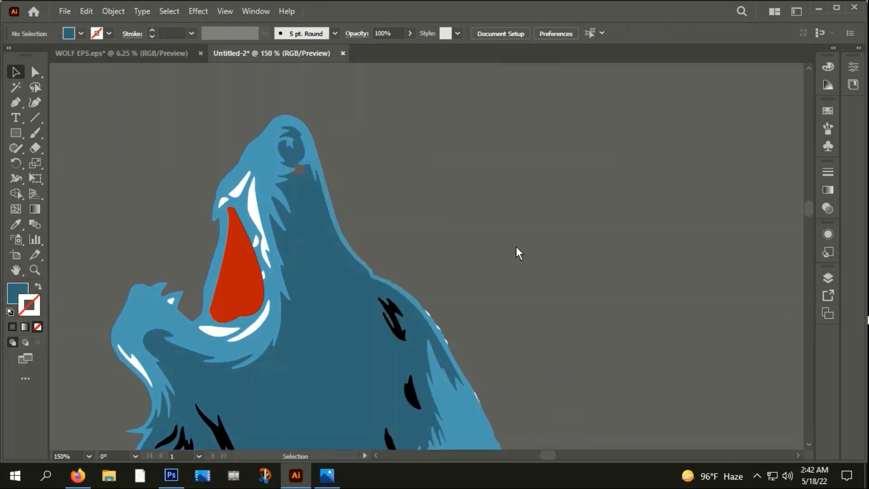
click(516, 247)
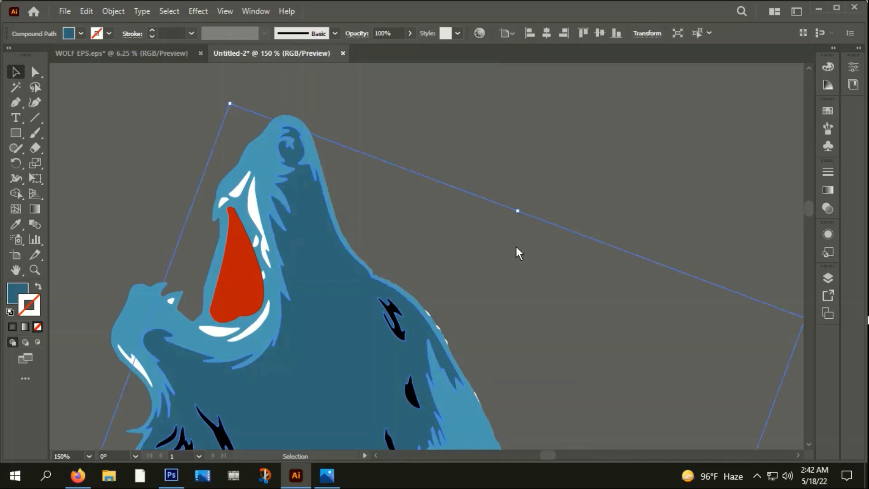
click(436, 141)
click(297, 160)
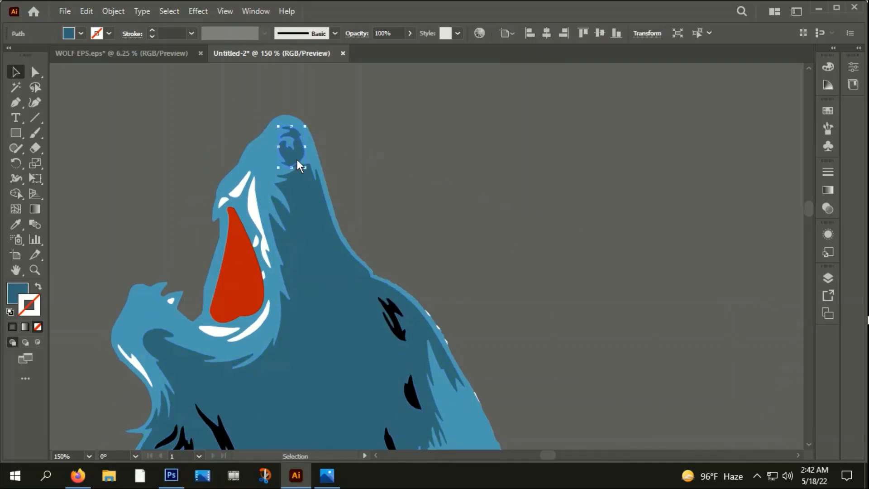
Step: Fill the eye with black sampled from a fur mark using the Eyedropper
scroll(299, 145, up, 4)
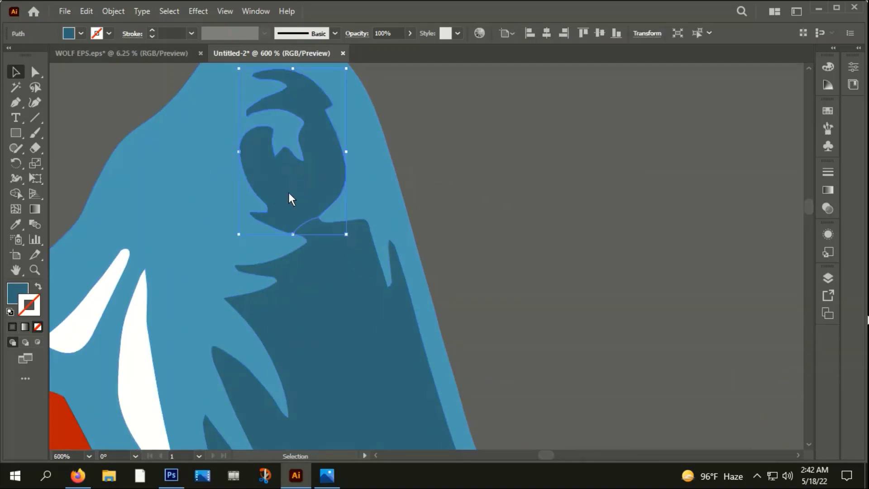
scroll(289, 193, down, 3)
key(i)
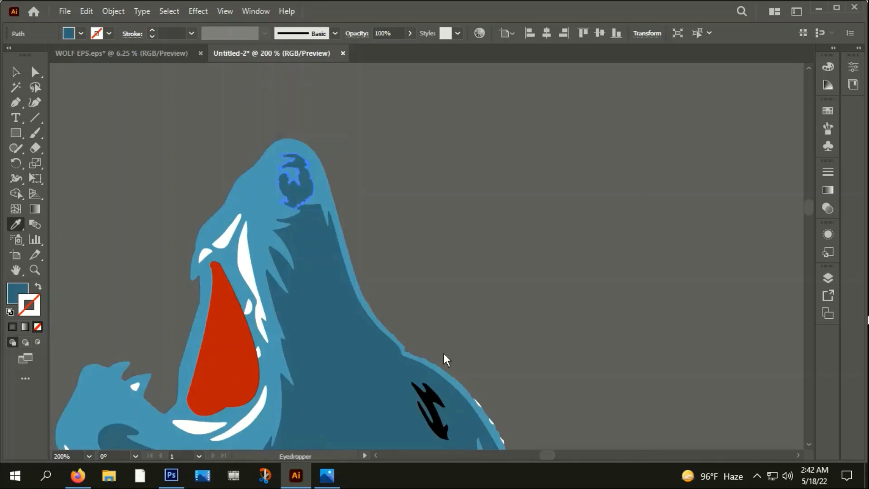
click(436, 426)
click(15, 72)
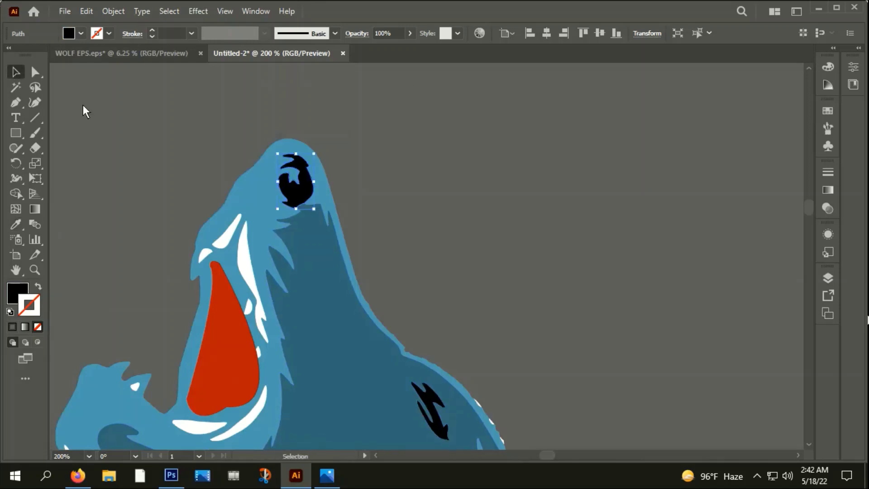
click(83, 109)
scroll(307, 148, down, 3)
drag(523, 299, 556, 192)
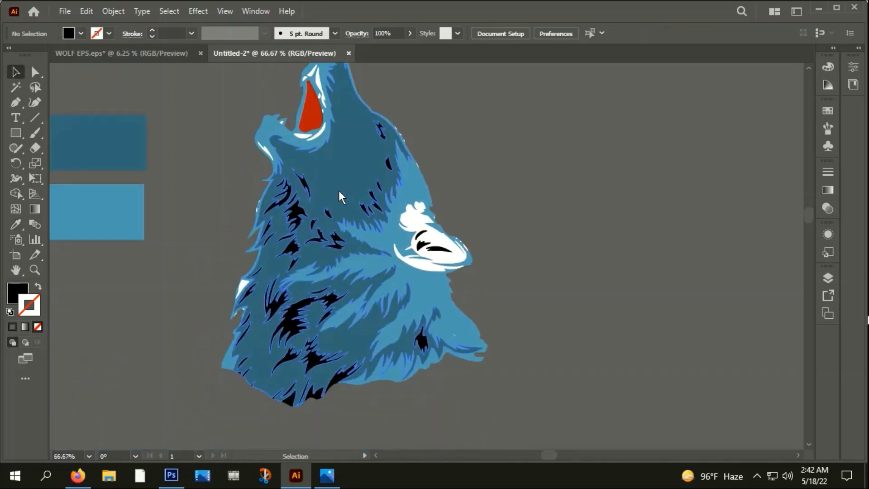
Step: Reposition a black fur mark and place a duplicate of it on the face
click(307, 187)
drag(305, 183, 327, 178)
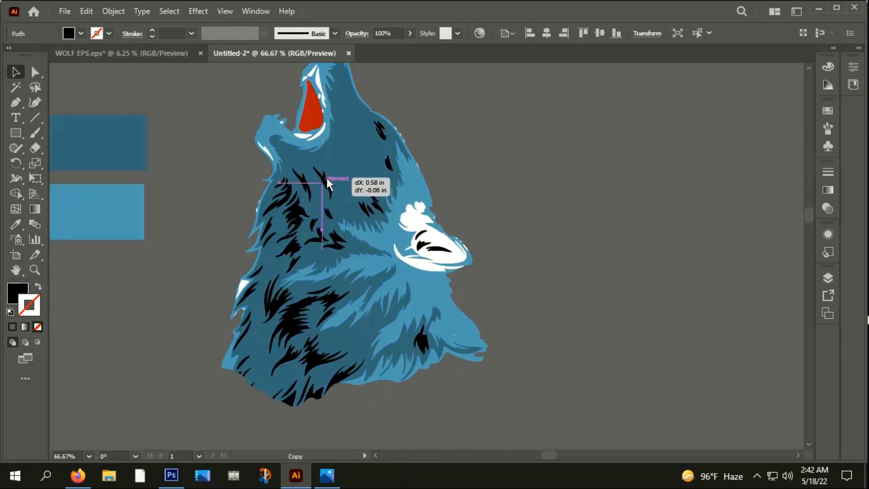
click(434, 185)
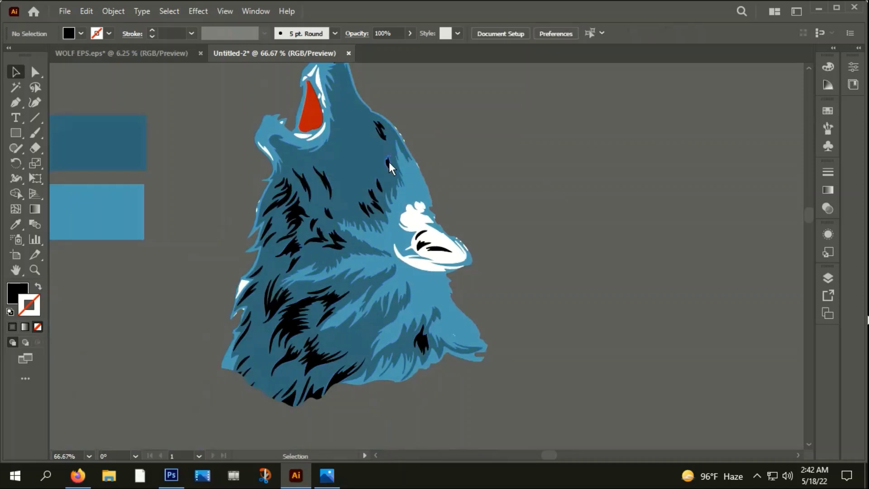
drag(387, 161, 351, 191)
click(498, 151)
Step: Duplicate another fur mark and rotate the copy onto the forehead
mouse_move(285, 207)
mouse_down()
mouse_move(358, 173)
mouse_move(340, 129)
mouse_up()
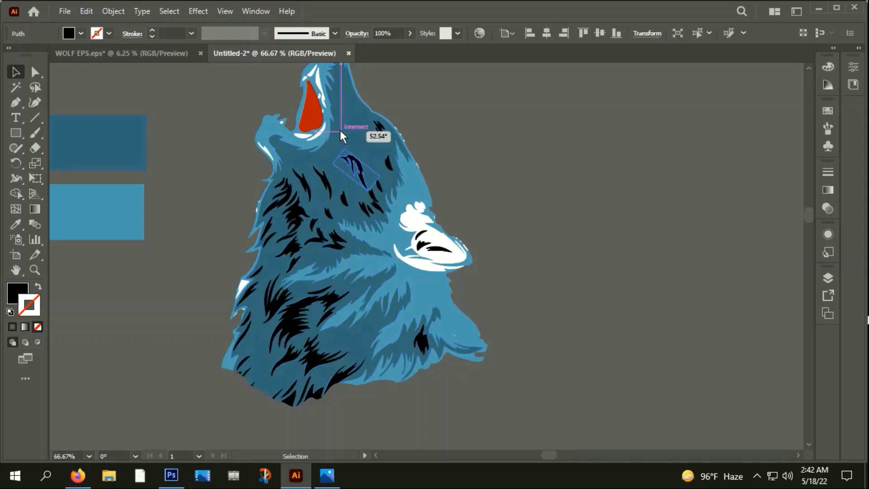
mouse_move(351, 159)
mouse_down()
mouse_move(361, 172)
mouse_move(395, 165)
mouse_up()
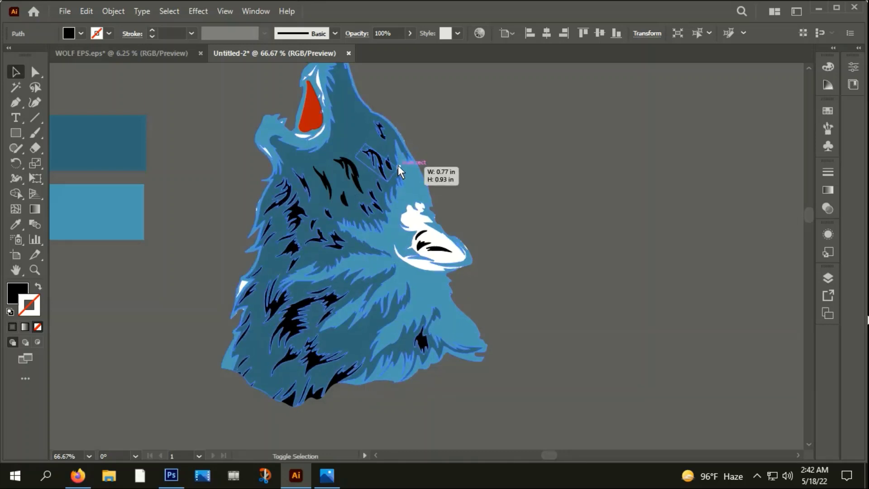
click(505, 164)
scroll(506, 199, down, 2)
mouse_move(507, 206)
mouse_down()
mouse_move(488, 128)
mouse_move(475, 168)
mouse_up()
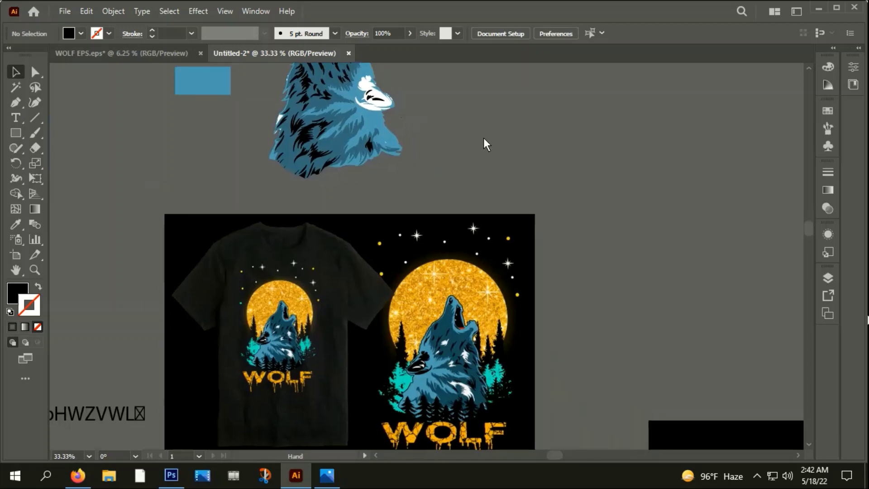
Step: Zoom in on the nose and select its white highlight and inner black strokes
scroll(362, 132, up, 4)
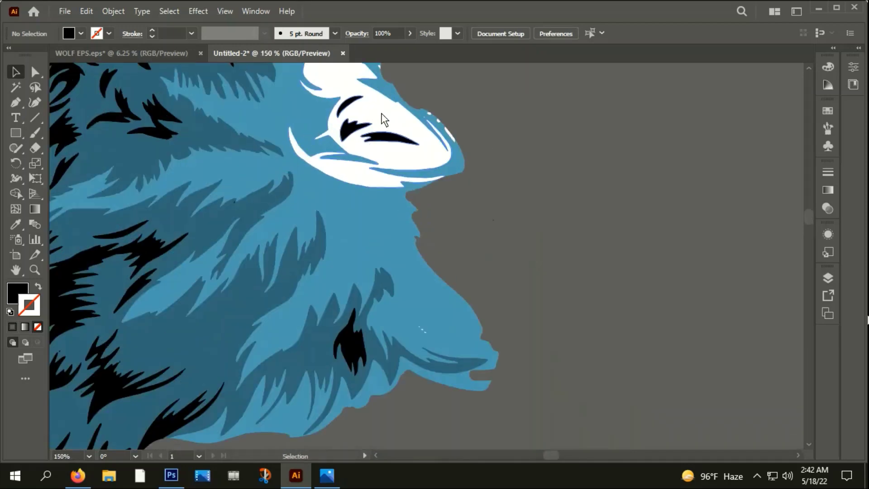
click(383, 116)
scroll(516, 183, up, 2)
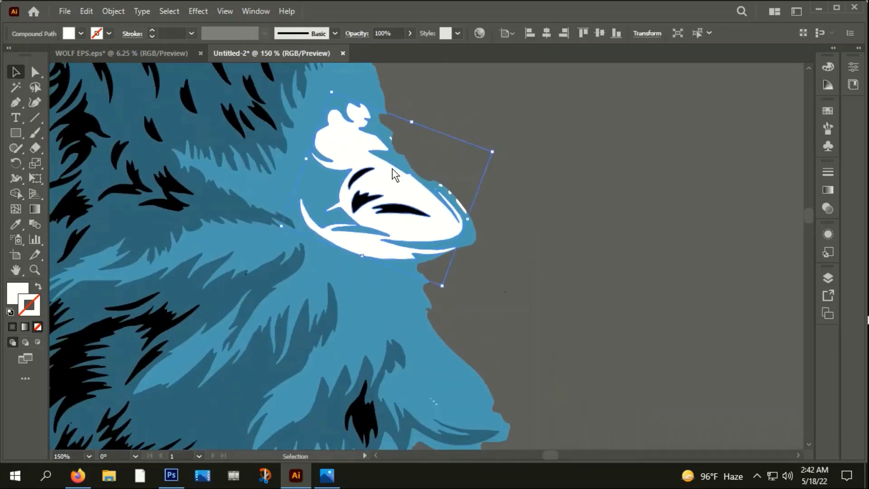
click(561, 223)
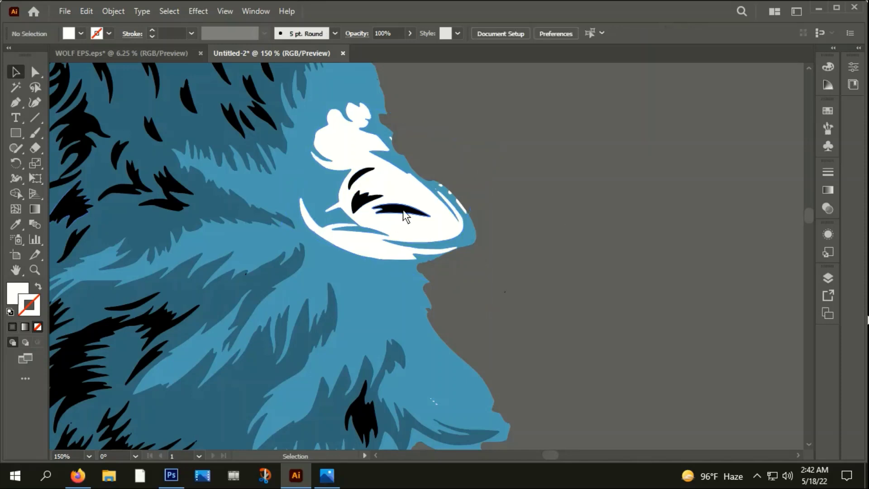
click(406, 217)
Step: Group the two black strokes inside the nose
shift+click(360, 197)
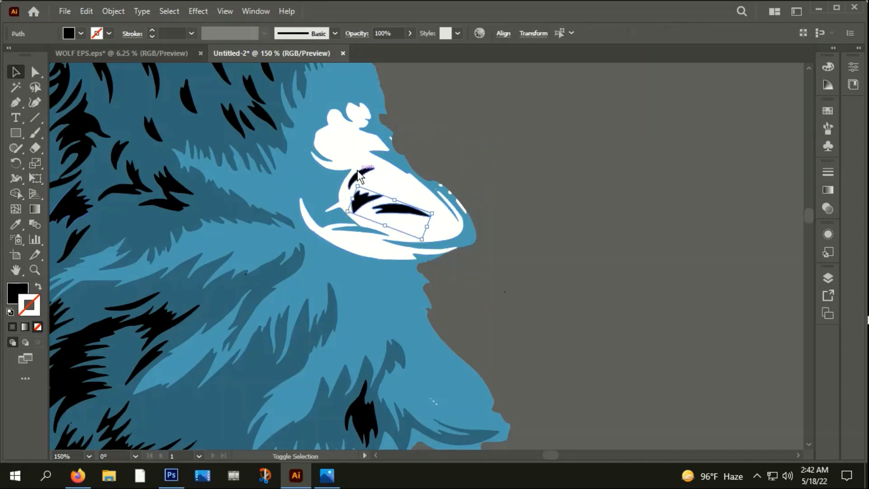
shift+click(357, 175)
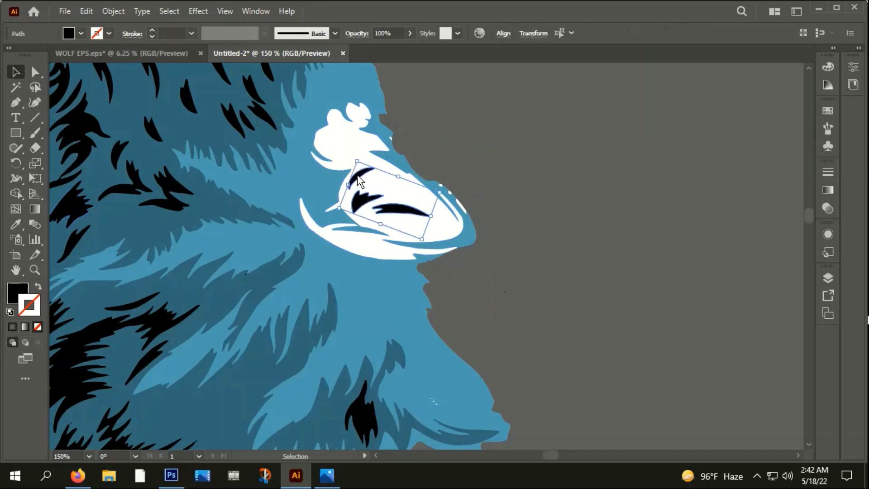
right_click(357, 175)
click(398, 254)
click(561, 249)
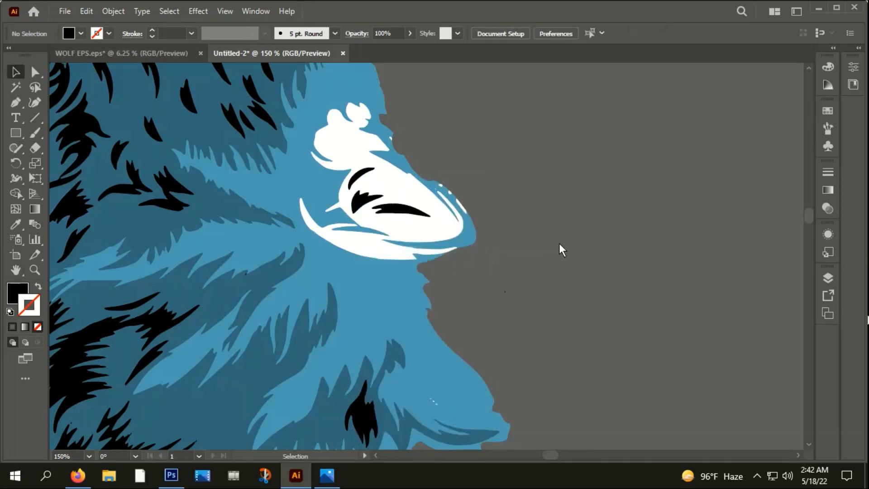
Step: Fill the white nose shape with black #000000
click(446, 227)
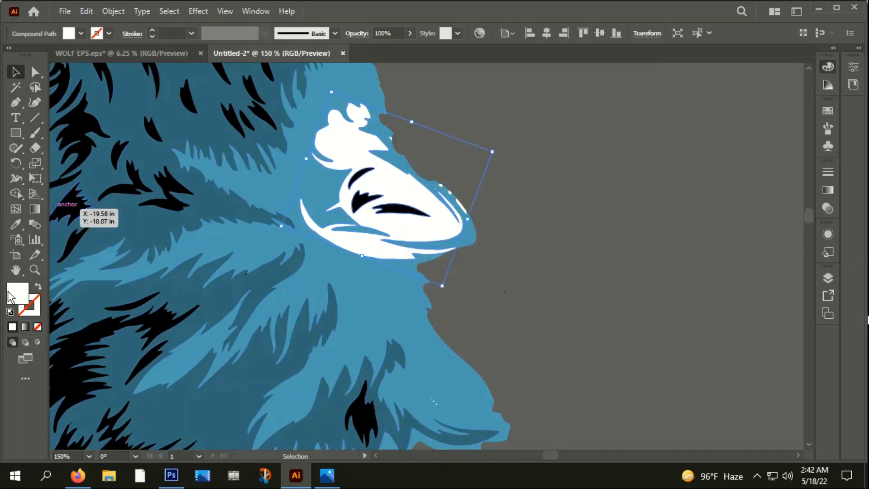
text(02000000)
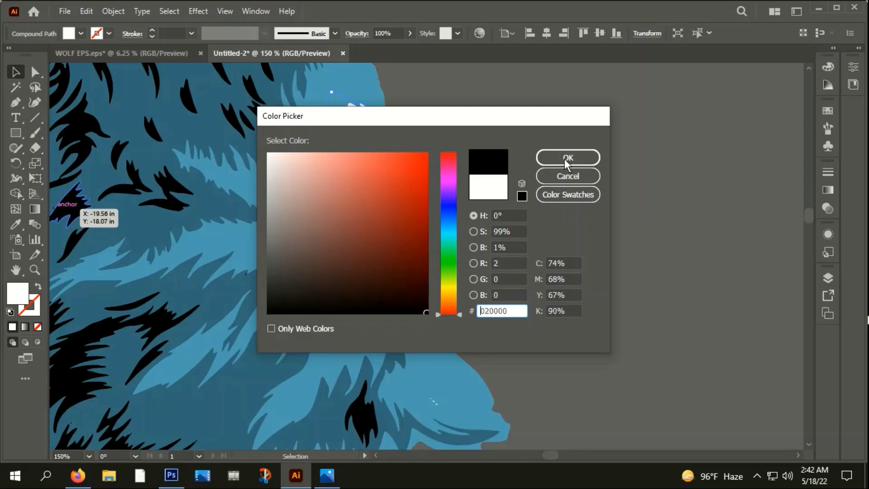
click(566, 159)
click(492, 230)
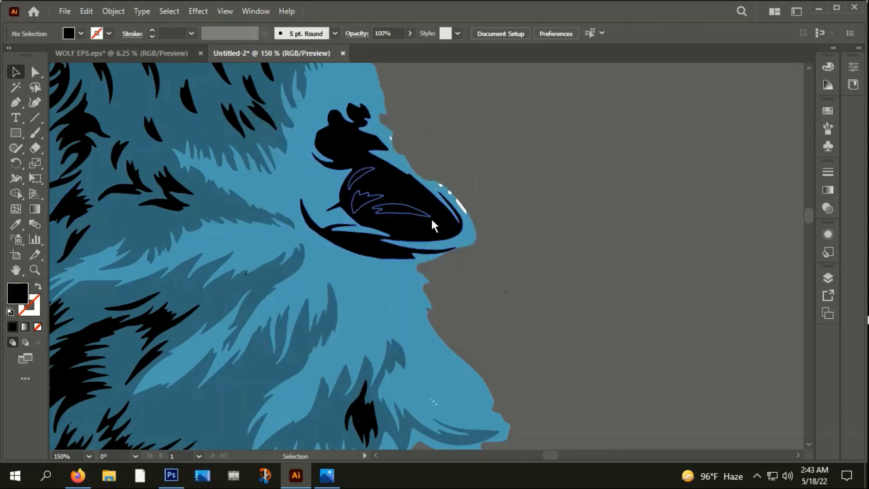
Step: Fill the grouped nose strokes with near-white F7F2F2
click(384, 206)
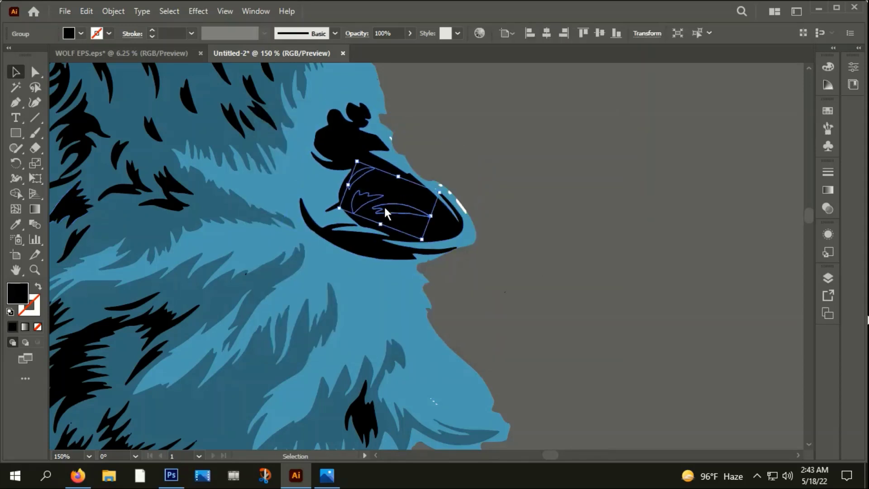
double_click(17, 293)
click(272, 158)
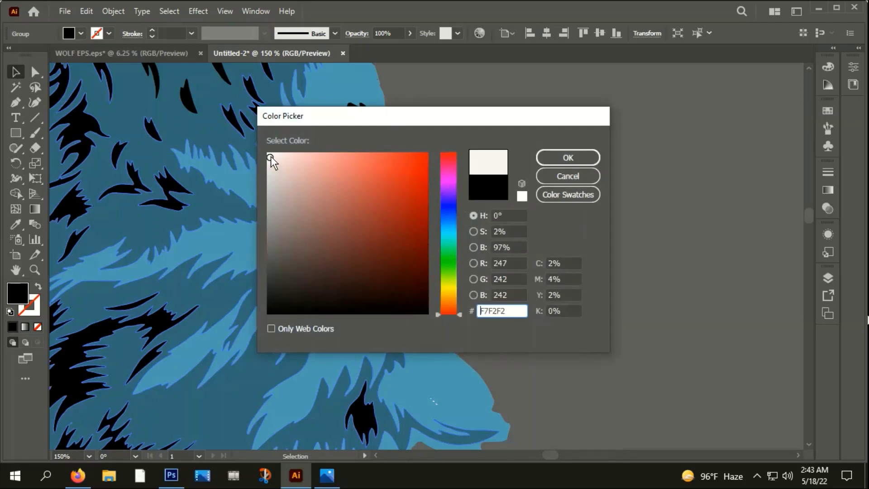
click(580, 160)
Step: Delete three stray white slivers along the wolf's left fur edge
scroll(565, 199, down, 4)
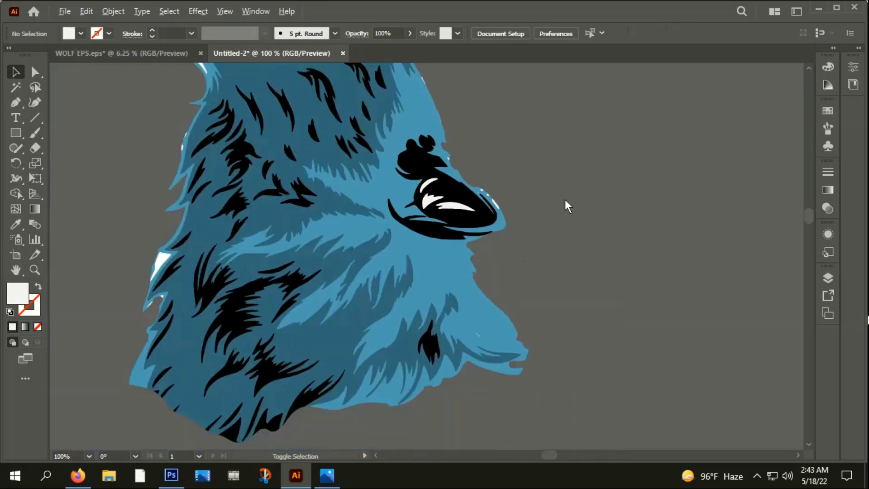
scroll(565, 199, down, 2)
scroll(395, 203, up, 6)
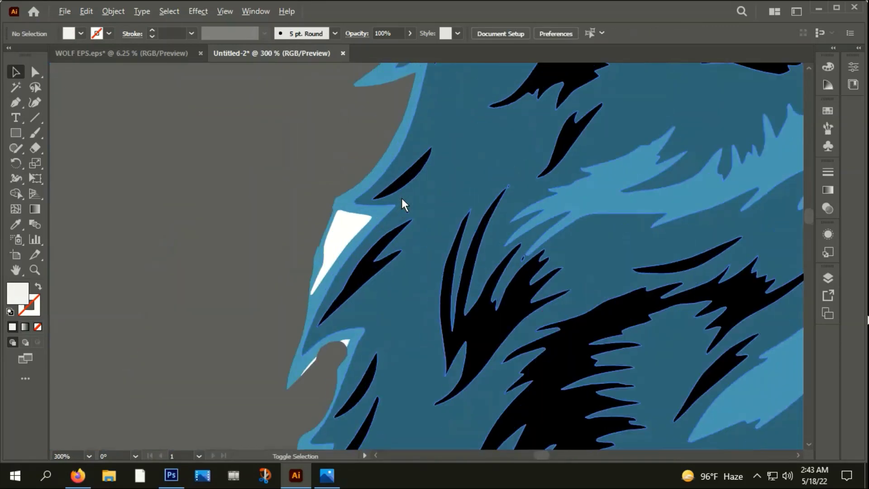
click(343, 238)
key(Delete)
scroll(344, 238, down, 2)
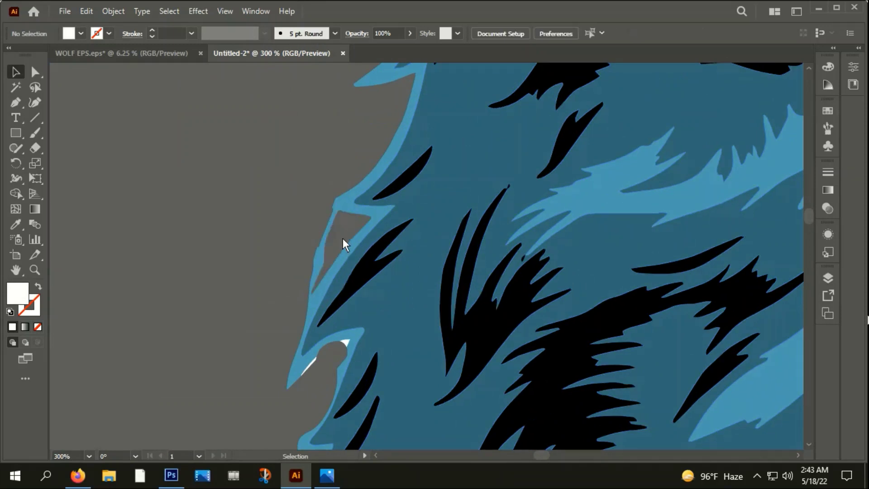
scroll(322, 285, down, 4)
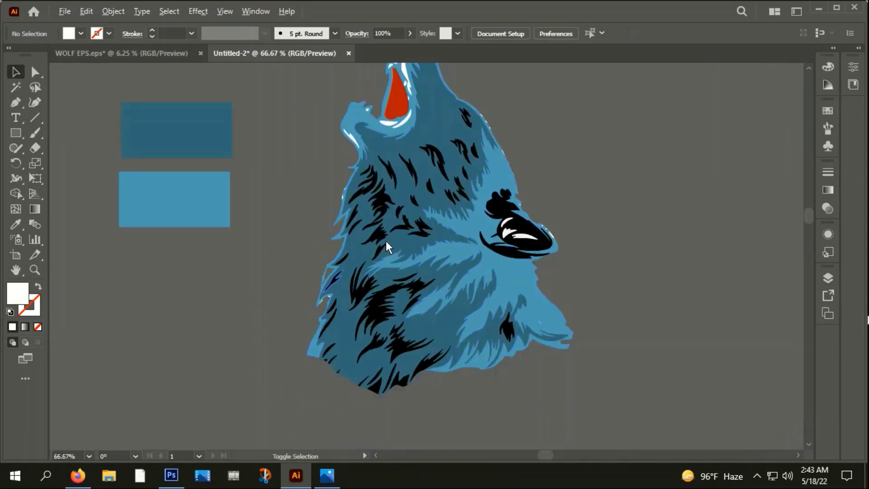
scroll(328, 132, up, 2)
scroll(466, 201, up, 5)
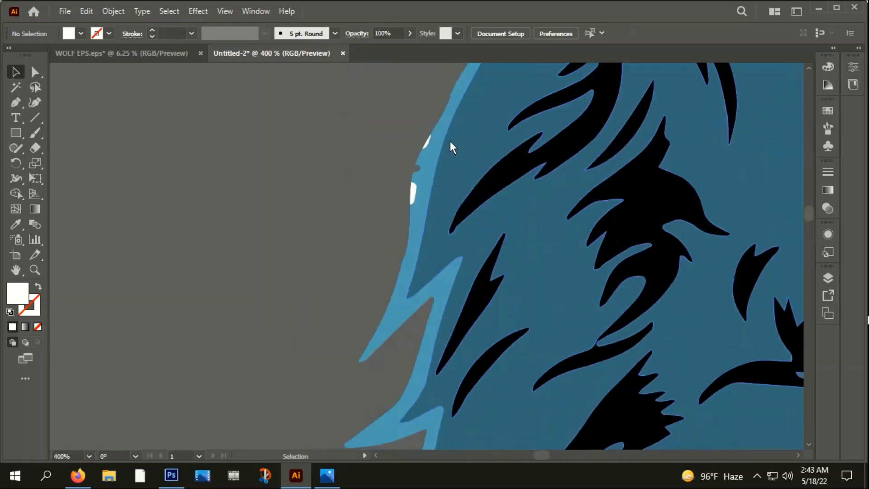
click(428, 144)
key(Delete)
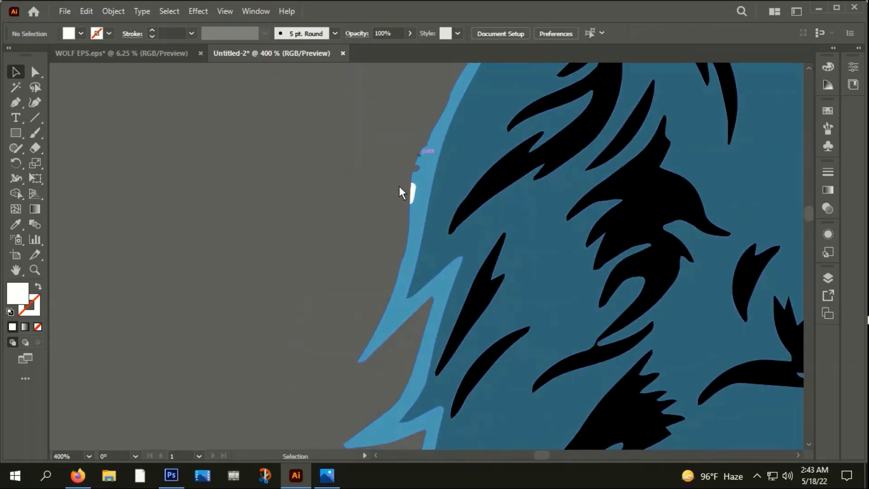
click(412, 195)
key(Delete)
Step: Delete the thin white path and small white shape near the mouth
drag(521, 322, 538, 1)
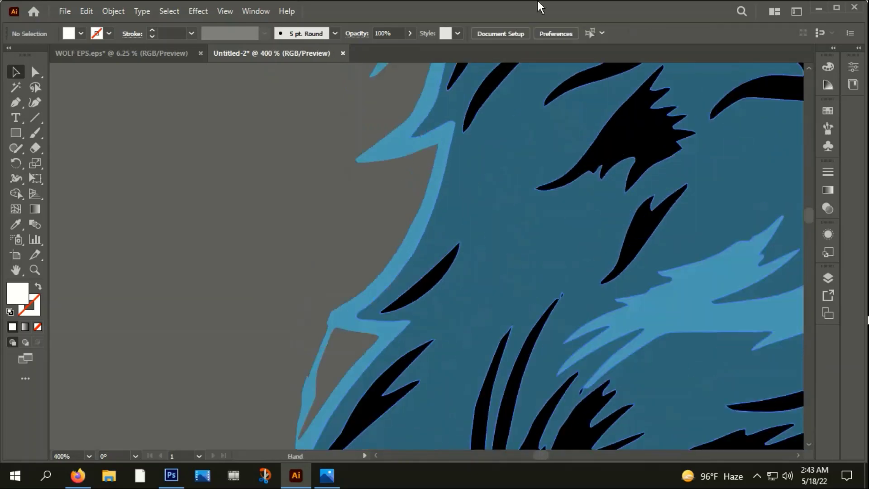
drag(480, 299, 493, 94)
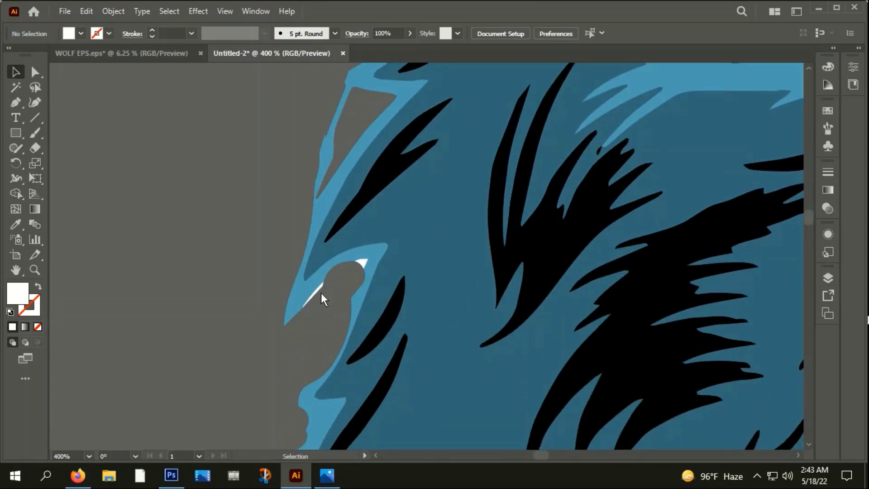
click(319, 290)
key(Delete)
click(362, 264)
key(Delete)
scroll(548, 197, down, 5)
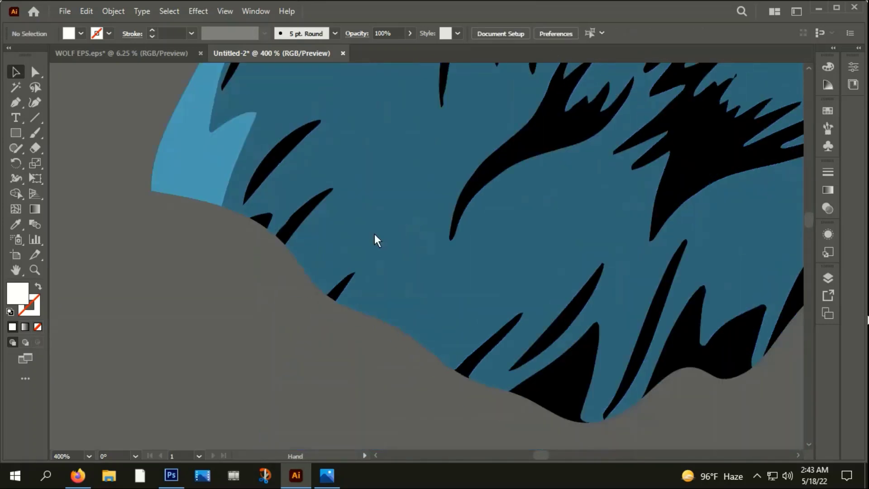
scroll(374, 234, up, 2)
scroll(349, 301, down, 5)
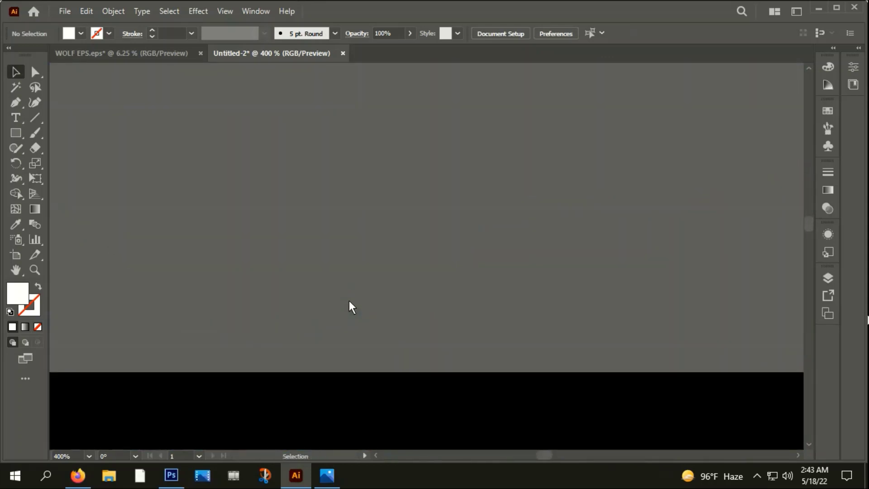
scroll(349, 301, down, 3)
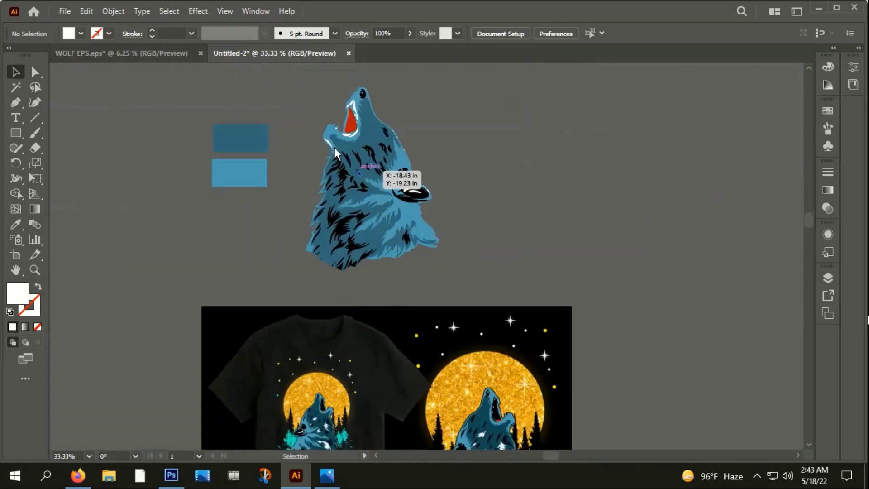
Step: Fill the white highlight group around the mouth with near-black 050505
scroll(324, 121, up, 2)
scroll(384, 85, up, 2)
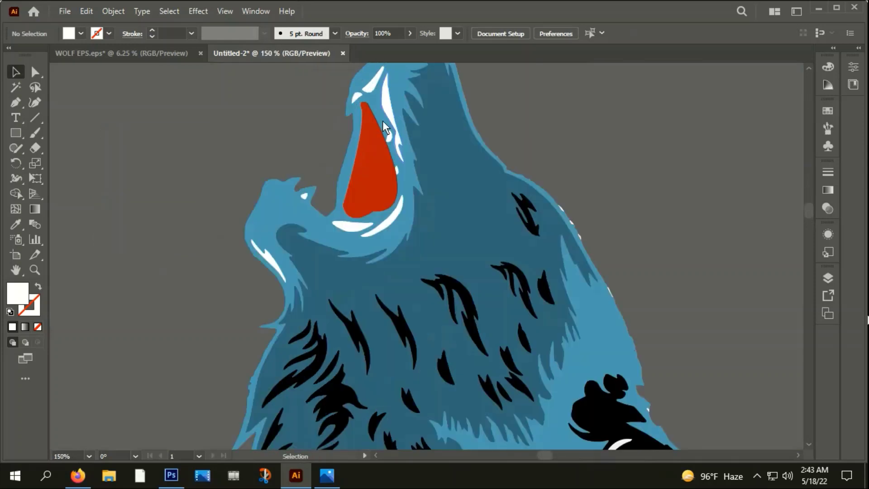
click(389, 138)
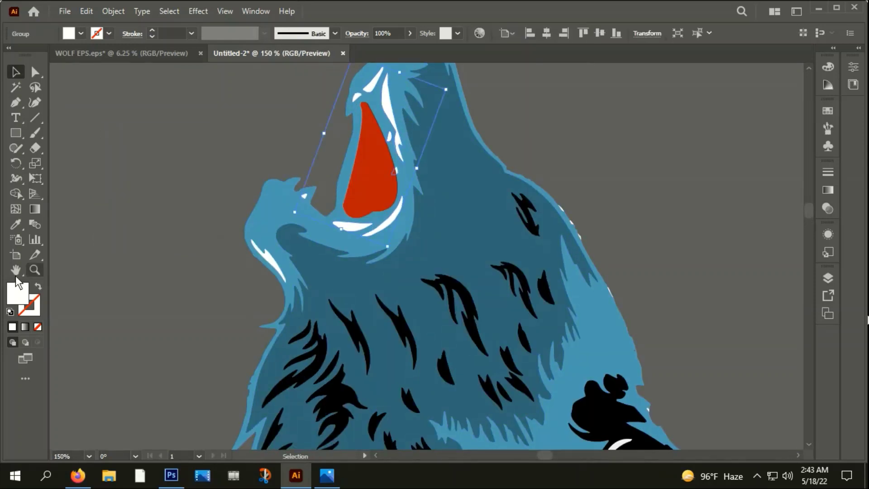
double_click(17, 293)
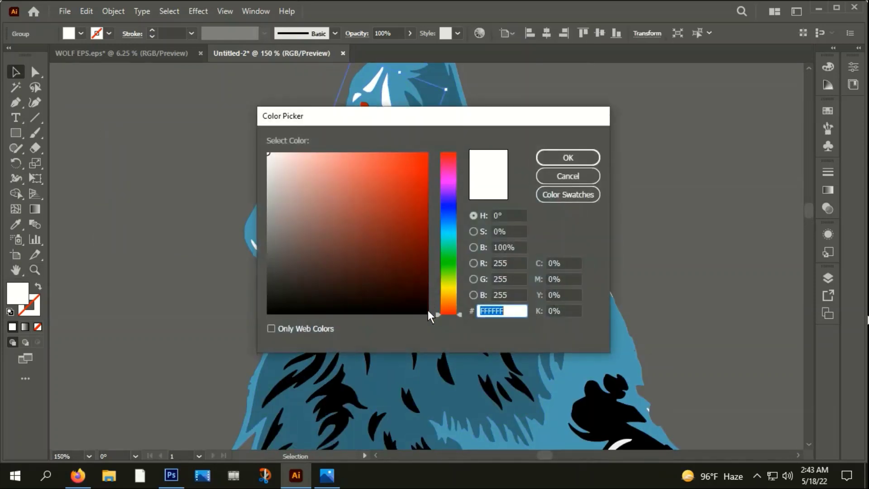
text(050505)
click(568, 158)
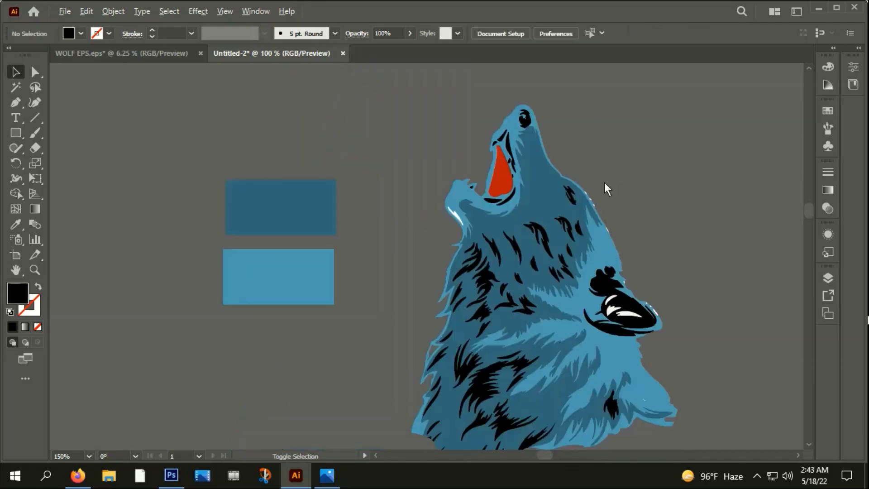
Step: Zoom to the T-shirt mockup's wolf to compare against the reference
key(ctrl+minus)
key(ctrl+minus)
key(ctrl+minus)
drag(631, 185, 542, 12)
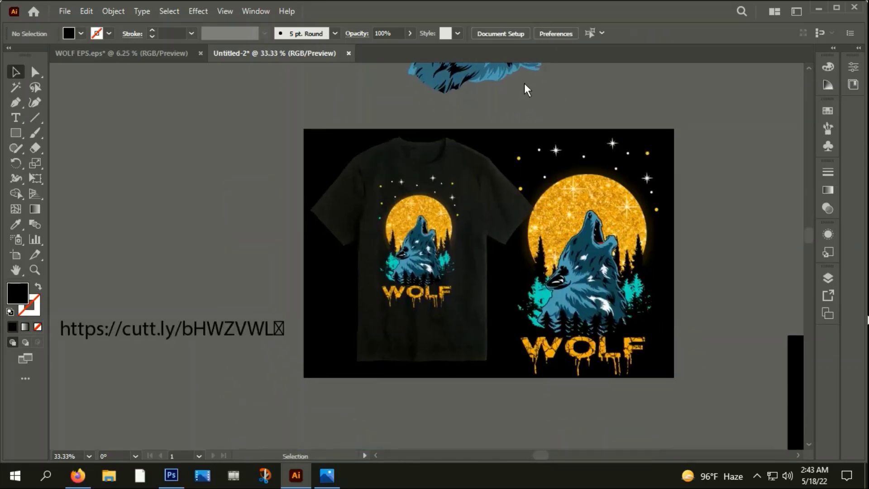
key(ctrl+plus)
key(ctrl+plus)
key(ctrl+plus)
key(ctrl+plus)
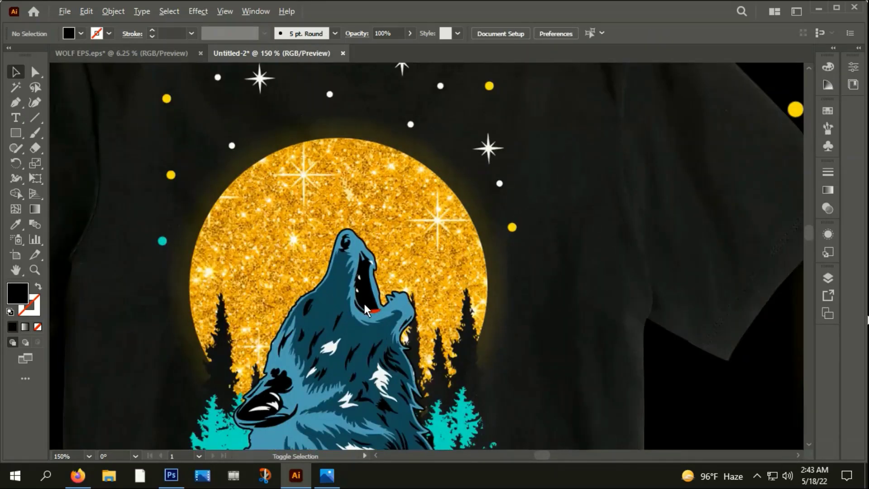
key(ctrl+minus)
key(ctrl+minus)
key(ctrl+minus)
key(ctrl+plus)
key(ctrl+plus)
key(ctrl+plus)
key(ctrl+plus)
key(ctrl+plus)
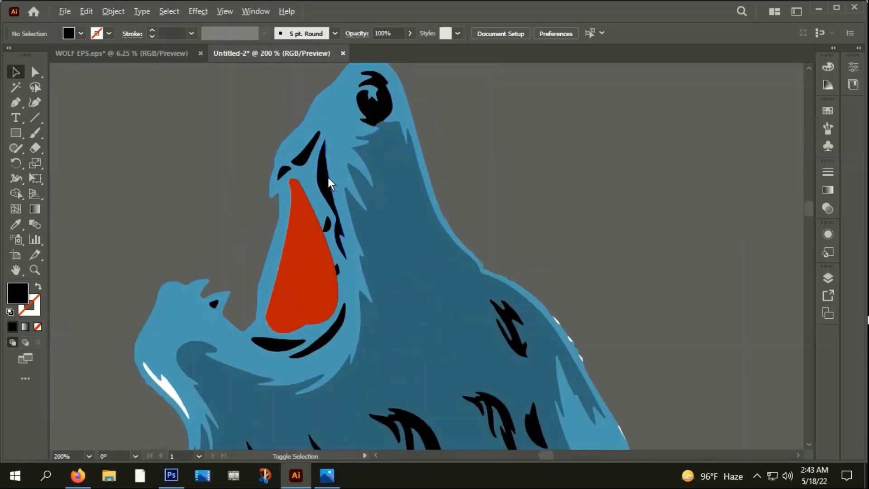
Step: Ungroup the wolf head and group the two tooth strokes beside the mouth
click(326, 177)
right_click(321, 176)
click(361, 282)
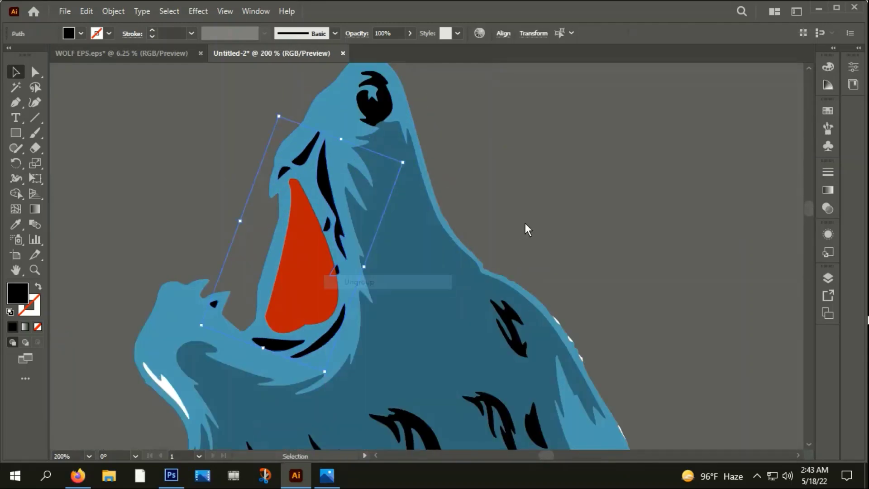
click(525, 224)
click(326, 223)
click(281, 172)
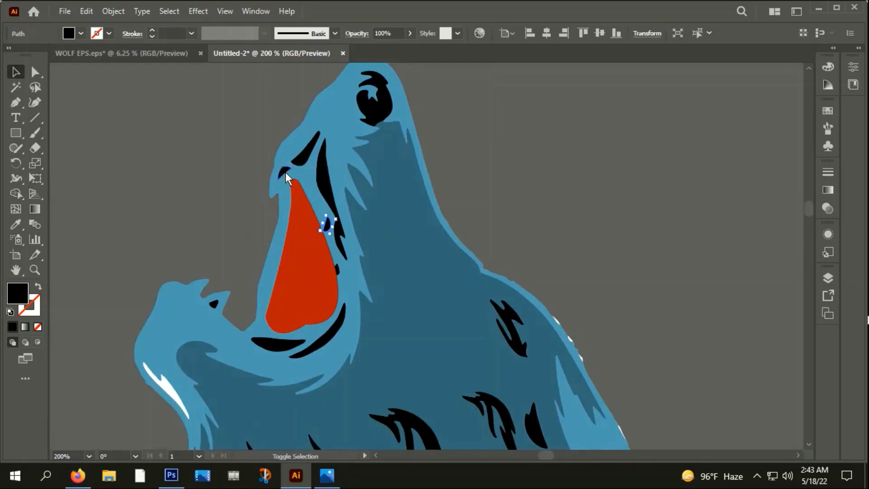
shift+click(339, 271)
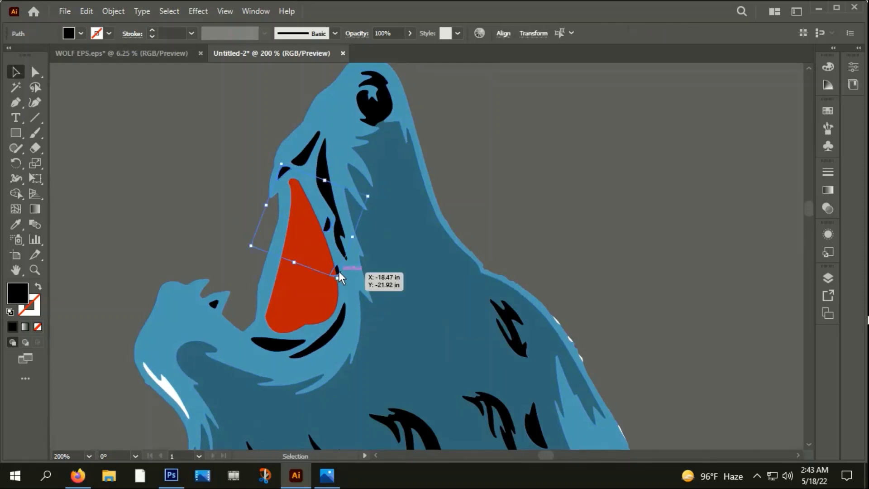
right_click(338, 271)
click(377, 87)
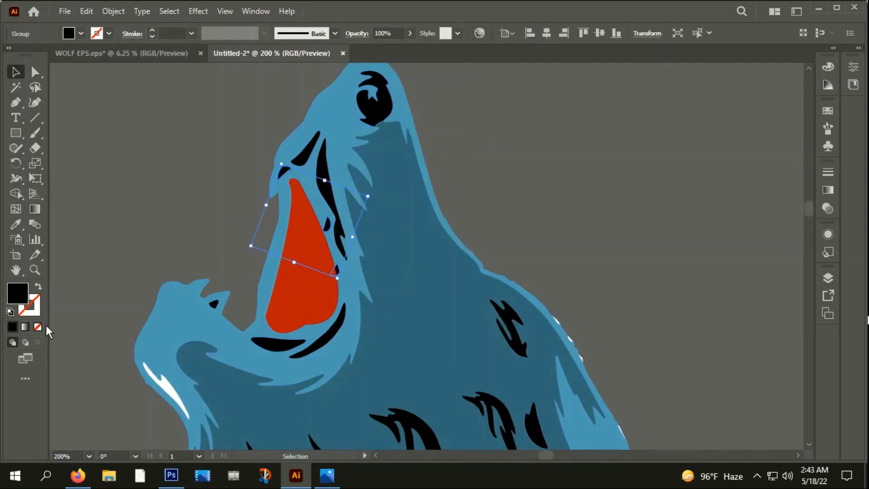
Step: Fill the tooth group with white
double_click(14, 295)
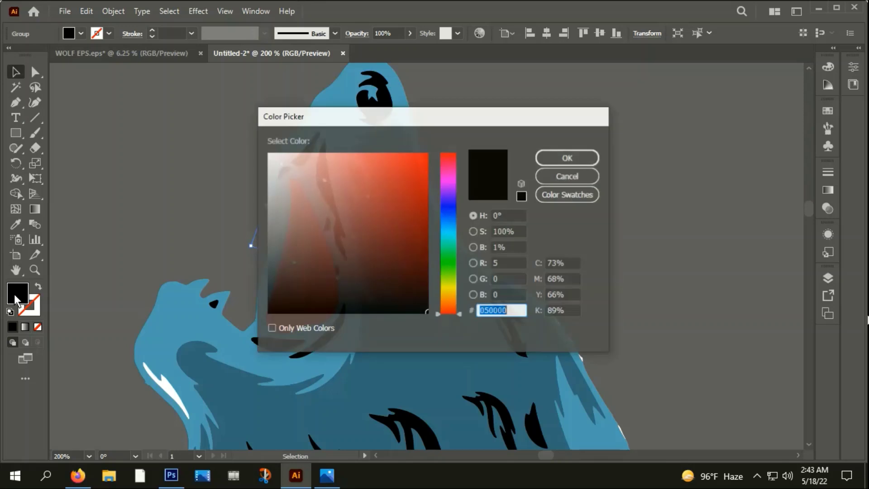
click(269, 155)
click(590, 156)
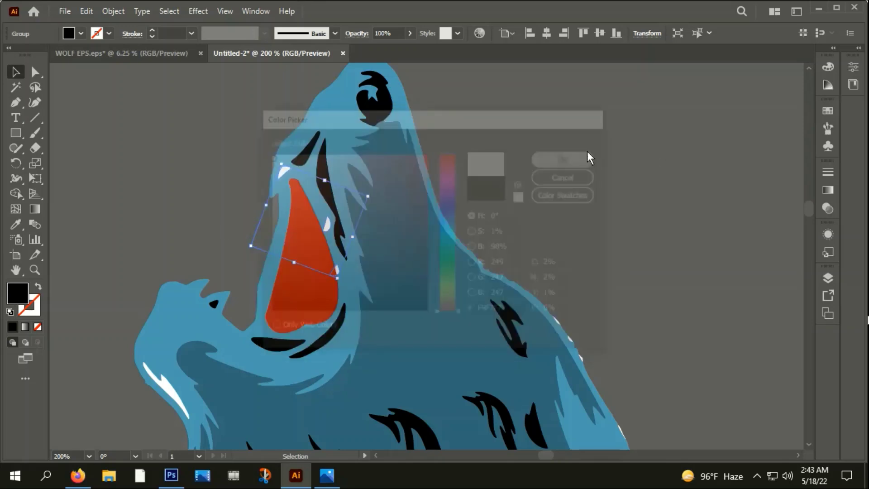
click(584, 199)
Step: Bring the white tooth group in front of the red mouth shape
click(342, 270)
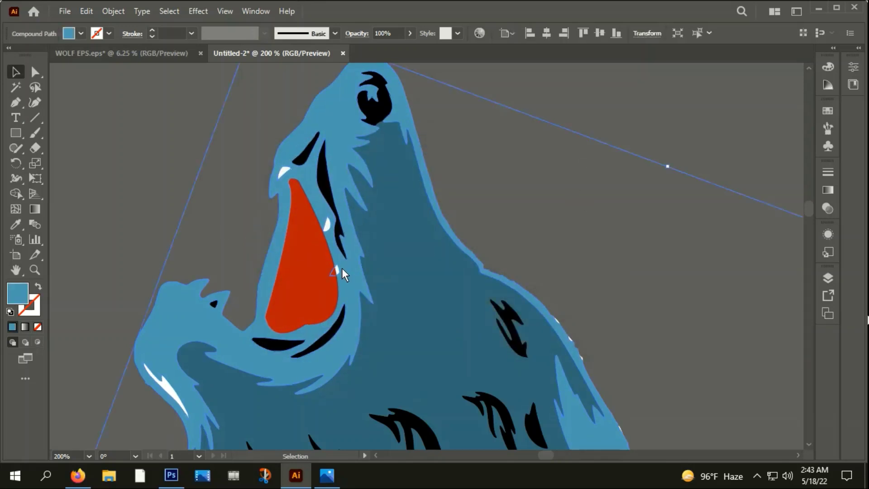
right_click(341, 268)
click(590, 219)
alt+scroll(336, 267, up, 4)
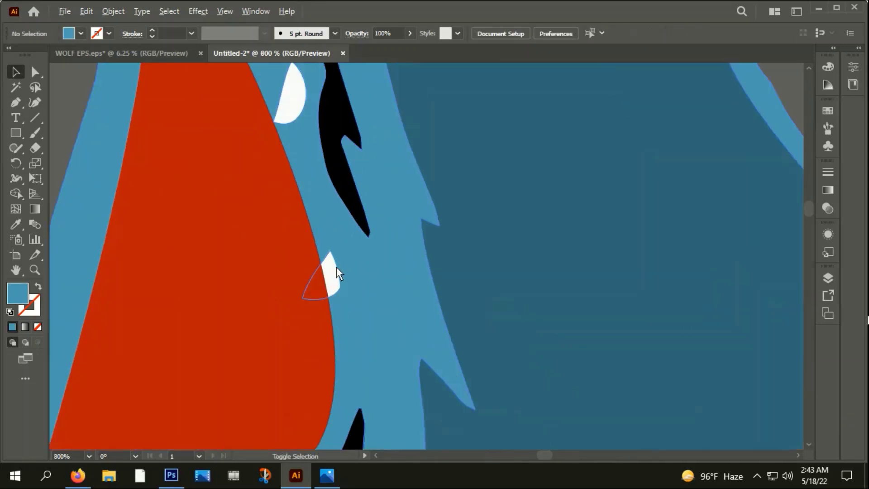
click(330, 271)
right_click(329, 272)
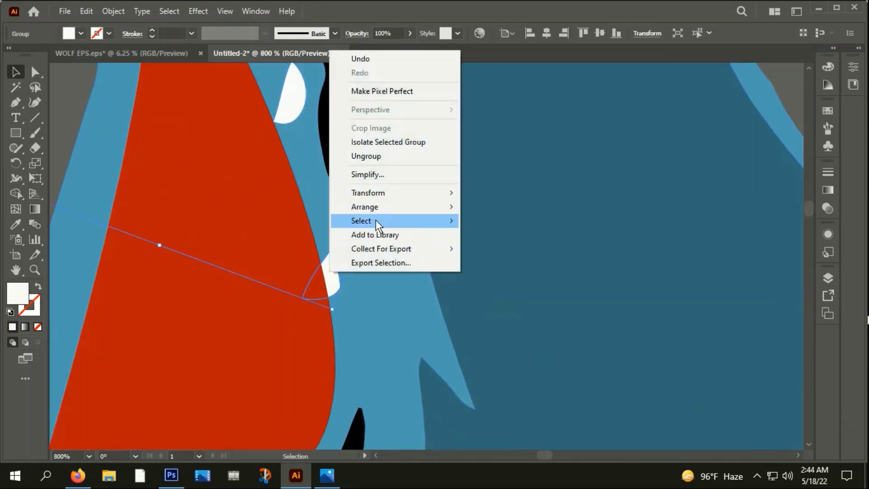
mouse_move(365, 207)
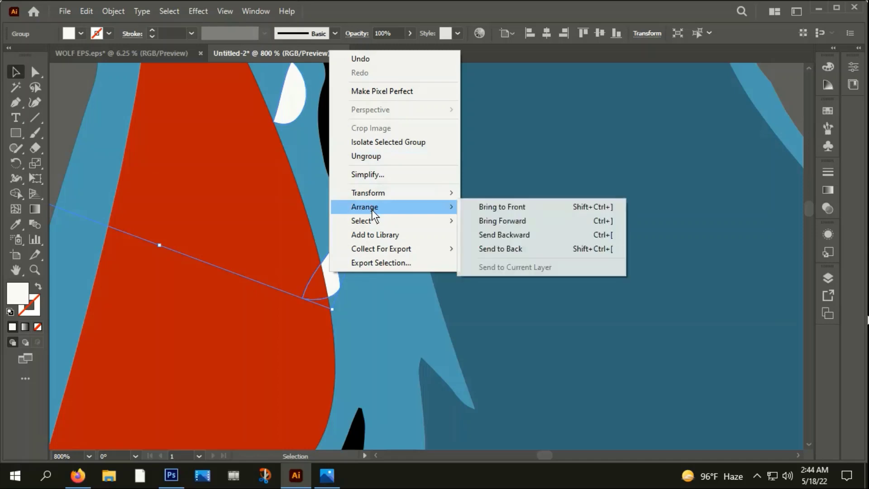
click(474, 205)
alt+scroll(474, 205, down, 4)
alt+scroll(444, 228, down, 1)
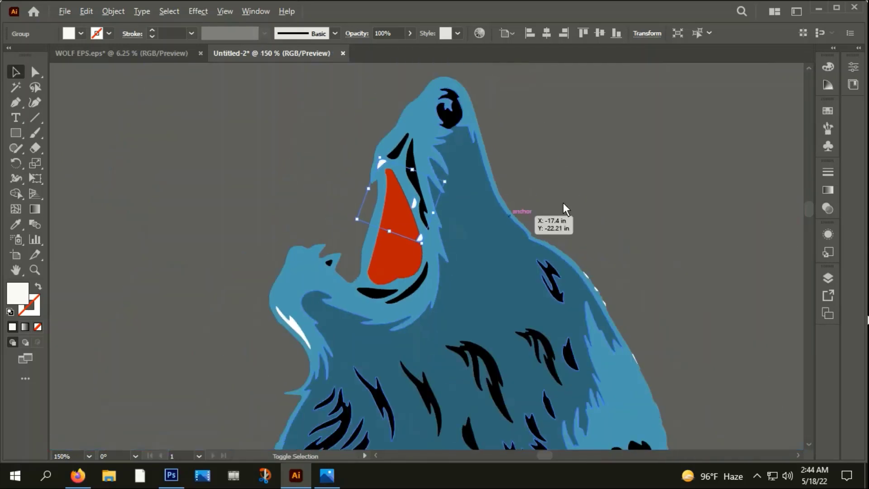
click(595, 193)
Step: Select the black fur mark on the wolf's neck and place a trial Pen point
alt+scroll(577, 294, up, 3)
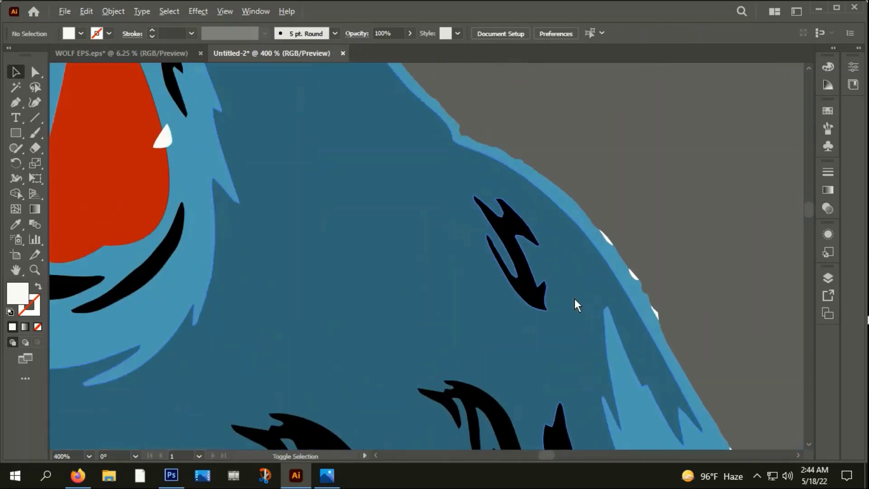
alt+scroll(456, 277, up, 3)
alt+scroll(403, 291, up, 2)
alt+scroll(399, 284, down, 2)
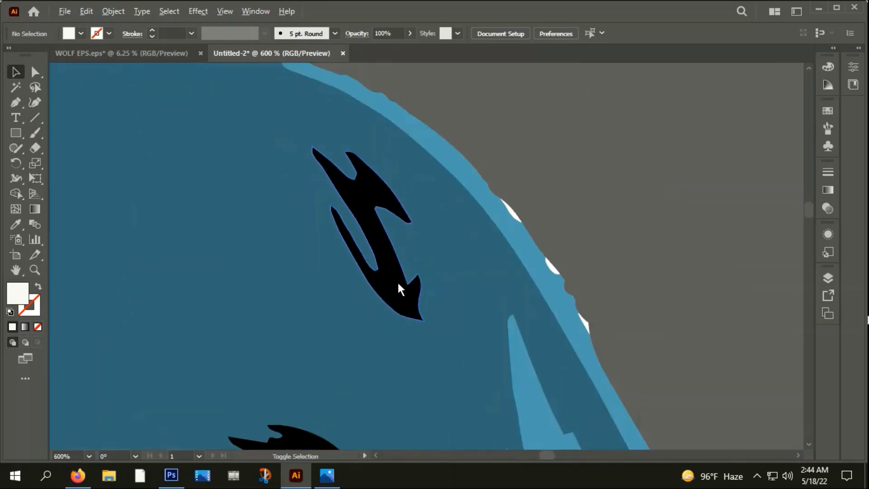
click(383, 286)
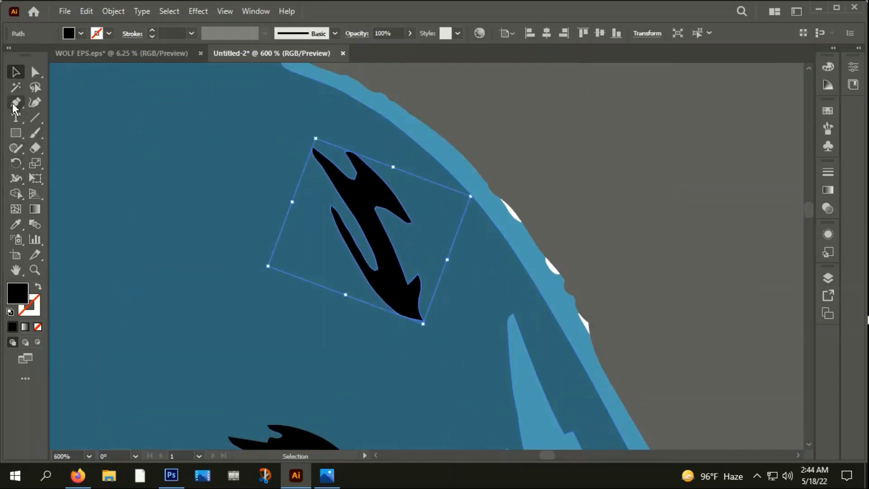
click(15, 103)
ctrl+click(312, 150)
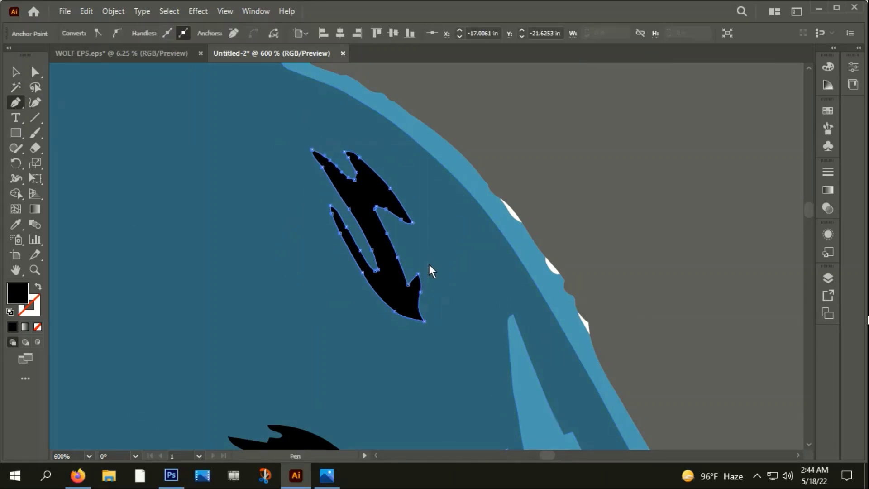
drag(419, 271, 407, 343)
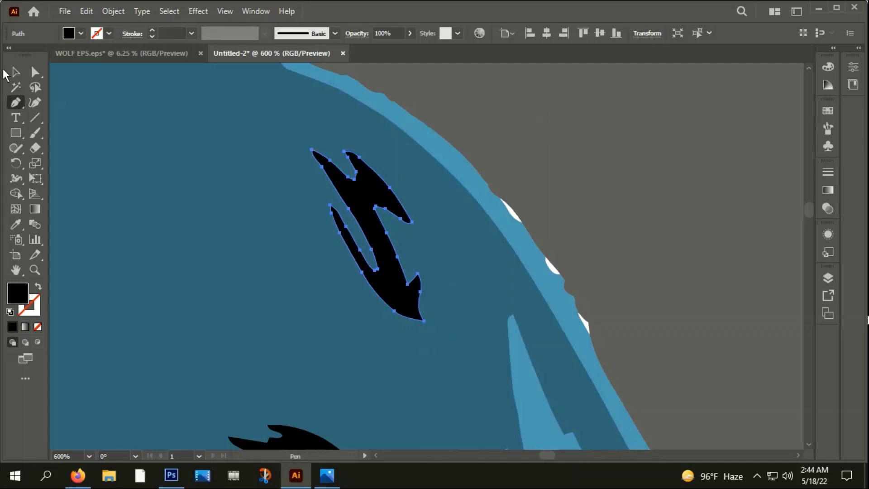
ctrl+click(501, 130)
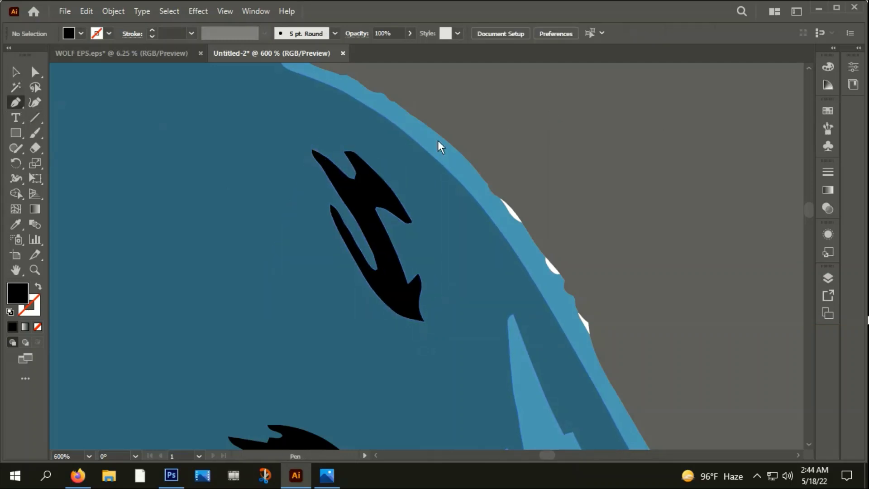
Step: Trace a smooth closed Pen outline over the neck fur mark
click(304, 142)
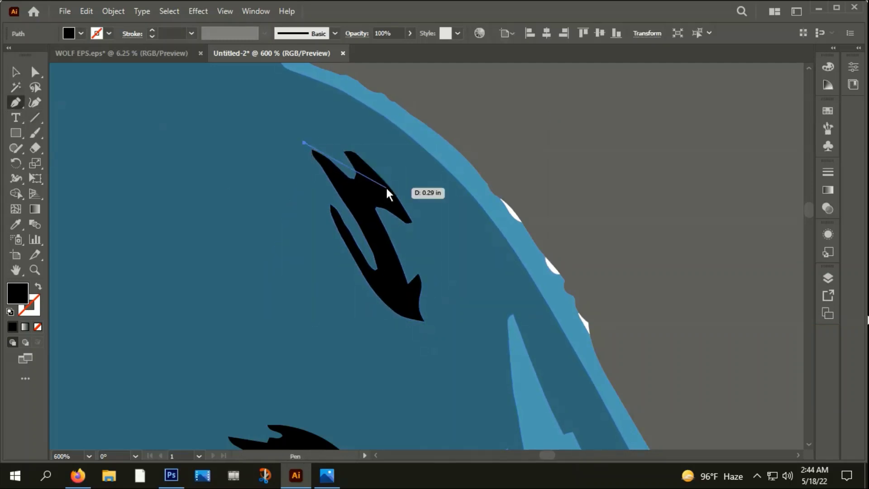
drag(390, 187, 430, 246)
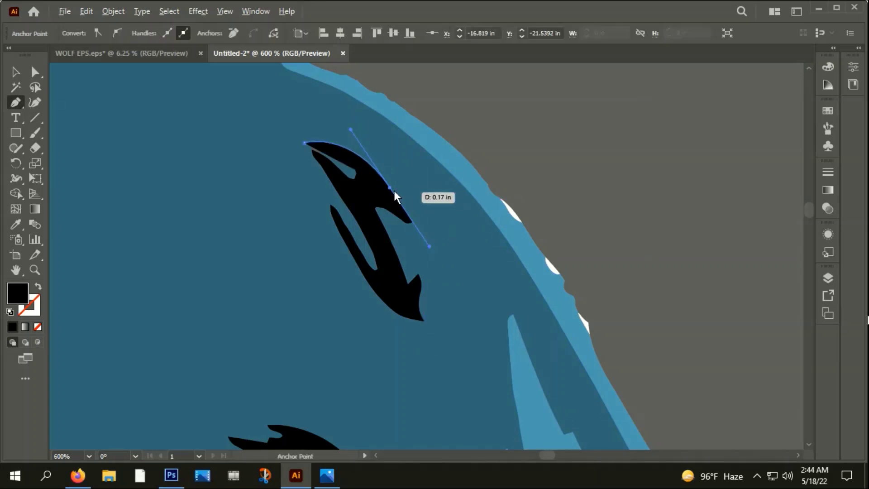
mouse_move(420, 279)
mouse_down()
mouse_move(405, 309)
mouse_move(422, 277)
mouse_up()
click(399, 298)
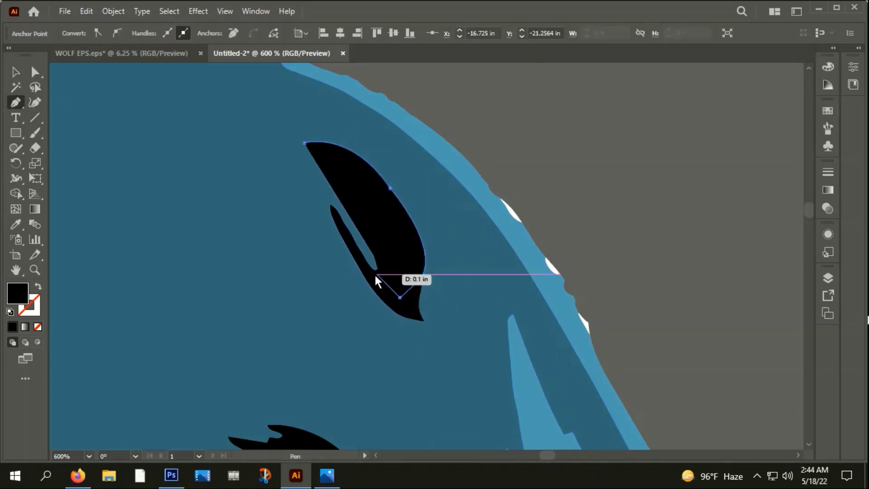
click(372, 268)
click(331, 213)
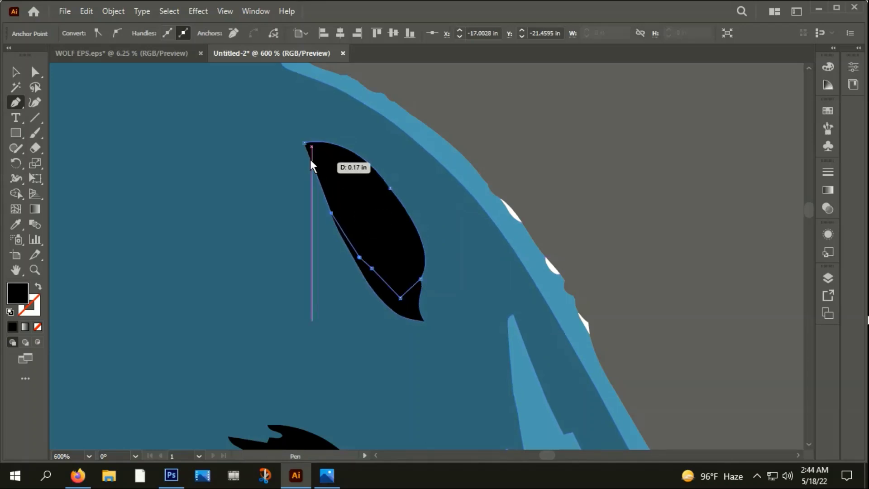
drag(305, 143, 312, 135)
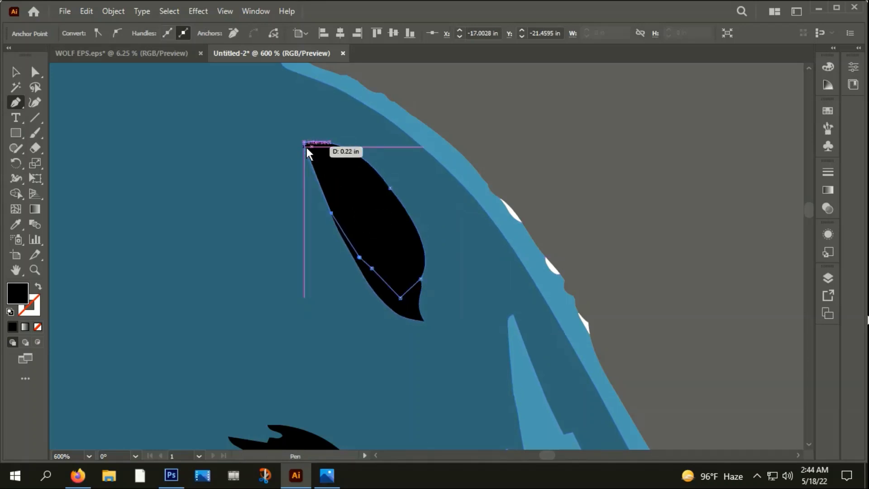
Step: Unite the new outline with the original fur mark using Pathfinder
click(16, 73)
shift+click(382, 236)
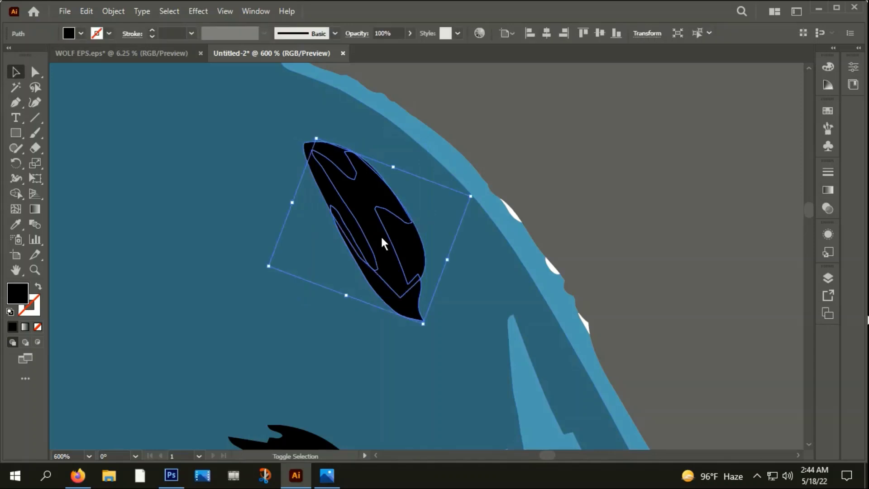
key(ctrl+shift+F9)
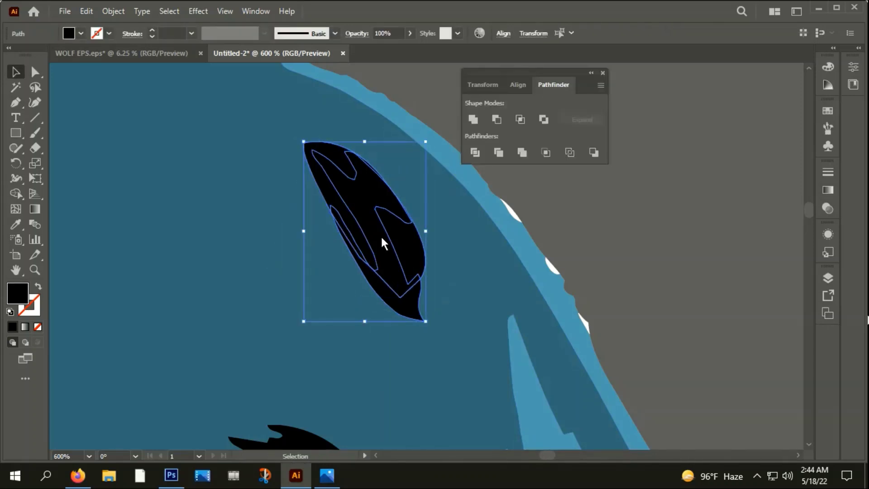
click(474, 119)
Step: Zoom out and select the small marks on the wolf's chin and chest
click(633, 268)
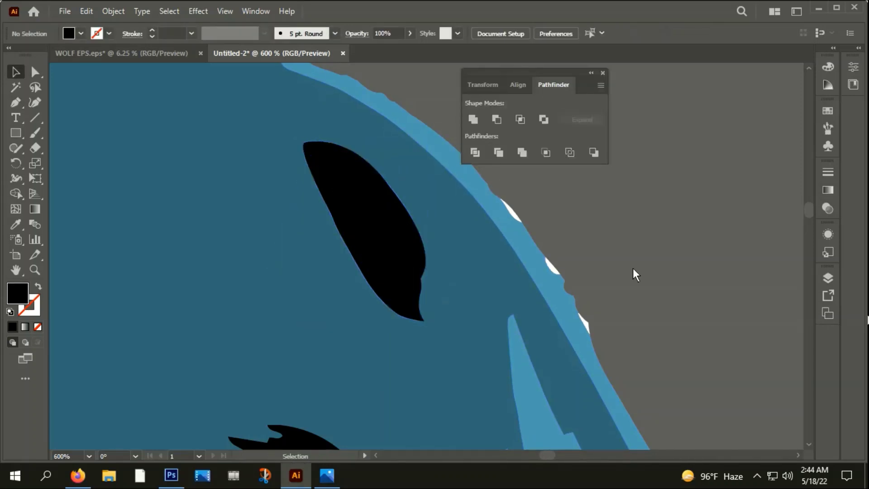
scroll(630, 270, down, 5)
scroll(625, 271, down, 2)
scroll(625, 271, down, 2)
mouse_move(768, 363)
mouse_down()
mouse_move(541, 253)
mouse_move(483, 59)
mouse_up()
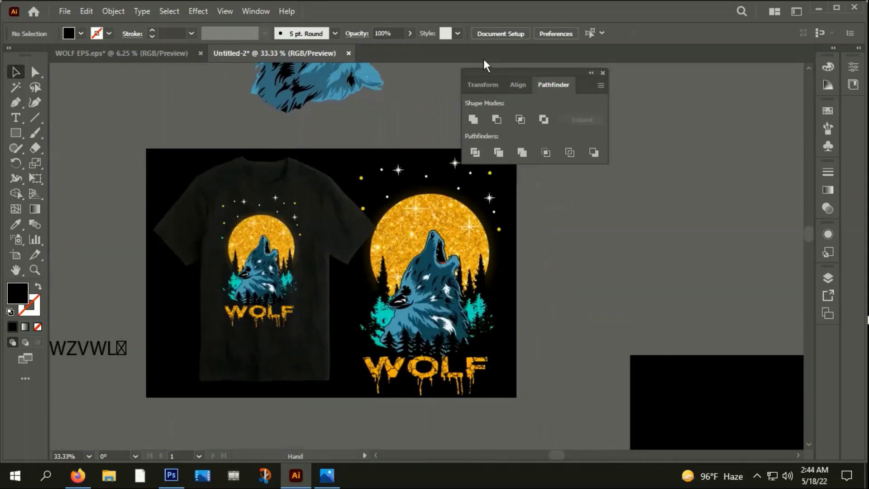
drag(483, 59, 484, 132)
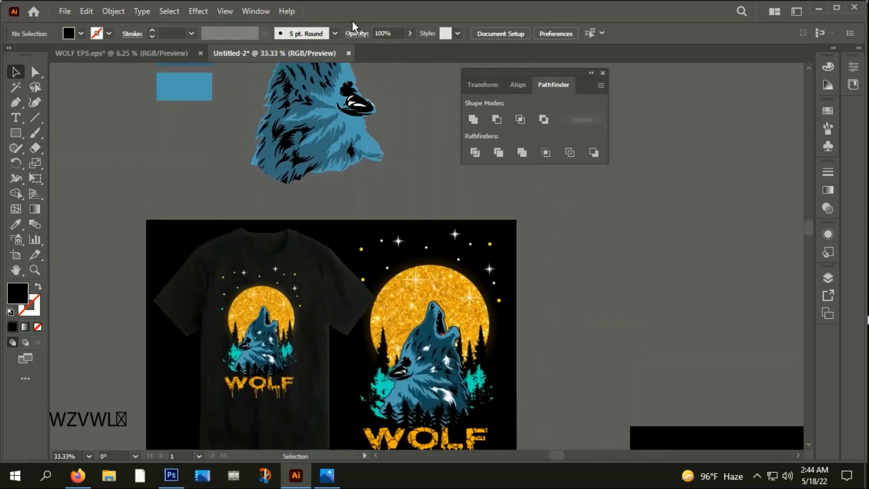
drag(414, 197, 394, 196)
click(344, 190)
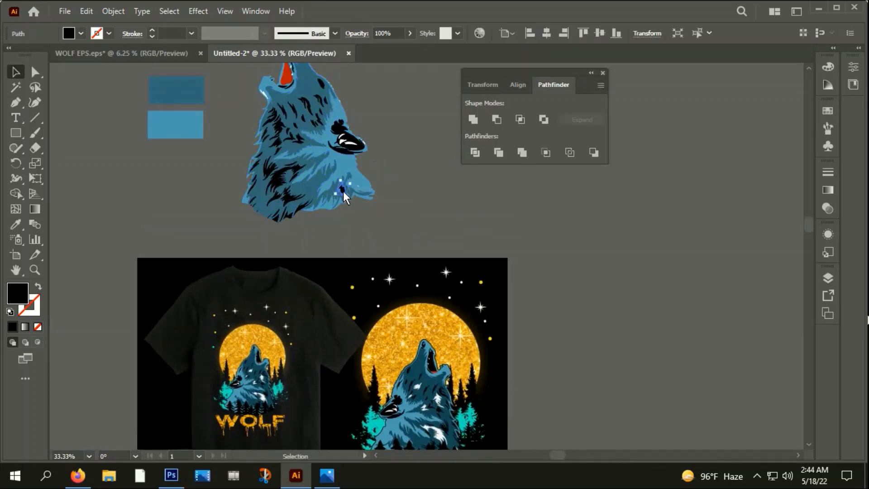
shift+click(301, 139)
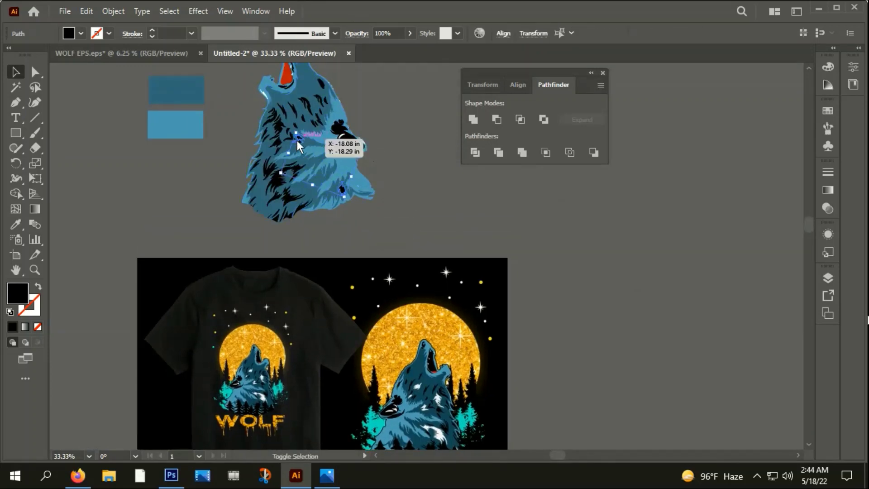
drag(277, 145, 292, 185)
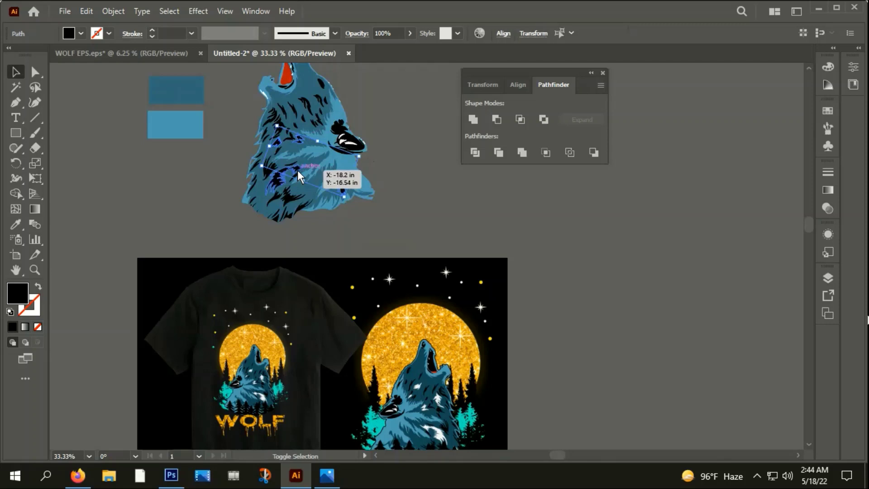
Step: Unite and group the marks, then fill them near-white F4F7F7
click(473, 119)
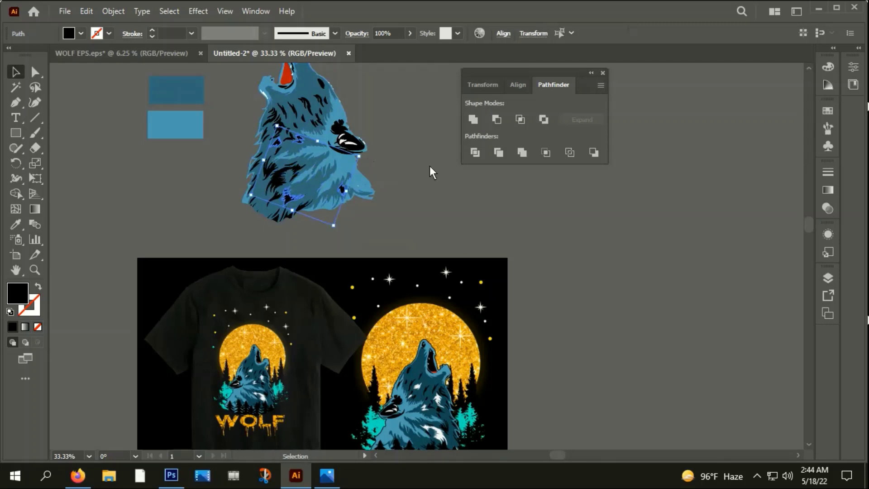
right_click(264, 214)
click(297, 276)
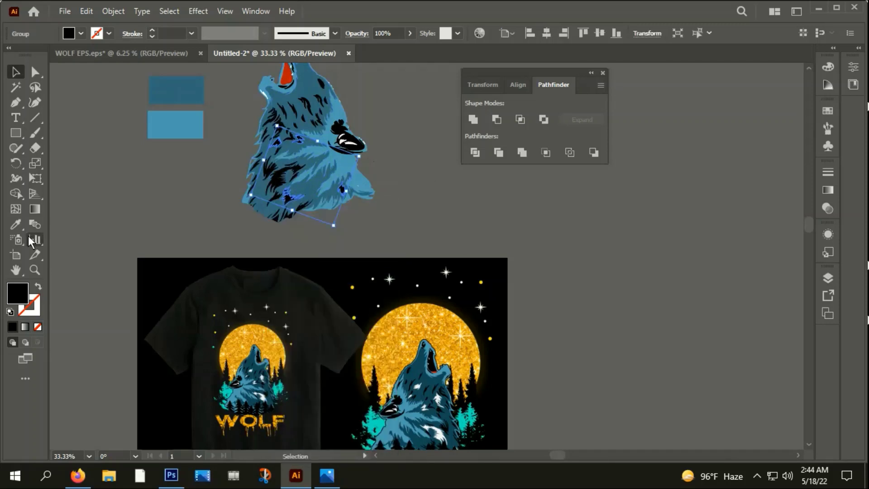
double_click(20, 289)
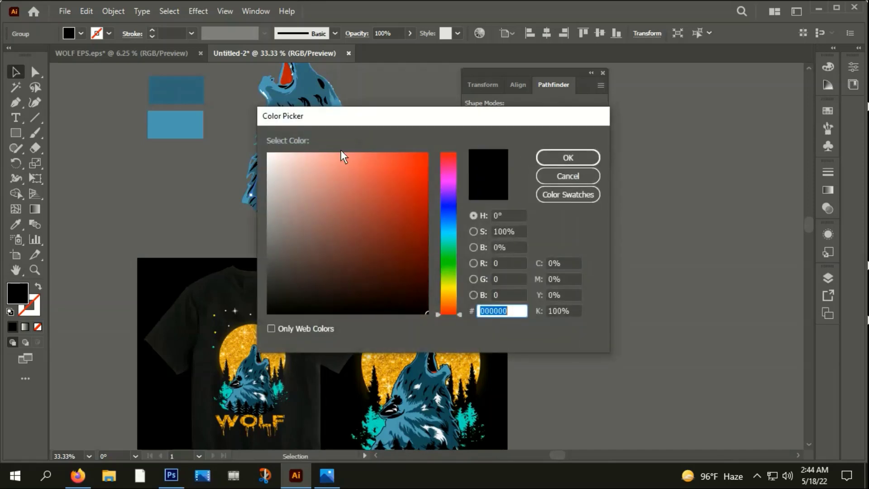
click(270, 158)
click(566, 157)
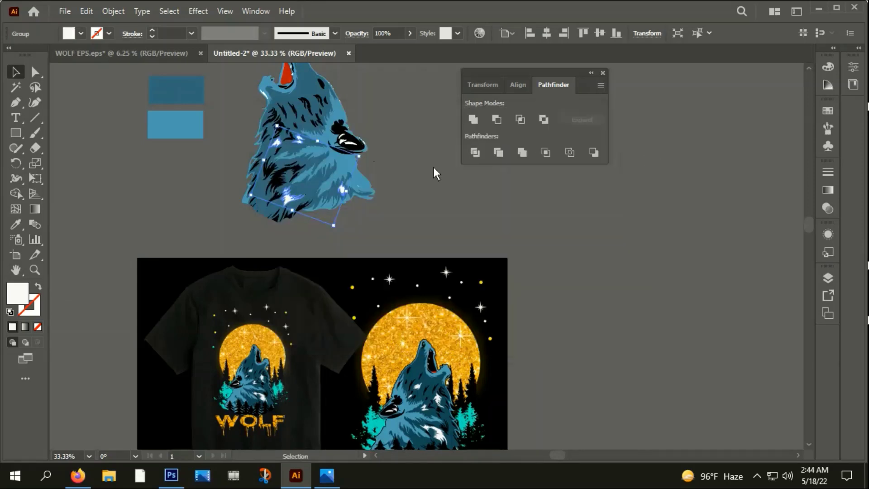
click(434, 169)
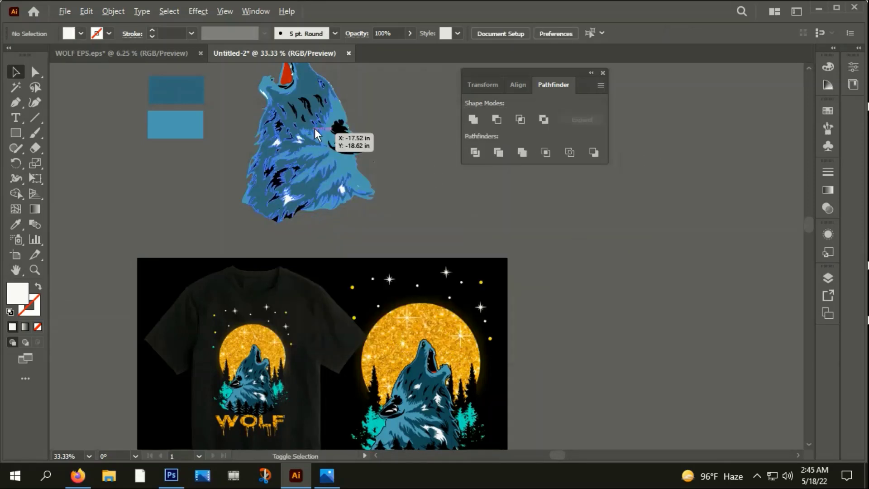
Step: Zoom in and group the dark fur marks around the wolf's eye
scroll(315, 127, up, 1)
scroll(409, 142, up, 2)
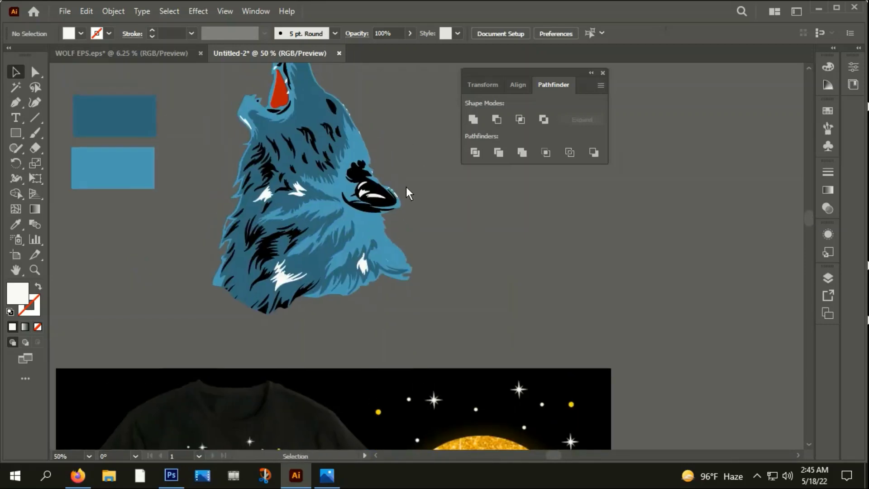
click(326, 162)
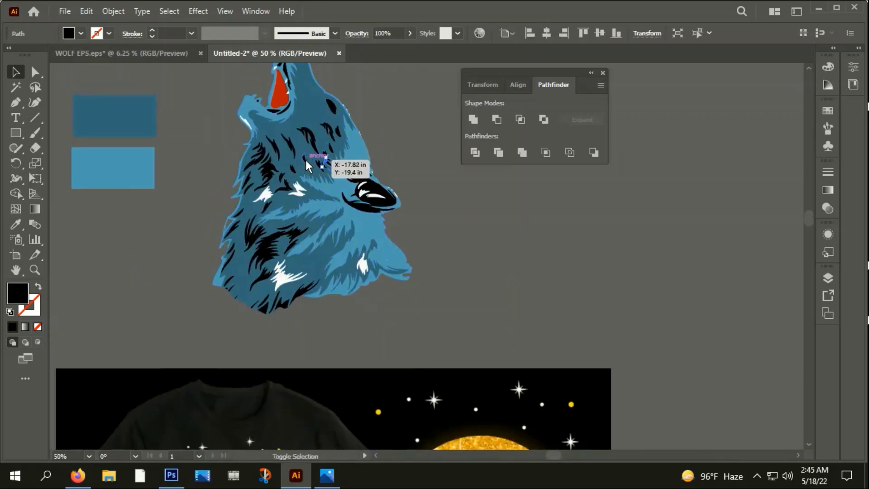
click(347, 148)
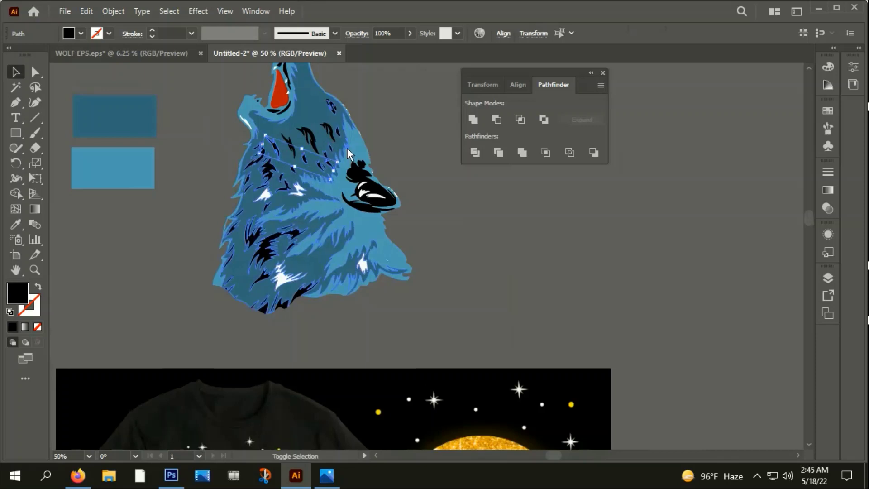
drag(347, 148, 328, 155)
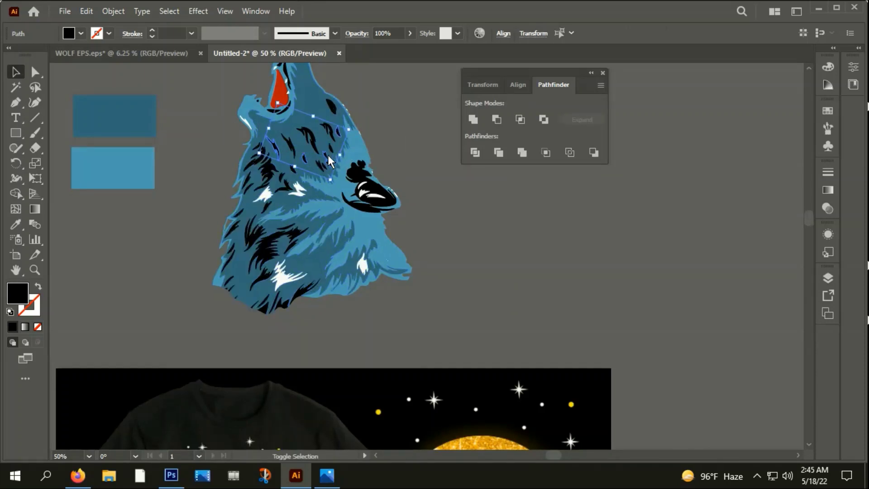
right_click(327, 155)
click(369, 231)
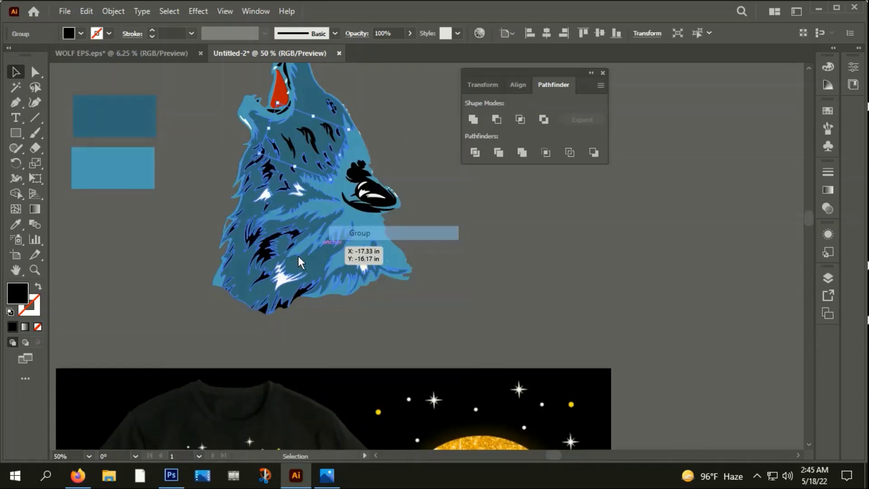
Step: Sample the white highlight colour from a neck stroke onto the eye marks
key(i)
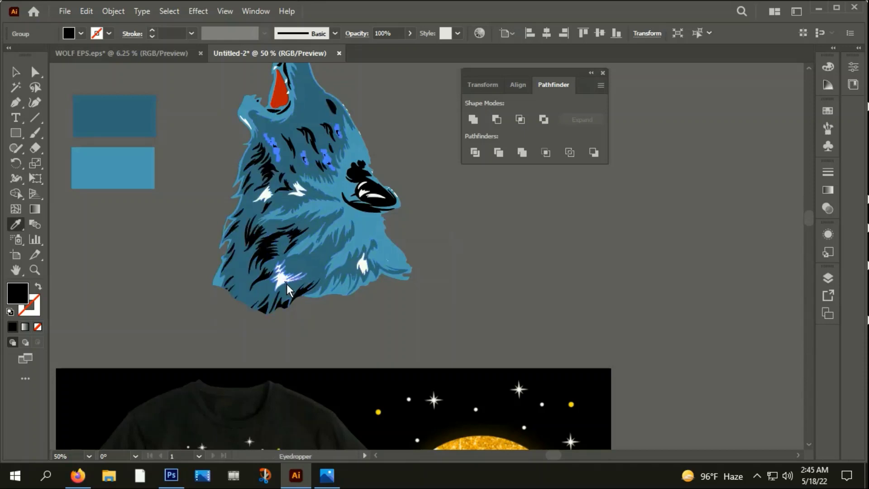
click(282, 284)
click(16, 71)
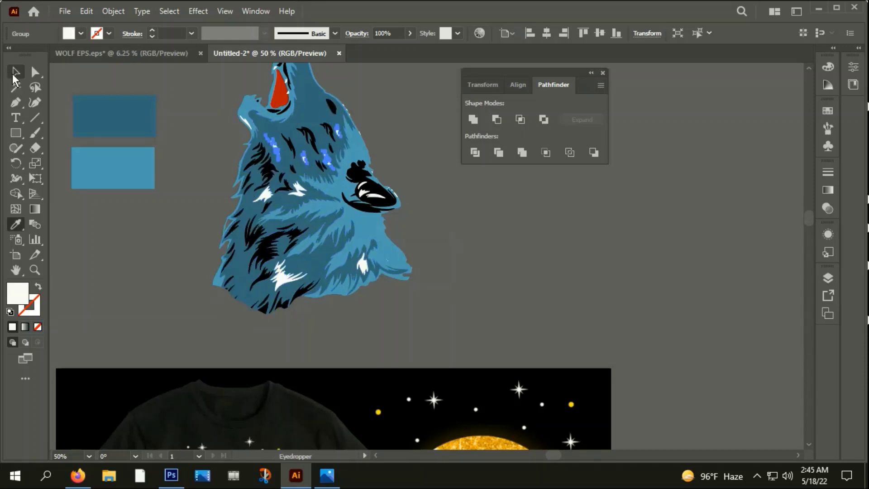
click(403, 97)
Step: Select all the wolf's pieces and group them together
scroll(294, 244, down, 2)
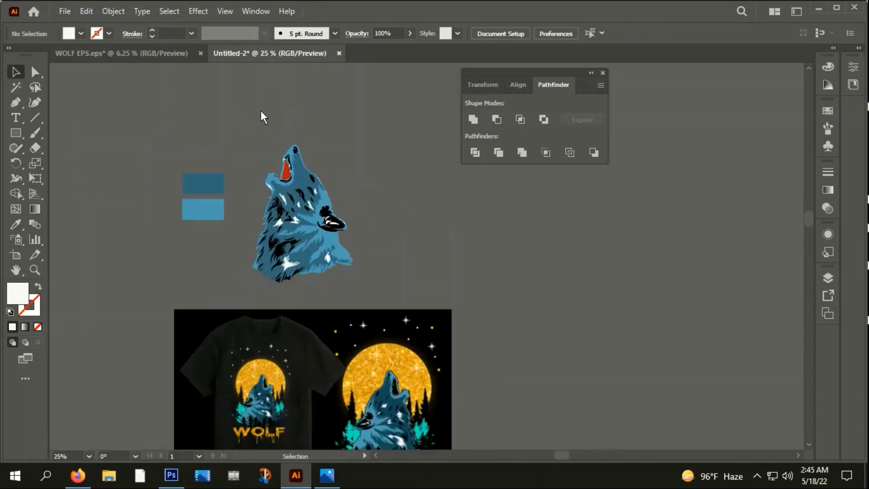
click(338, 268)
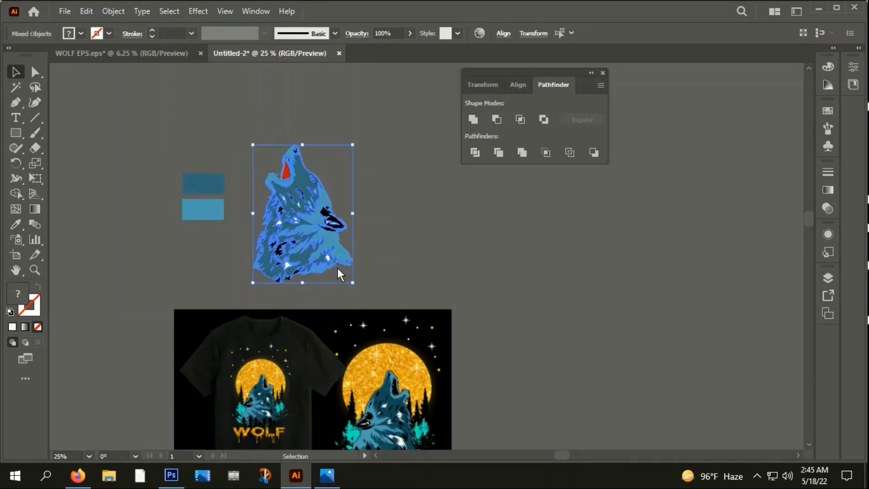
right_click(308, 178)
click(345, 273)
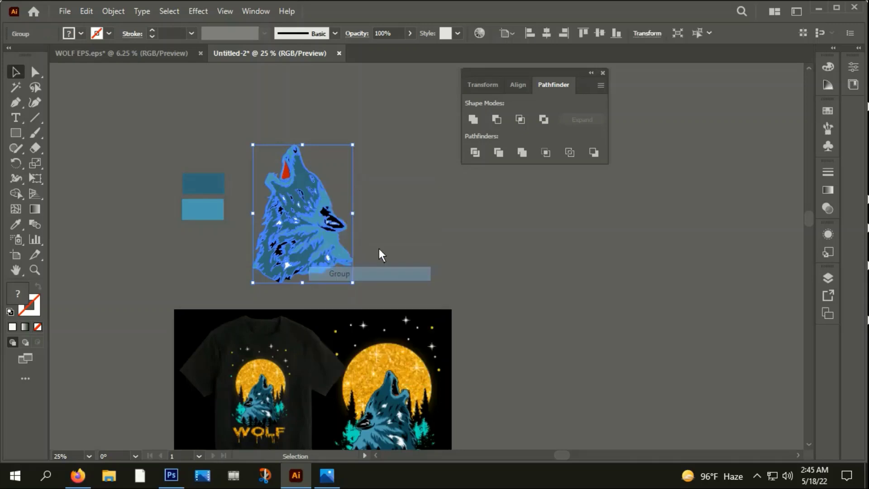
click(395, 232)
Step: Open the Reflect settings for the wolf group and cancel without applying
scroll(293, 218, down, 1)
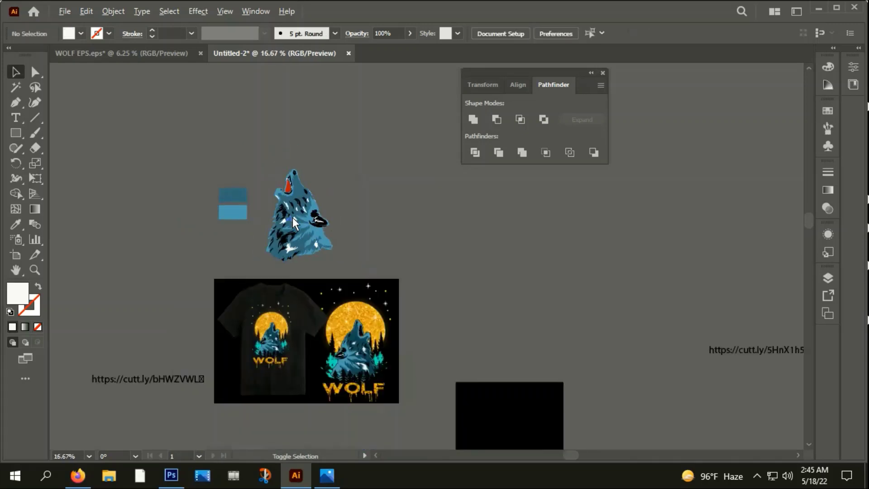
scroll(387, 204, down, 1)
scroll(317, 172, down, 3)
right_click(283, 139)
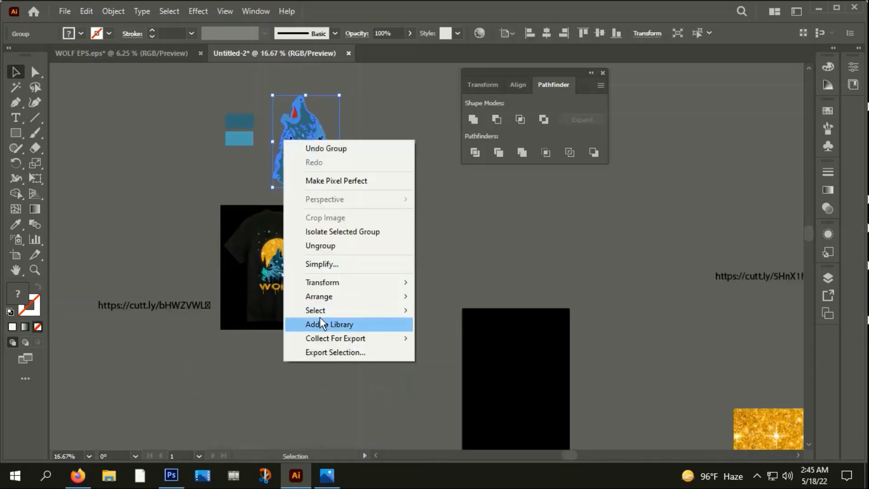
mouse_move(323, 281)
click(450, 330)
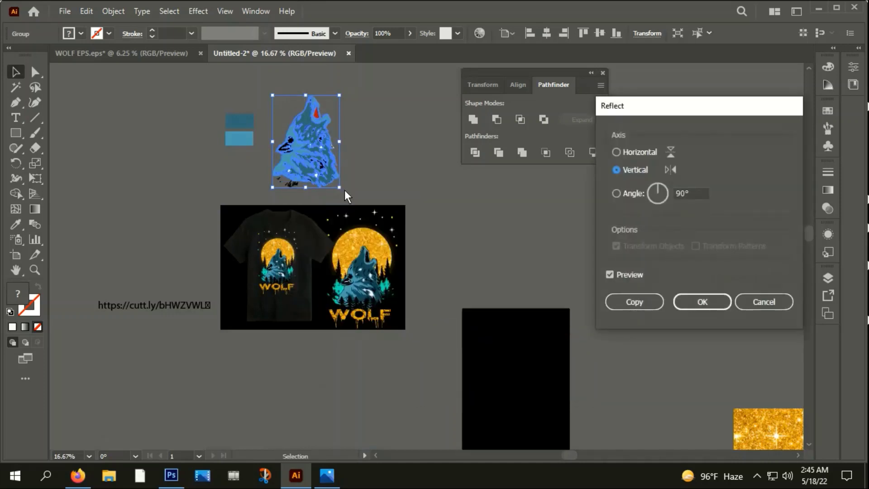
click(769, 301)
click(414, 192)
scroll(312, 198, up, 3)
scroll(318, 201, down, 1)
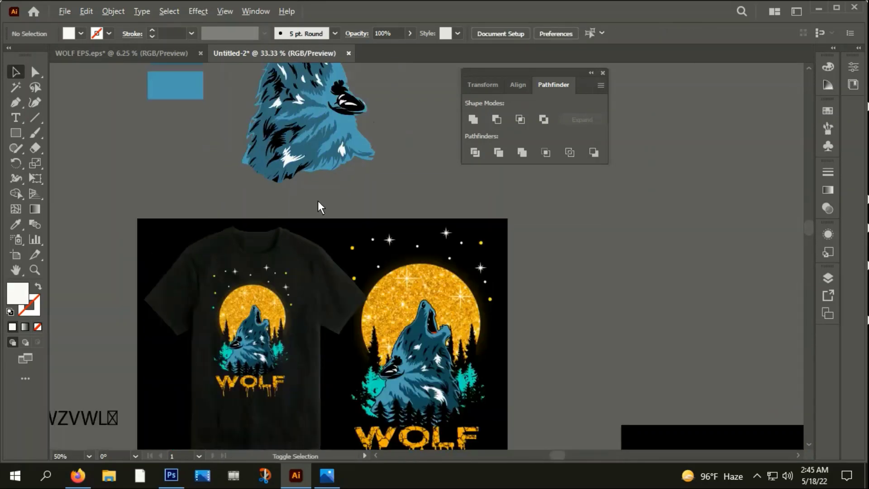
scroll(305, 157, down, 3)
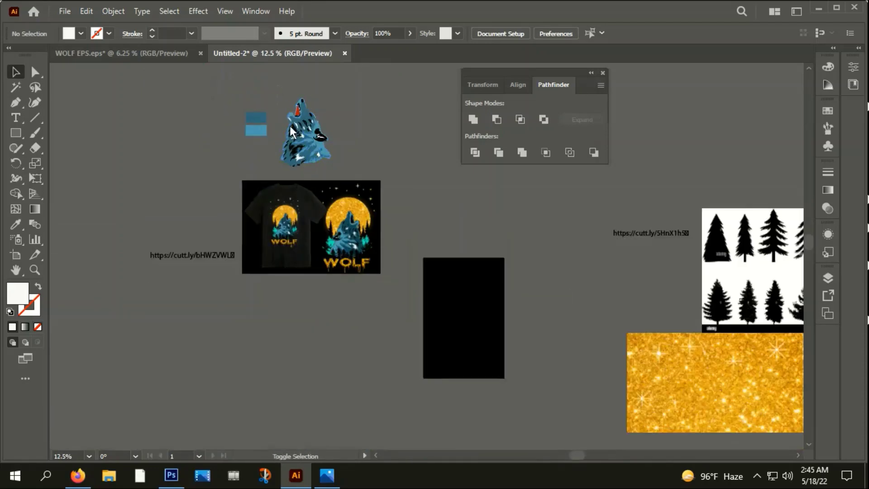
Step: Marquee-select and group the wolf, then bring it to the front
drag(334, 170, 324, 159)
right_click(315, 102)
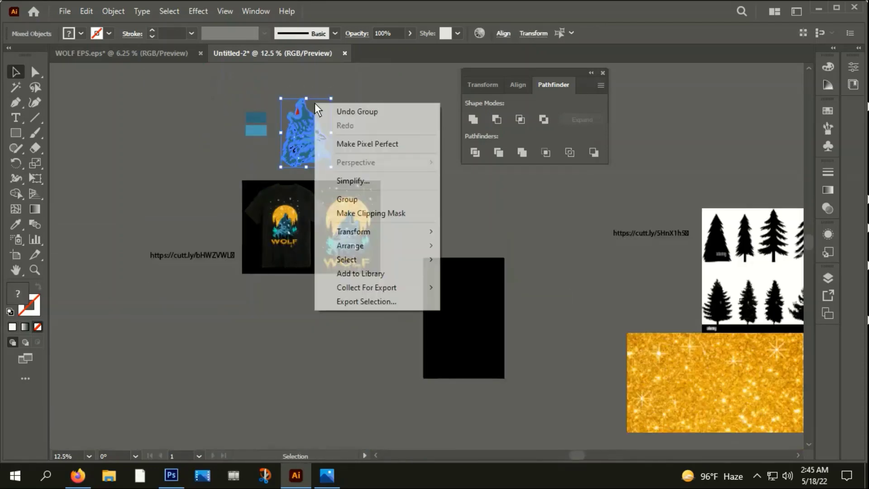
click(362, 199)
scroll(331, 150, up, 2)
scroll(325, 150, up, 1)
right_click(284, 116)
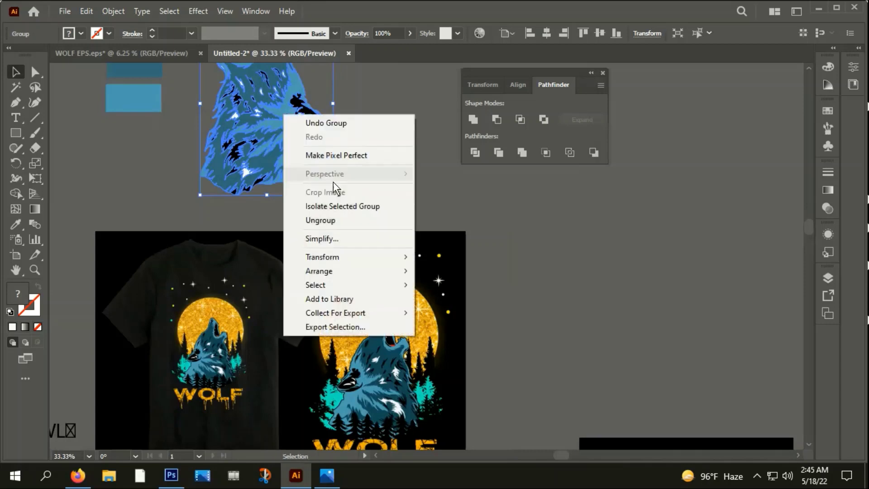
click(469, 270)
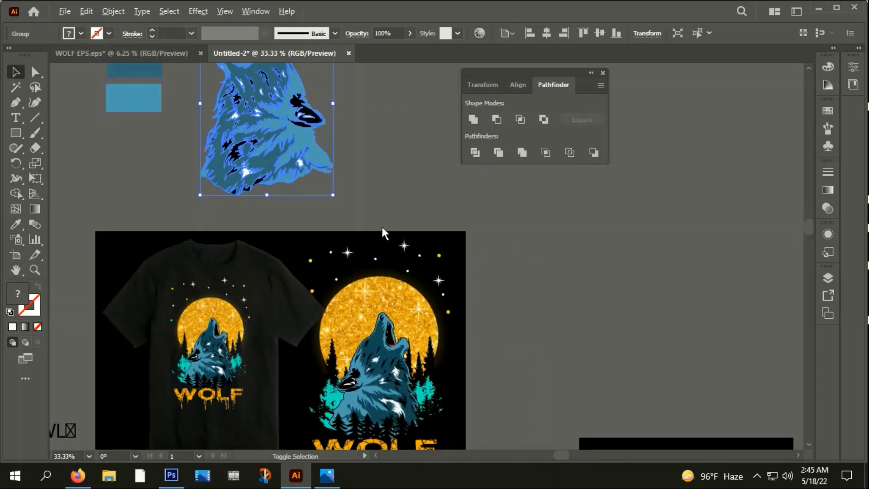
Step: Reflect the wolf across the vertical axis and move it onto the black rectangle
scroll(382, 228, down, 2)
right_click(324, 167)
mouse_move(388, 324)
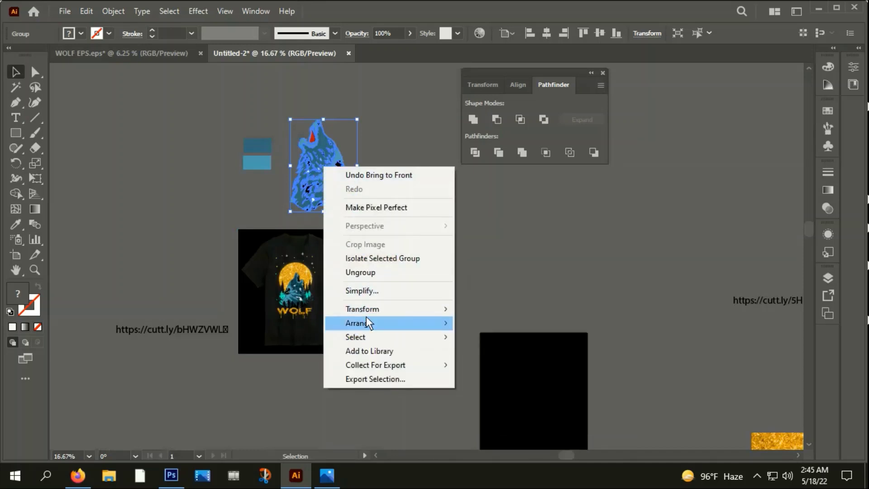
click(490, 353)
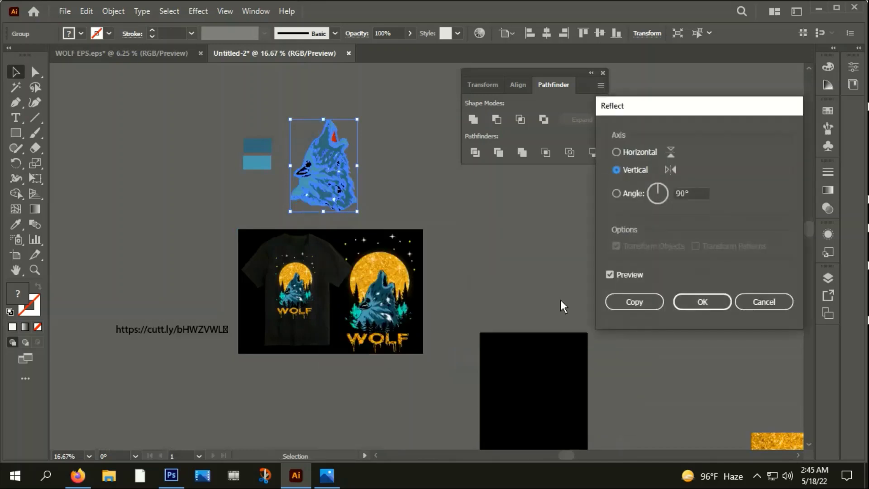
click(692, 301)
scroll(591, 273, down, 2)
scroll(590, 274, right, 3)
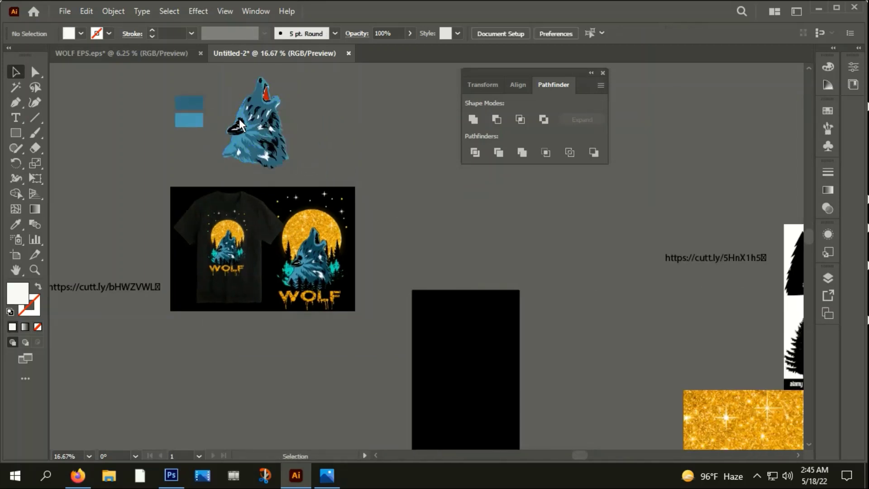
drag(239, 119, 479, 367)
scroll(589, 317, down, 2)
scroll(589, 316, right, 2)
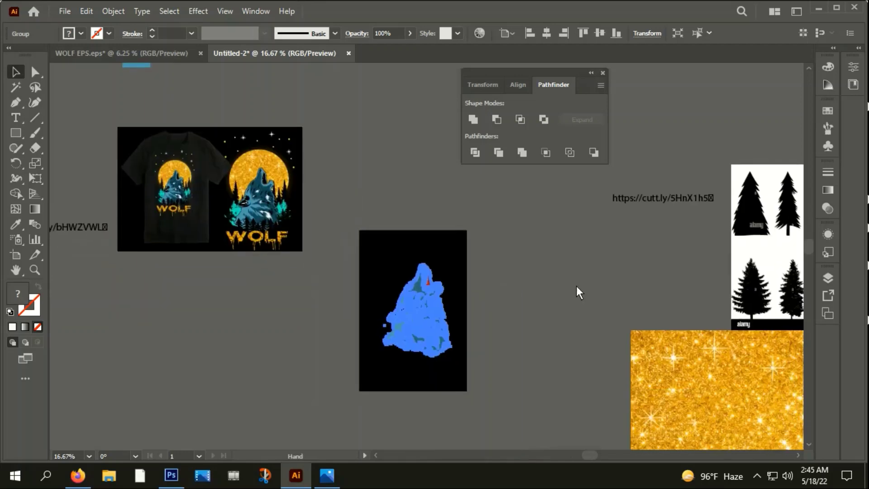
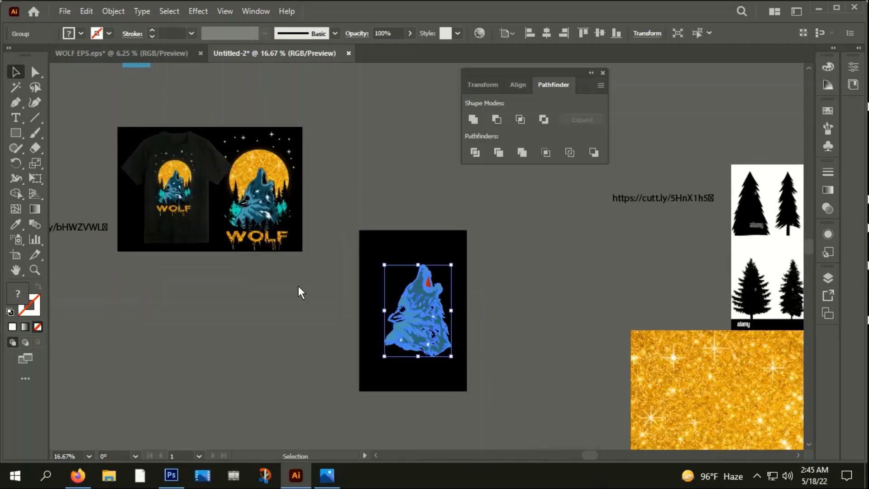
Step: Move the wolf off the artboard and ungroup its nested groups twice
drag(416, 314, 289, 338)
click(395, 362)
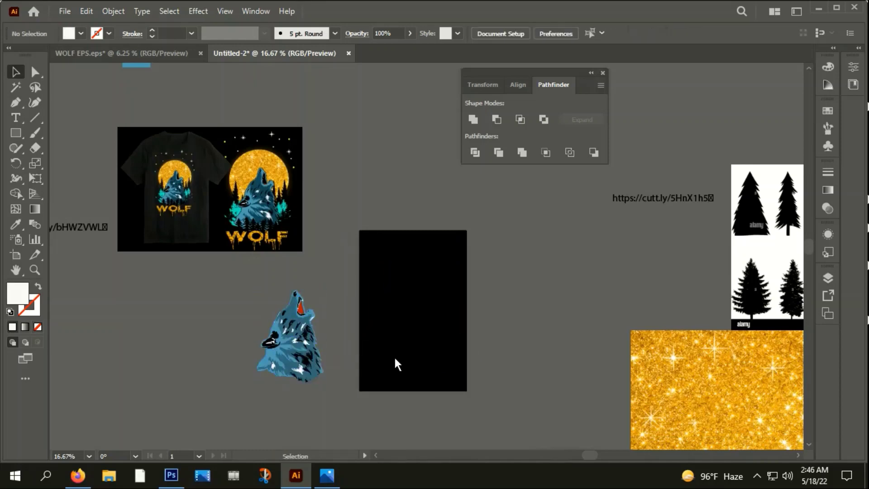
alt+scroll(322, 283, up, 4)
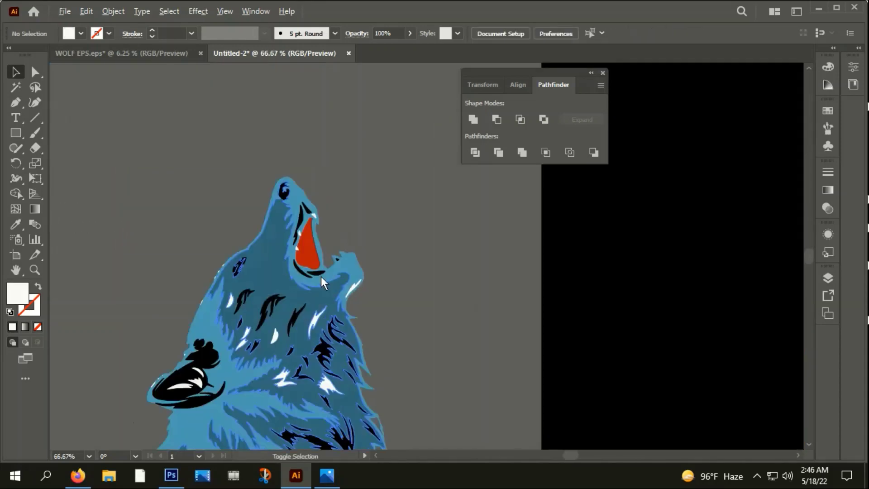
alt+scroll(321, 277, up, 2)
right_click(321, 293)
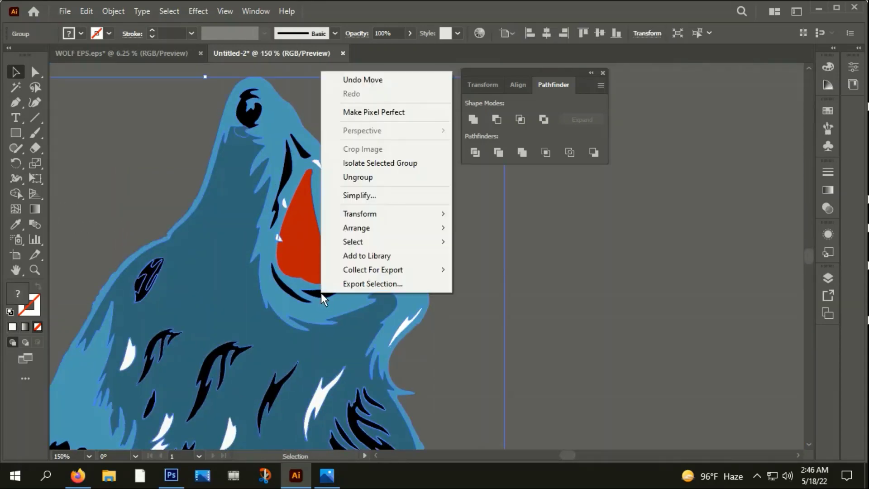
click(357, 178)
click(460, 212)
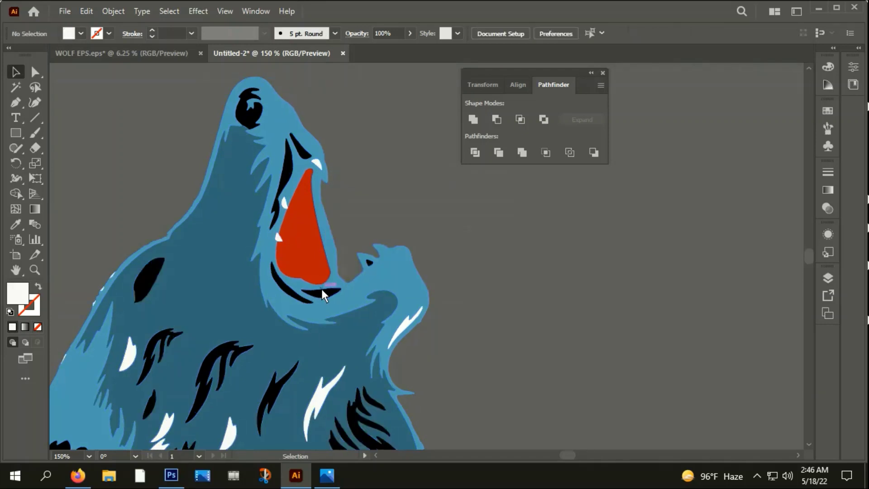
click(321, 292)
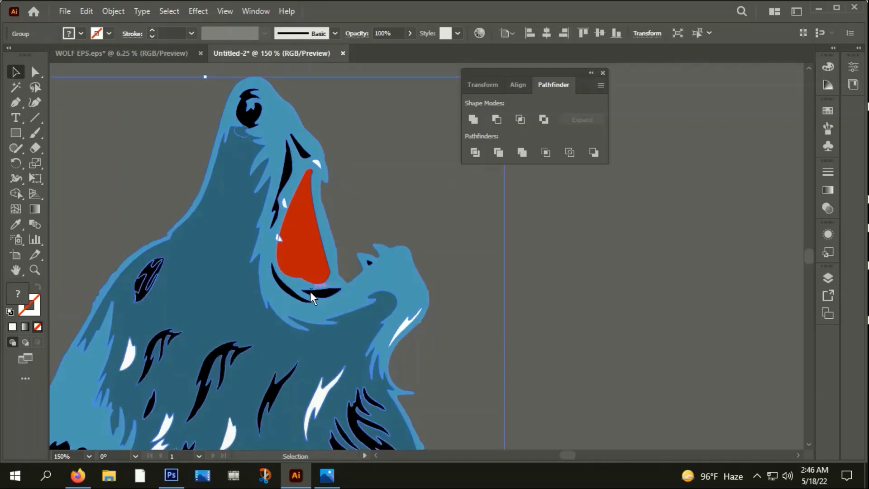
right_click(337, 296)
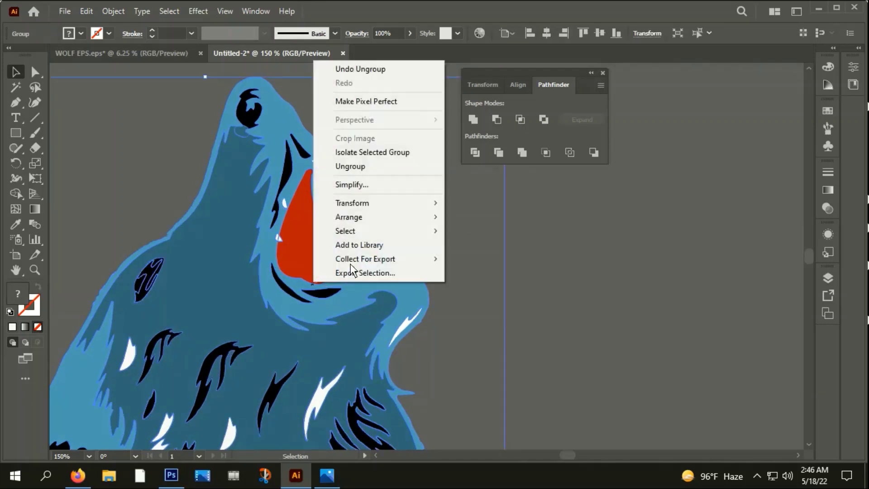
click(357, 167)
Step: Recolour the black line under the jaw with the red tongue colour via Eyedropper
click(328, 293)
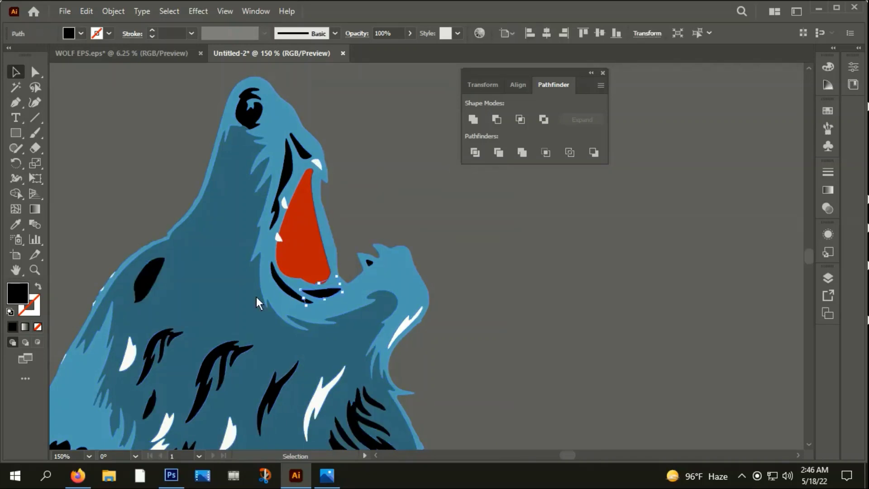
key(i)
click(285, 228)
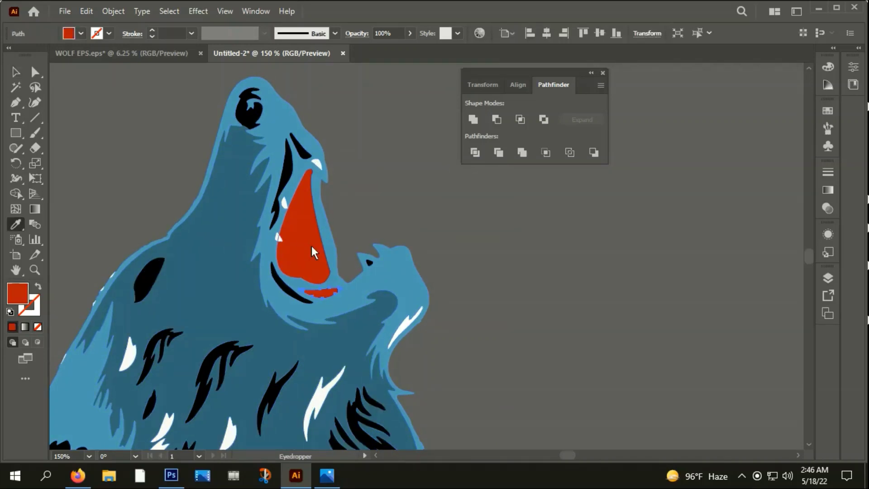
click(15, 72)
Step: Regroup all the wolf pieces and place the wolf back on the black artboard
click(128, 136)
scroll(494, 229, down, 2)
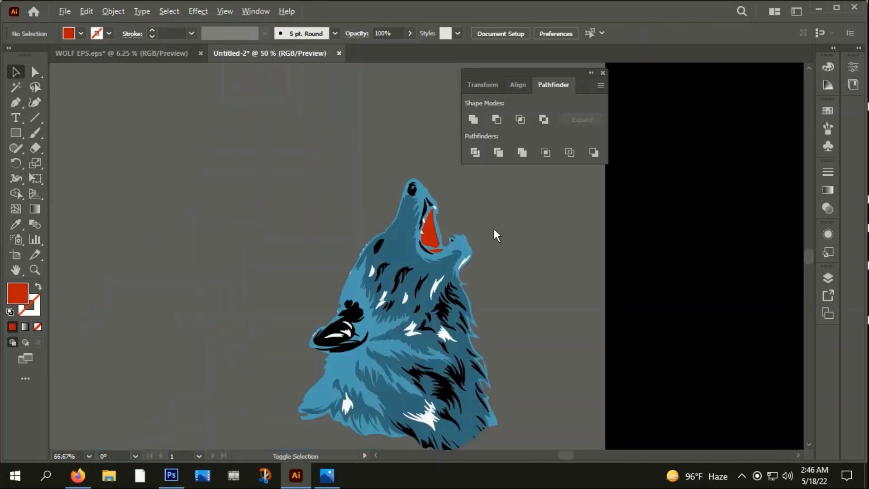
scroll(453, 226, down, 2)
drag(526, 384, 492, 291)
right_click(492, 290)
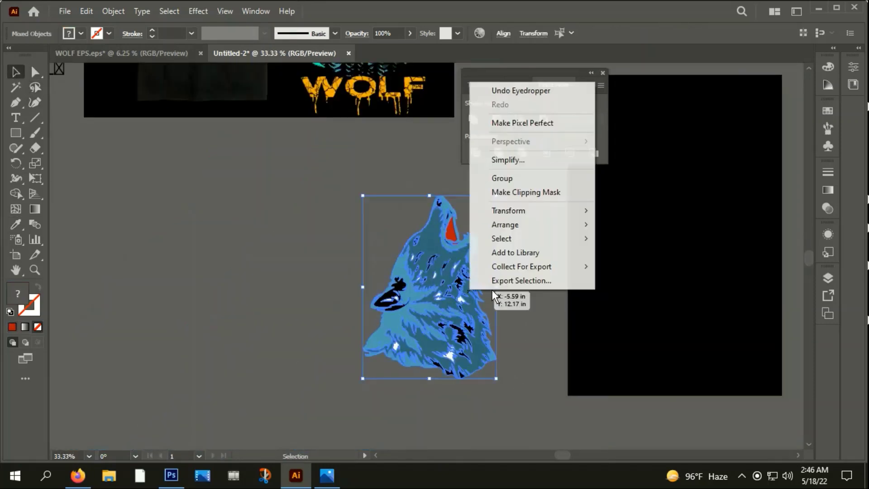
click(509, 183)
scroll(499, 198, down, 2)
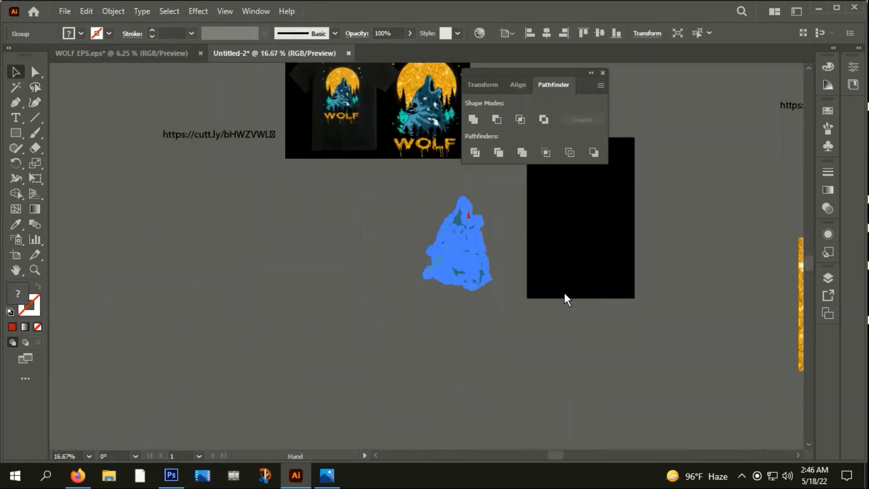
drag(564, 294, 378, 334)
drag(256, 314, 374, 300)
Step: Centre the wolf horizontally and draw a red circle centred on the artboard
click(548, 33)
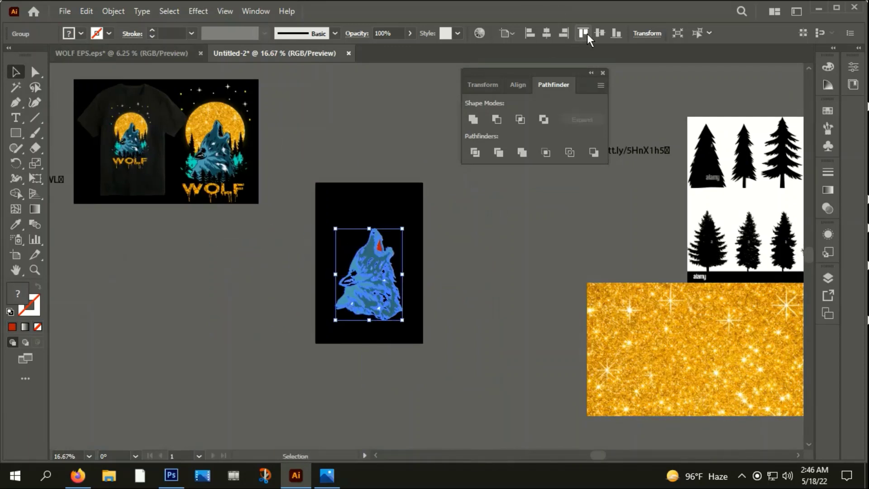
click(508, 259)
drag(508, 259, 479, 256)
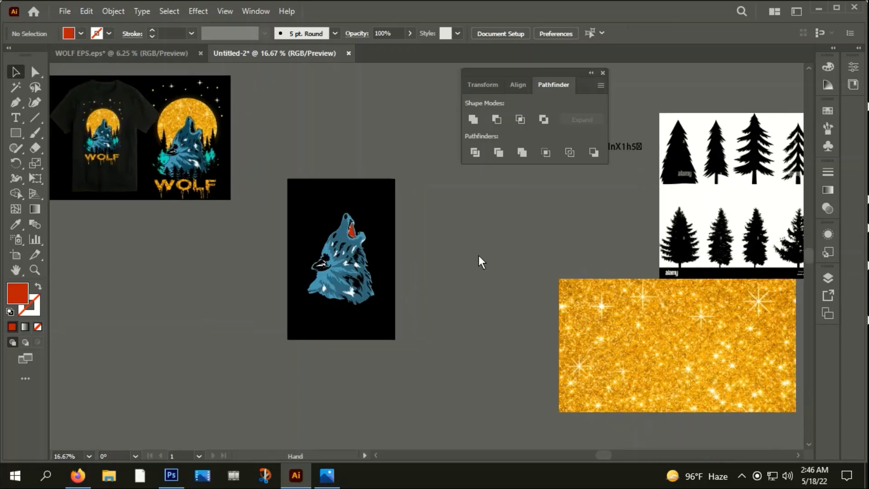
scroll(200, 144, down, 1)
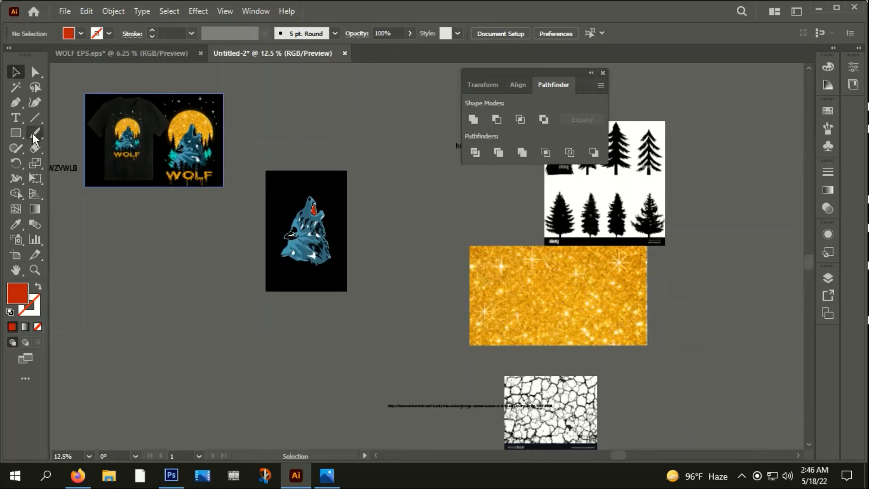
click(16, 132)
click(53, 165)
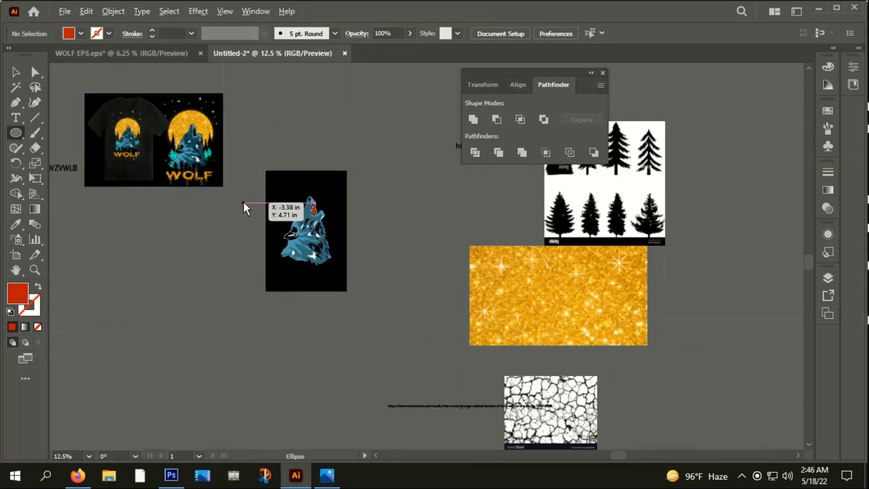
drag(304, 227, 319, 260)
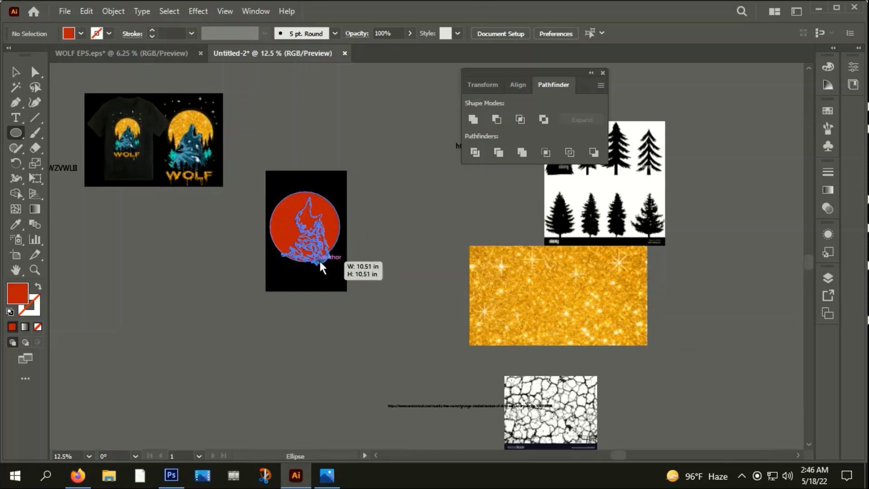
click(546, 33)
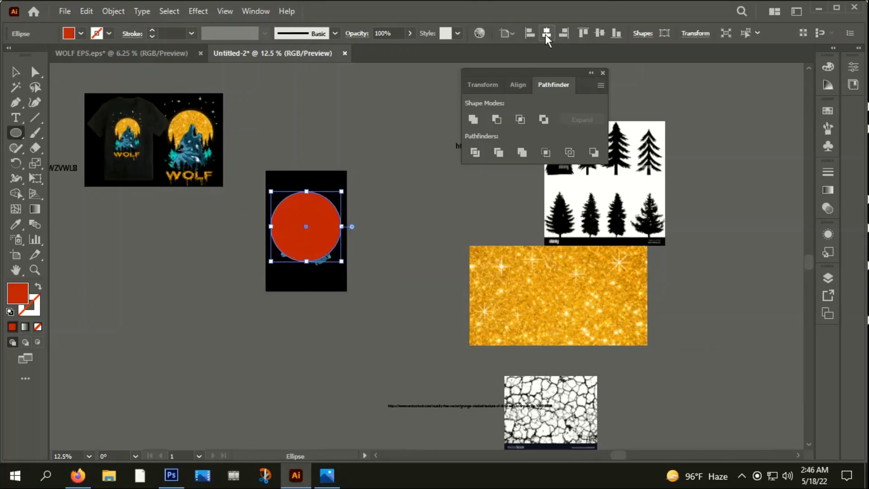
click(600, 32)
Step: Put the red circle behind the wolf
click(15, 71)
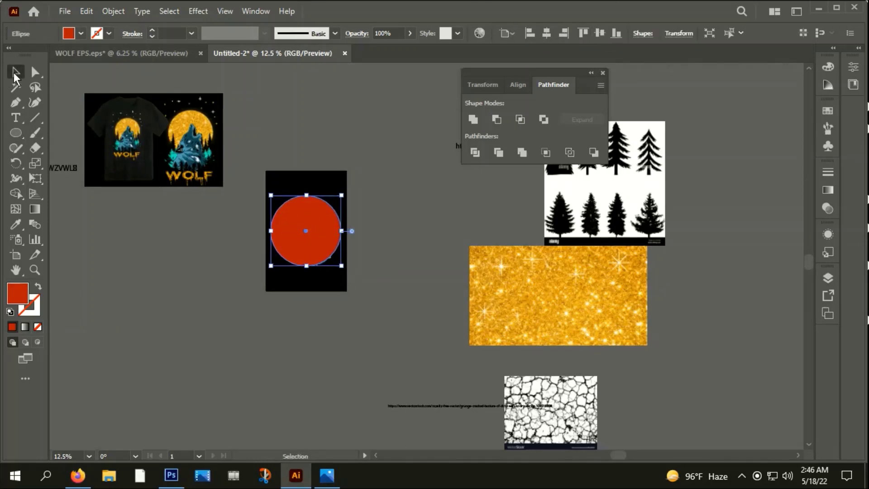
click(349, 156)
click(313, 225)
key(Delete)
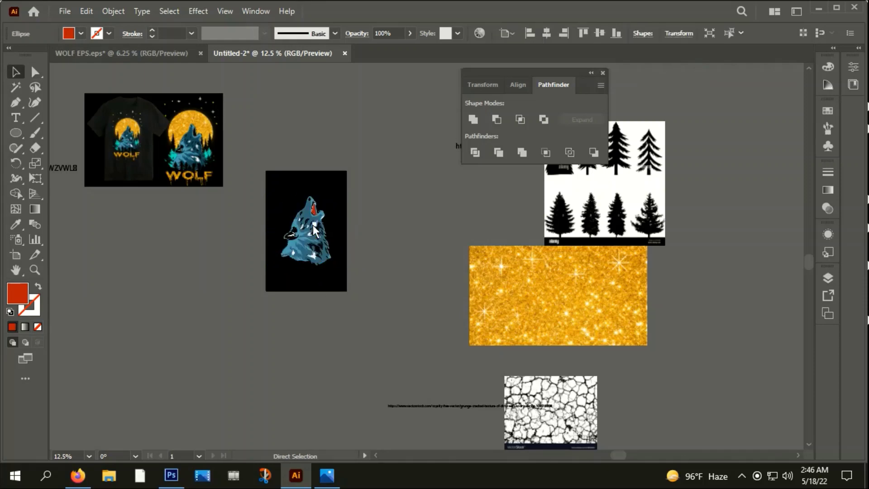
click(317, 232)
key(a)
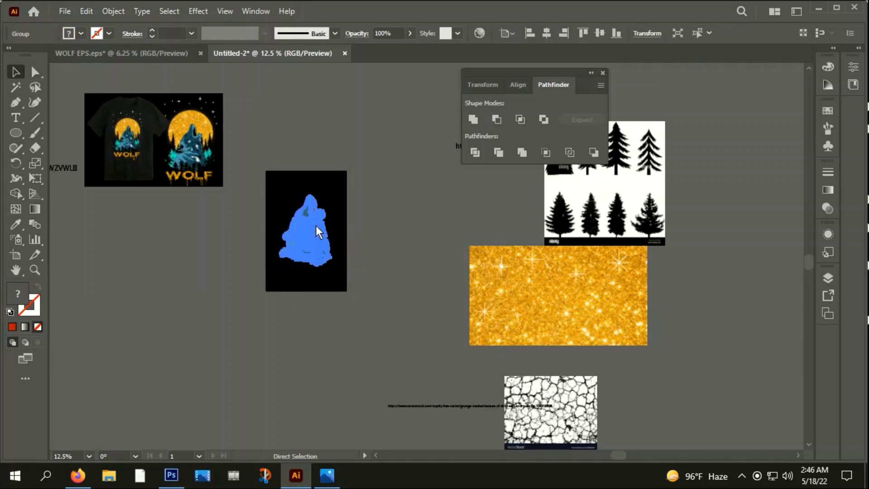
key(ctrl+z)
Step: Move the wolf down over the red circle
alt+scroll(335, 262, up, 2)
click(433, 221)
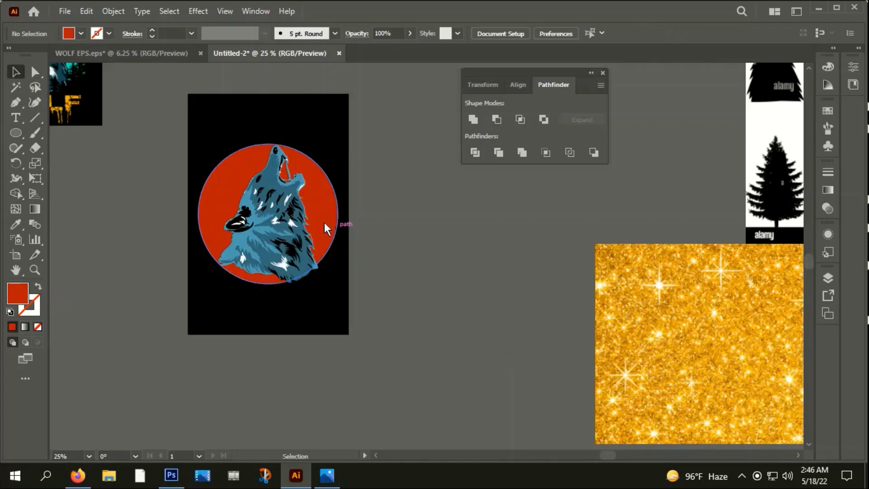
drag(275, 204, 271, 242)
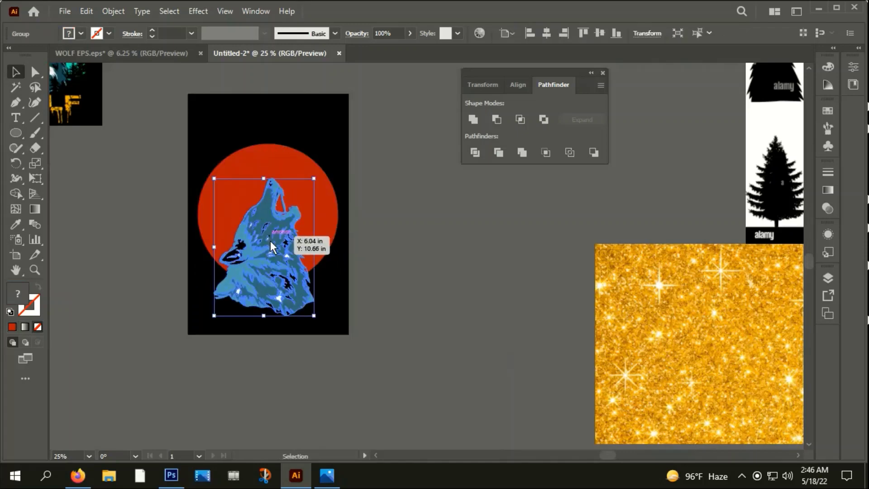
click(438, 233)
alt+scroll(438, 232, down, 1)
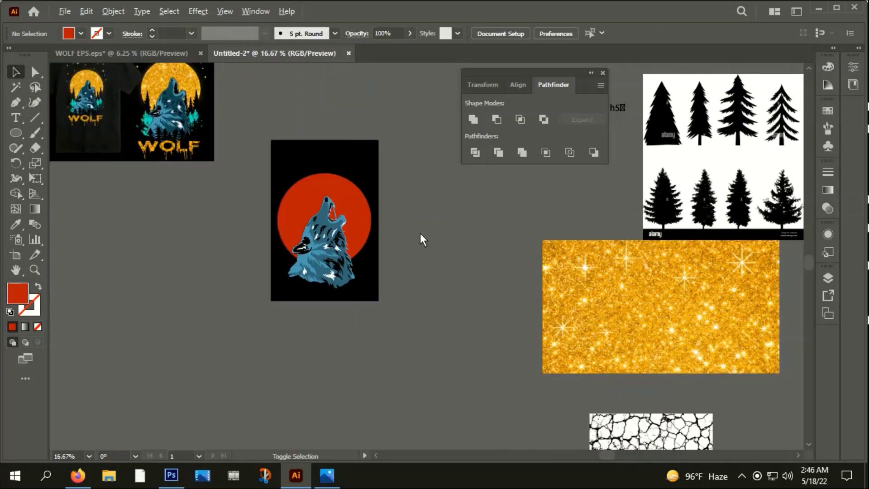
alt+scroll(155, 81, up, 2)
alt+scroll(503, 353, down, 3)
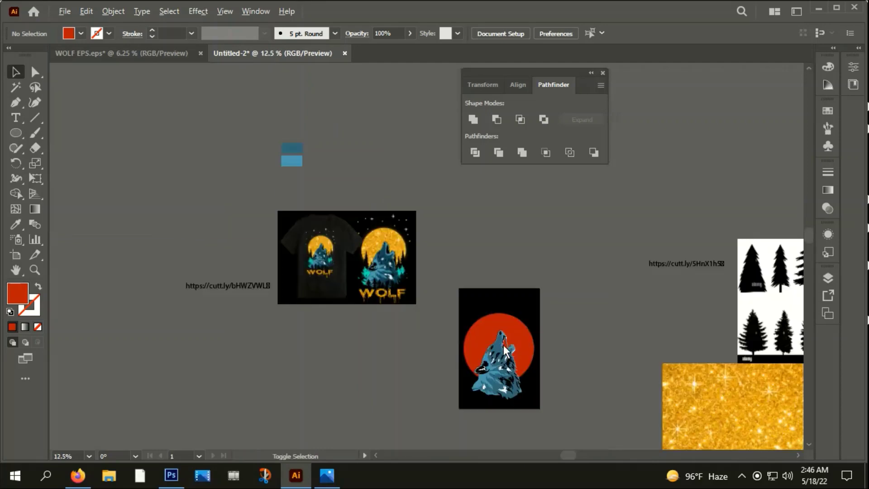
drag(590, 268, 550, 326)
scroll(453, 331, down, 3)
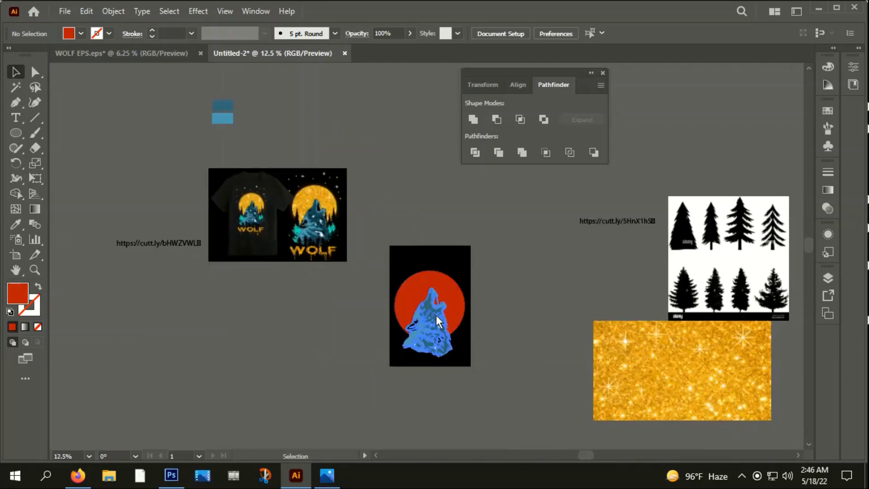
Step: Readjust the wolf on the circle and bring the gold glitter image into view
mouse_move(437, 321)
mouse_down()
mouse_move(438, 199)
mouse_move(438, 324)
mouse_up()
click(498, 208)
scroll(437, 197, up, 2)
scroll(436, 196, down, 2)
mouse_move(526, 319)
mouse_down()
mouse_move(499, 230)
mouse_move(490, 279)
mouse_up()
click(619, 347)
mouse_move(619, 347)
mouse_down()
mouse_move(302, 260)
mouse_move(360, 252)
mouse_move(466, 312)
mouse_up()
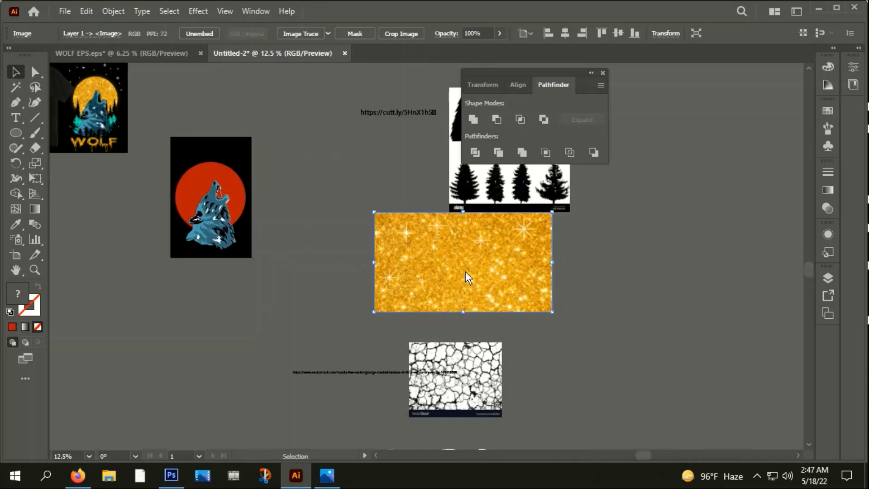
Step: Move the gold glitter image beside the wolf artboard
drag(465, 271, 370, 254)
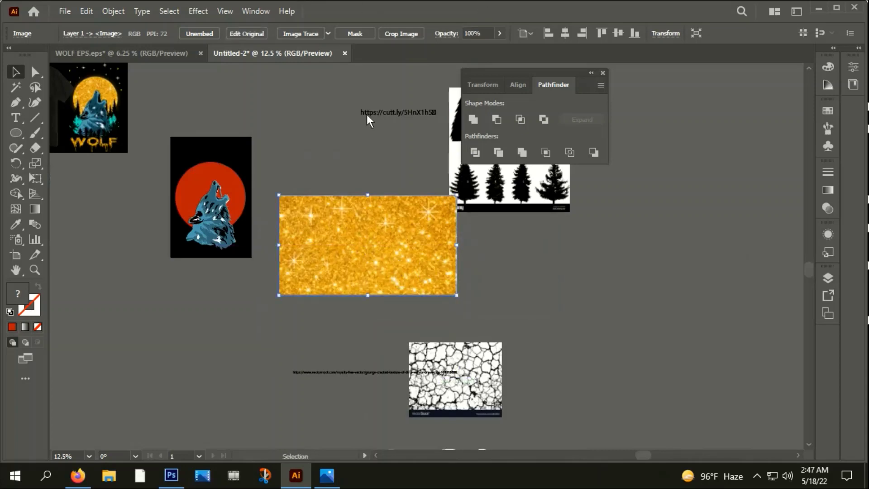
drag(356, 249, 236, 205)
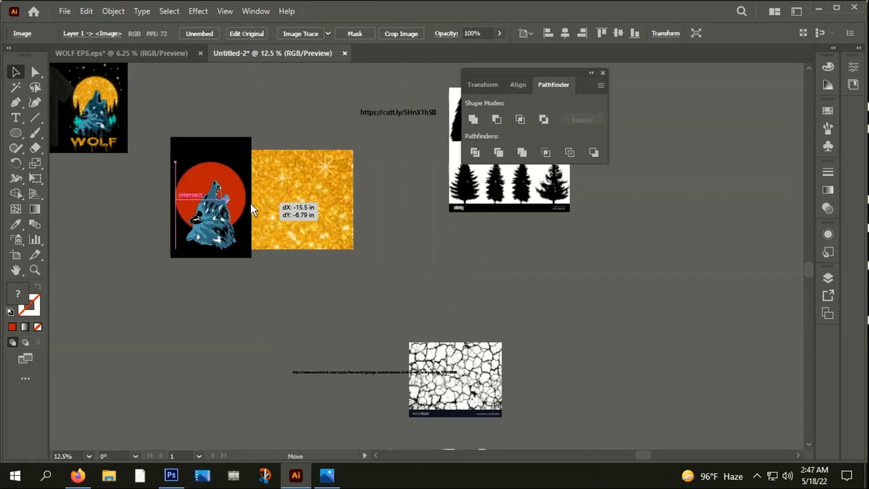
key(Delete)
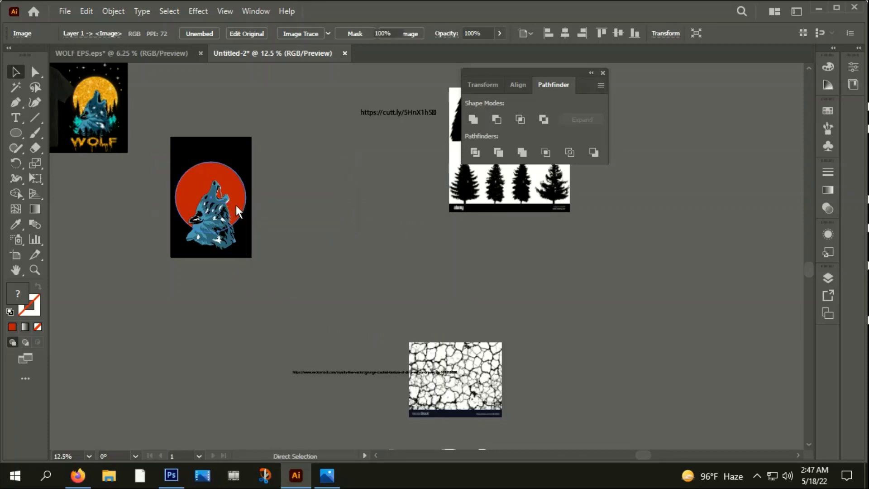
click(209, 170)
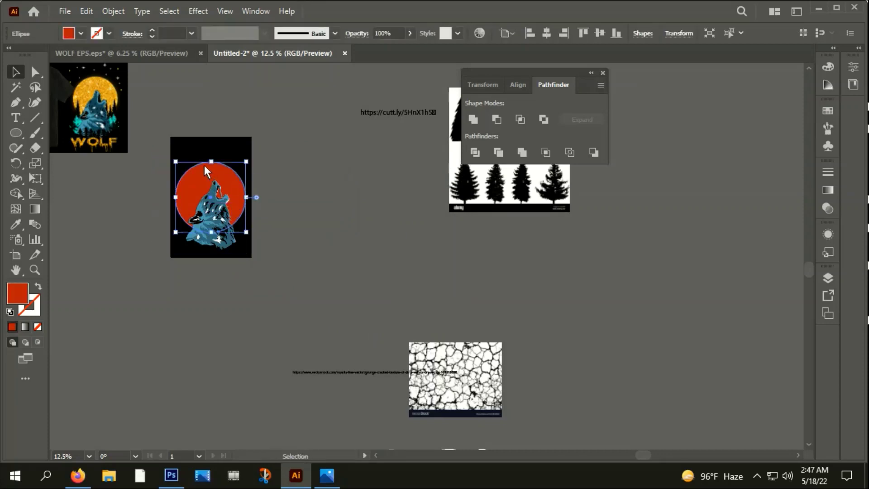
key(a)
key(ctrl+z)
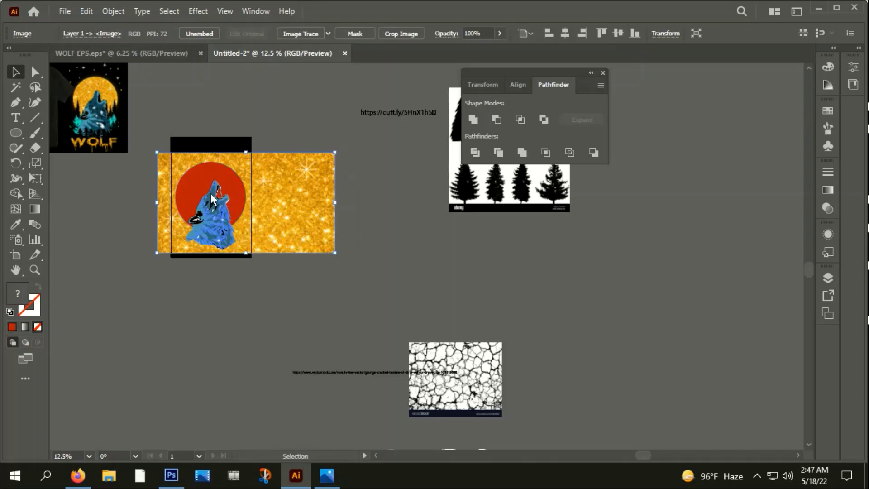
Step: Zoom to 25% and give the moon circle a white fill
key(ctrl+equal)
click(193, 167)
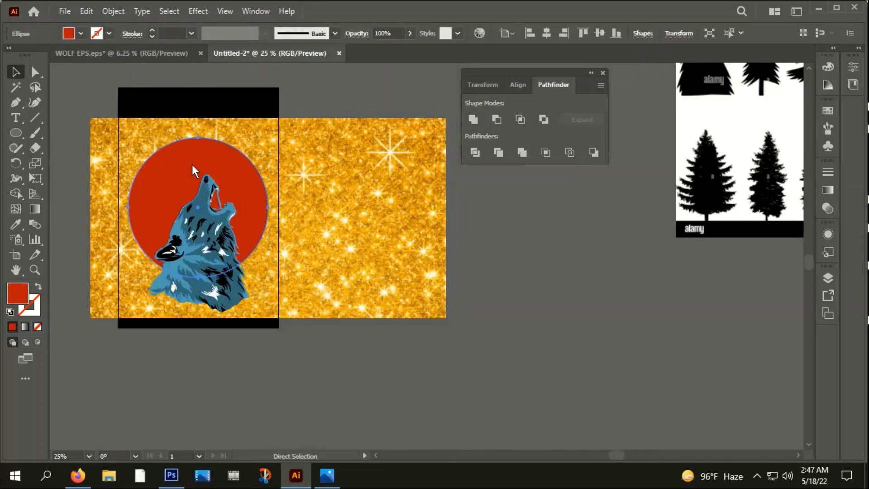
key(v)
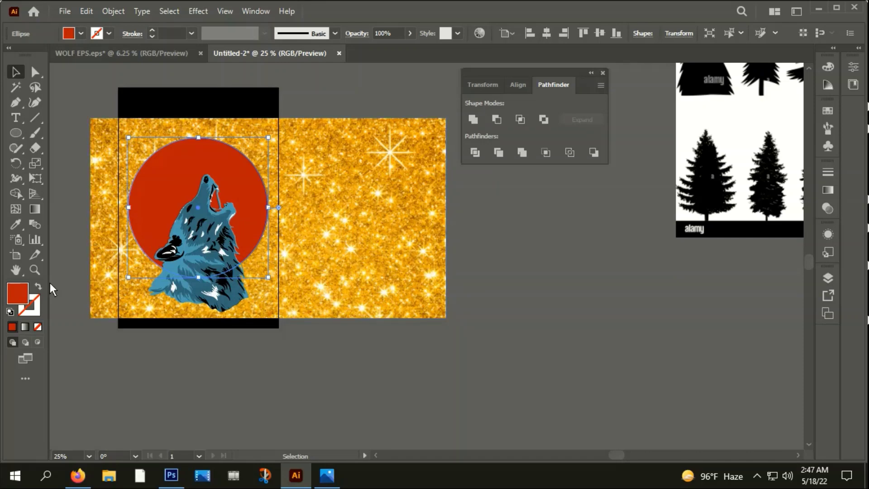
double_click(15, 291)
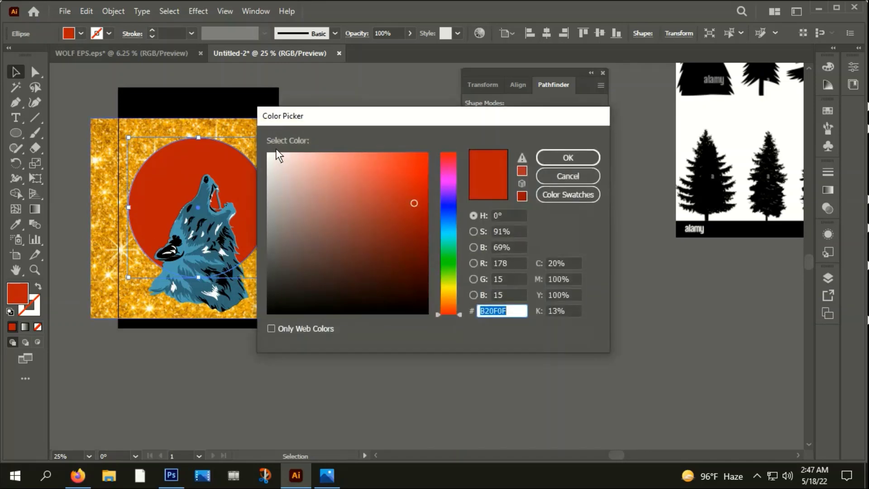
click(271, 155)
click(569, 157)
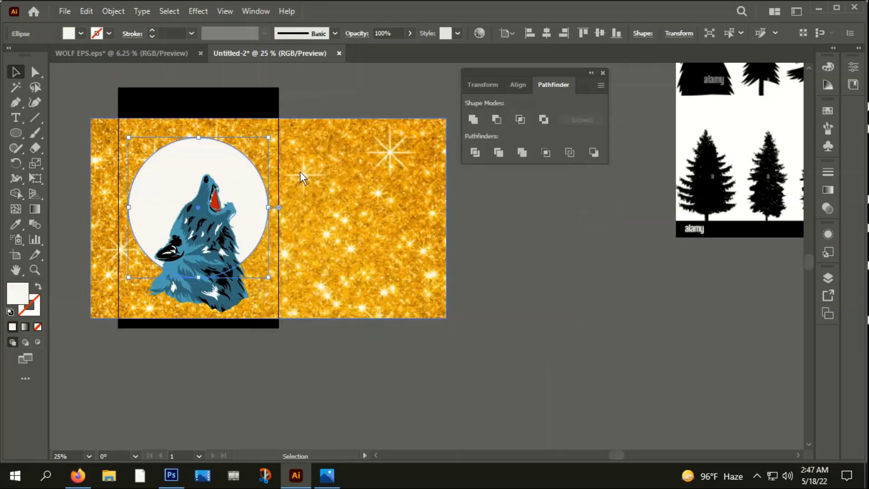
Step: Swap the white fill into a stroke, leaving a white 6 pt outline ring
drag(212, 151, 270, 158)
key(ctrl+z)
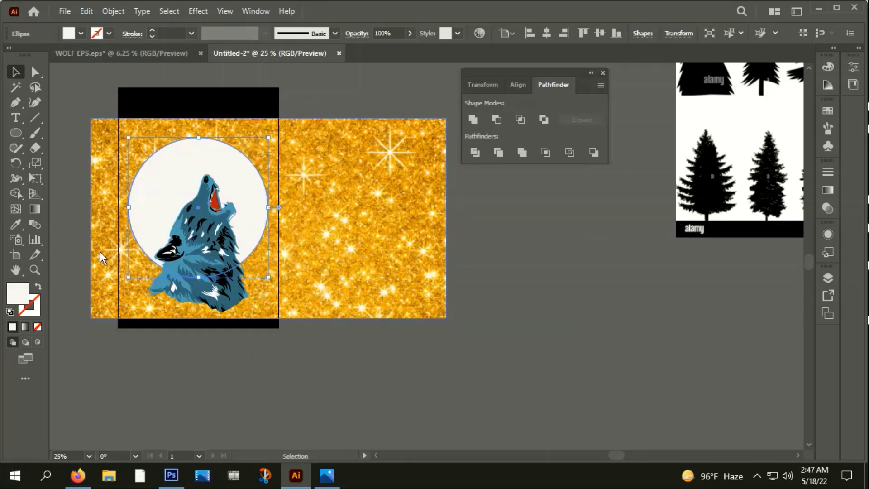
click(40, 287)
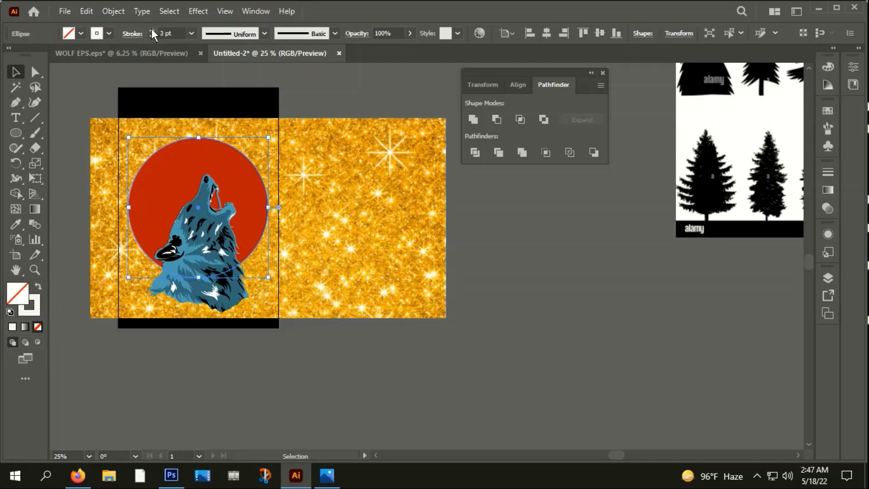
click(336, 102)
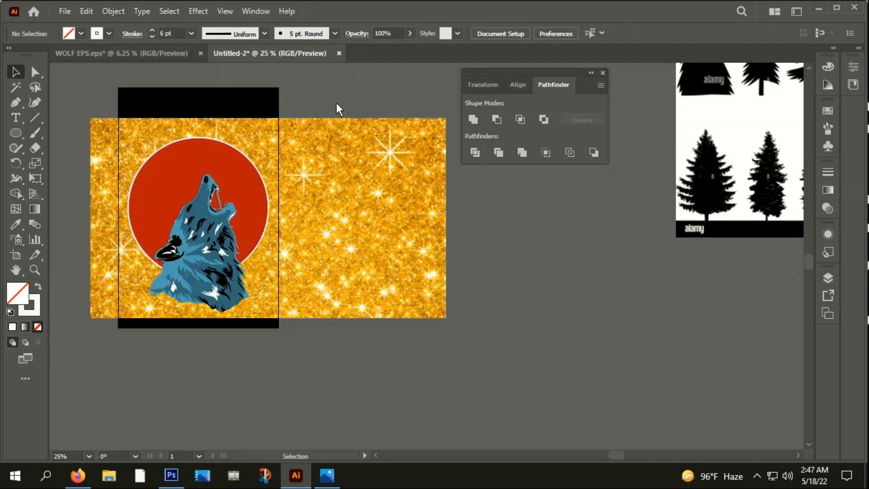
click(354, 185)
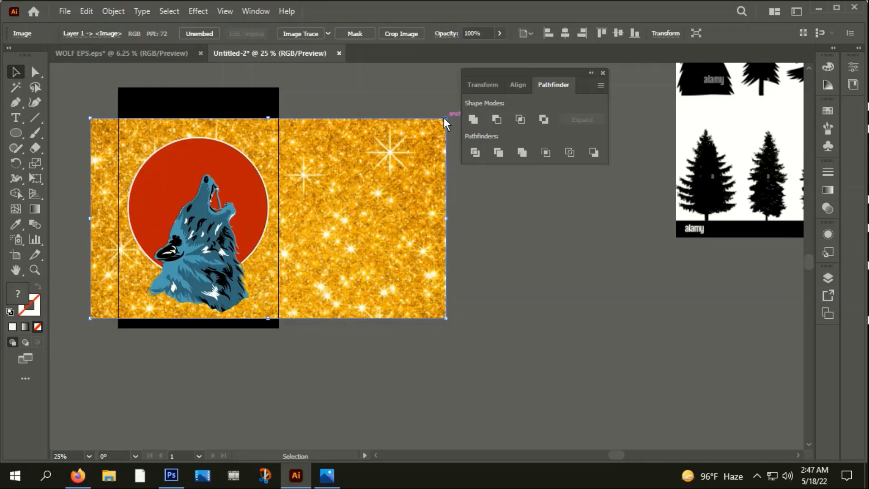
Step: Scale the glitter image over the moon circle and clip it to the circle with Make Clipping Mask
drag(446, 119, 394, 147)
mouse_move(357, 207)
mouse_down()
mouse_move(297, 200)
mouse_move(295, 191)
mouse_up()
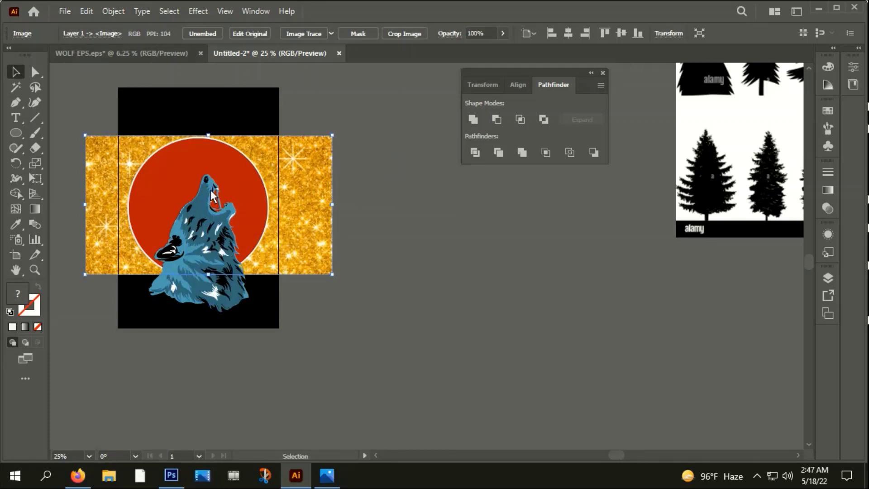
click(312, 122)
click(306, 145)
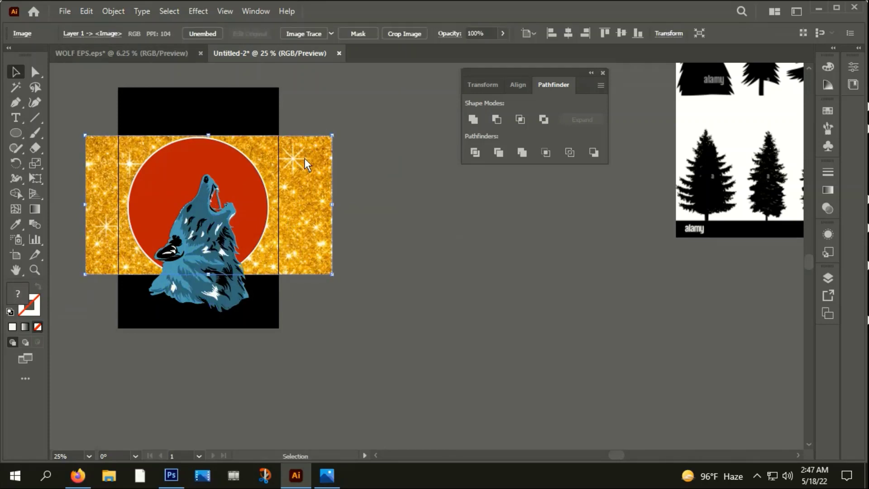
shift+click(164, 181)
right_click(164, 181)
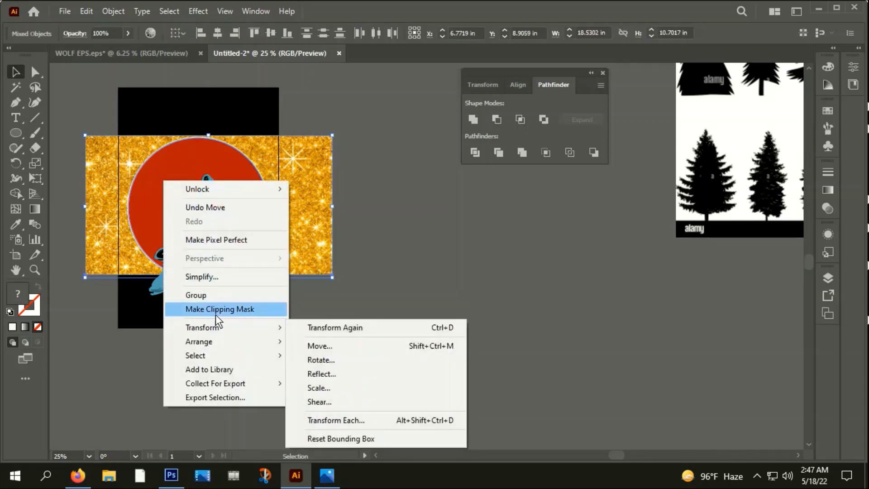
click(229, 311)
click(436, 291)
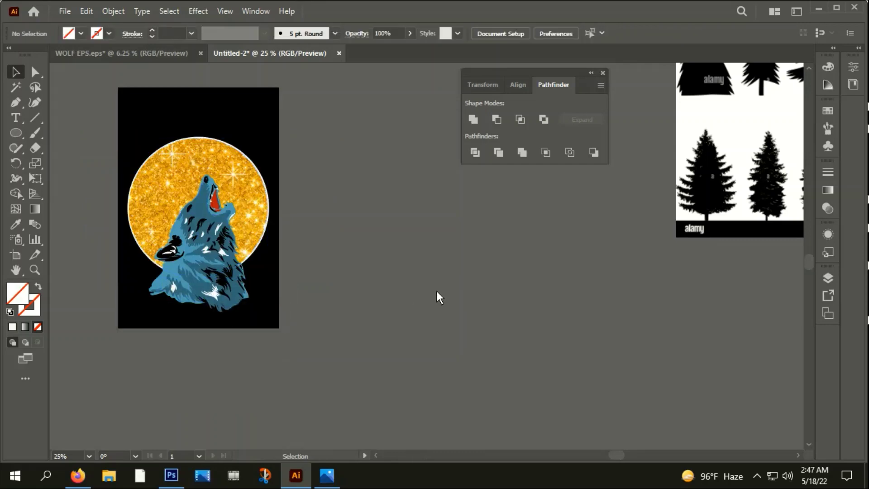
scroll(201, 169, up, 2)
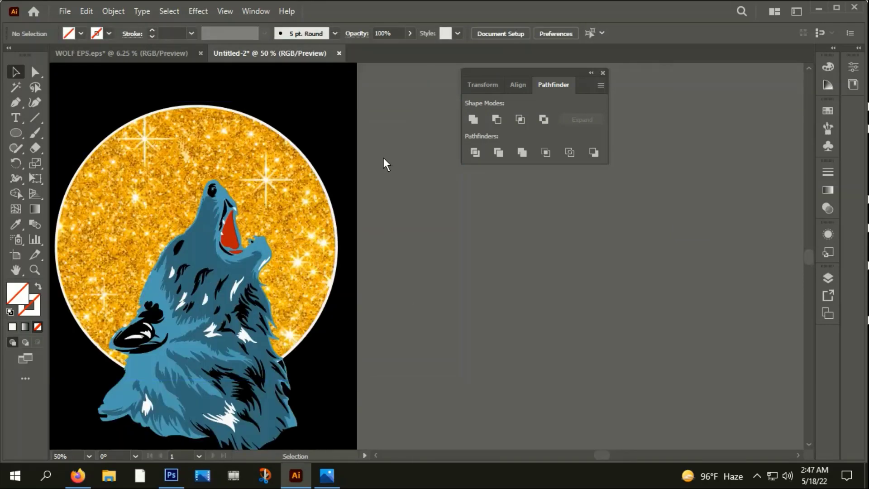
Step: Set the white outline ring to 10 pt and expand its fill and stroke into shapes
click(310, 166)
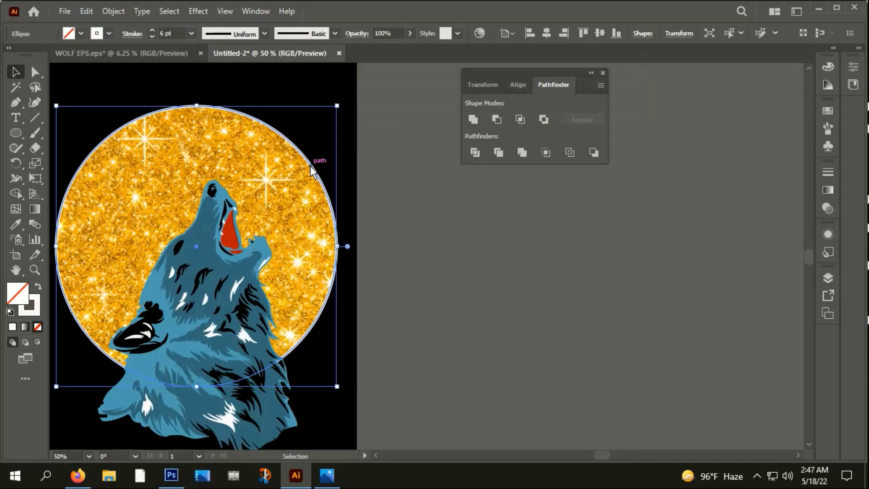
click(153, 29)
click(153, 29)
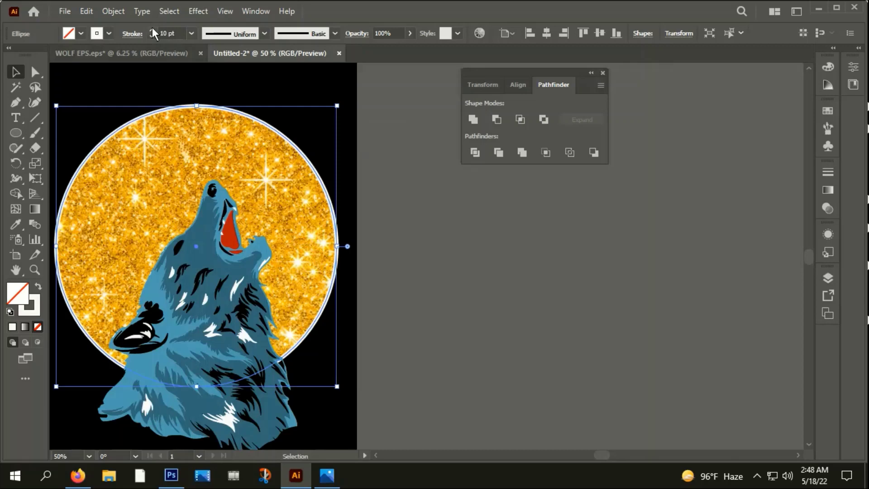
click(114, 11)
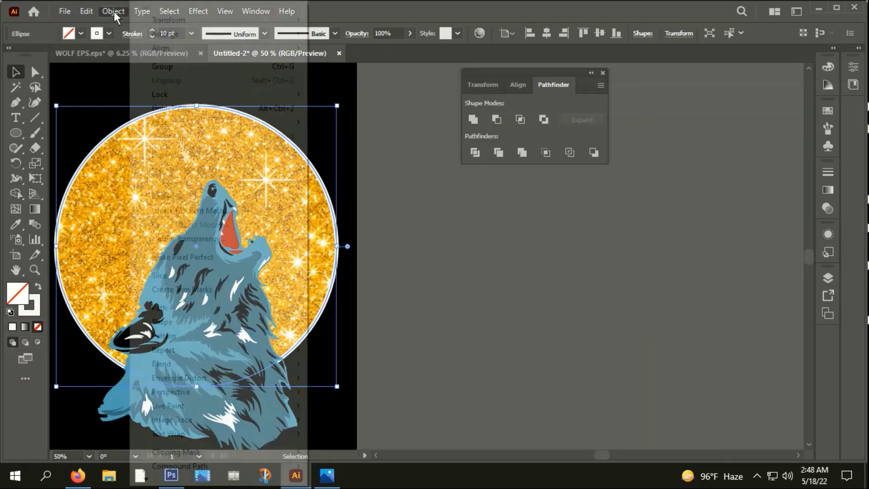
click(152, 156)
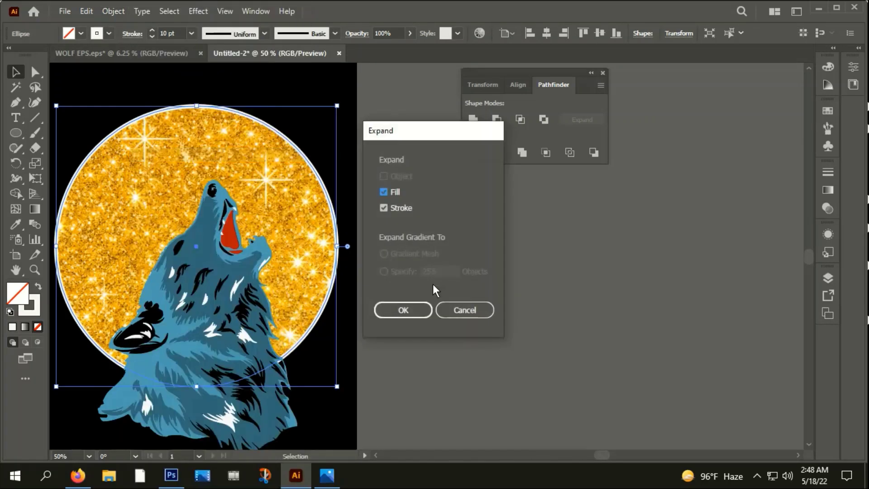
click(402, 309)
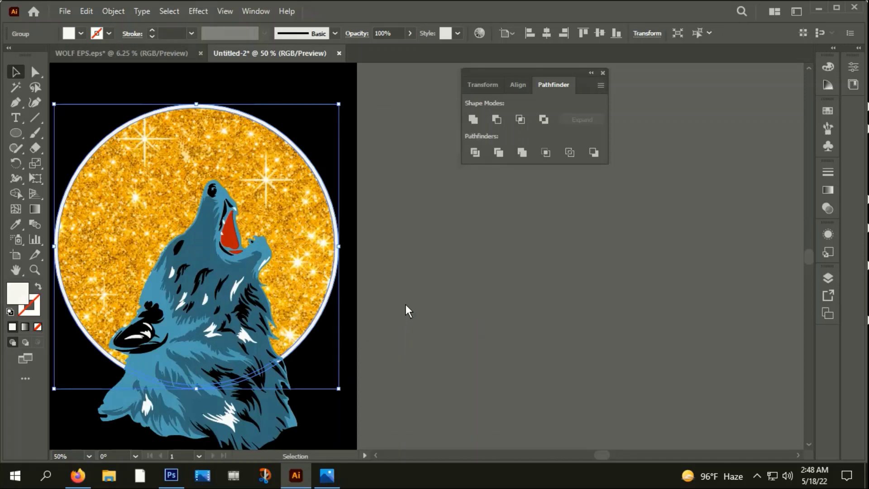
Step: Recolour the ring's fill to gold FCB606
double_click(17, 294)
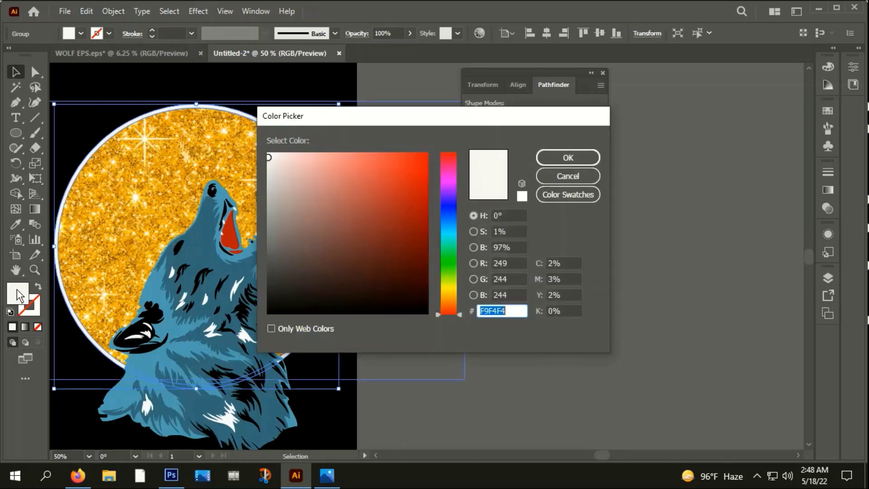
click(448, 295)
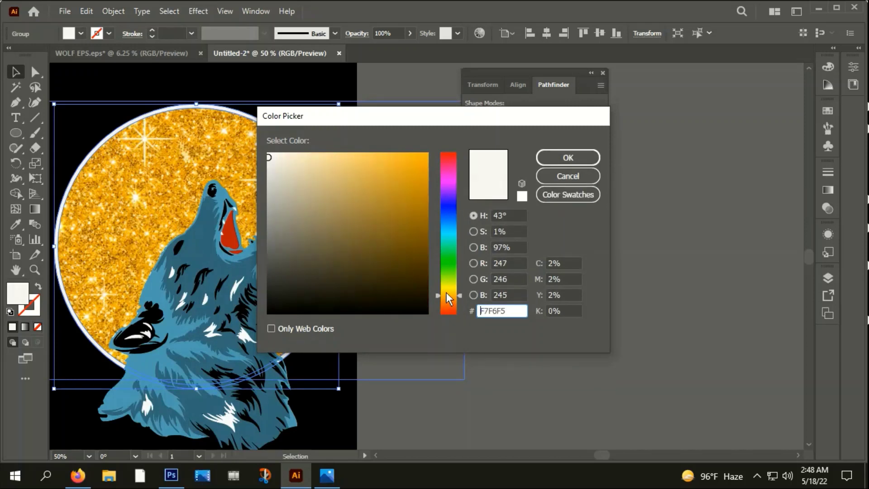
click(426, 154)
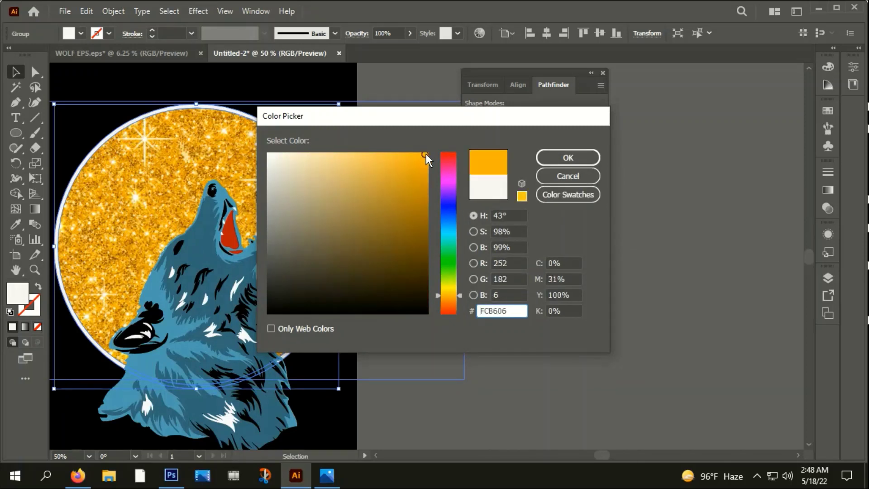
click(552, 158)
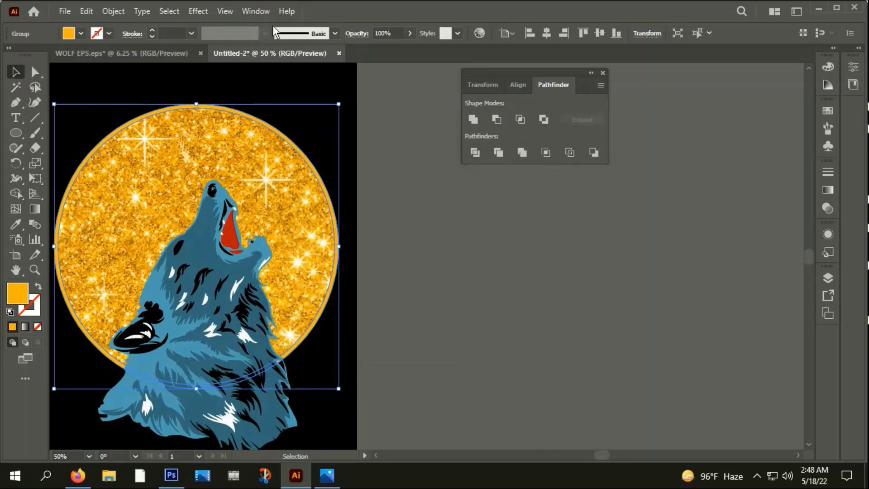
Step: Apply a Gaussian Blur of about 59.9 pixels to the ring for a glow
click(197, 10)
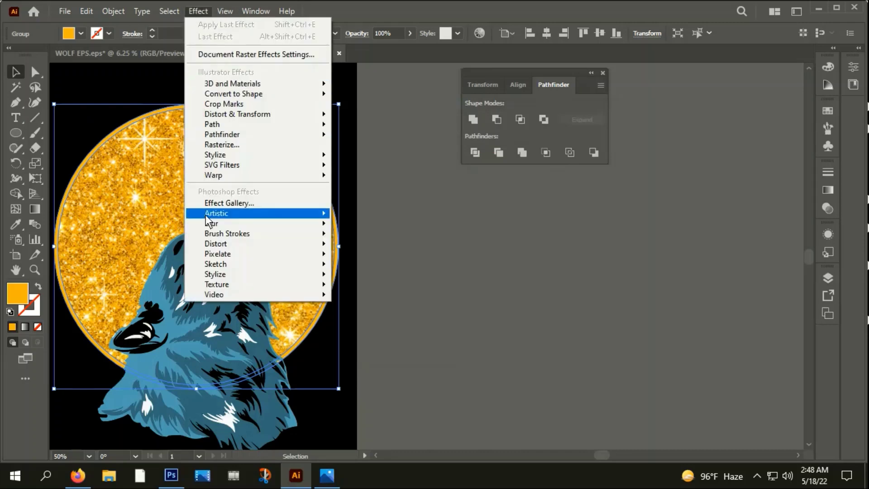
mouse_move(212, 223)
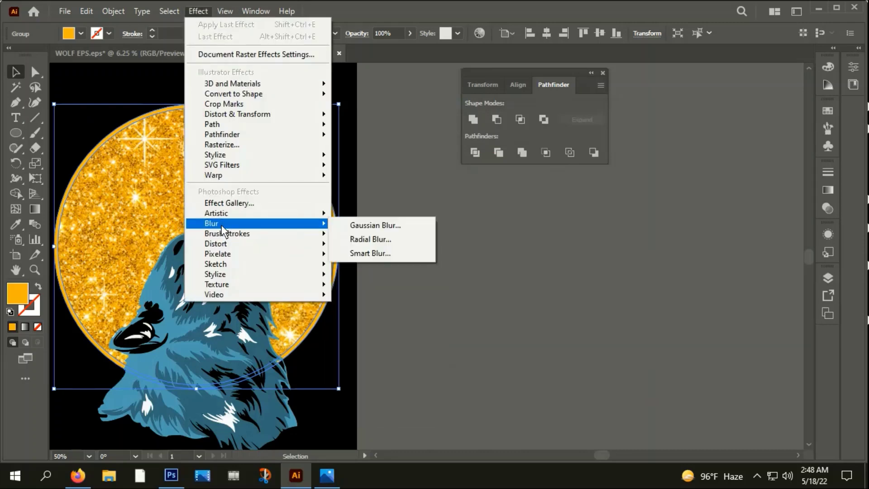
click(421, 226)
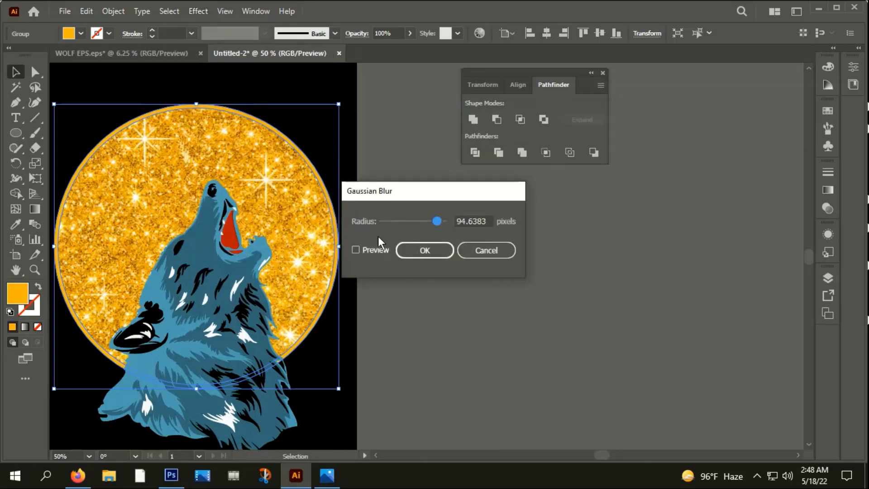
click(355, 250)
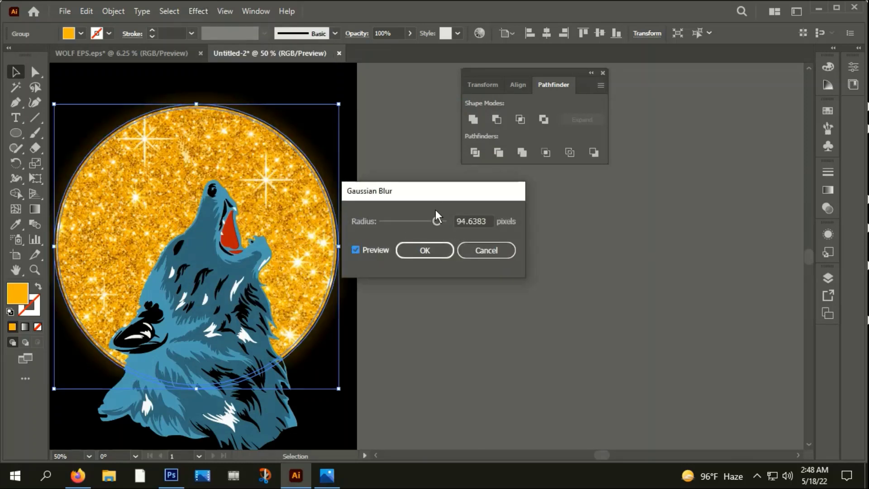
drag(435, 221, 426, 221)
click(428, 250)
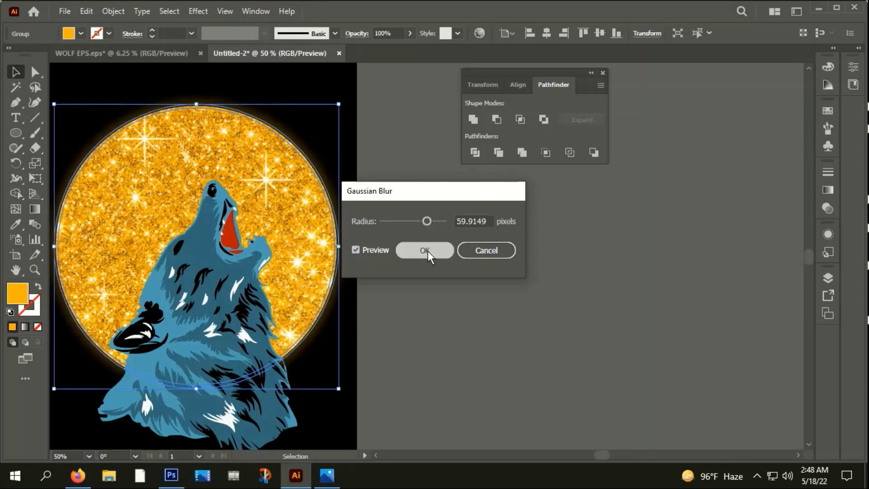
Step: Change the ring's fill to bright yellow FFFF0B
double_click(17, 294)
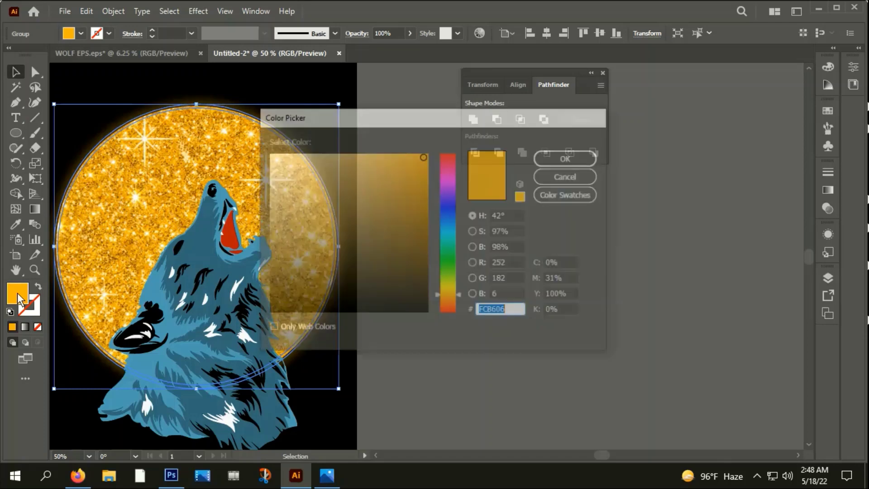
click(448, 287)
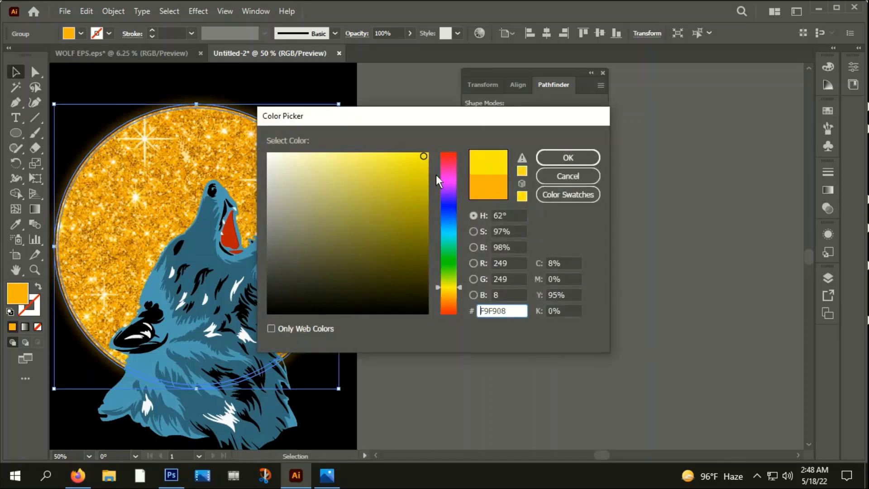
click(423, 152)
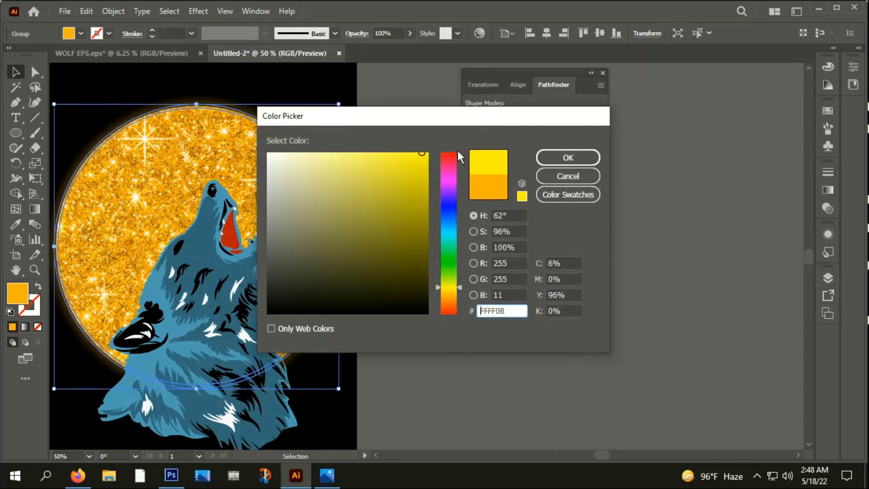
click(569, 159)
click(437, 208)
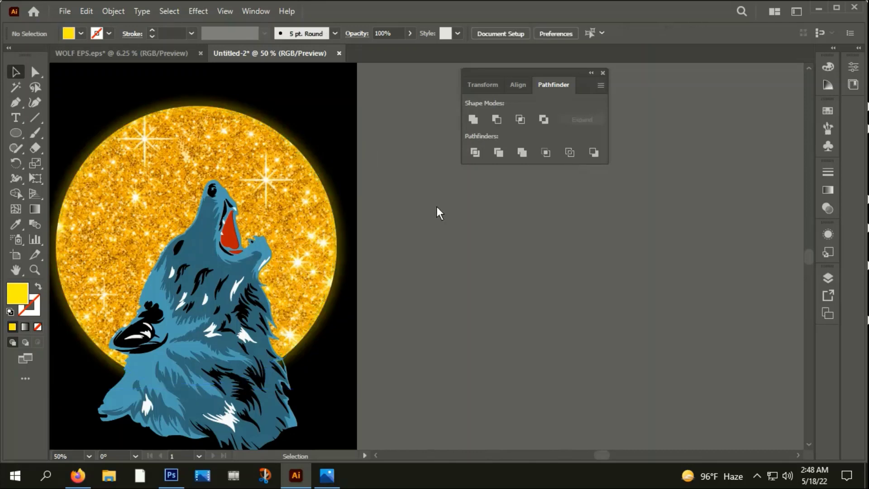
Step: Scale the wolf-and-moon group down proportionally and move it toward the top of the artboard
scroll(474, 260, down, 1)
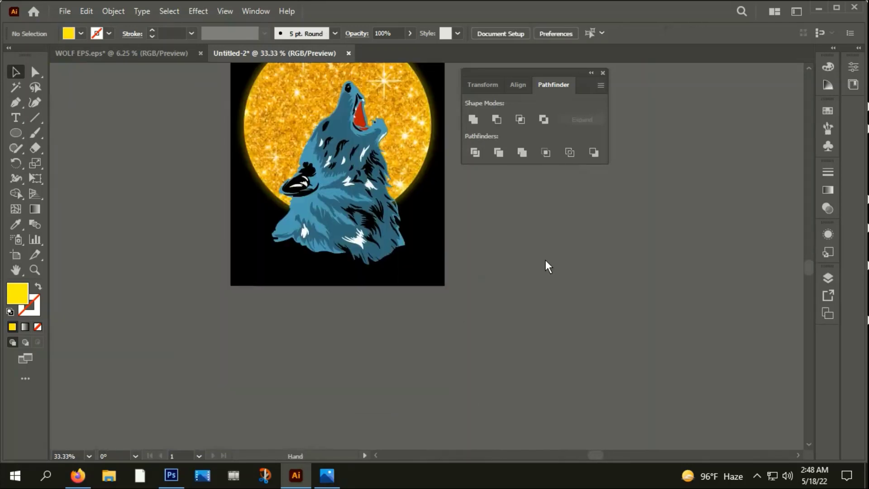
scroll(503, 290, down, 1)
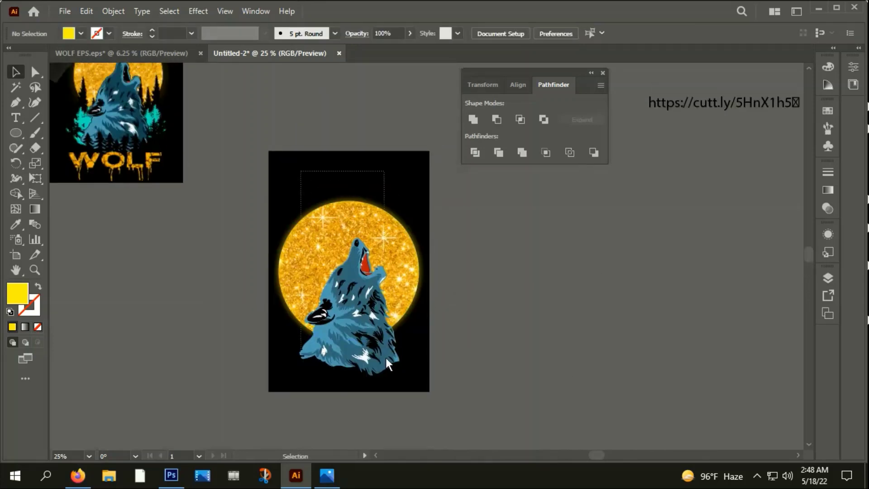
drag(285, 178, 386, 358)
drag(421, 200, 404, 220)
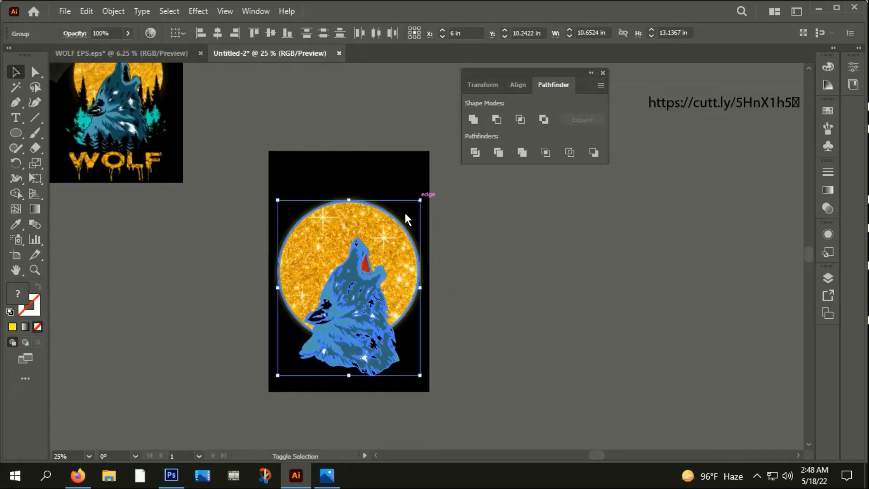
drag(353, 322, 346, 279)
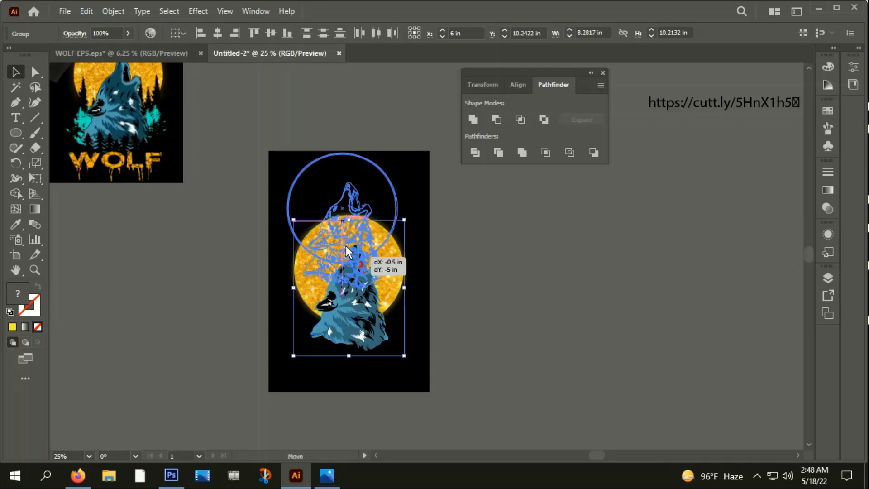
click(451, 300)
Step: Image Trace the pine tree photo and expand it into editable paths
scroll(340, 298, down, 1)
scroll(463, 301, down, 1)
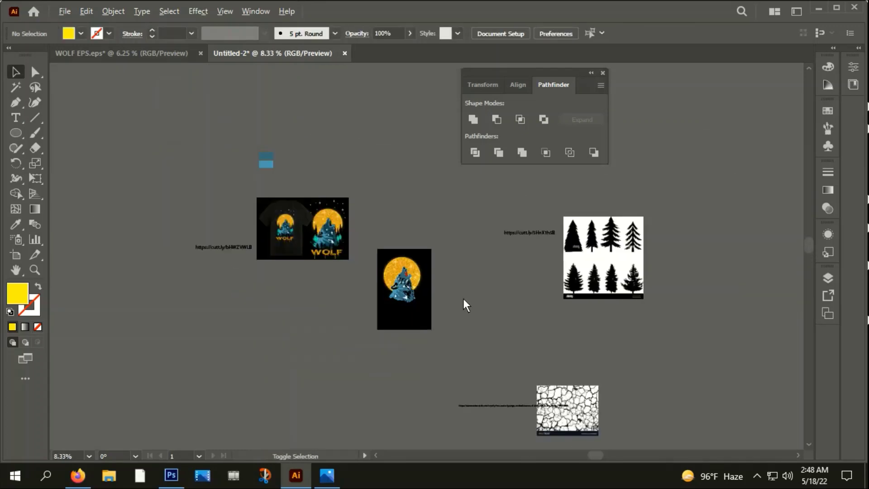
scroll(408, 299, down, 1)
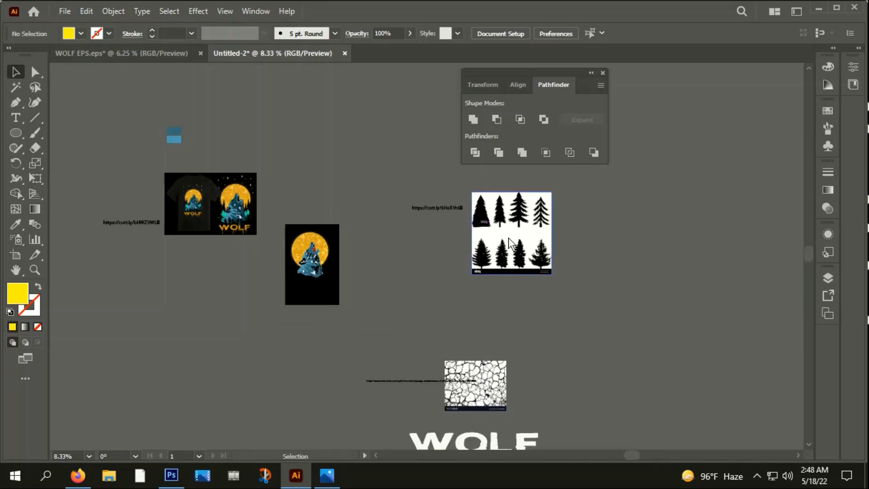
drag(511, 234, 368, 145)
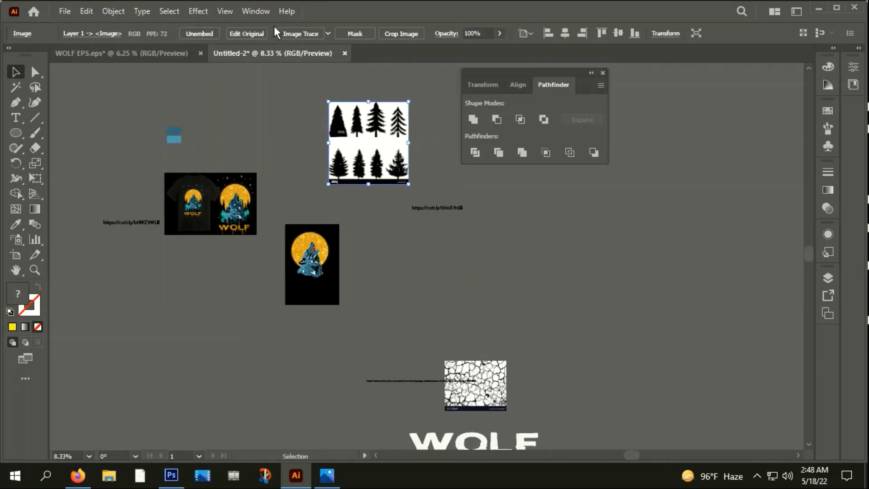
click(289, 35)
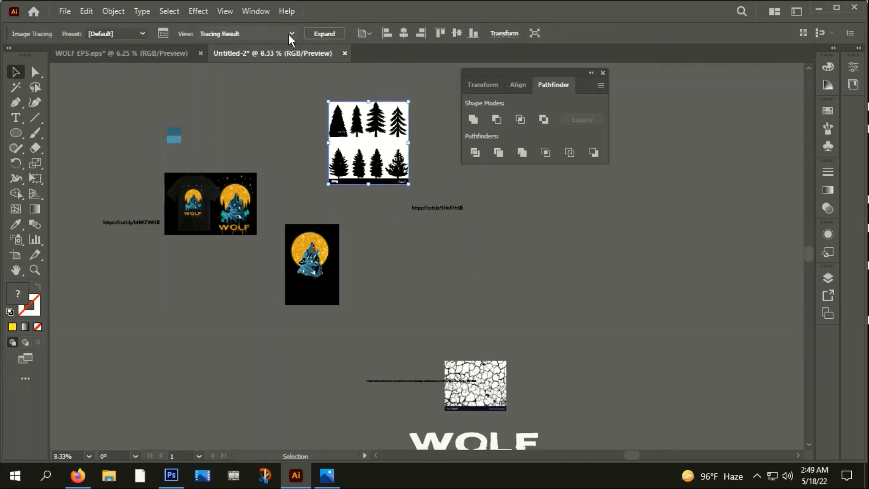
click(324, 34)
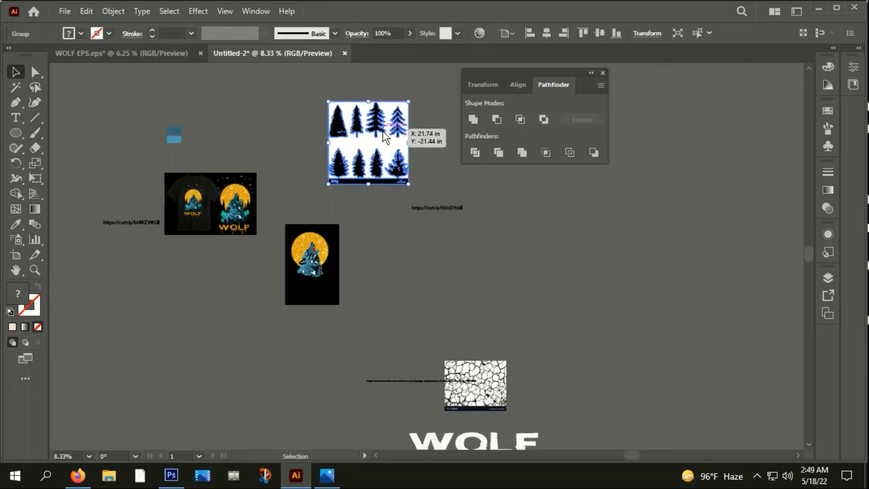
Step: Ungroup the traced trees and Alt-drag a copy of the third pine onto the wolf poster
scroll(331, 187, up, 2)
scroll(332, 188, up, 1)
right_click(359, 94)
click(390, 202)
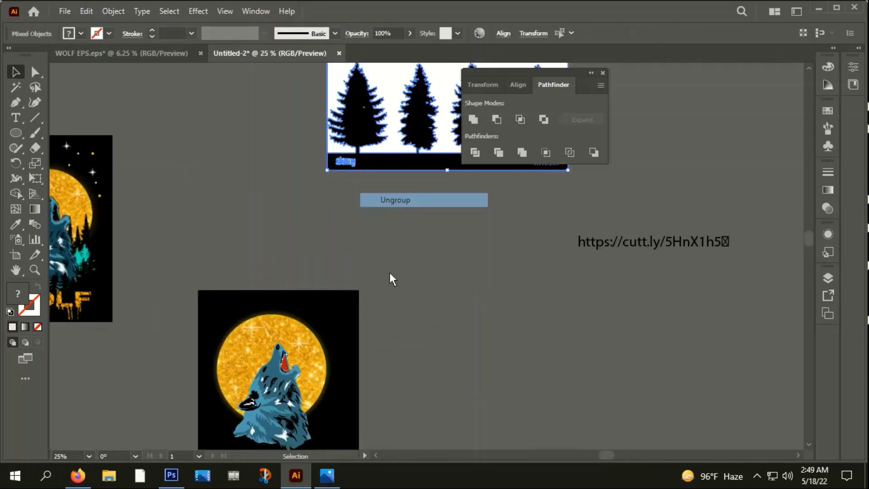
click(390, 272)
mouse_move(474, 226)
mouse_down()
mouse_move(348, 349)
mouse_move(390, 341)
mouse_up()
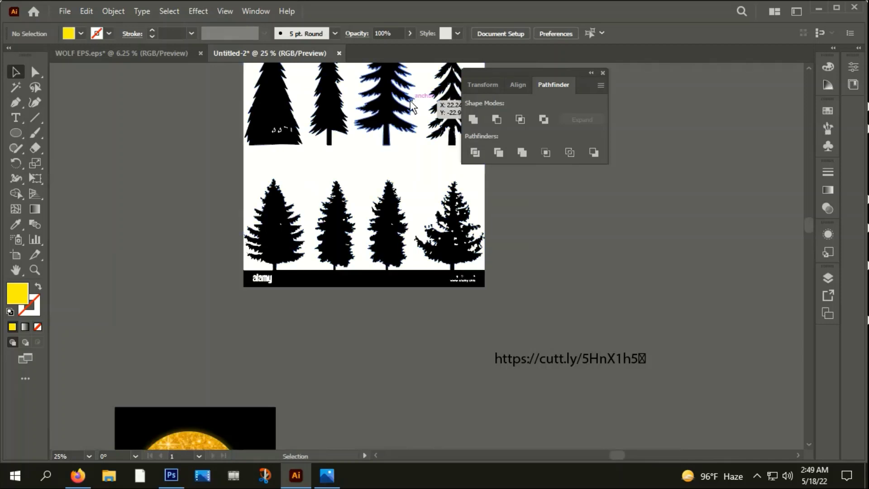
click(388, 113)
scroll(388, 113, down, 3)
drag(388, 112, 318, 275)
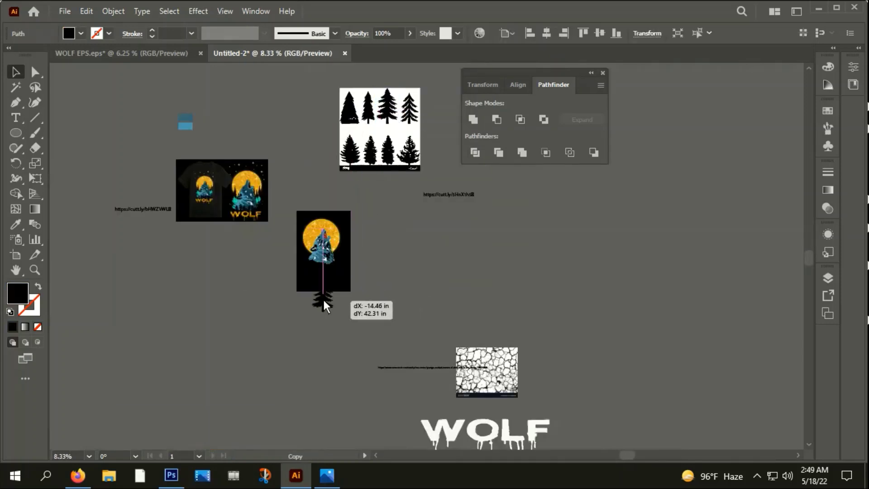
Step: Bring the copied pine in front of the wolf and shrink it into a small, narrow tree
scroll(318, 273, up, 2)
scroll(318, 274, up, 2)
right_click(307, 219)
mouse_move(343, 398)
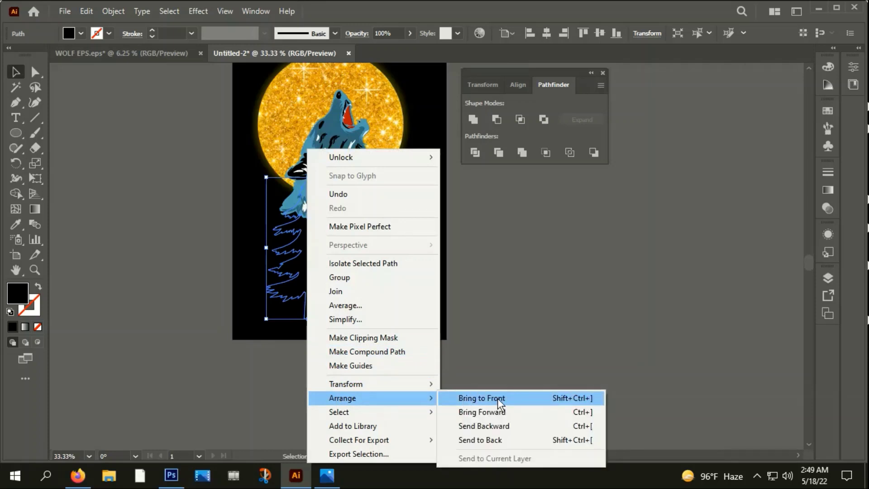
click(488, 399)
click(480, 369)
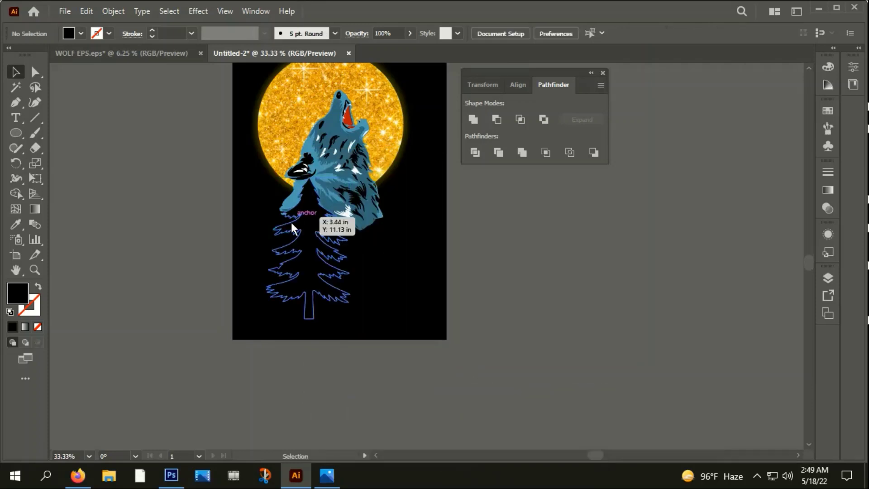
click(291, 222)
drag(351, 177, 318, 227)
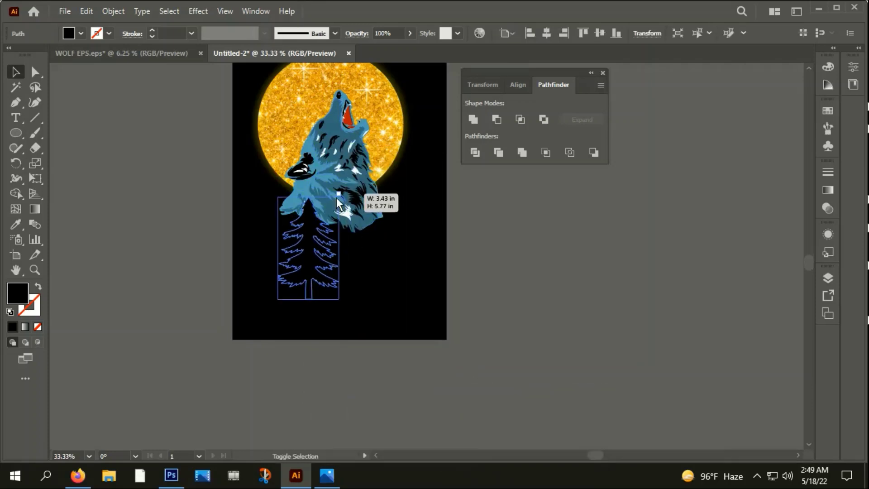
scroll(318, 227, up, 1)
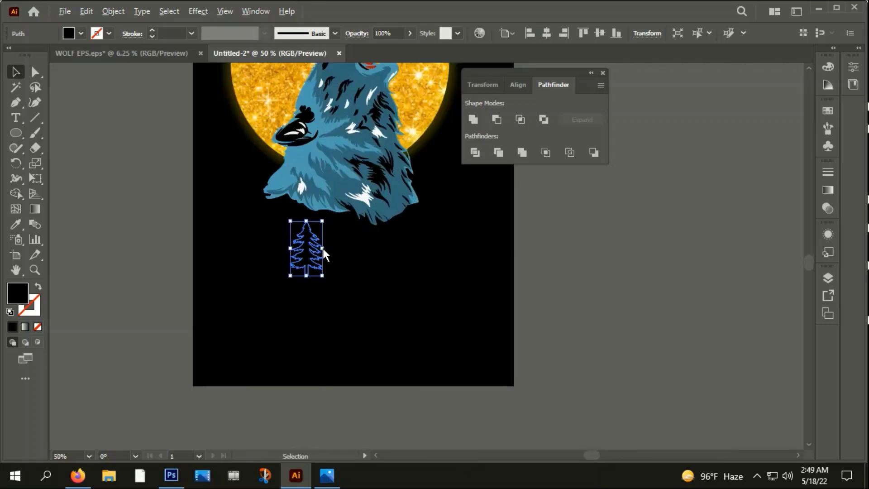
drag(323, 248, 277, 207)
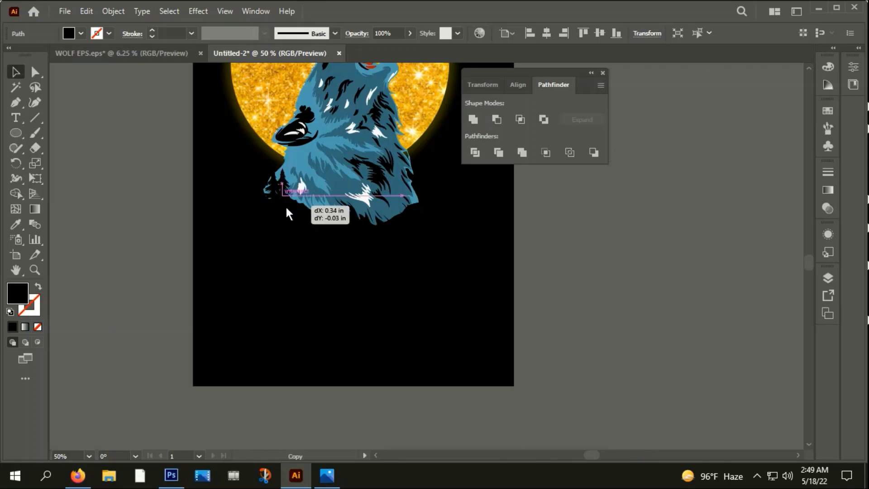
Step: Duplicate the small pine along the base of the wolf's neck to form a treeline
drag(277, 206, 288, 211)
click(379, 278)
scroll(379, 278, down, 1)
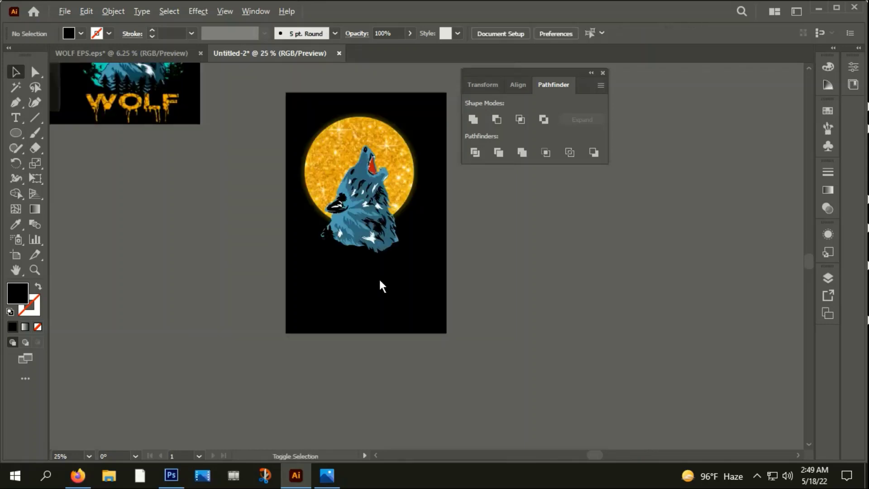
scroll(352, 245, up, 2)
click(331, 239)
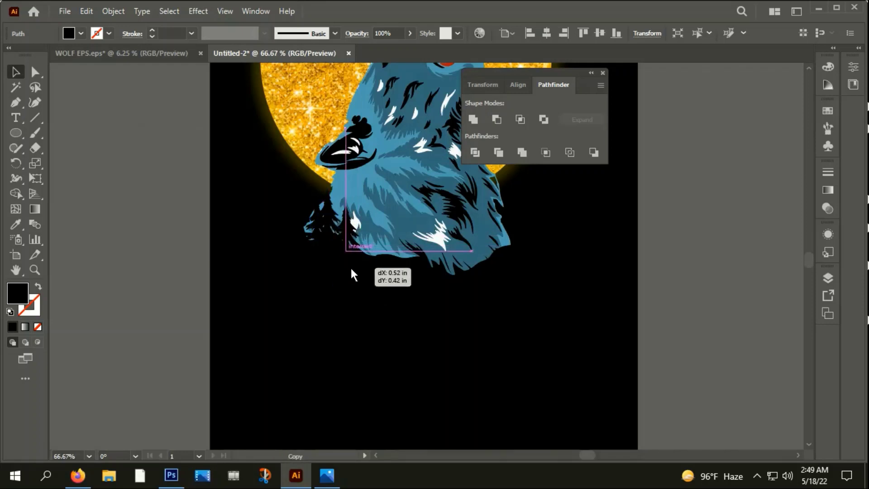
mouse_move(332, 258)
mouse_down()
mouse_move(350, 273)
mouse_move(343, 252)
mouse_move(363, 281)
mouse_move(400, 262)
mouse_move(390, 251)
mouse_move(430, 272)
mouse_move(426, 280)
mouse_move(456, 257)
mouse_move(499, 294)
mouse_up()
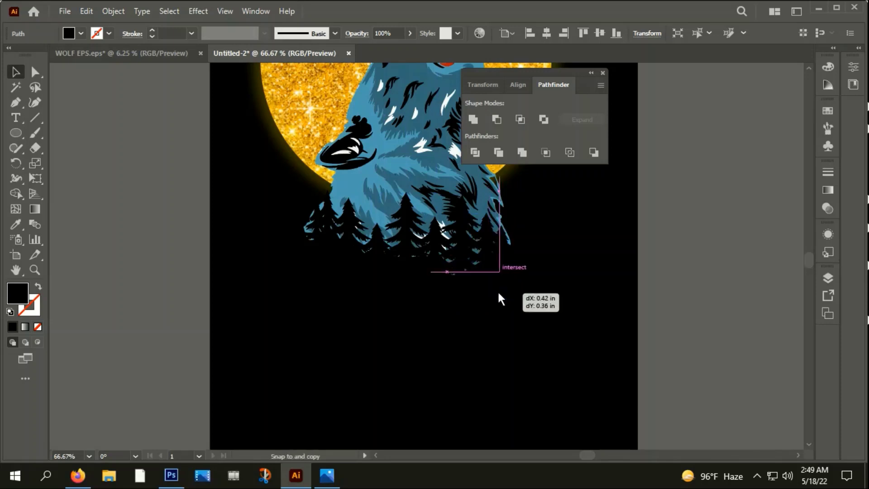
click(567, 293)
Step: Group all the pine shapes into one treeline group
drag(247, 363, 553, 277)
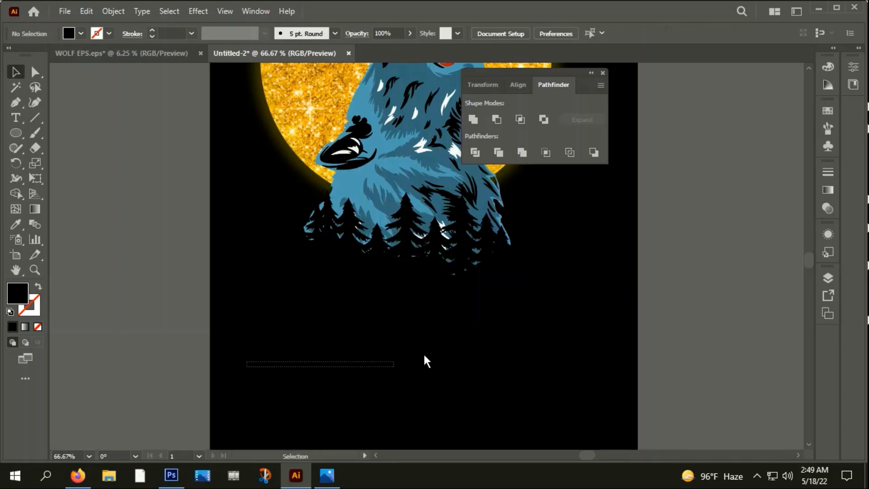
right_click(467, 309)
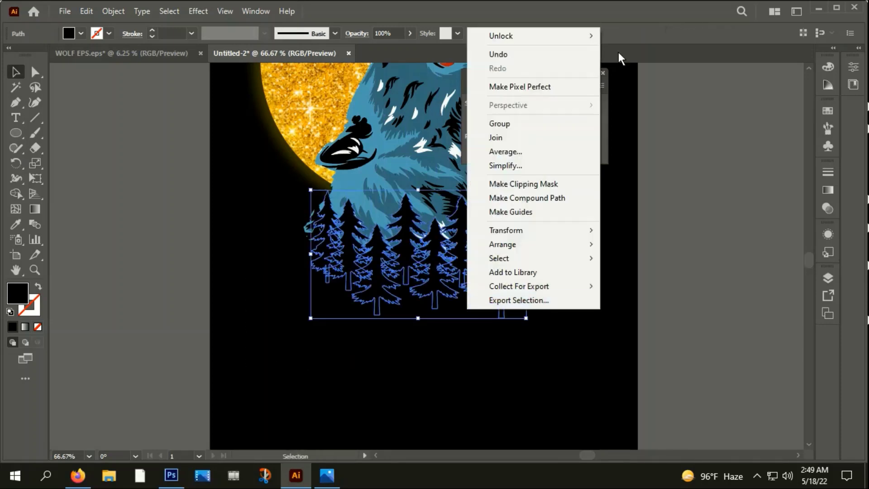
click(512, 124)
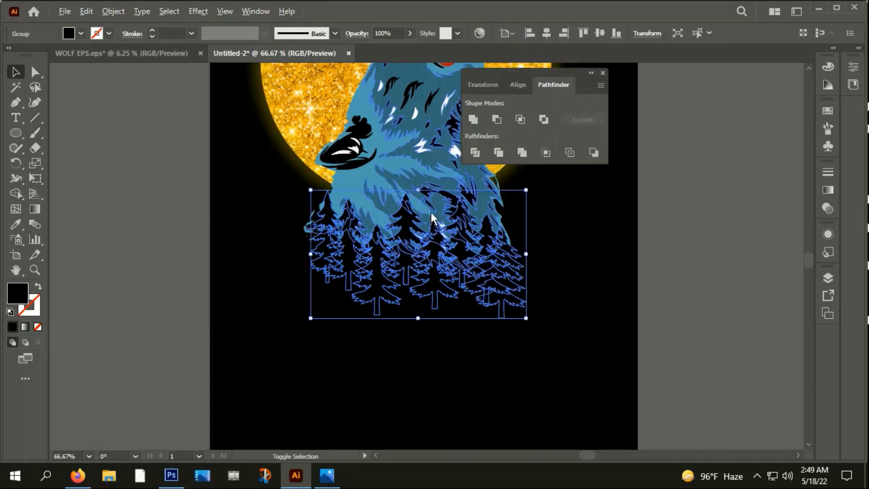
Step: Drag a spare copy of the pine row aside, delete the pines beneath the wolf, and select the wolf
scroll(431, 213, down, 3)
drag(452, 241, 190, 240)
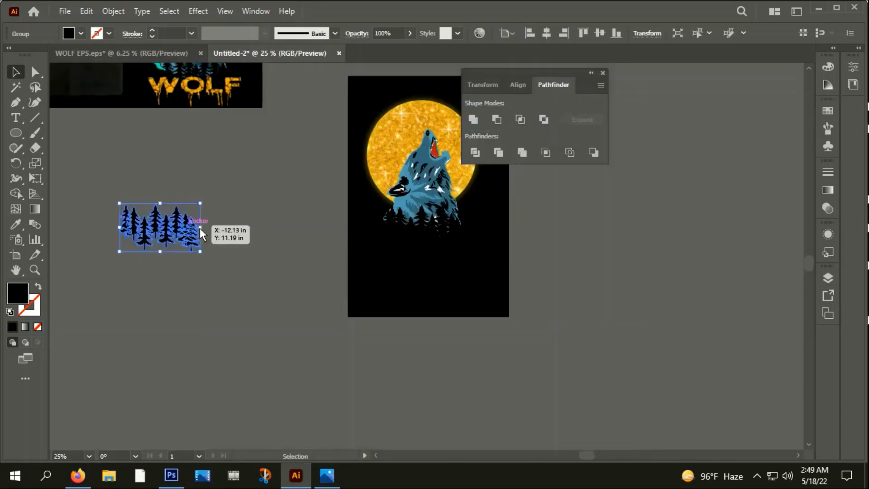
scroll(436, 227, up, 3)
click(436, 228)
scroll(405, 239, down, 1)
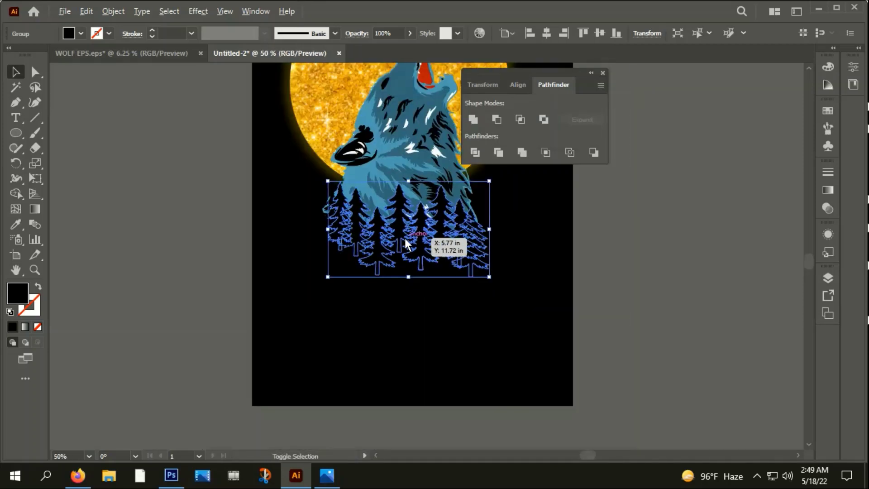
key(Delete)
click(392, 187)
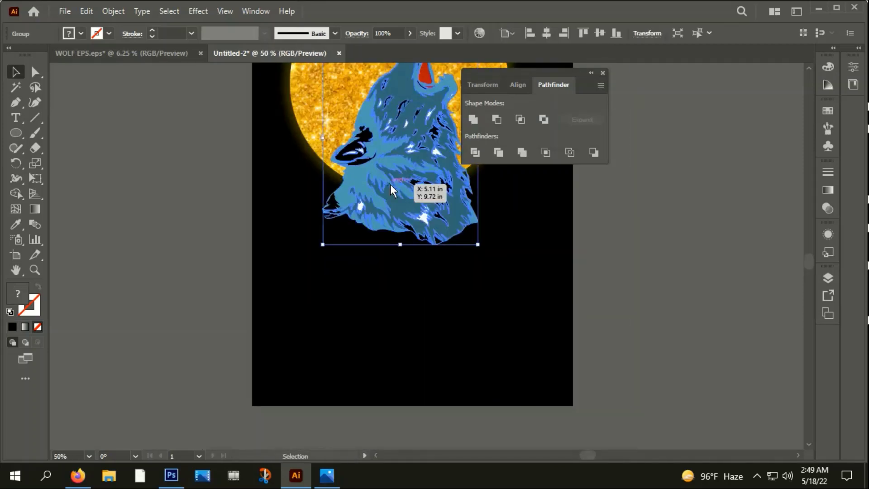
Step: Give the wolf an unclipped opacity mask with the pine trees pasted into it
click(243, 13)
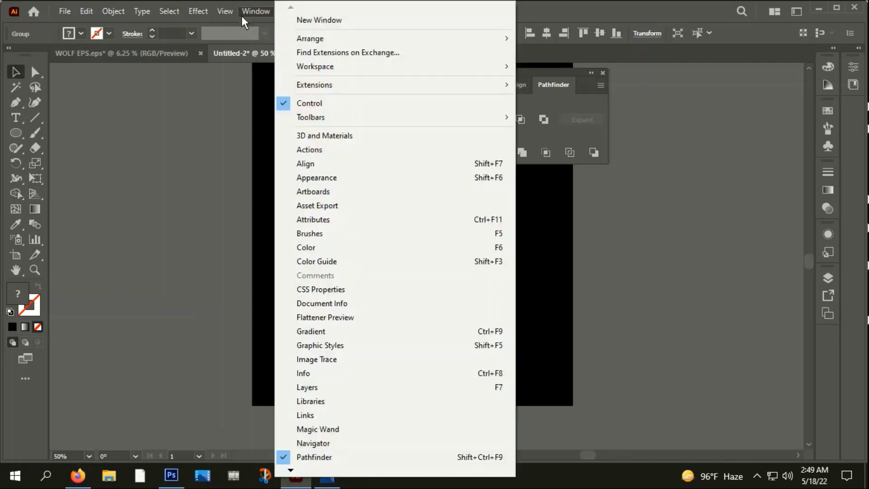
click(329, 372)
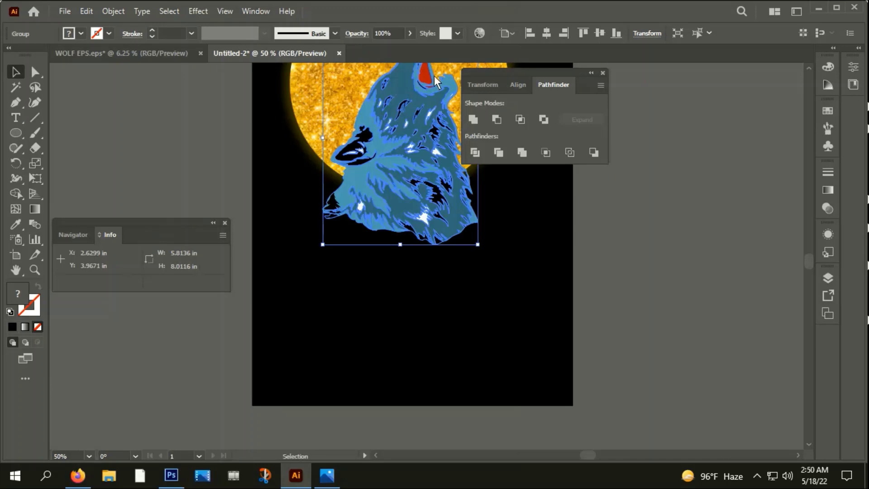
click(260, 11)
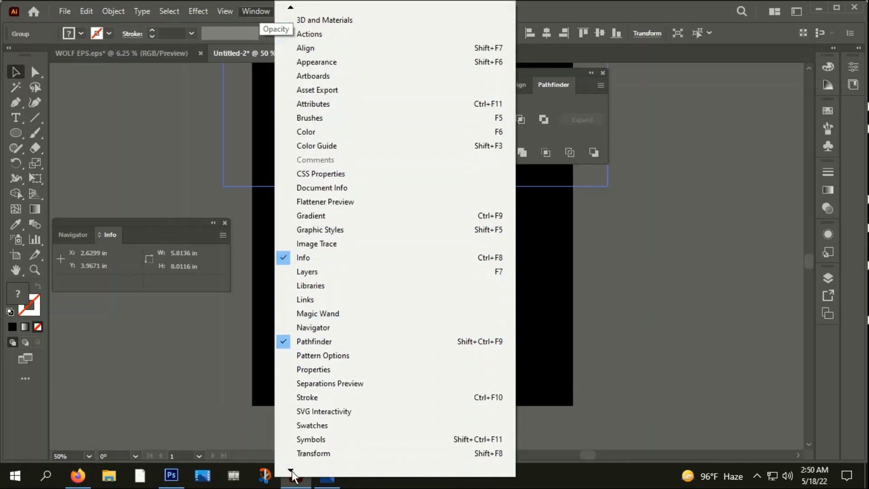
click(340, 374)
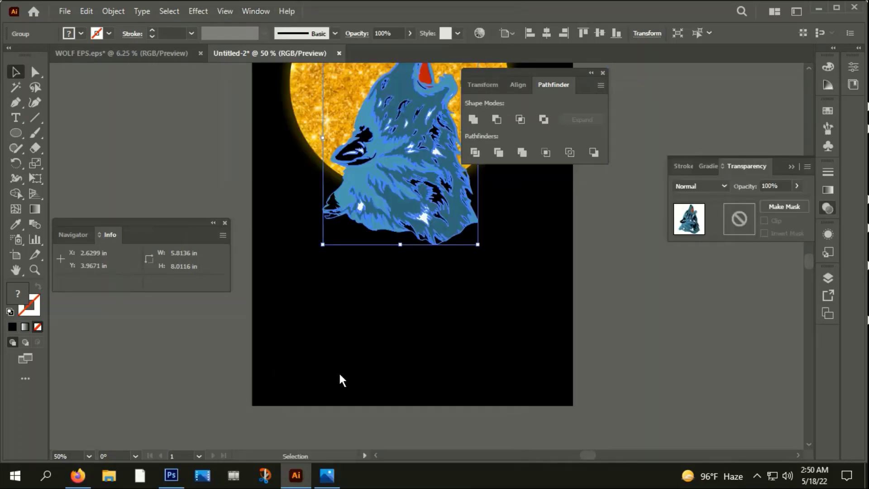
click(777, 205)
click(764, 221)
click(740, 231)
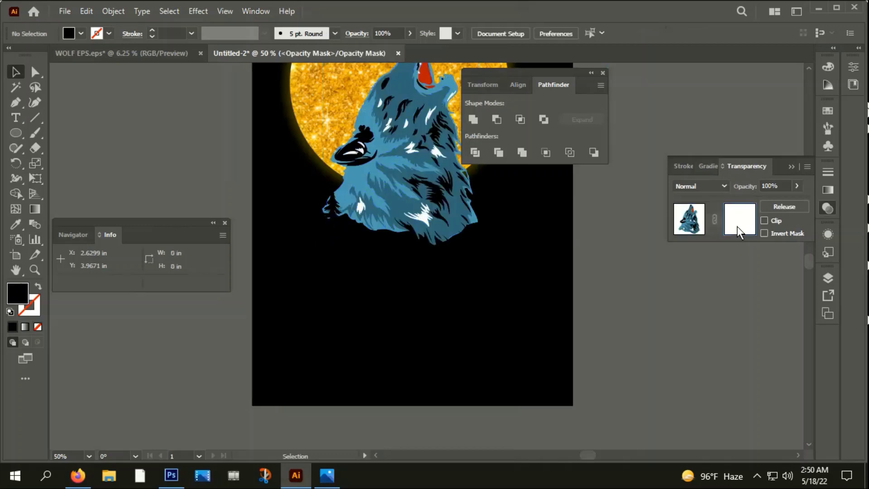
key(ctrl+v)
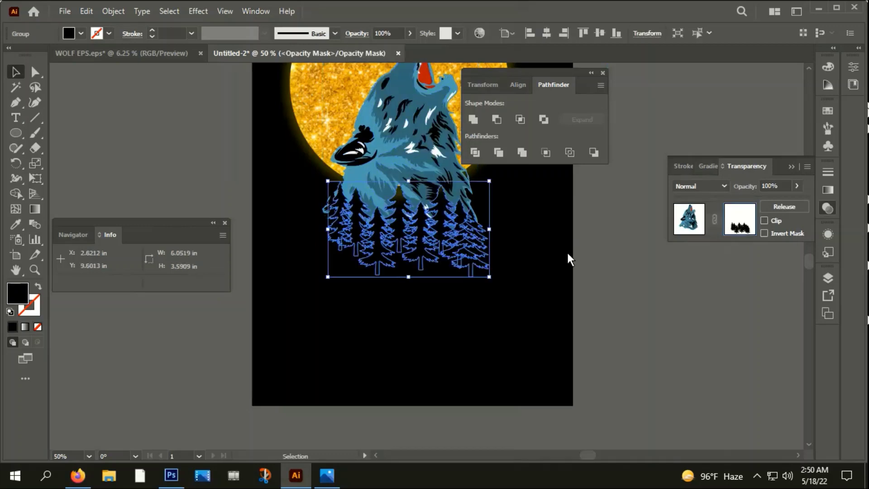
Step: Check the masked wolf, exit opacity-mask editing, and hide the Transparency panel
click(568, 252)
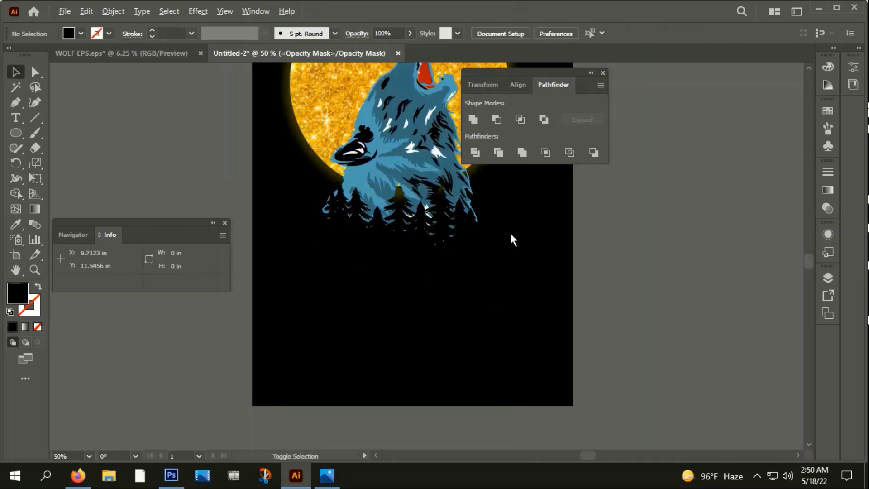
click(257, 8)
click(327, 369)
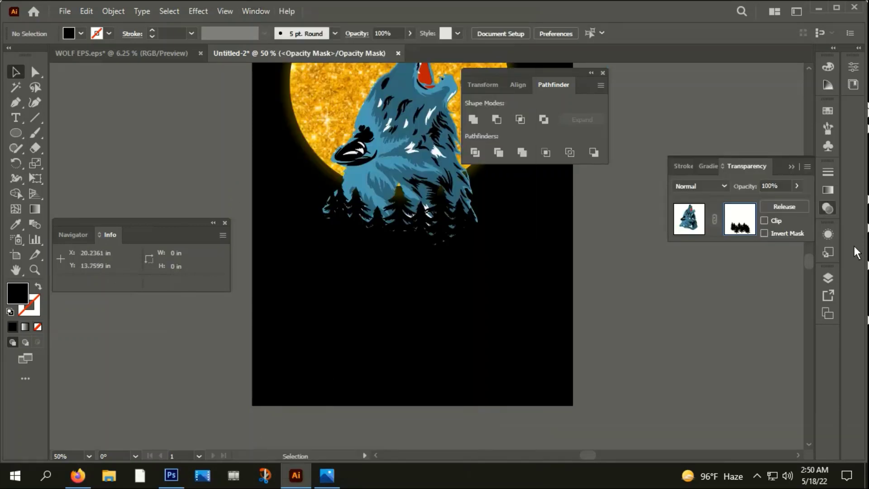
click(697, 224)
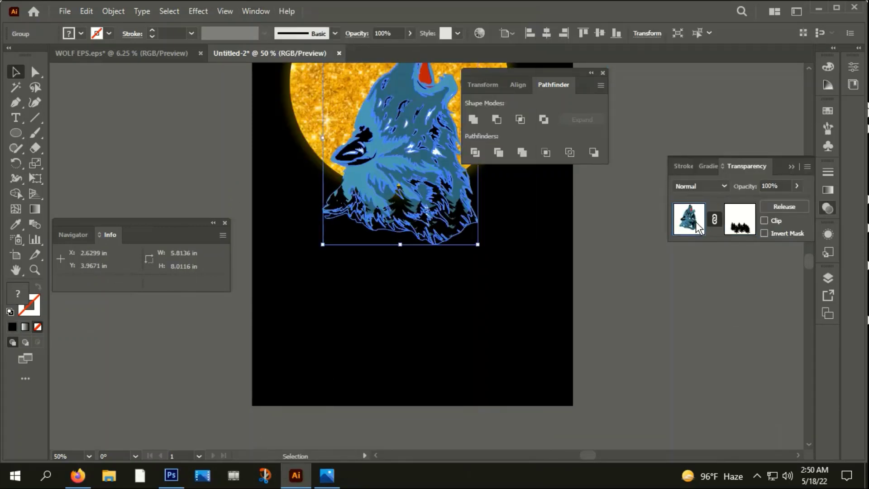
click(423, 176)
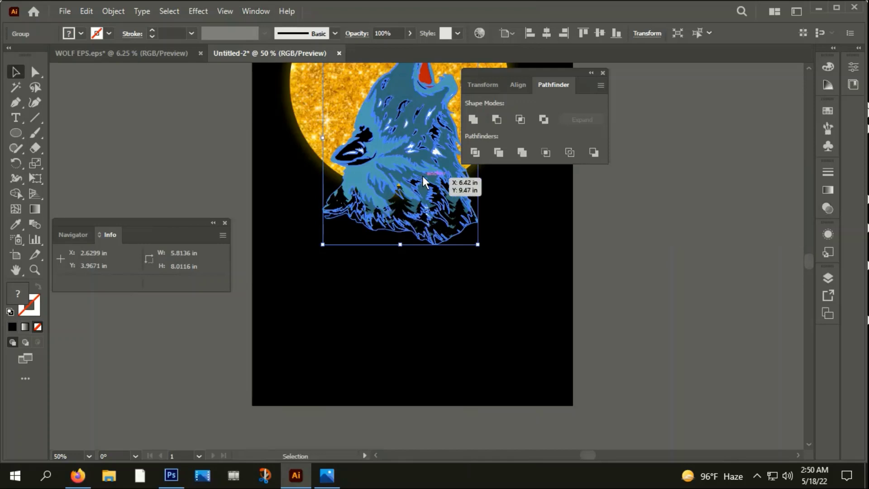
Step: Move the wolf lower and enlarge it slightly over the moon
drag(428, 156, 436, 203)
click(484, 253)
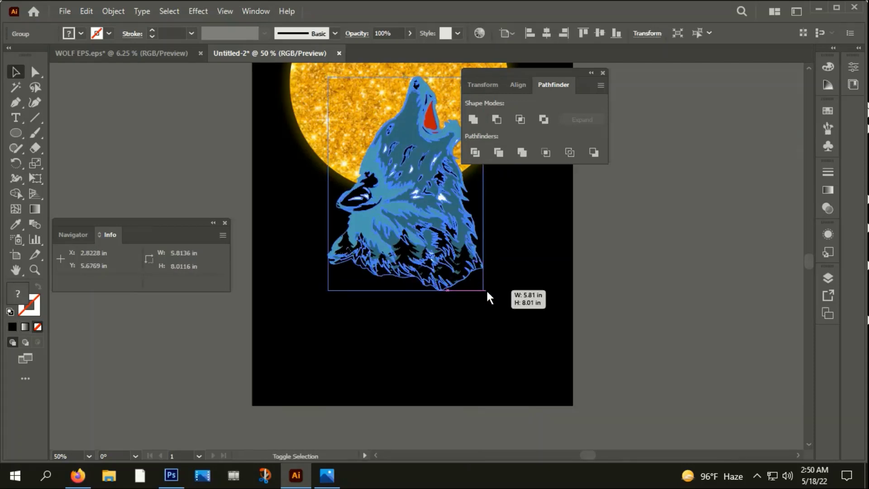
drag(482, 291, 493, 310)
drag(459, 270, 468, 261)
scroll(468, 260, down, 2)
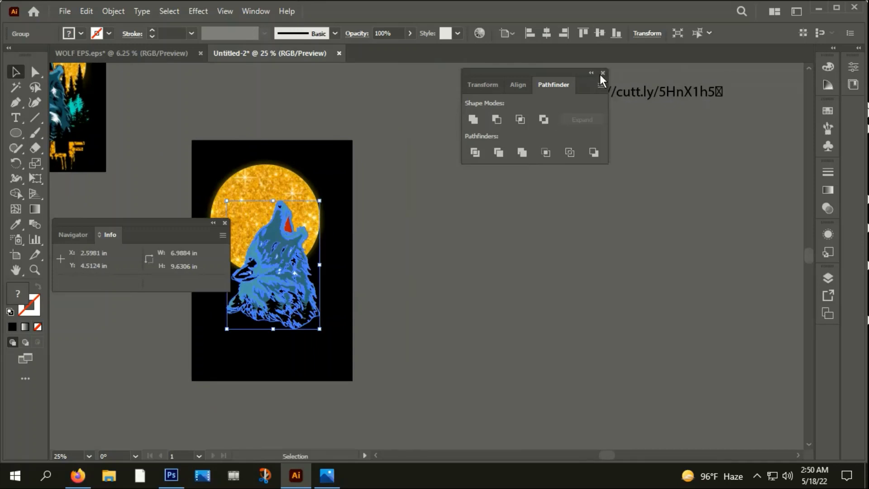
Step: Close the Pathfinder and Info panels and nudge the wolf slightly left
click(600, 74)
click(225, 224)
drag(298, 293, 285, 294)
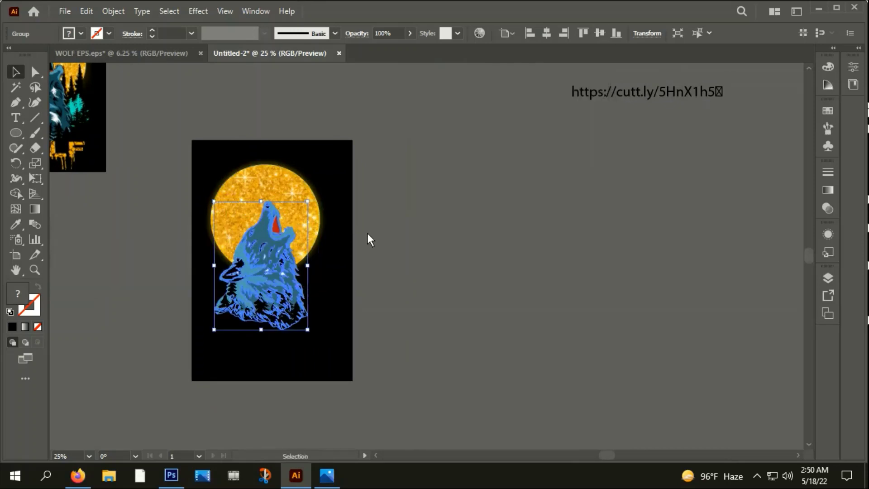
scroll(368, 233, down, 1)
click(392, 205)
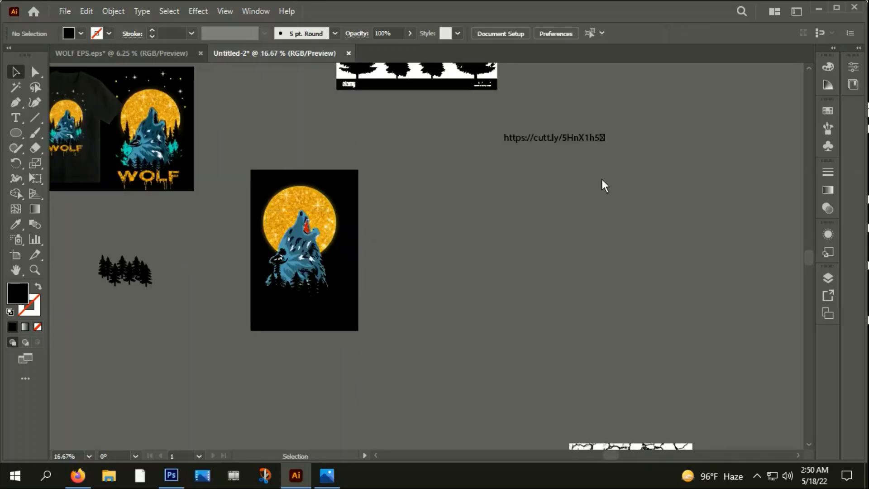
Step: Locate the pine tree stock image, selecting and deselecting it
scroll(279, 205, down, 1)
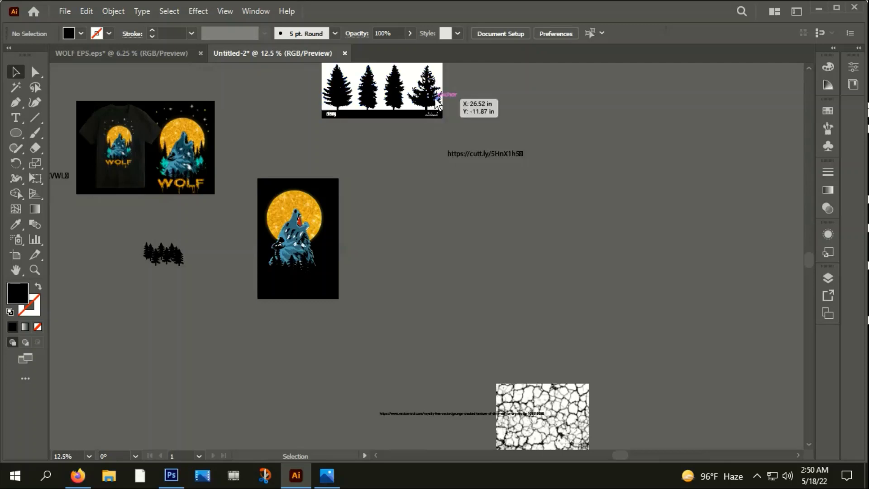
scroll(430, 95, down, 1)
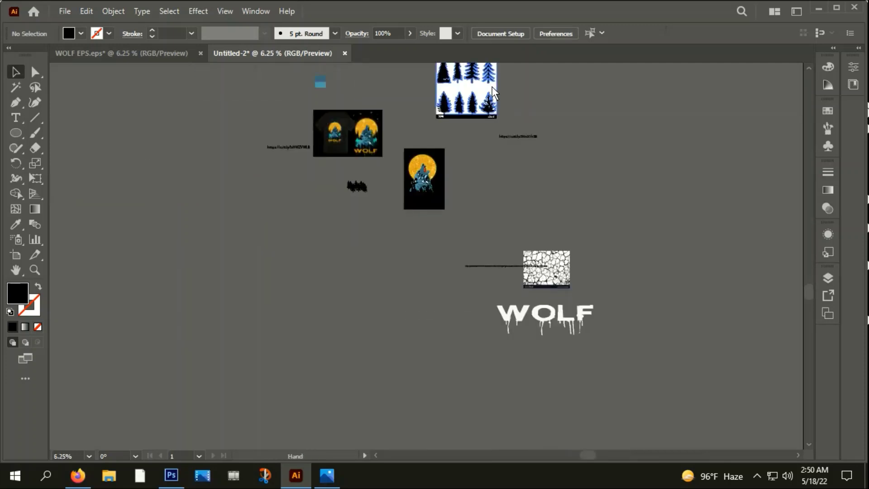
scroll(448, 179, up, 3)
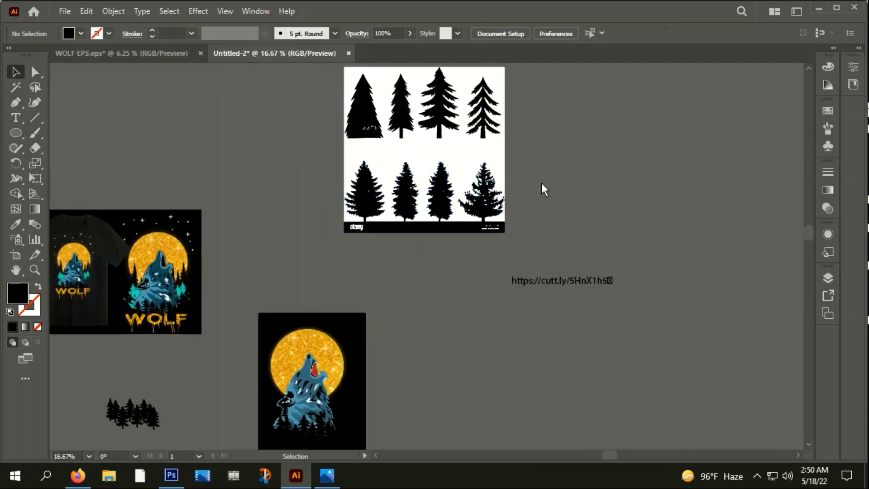
click(486, 199)
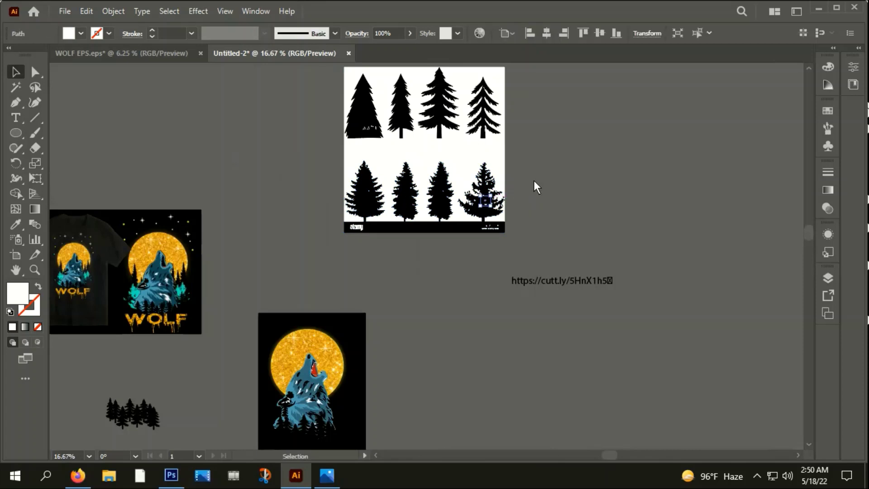
click(534, 179)
click(481, 189)
click(608, 153)
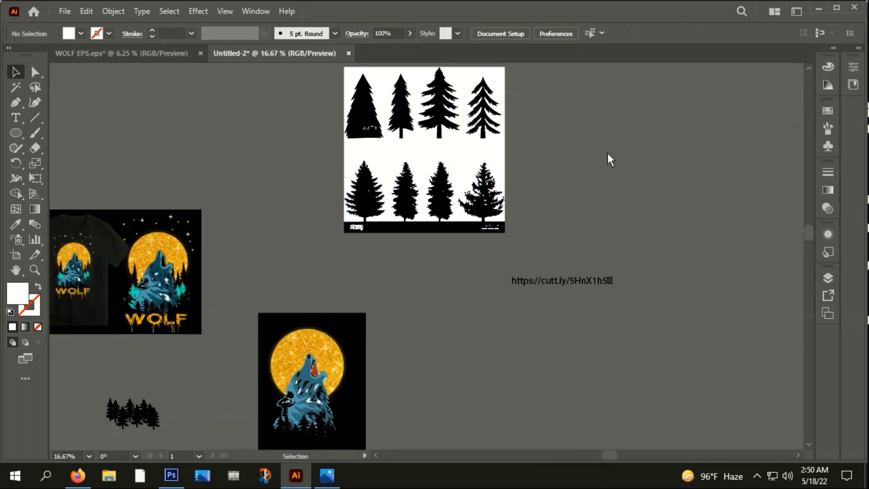
scroll(503, 186, up, 3)
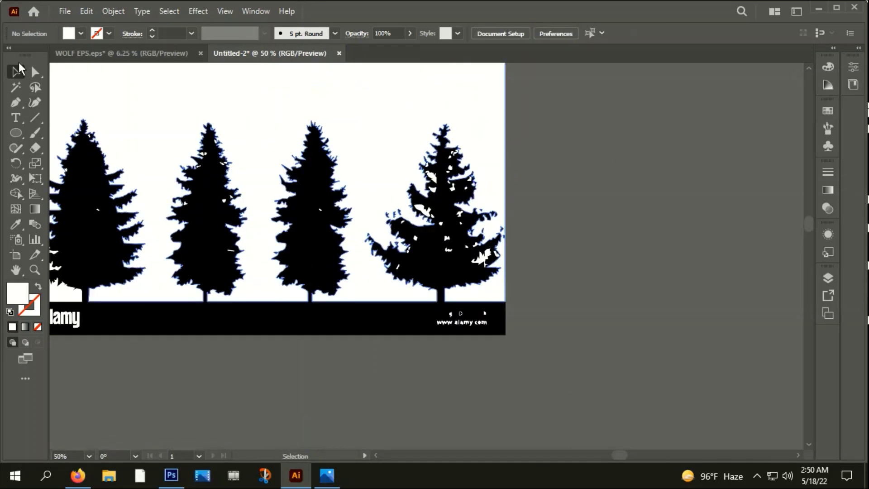
Step: Move the pine tree silhouettes closer to the artboard
click(451, 201)
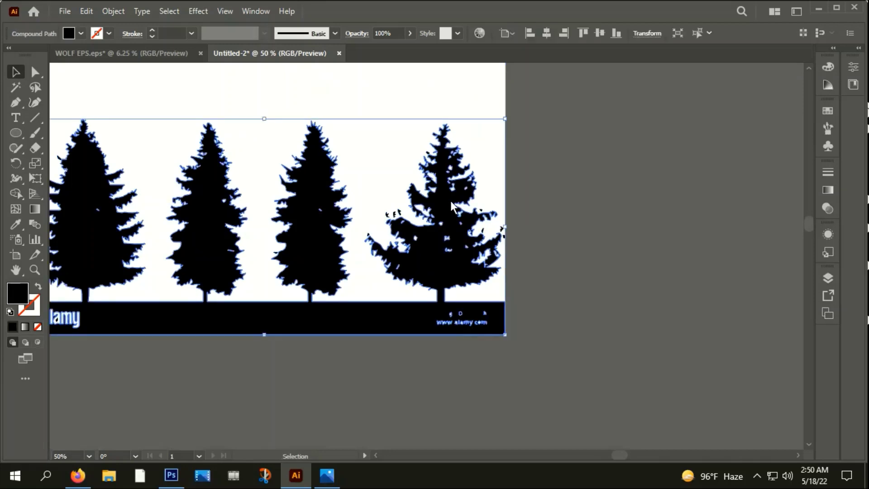
drag(450, 200, 614, 281)
scroll(632, 75, down, 5)
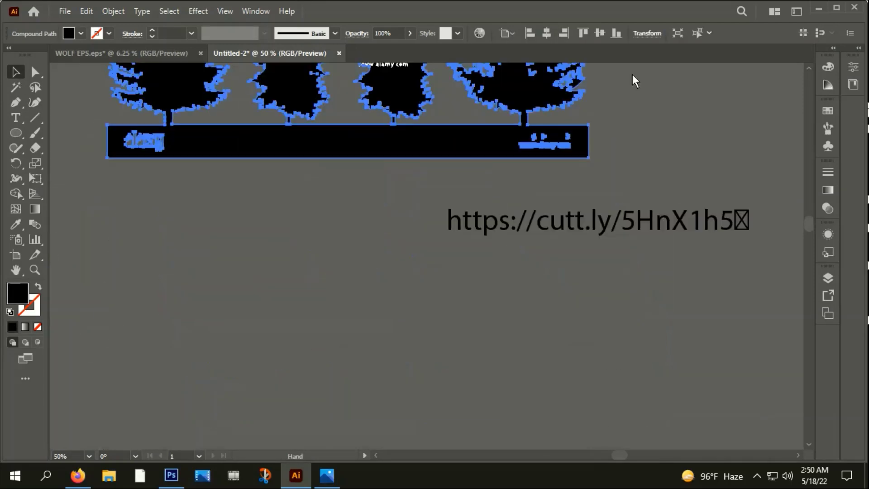
scroll(511, 87, down, 2)
scroll(511, 91, down, 1)
drag(511, 92, 592, 267)
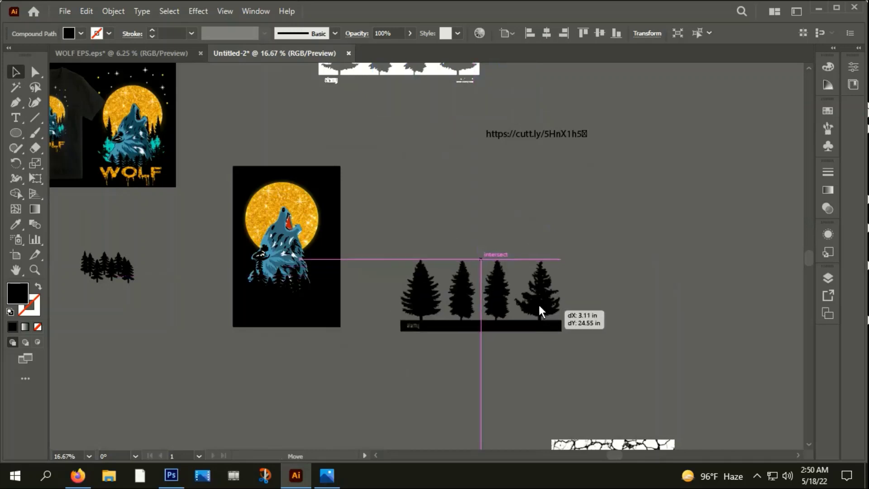
click(590, 260)
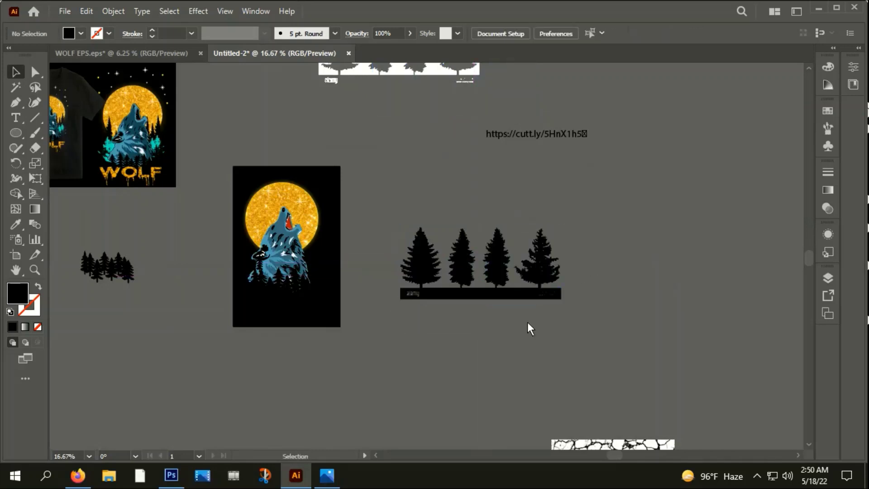
Step: Erase the trunk base of the right pine with the Eraser, then select that pine
click(34, 148)
scroll(565, 347, up, 4)
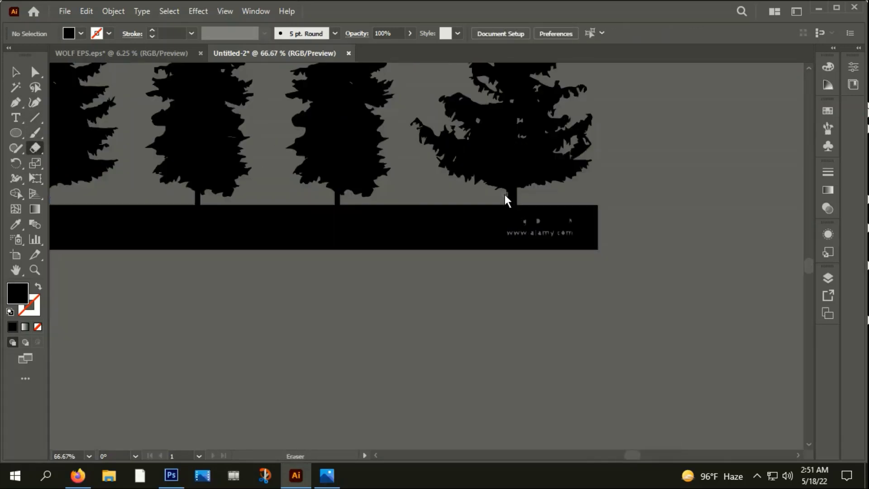
drag(505, 195, 546, 192)
click(15, 73)
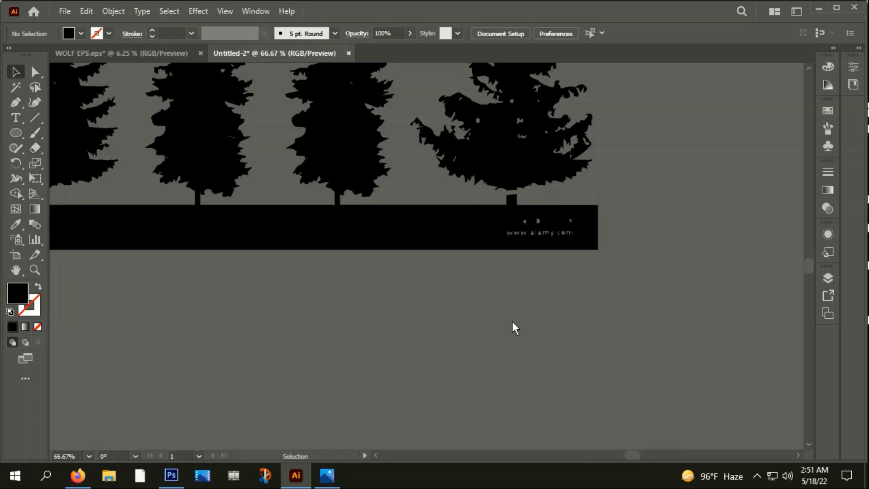
click(510, 154)
scroll(510, 155, down, 3)
scroll(510, 154, down, 1)
Step: Move the right pine onto the artboard's lower left
drag(510, 156, 217, 192)
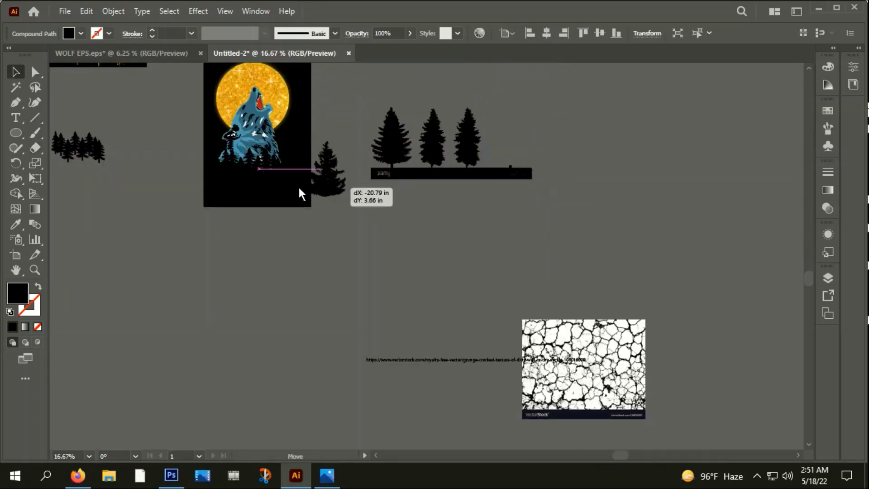
scroll(217, 191, up, 3)
scroll(219, 190, down, 2)
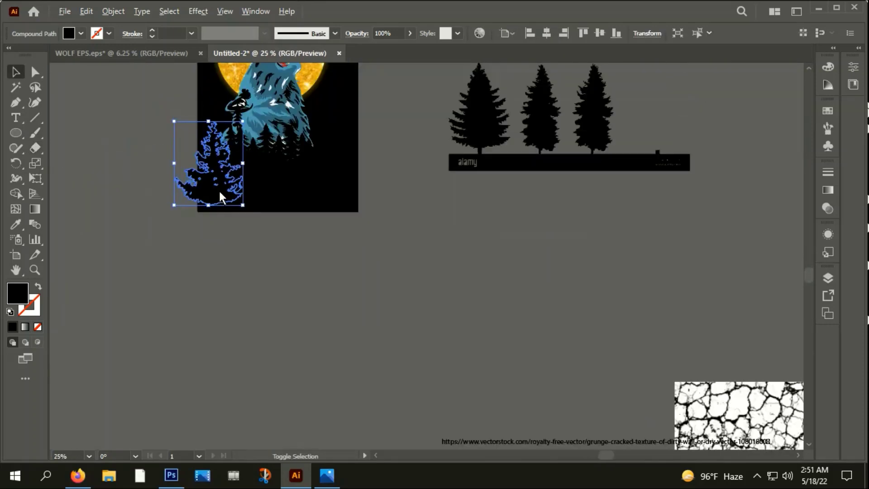
scroll(219, 189, down, 2)
scroll(306, 223, up, 2)
scroll(220, 194, up, 2)
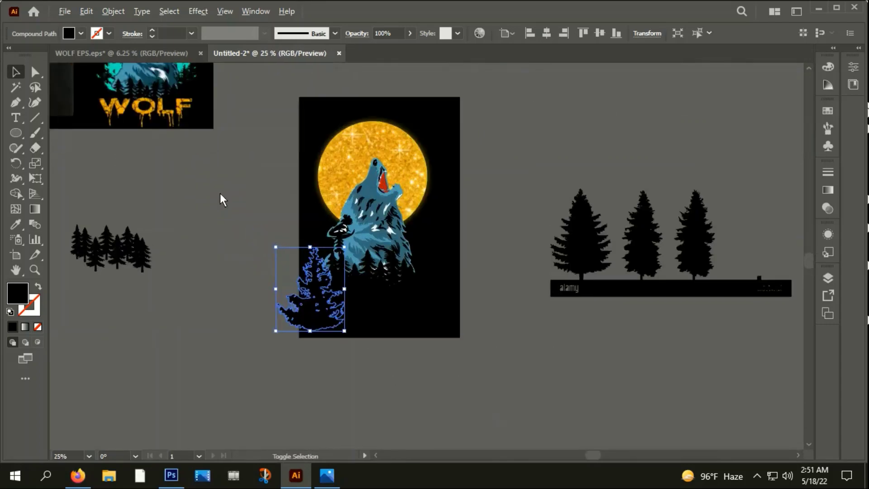
Step: Sample the reference trees' teal with the Eyedropper and make it slightly more saturated
key(i)
scroll(213, 181, up, 2)
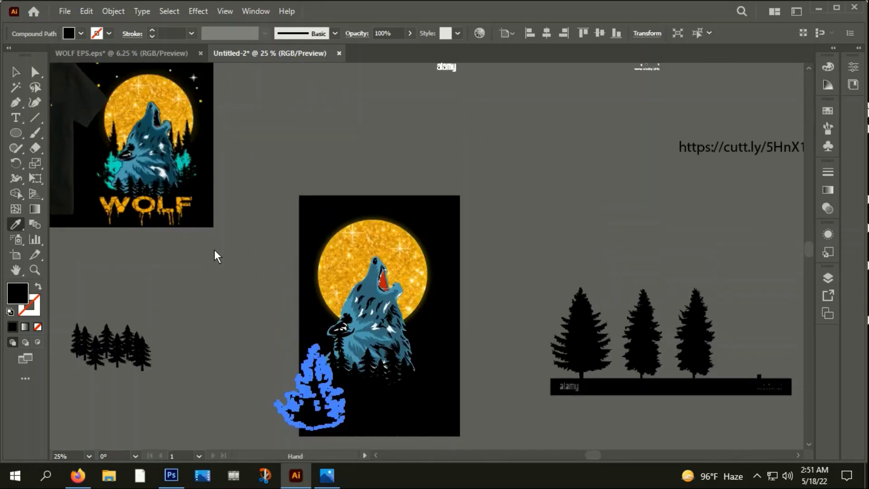
scroll(195, 204, up, 4)
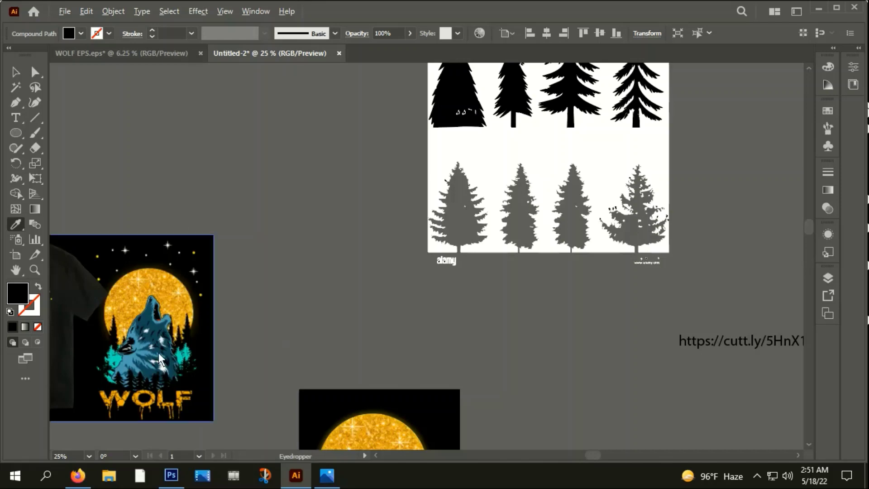
scroll(159, 353, up, 4)
click(247, 359)
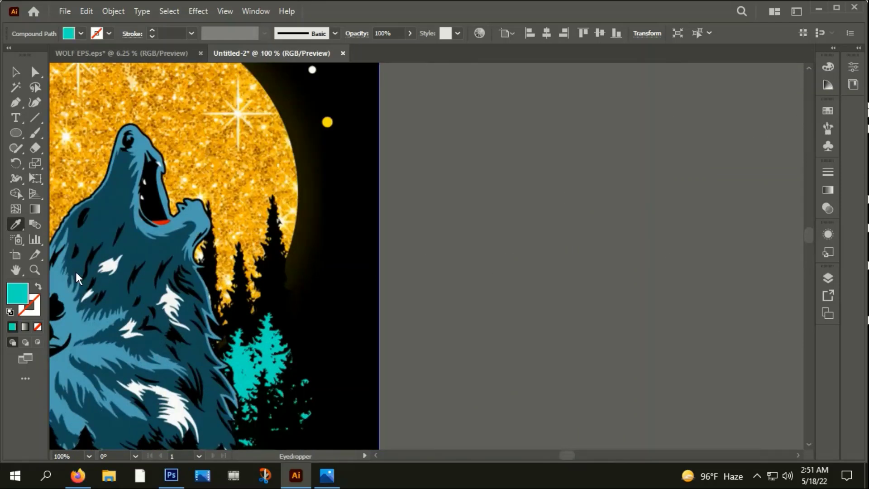
double_click(10, 297)
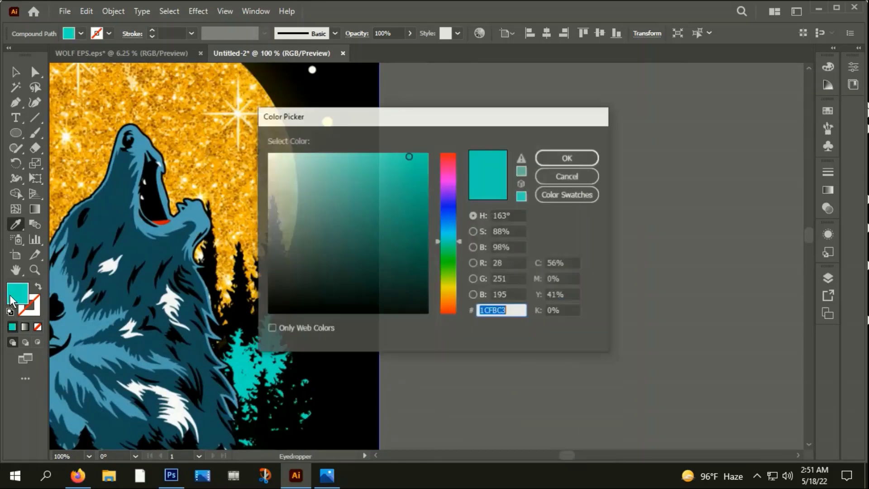
click(422, 155)
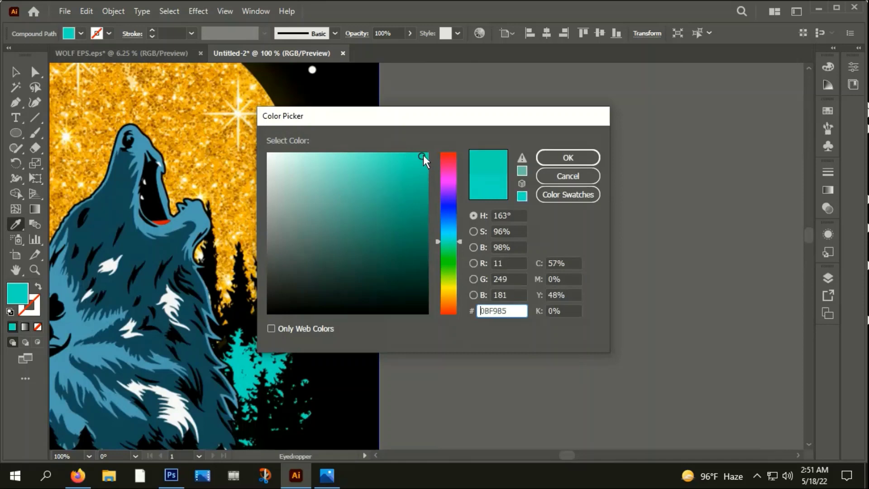
click(592, 150)
scroll(359, 215, down, 1)
scroll(360, 215, down, 3)
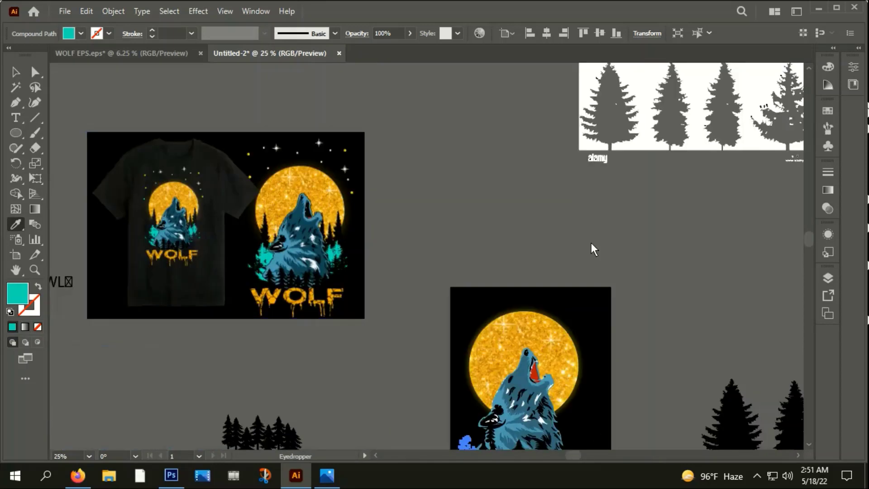
Step: Select the teal pine with the Magic Wand and bring it to the front
click(17, 87)
click(622, 325)
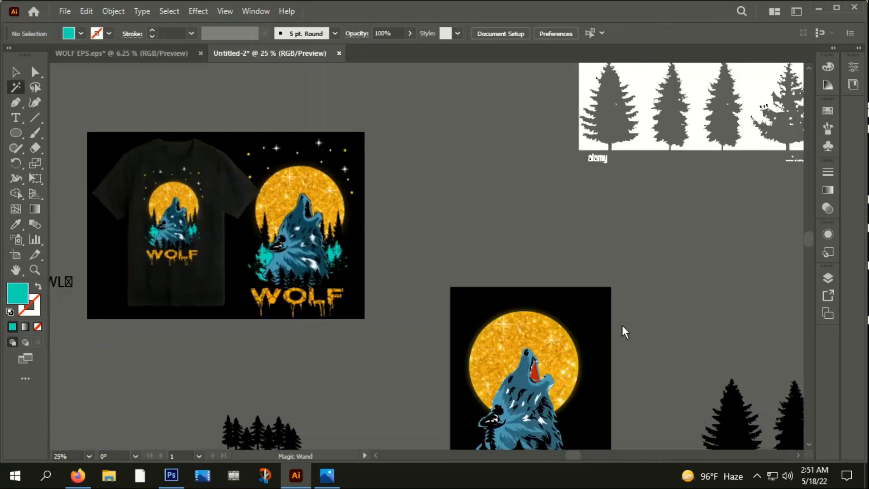
drag(623, 326, 562, 149)
click(340, 318)
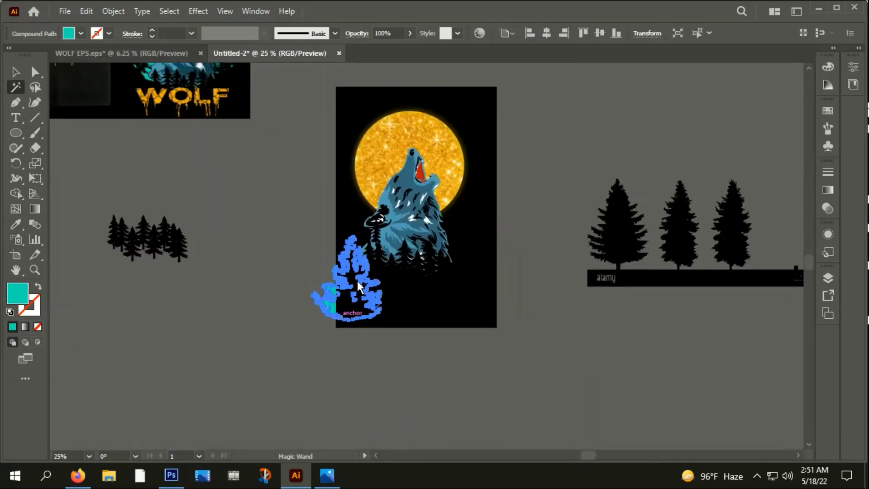
right_click(358, 280)
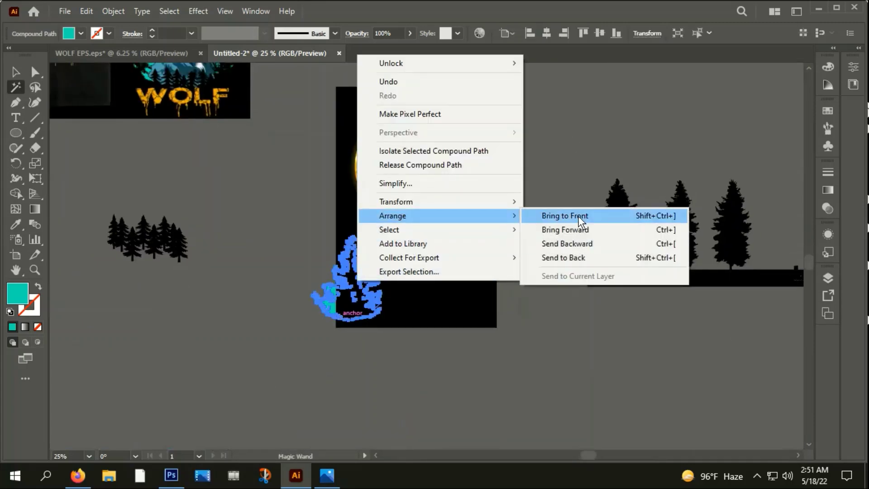
click(577, 218)
click(571, 302)
scroll(351, 244, up, 1)
scroll(351, 244, up, 1)
Step: Move the teal pine beside the wolf and shrink it, undoing an accidental deletion
click(361, 342)
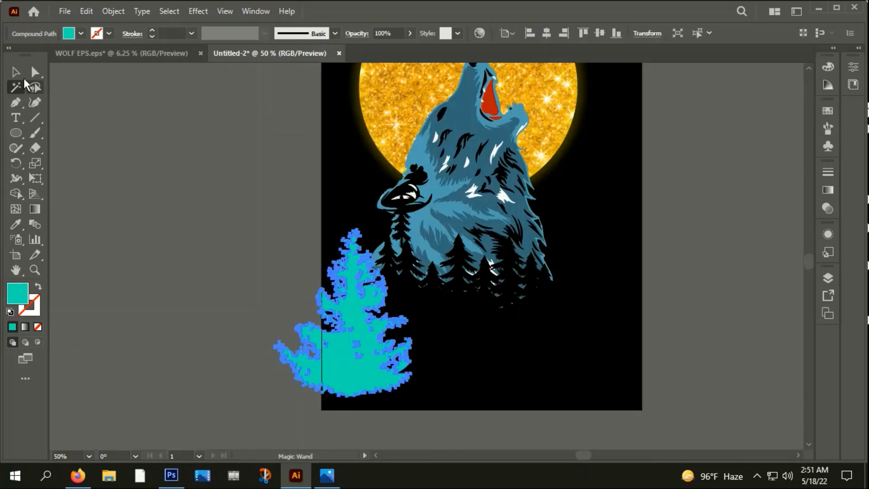
click(16, 73)
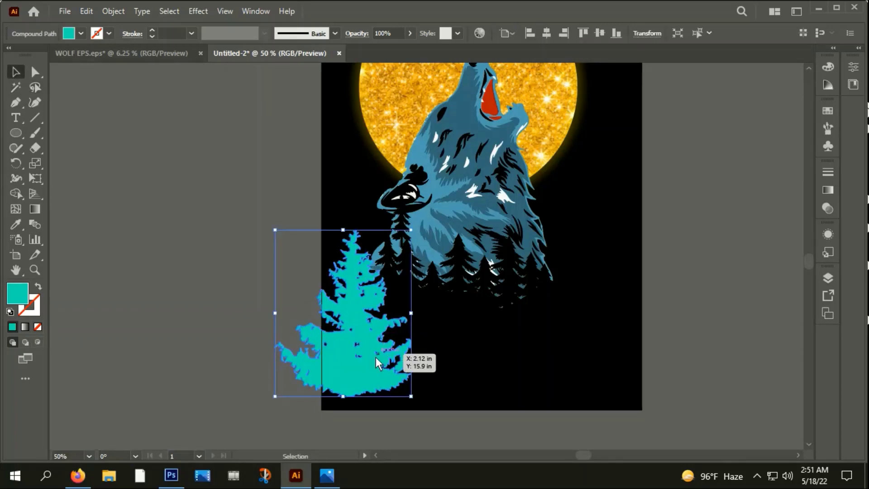
drag(401, 358, 424, 294)
drag(434, 167, 414, 196)
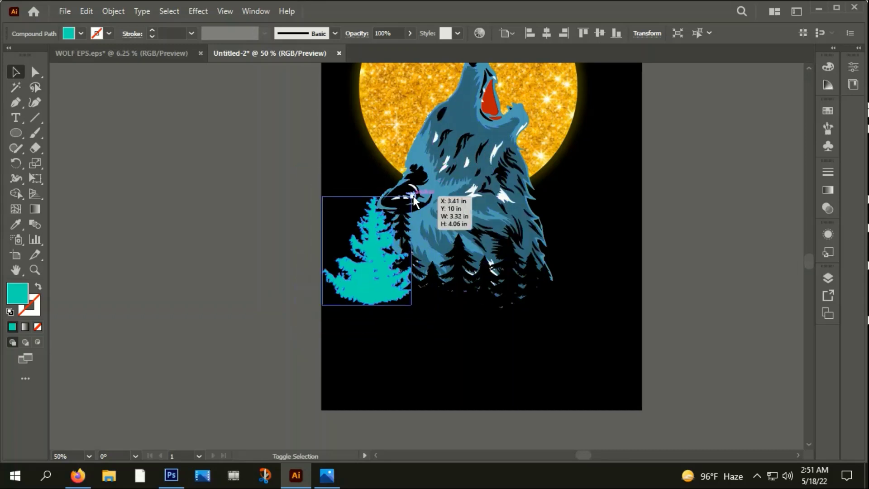
drag(362, 270, 362, 255)
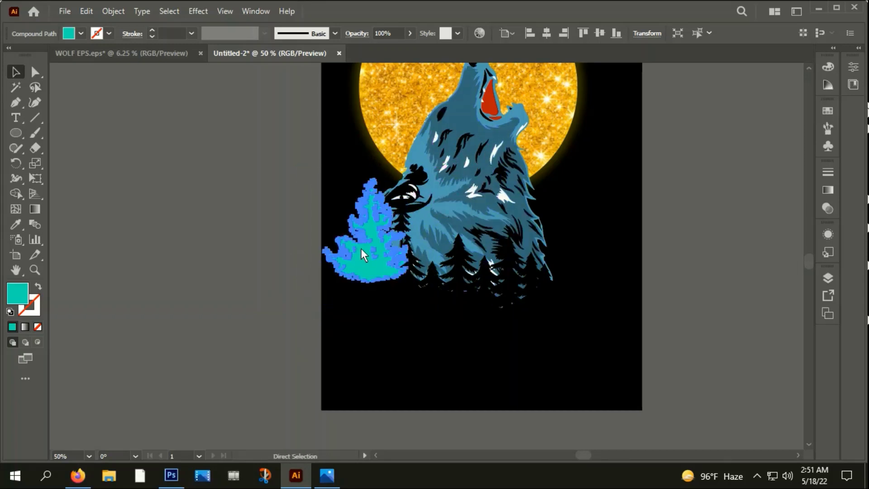
key(Delete)
click(442, 215)
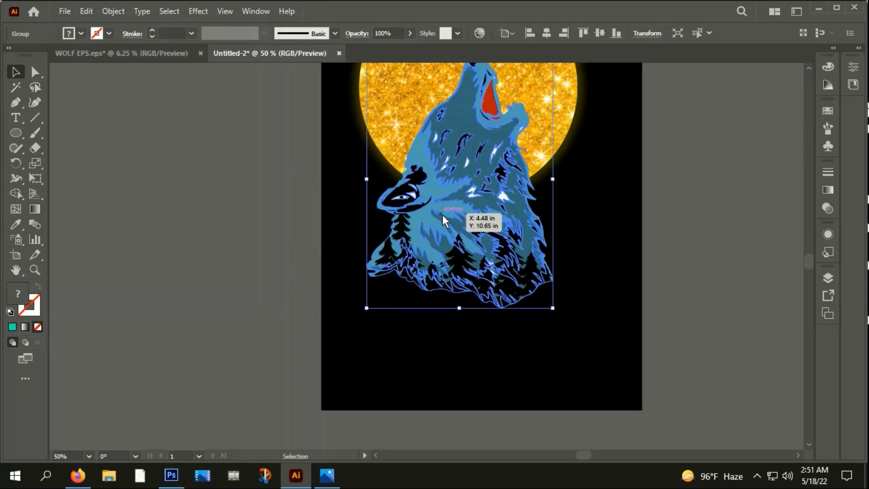
key(ctrl+z)
key(ctrl+z)
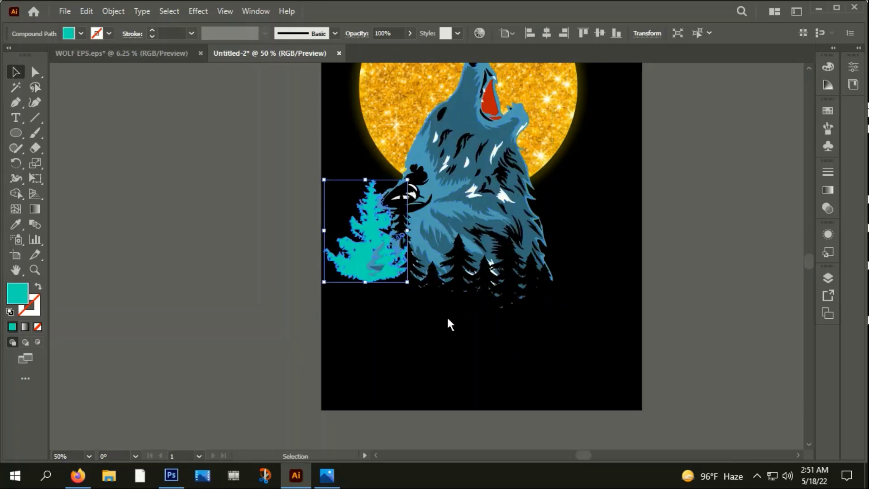
click(447, 315)
Step: Place a smaller teal pine beside the muzzle and position a copy next to it
scroll(399, 247, up, 2)
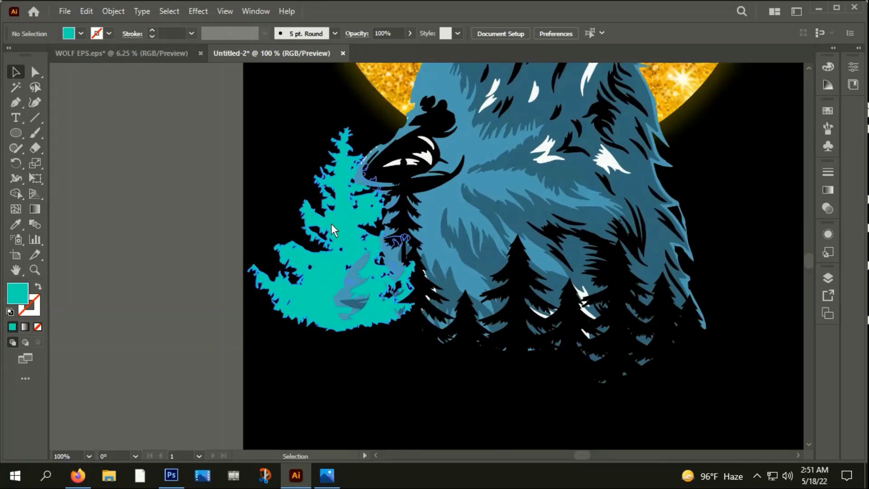
drag(332, 224, 320, 201)
drag(407, 104, 373, 144)
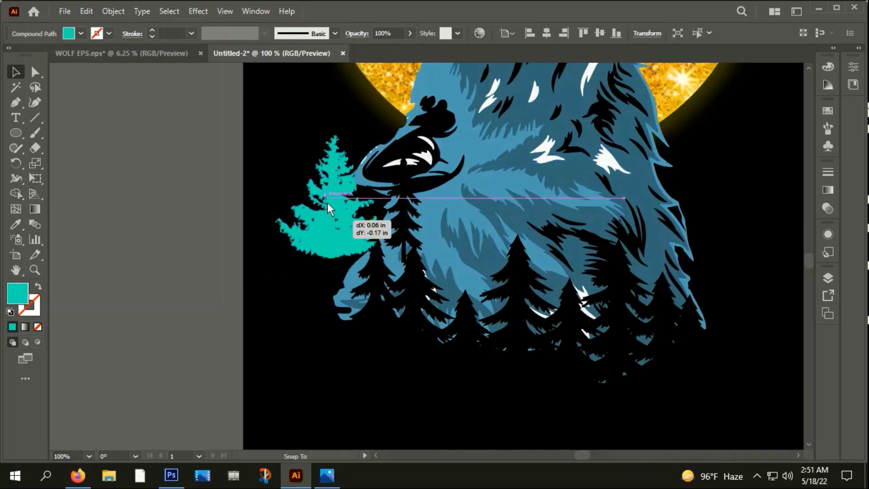
mouse_move(328, 196)
mouse_down()
mouse_move(374, 206)
mouse_move(371, 187)
mouse_move(318, 276)
mouse_up()
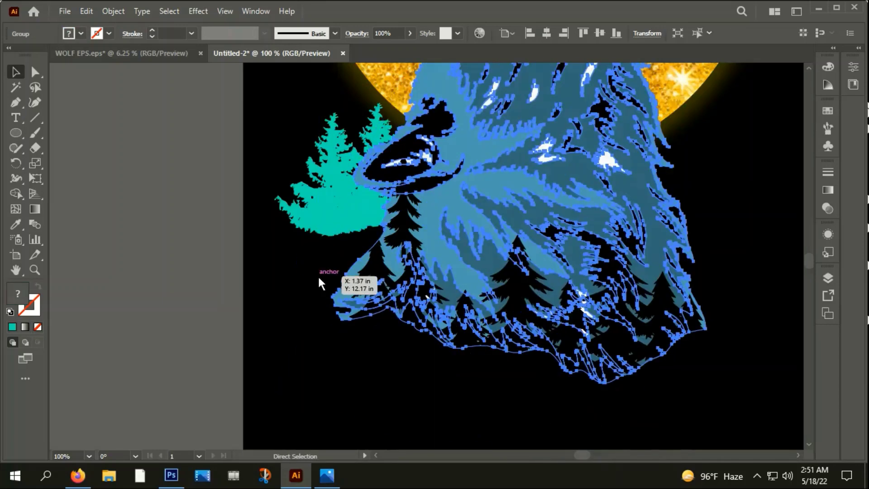
key(ctrl+z)
click(368, 132)
mouse_move(367, 132)
mouse_down()
mouse_move(351, 214)
mouse_move(657, 158)
mouse_up()
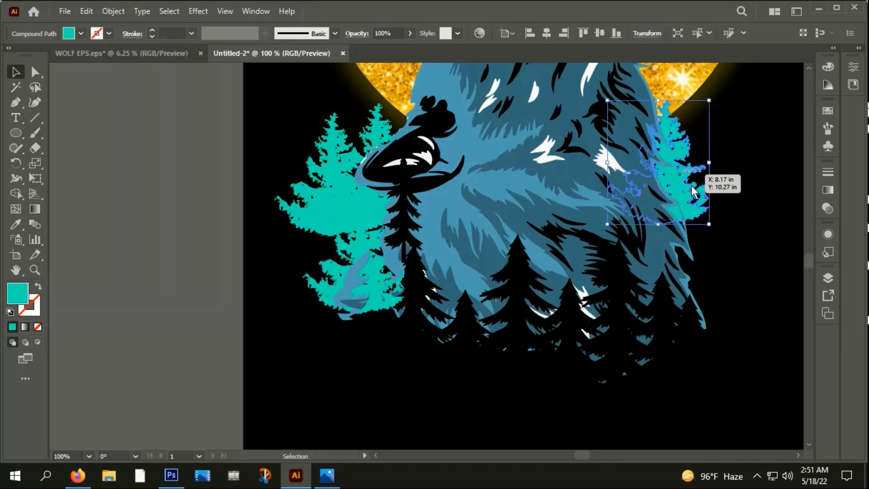
Step: Add another teal pine copy on the wolf's right and view the whole artboard
mouse_move(692, 185)
mouse_down()
mouse_move(464, 223)
mouse_move(506, 239)
mouse_move(540, 196)
mouse_move(556, 263)
mouse_up()
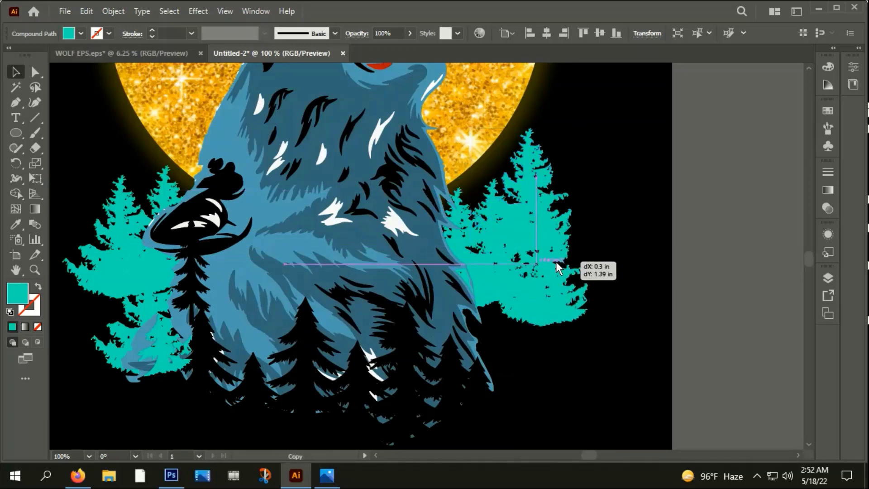
click(646, 218)
alt+scroll(644, 214, down, 3)
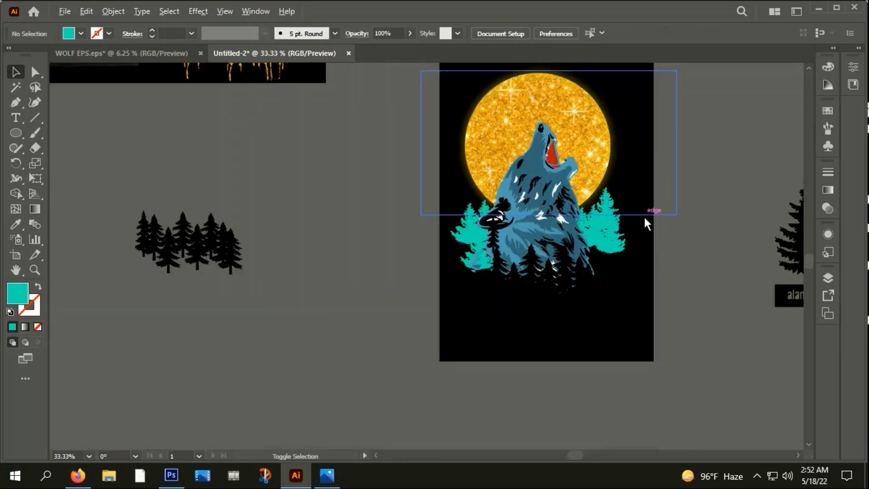
scroll(626, 217, up, 5)
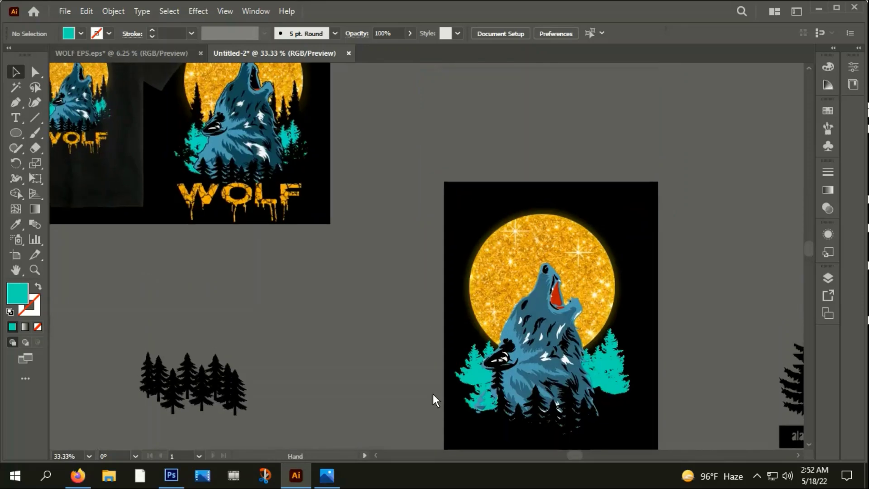
drag(433, 394, 412, 259)
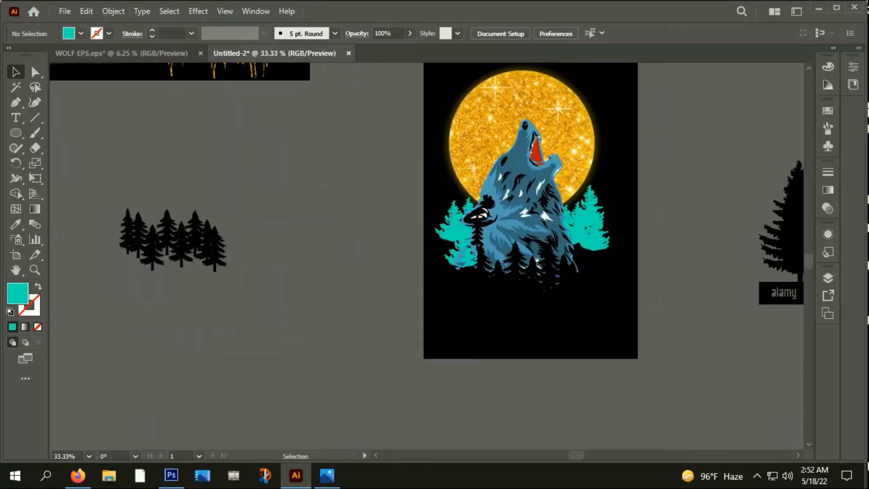
Step: Shift the left teal pine slightly left and select both left pines
alt+scroll(479, 276, up, 3)
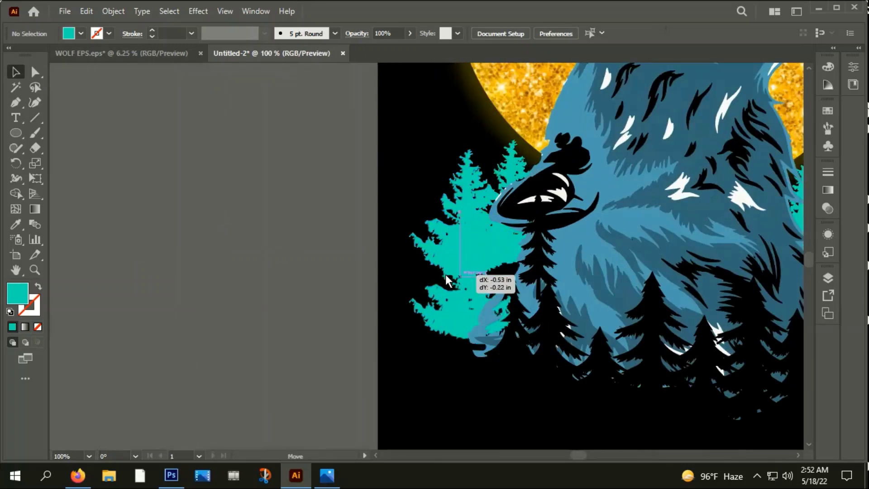
drag(481, 286, 460, 282)
click(415, 308)
shift+click(465, 207)
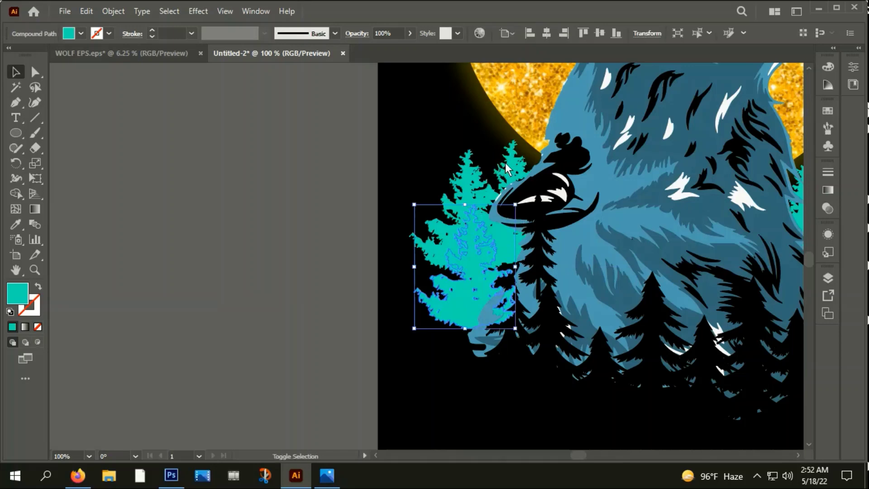
shift+click(463, 319)
scroll(470, 299, down, 3)
scroll(471, 272, up, 5)
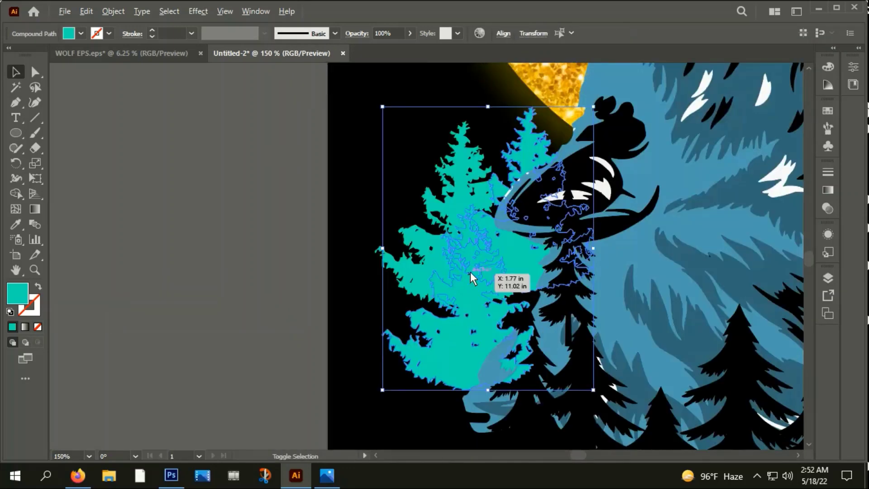
Step: Rotate the canvas view around the pines, then recentre on the wolf and trees
key(shift+h)
mouse_move(466, 233)
mouse_down()
mouse_move(510, 308)
mouse_move(478, 343)
mouse_move(441, 301)
mouse_move(534, 350)
mouse_move(566, 261)
mouse_move(563, 232)
mouse_move(451, 224)
mouse_move(613, 268)
mouse_move(606, 370)
mouse_move(520, 393)
mouse_move(404, 360)
mouse_move(429, 235)
mouse_move(542, 255)
mouse_move(576, 330)
mouse_move(577, 355)
mouse_move(531, 289)
mouse_move(584, 338)
mouse_move(535, 255)
mouse_move(558, 274)
mouse_move(564, 329)
mouse_move(514, 348)
mouse_move(443, 342)
mouse_move(597, 331)
mouse_move(619, 298)
mouse_up()
scroll(464, 263, down, 3)
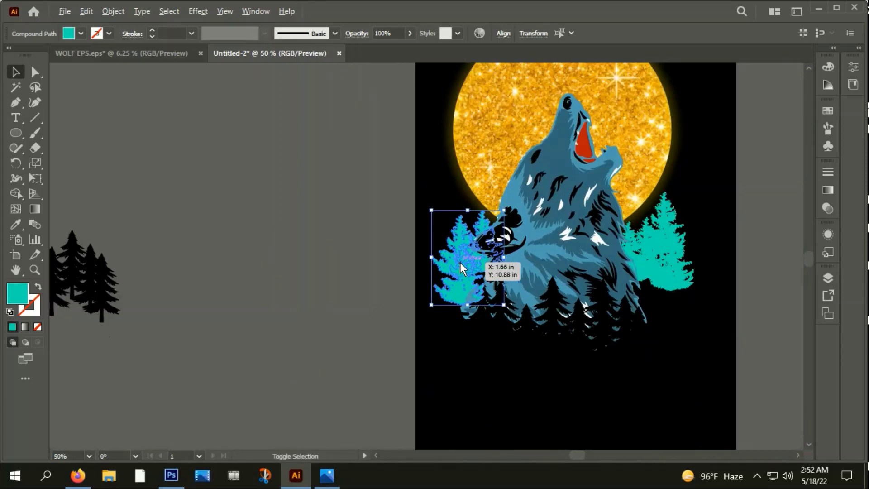
drag(692, 411, 568, 411)
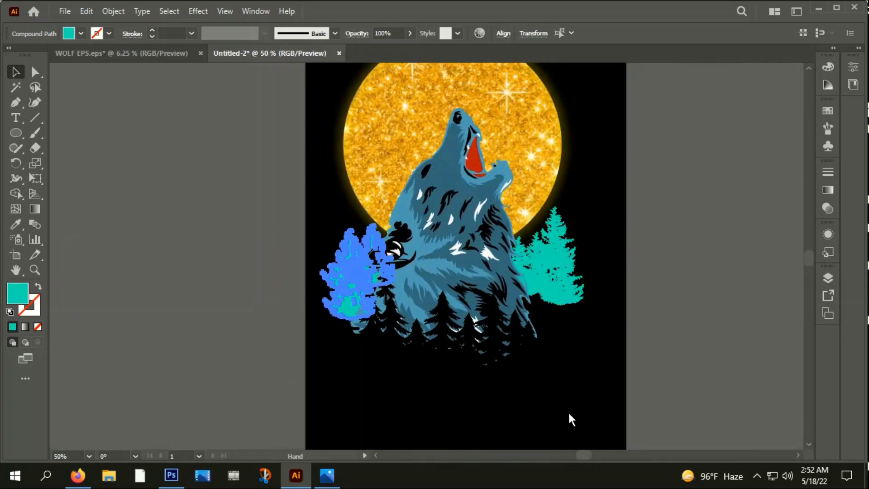
click(568, 361)
scroll(389, 257, up, 1)
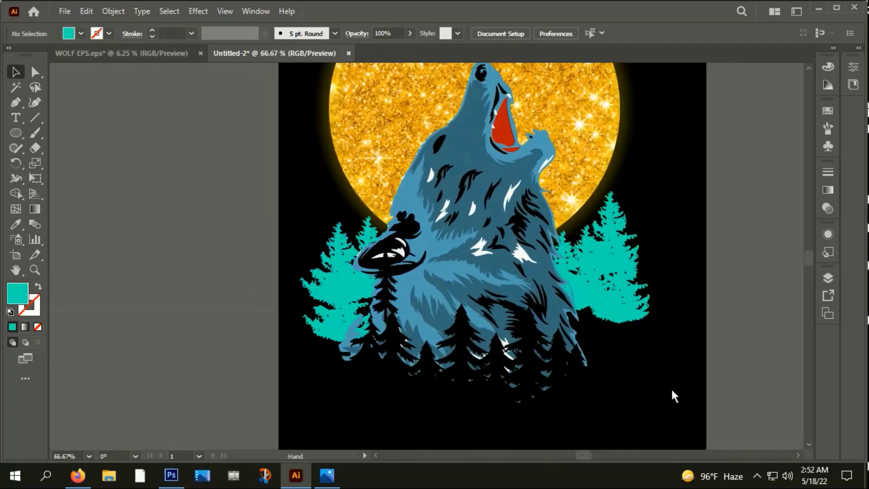
mouse_move(671, 388)
mouse_down()
mouse_move(647, 420)
mouse_move(608, 443)
mouse_up()
Step: Move the left teal tree down-left and the right one toward the wolf
click(305, 286)
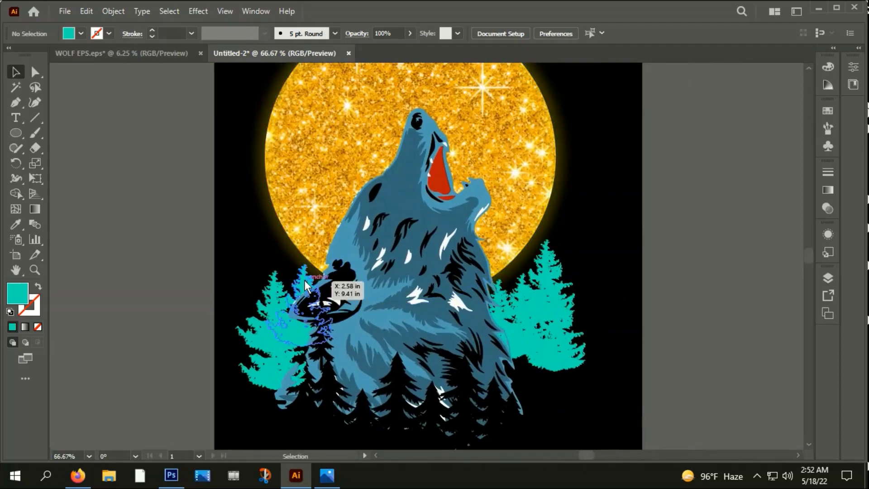
drag(305, 281, 276, 292)
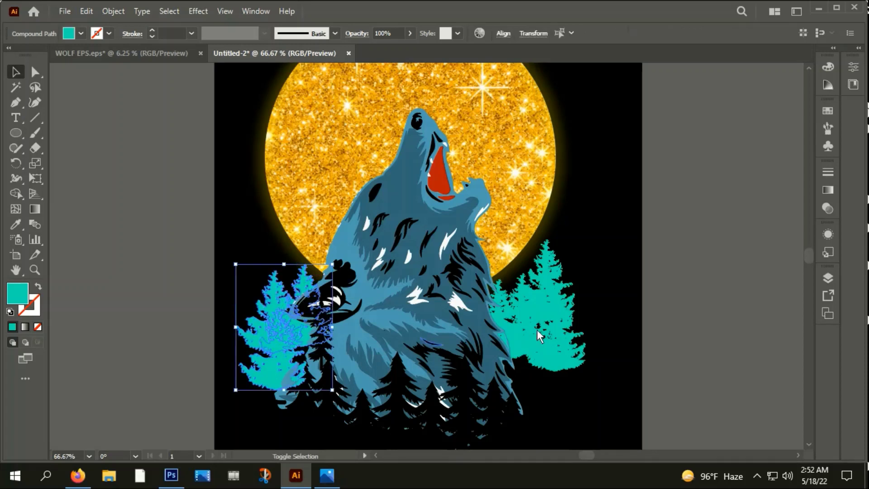
shift+click(552, 278)
mouse_move(552, 278)
mouse_down()
mouse_move(500, 294)
mouse_move(537, 288)
mouse_up()
Step: Group the two teal trees with Object > Group and zoom out
right_click(537, 289)
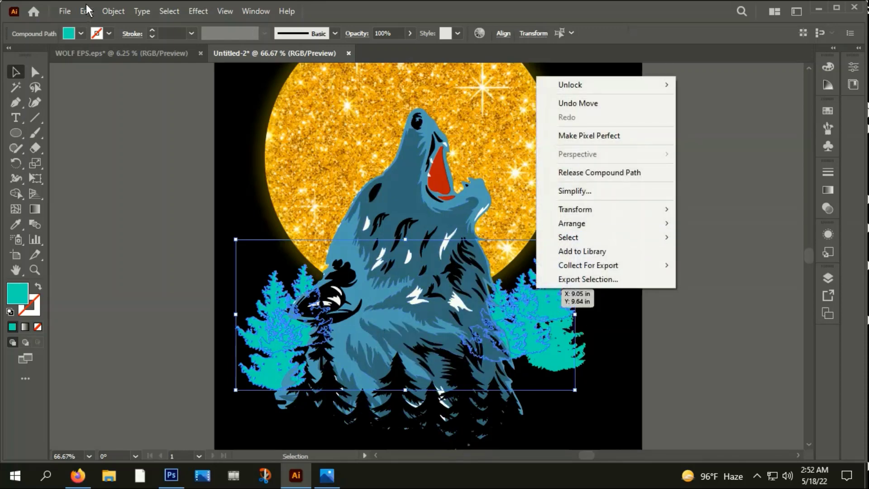
click(111, 12)
click(160, 66)
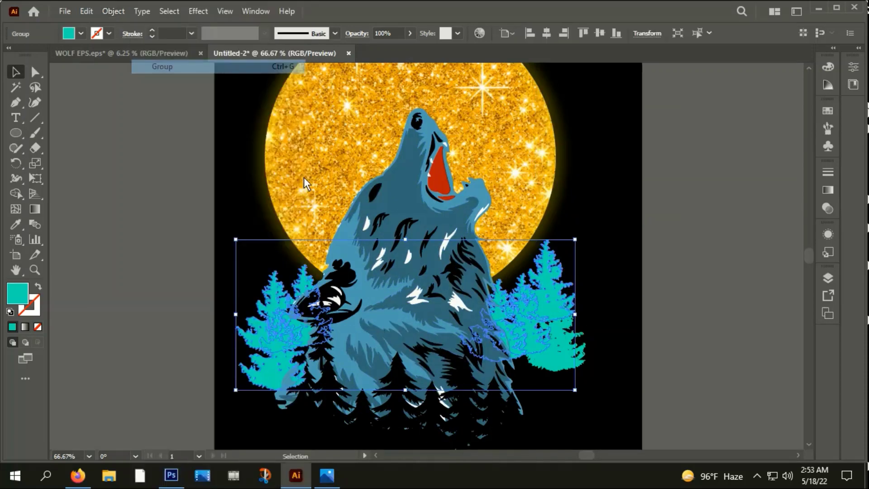
click(635, 270)
key(ctrl+minus)
key(ctrl+minus)
Step: Erase the third stock pine's trunk above the bar to free it
drag(648, 345, 567, 253)
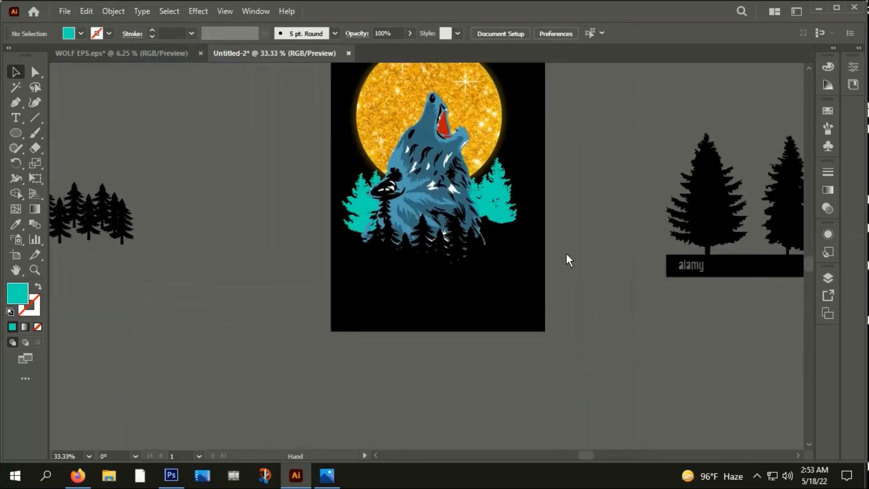
scroll(771, 256, down, 2)
mouse_move(749, 318)
mouse_down()
mouse_move(539, 348)
mouse_move(703, 254)
mouse_up()
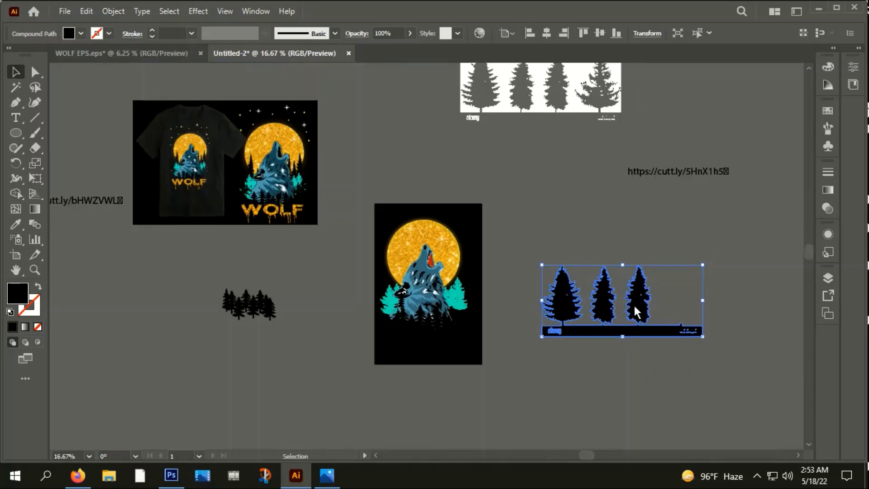
scroll(632, 348, up, 2)
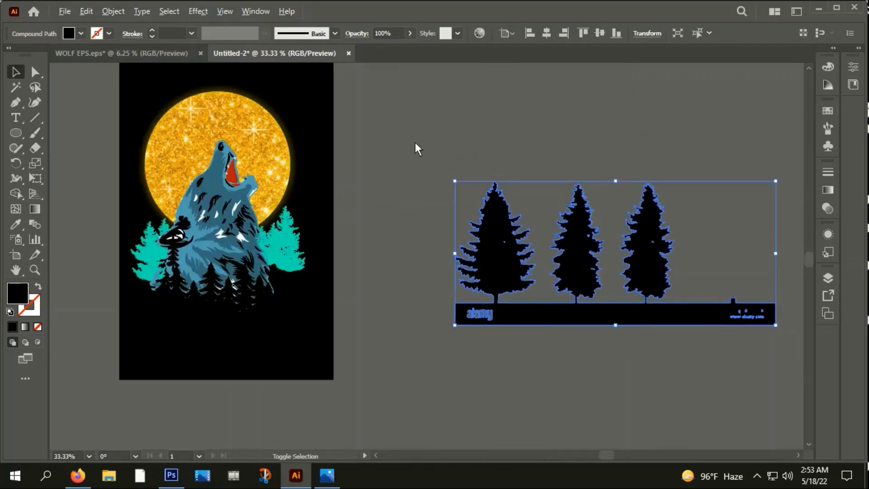
click(35, 148)
scroll(650, 321, up, 3)
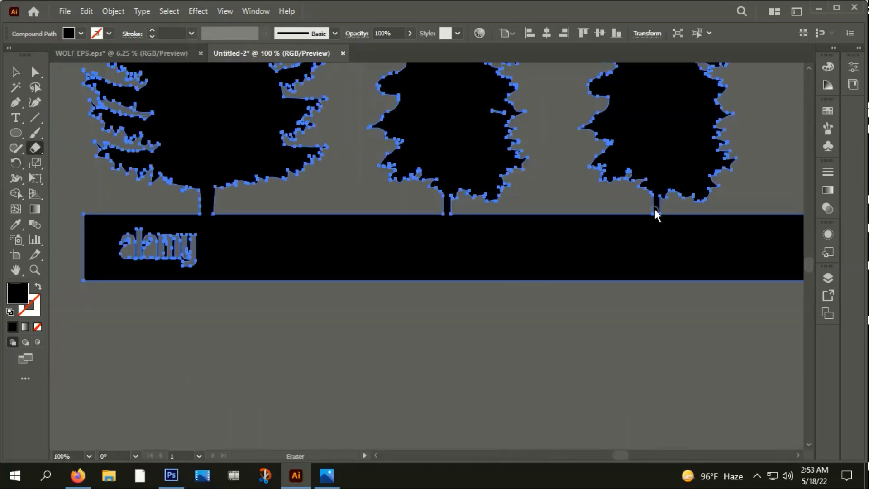
drag(653, 206, 663, 206)
Step: Drag the freed third pine onto the wolf artboard and shrink it
click(15, 73)
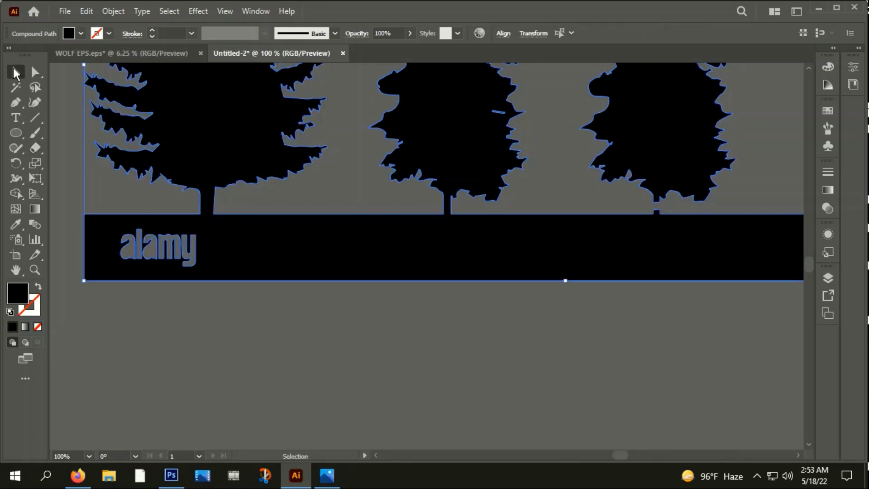
click(242, 316)
scroll(311, 277, down, 3)
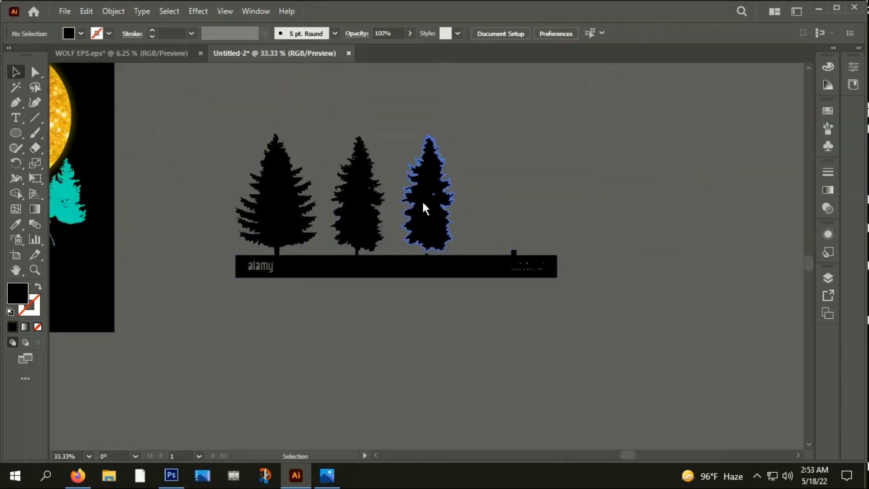
drag(424, 208, 159, 317)
scroll(594, 328, left, 5)
scroll(633, 322, left, 2)
mouse_move(562, 317)
mouse_down()
mouse_move(391, 292)
mouse_move(204, 296)
mouse_up()
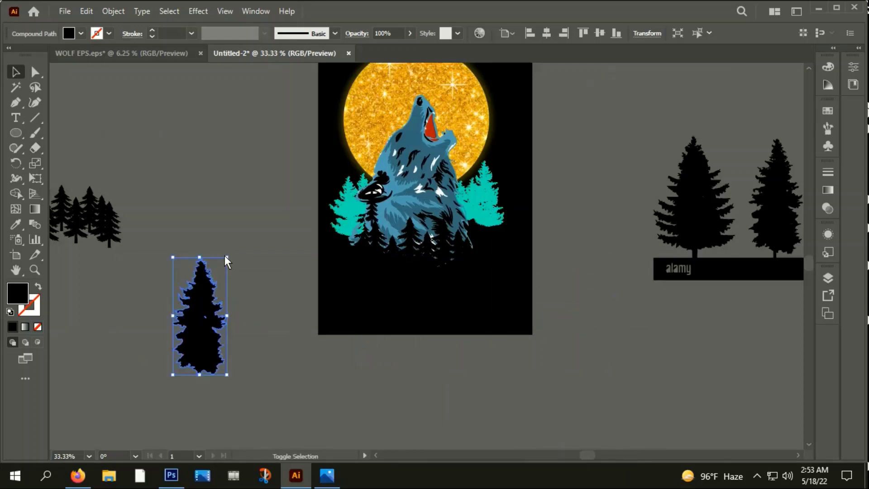
drag(227, 258, 210, 293)
Step: Place the small pine at the artboard's left edge, bring it to front, and copy it rightward
click(226, 317)
scroll(226, 317, up, 1)
drag(188, 327, 389, 204)
right_click(390, 204)
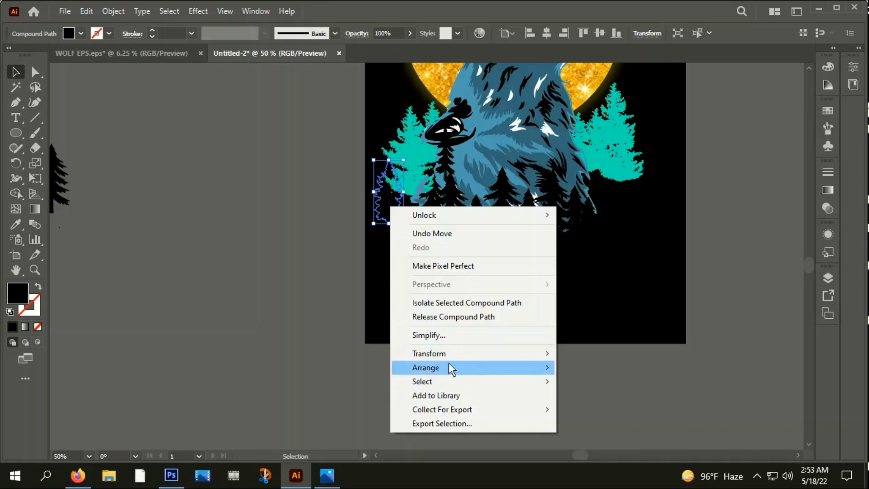
click(577, 368)
click(486, 339)
scroll(424, 206, up, 2)
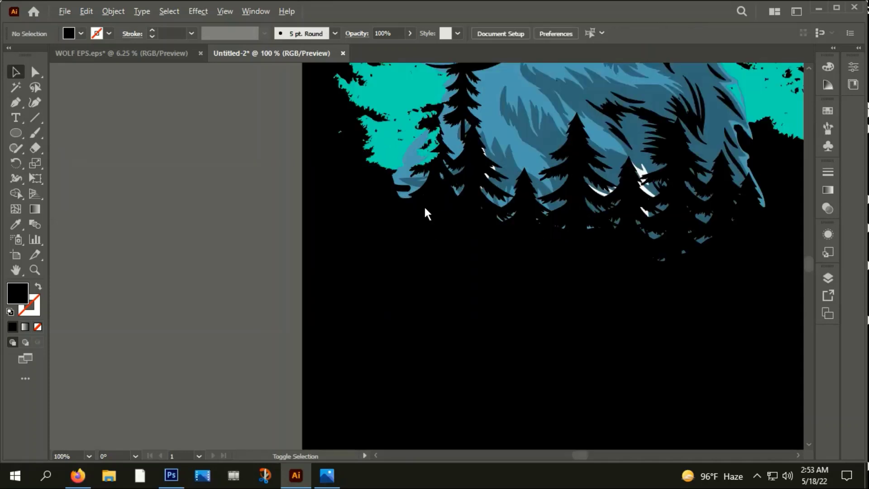
mouse_move(347, 179)
mouse_down()
mouse_move(411, 168)
mouse_move(413, 160)
mouse_move(691, 174)
mouse_move(599, 168)
mouse_move(624, 166)
mouse_up()
scroll(412, 165, down, 2)
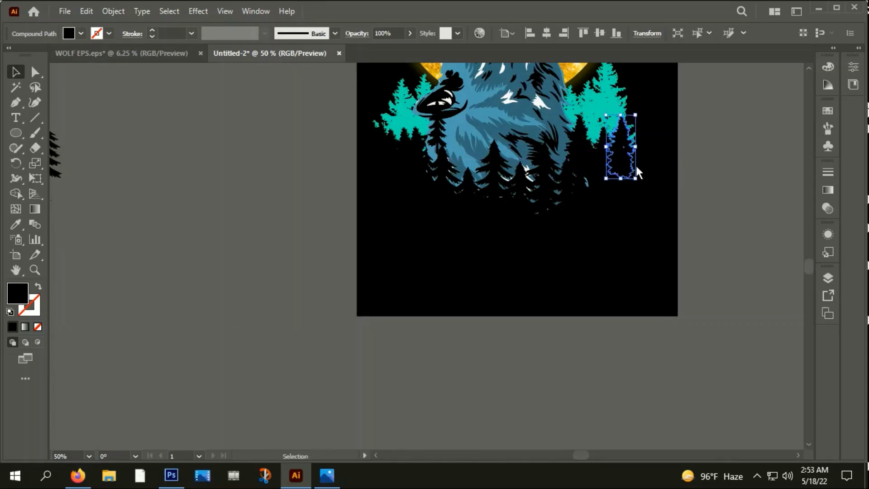
Step: Select the left dark pine trees and group them
shift+click(596, 140)
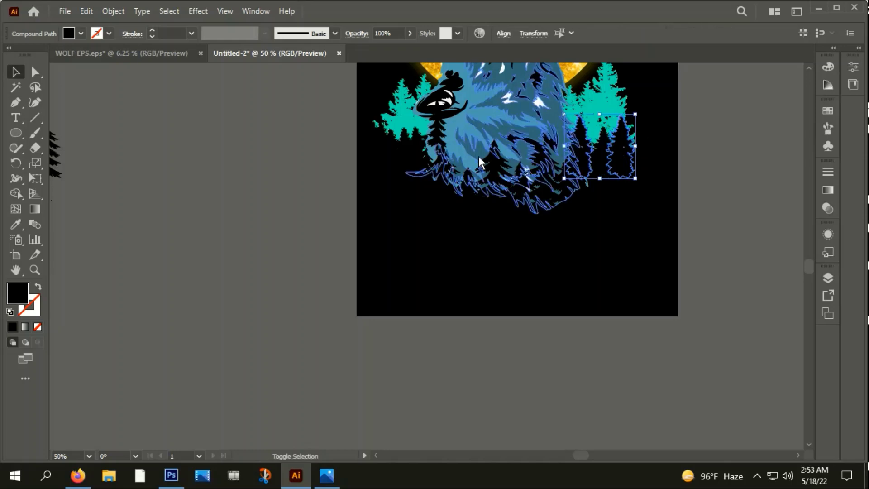
shift+click(414, 141)
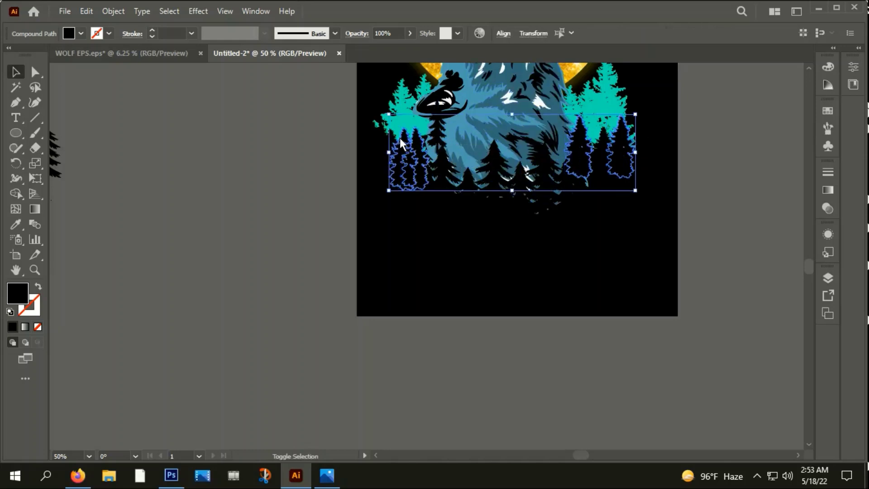
shift+click(393, 137)
right_click(394, 136)
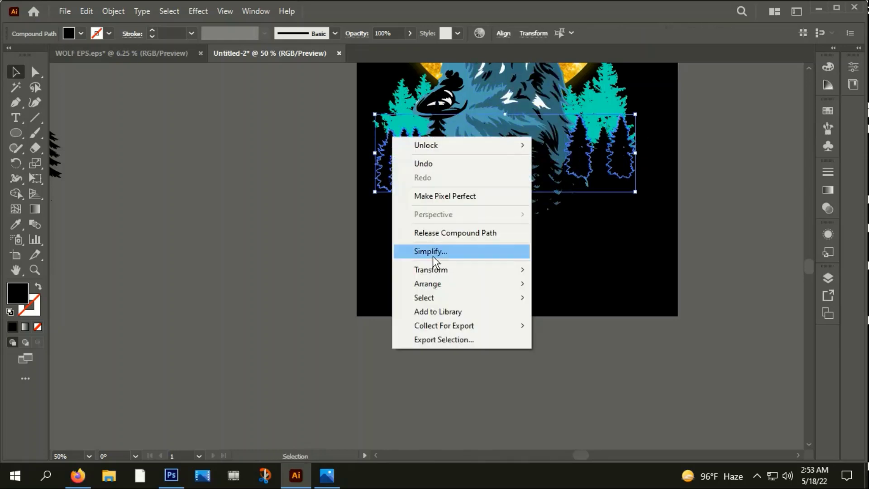
click(114, 11)
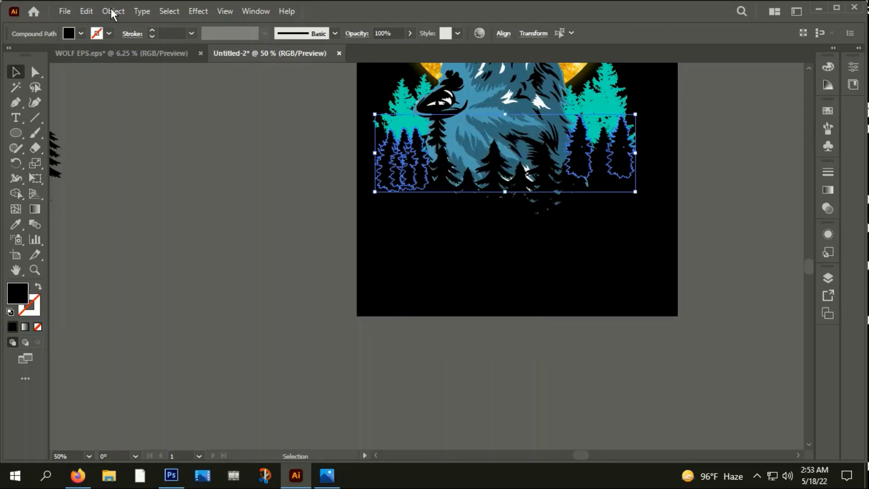
click(171, 67)
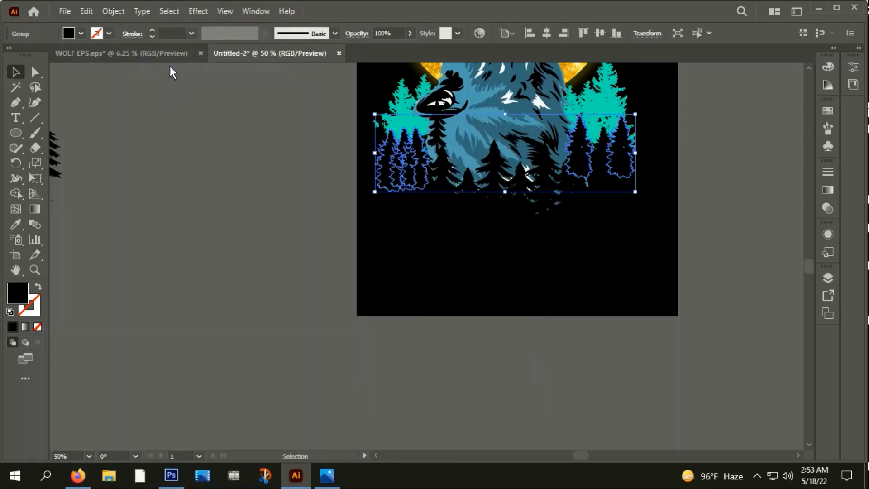
click(170, 66)
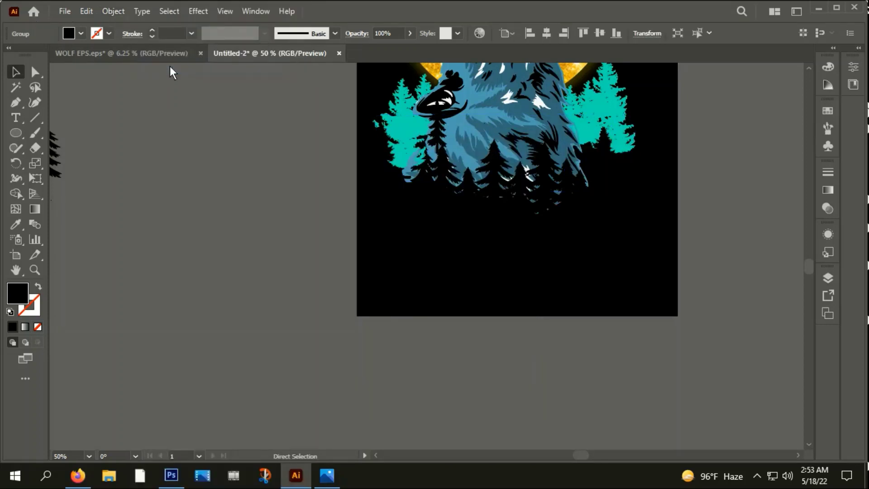
Step: Zoom in on the lower trees and group the right dark pines together
click(584, 114)
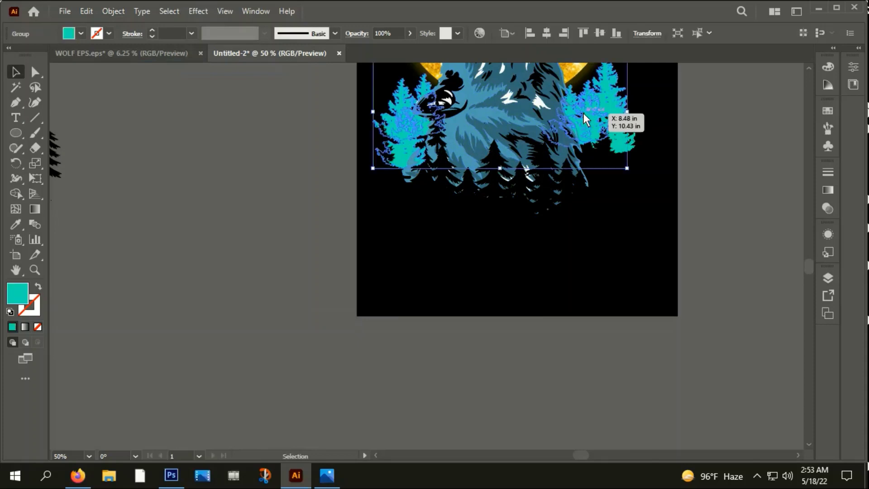
click(698, 172)
key(ctrl+z)
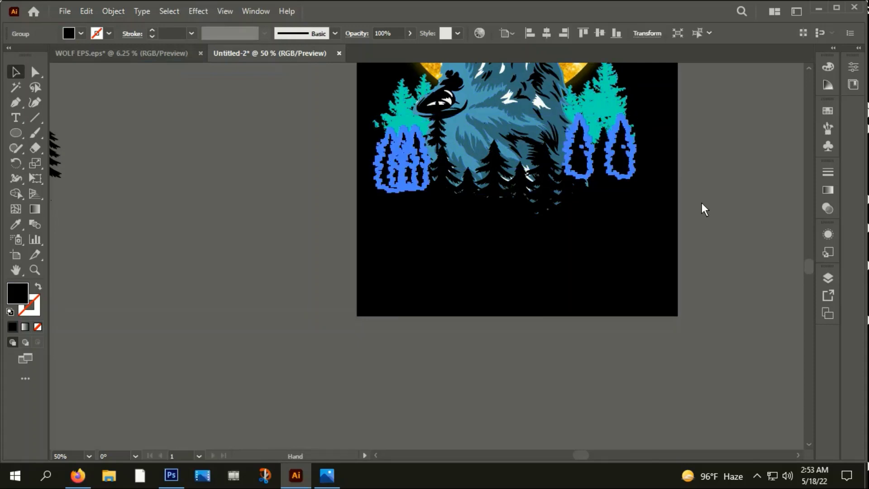
drag(703, 208, 606, 237)
shift+click(479, 146)
key(ctrl+1)
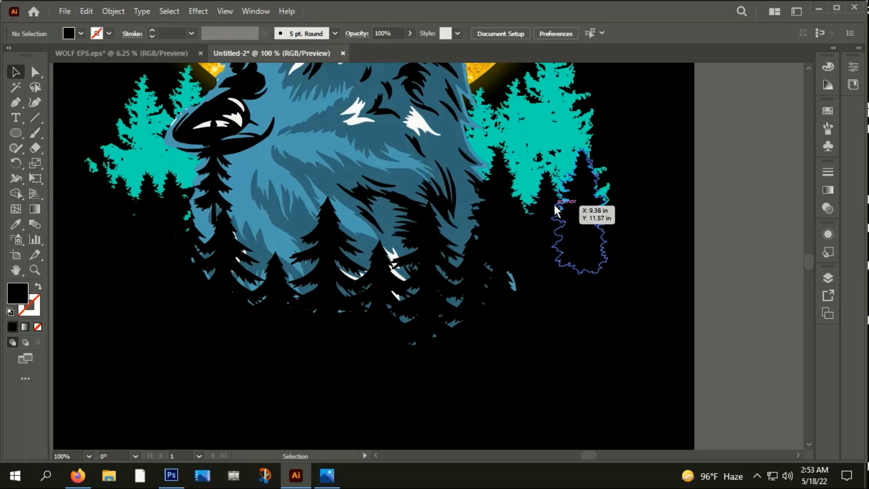
click(549, 199)
shift+click(501, 188)
right_click(501, 190)
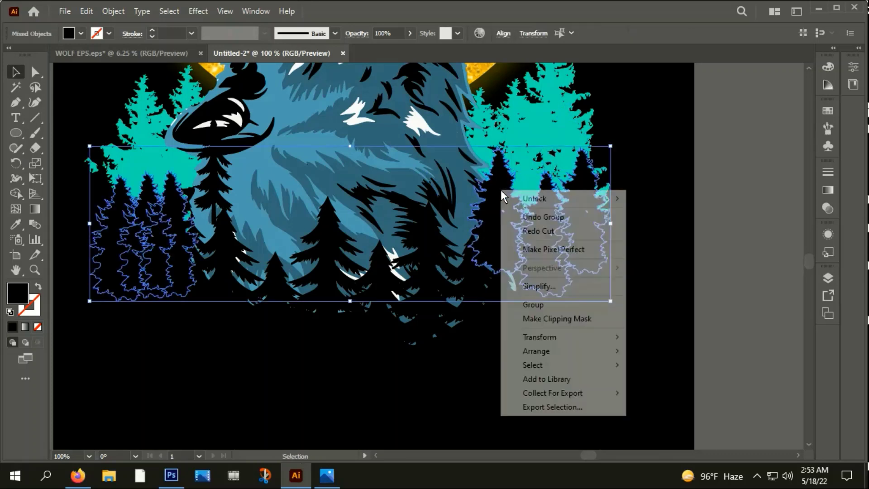
click(533, 304)
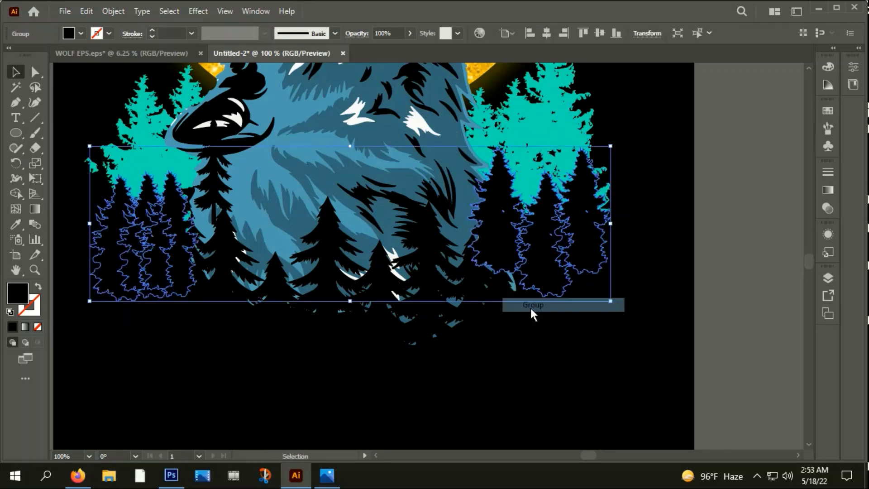
click(520, 343)
Step: Group the right and left teal pine trees
click(551, 161)
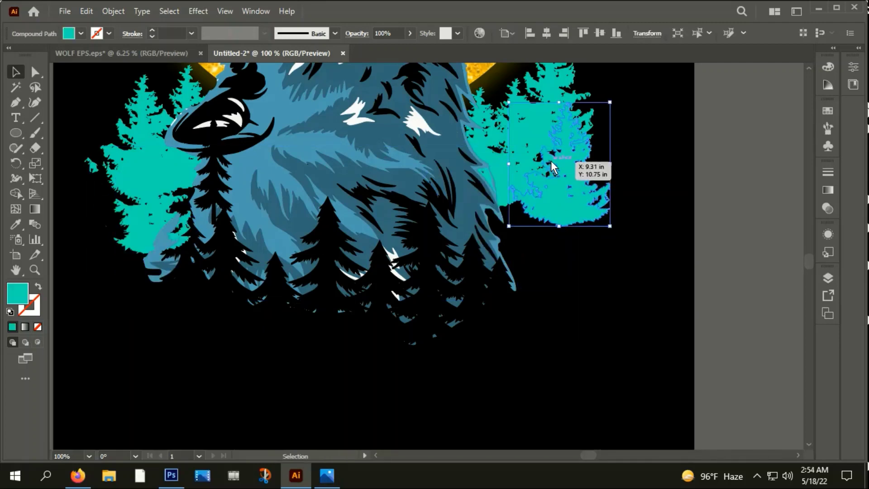
scroll(549, 189, down, 2)
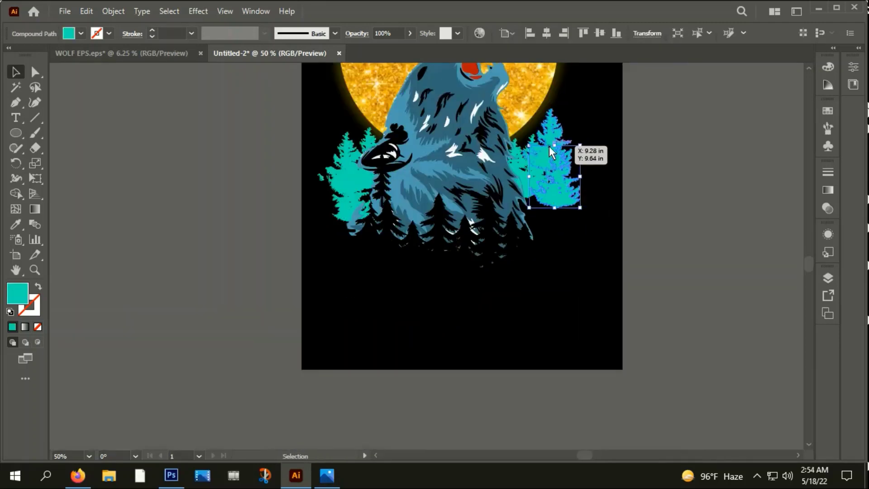
shift+click(327, 194)
key(ctrl+g)
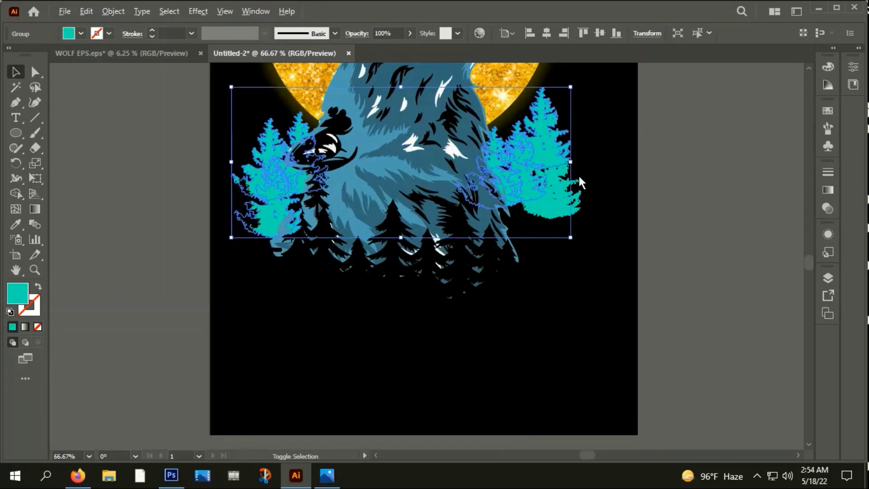
scroll(577, 174, up, 3)
Step: Move a teal pine copy beside the artboard
shift+click(528, 237)
click(565, 287)
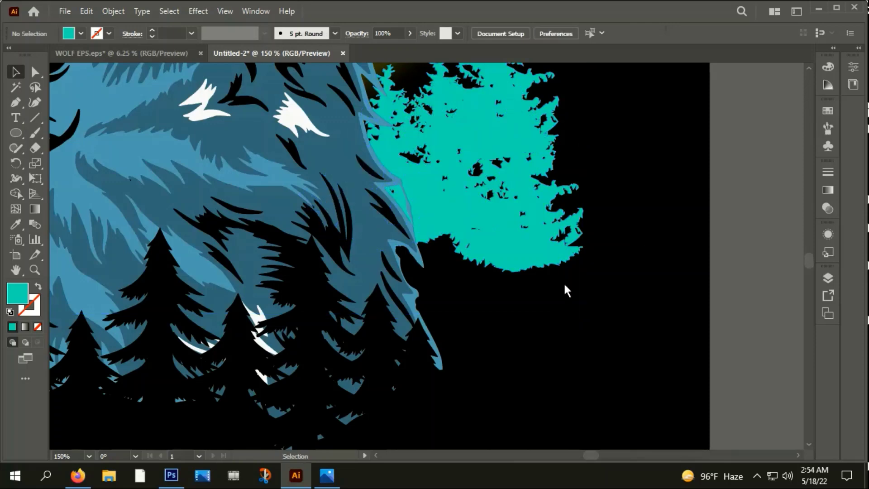
click(546, 253)
scroll(545, 252, down, 3)
drag(545, 251, 177, 196)
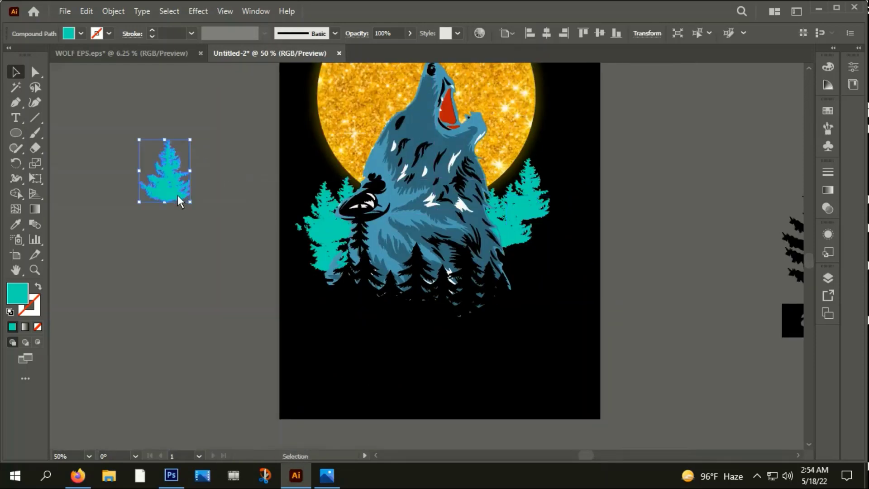
key(ctrl+z)
scroll(521, 240, up, 1)
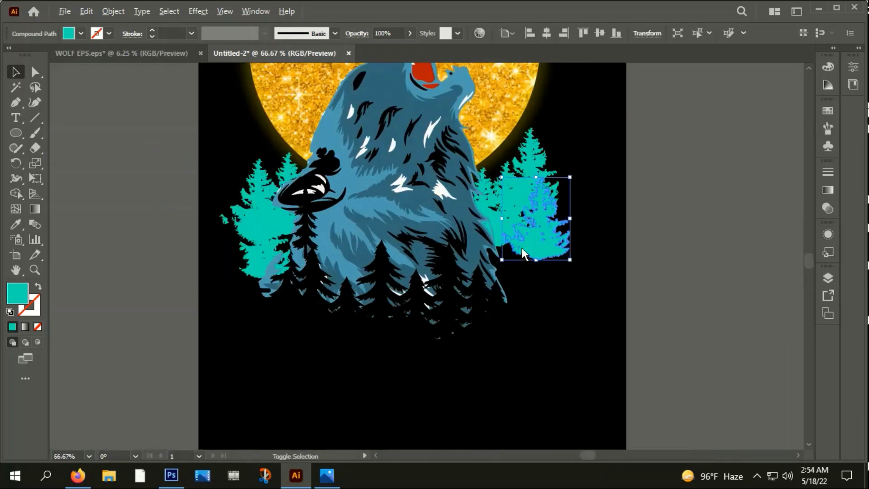
Step: Group the selected teal pines and select the group
shift+click(534, 152)
right_click(534, 152)
click(579, 271)
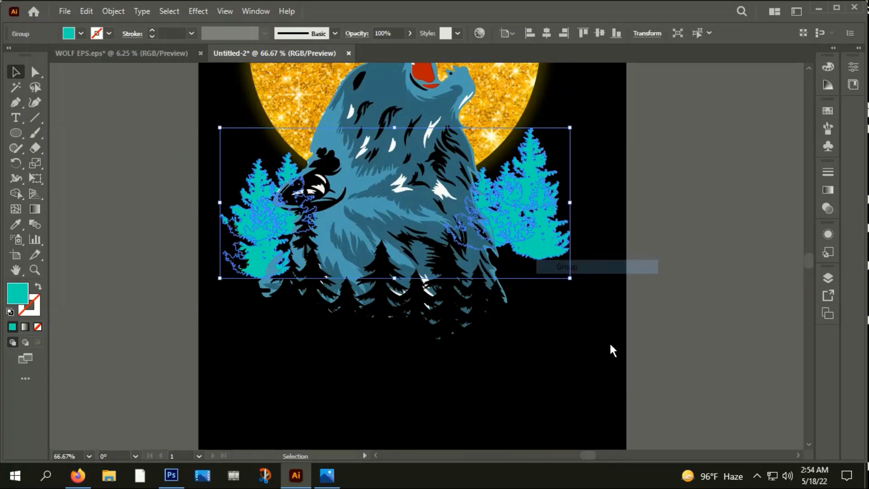
click(423, 418)
click(259, 222)
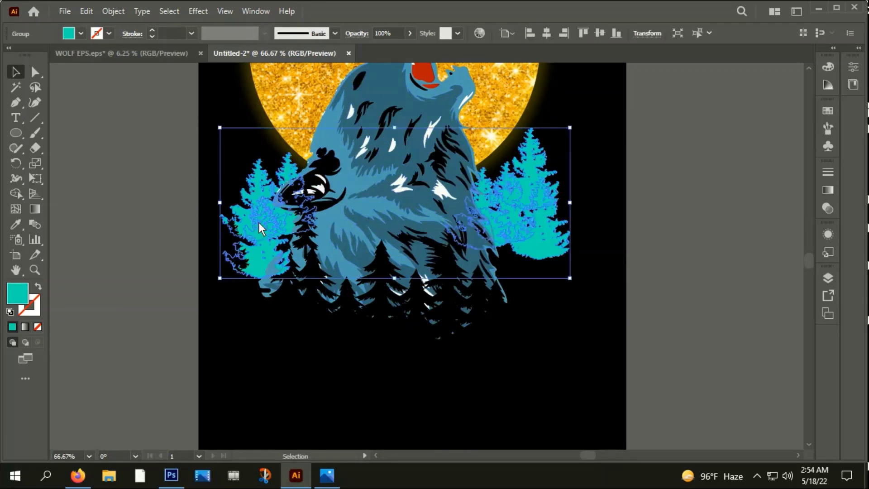
Step: Give the teal group an unclipped opacity mask filled with pasted black pine silhouettes
click(255, 16)
mouse_move(325, 458)
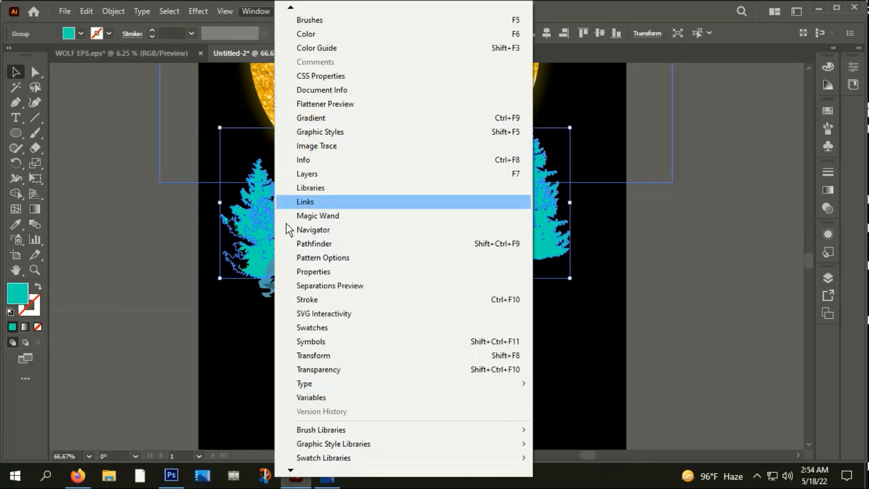
scroll(310, 451, down, 1)
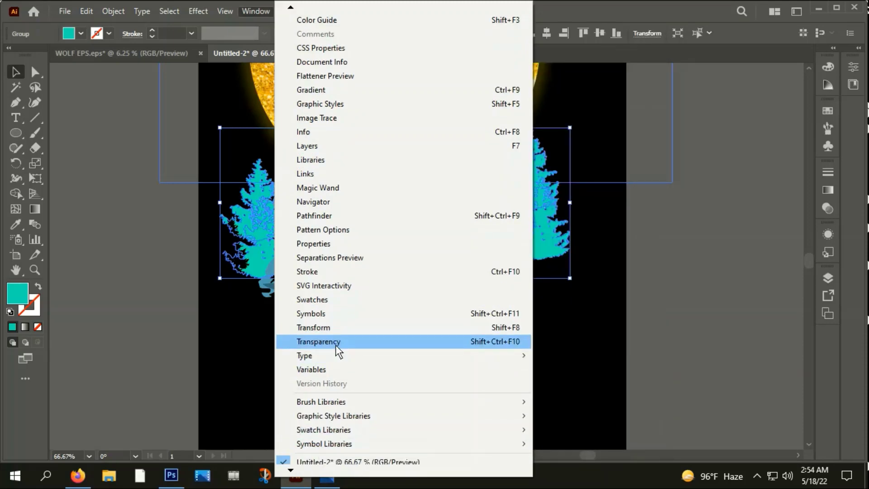
click(336, 344)
click(795, 206)
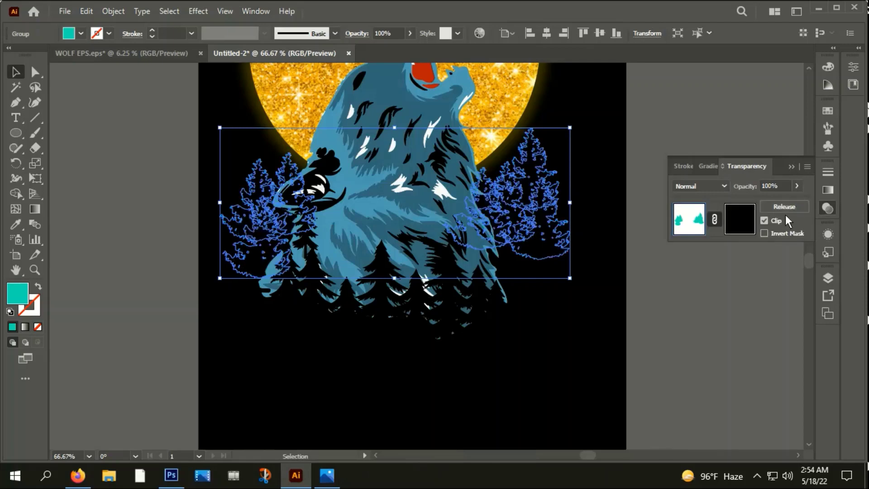
click(766, 220)
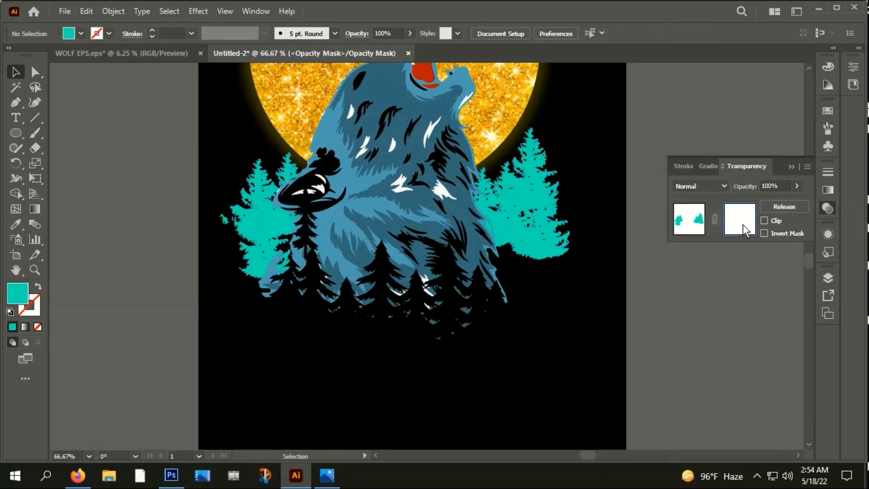
key(ctrl+f)
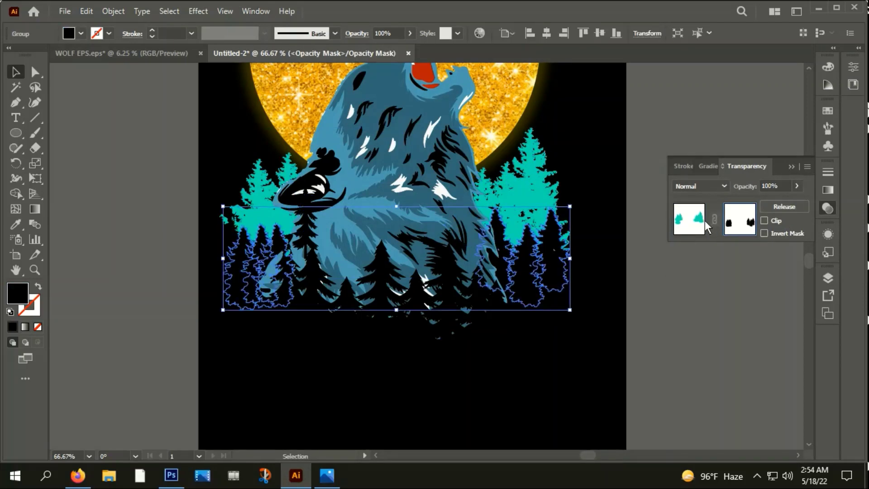
click(698, 219)
click(677, 130)
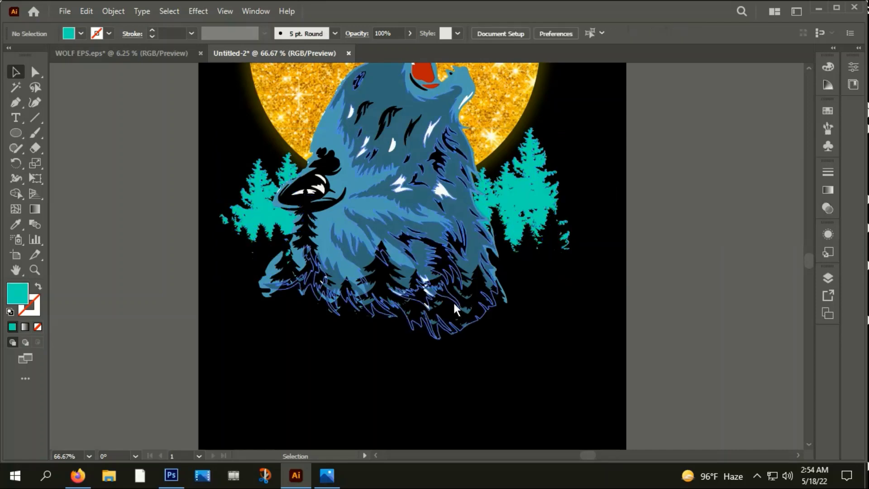
key(ctrl+minus)
key(ctrl+minus)
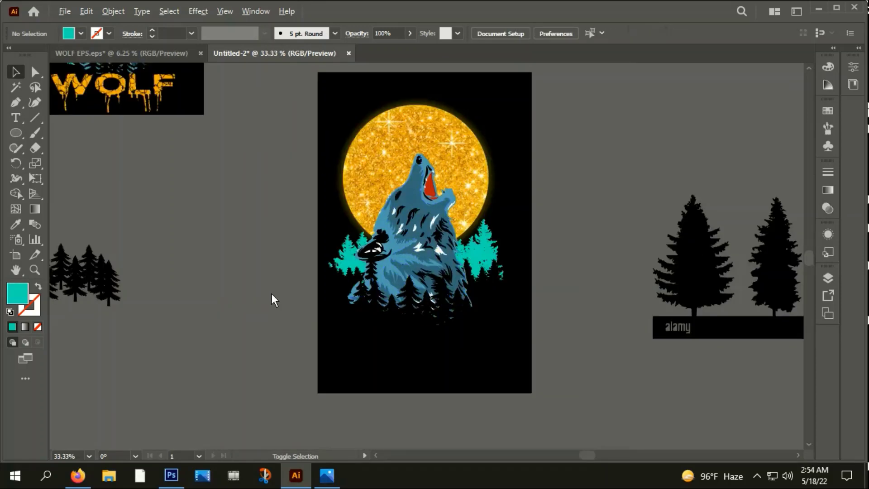
Step: Scale the stock pine-and-banner silhouette slightly smaller
scroll(679, 270, down, 2)
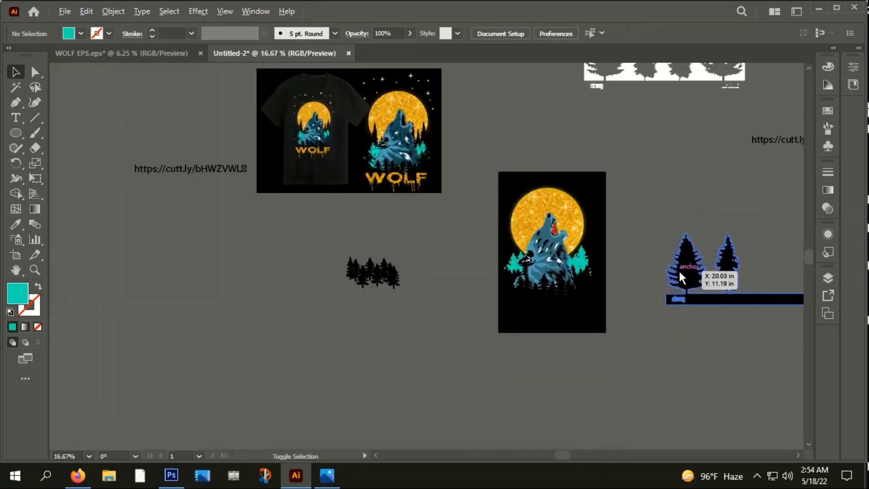
drag(724, 358, 594, 373)
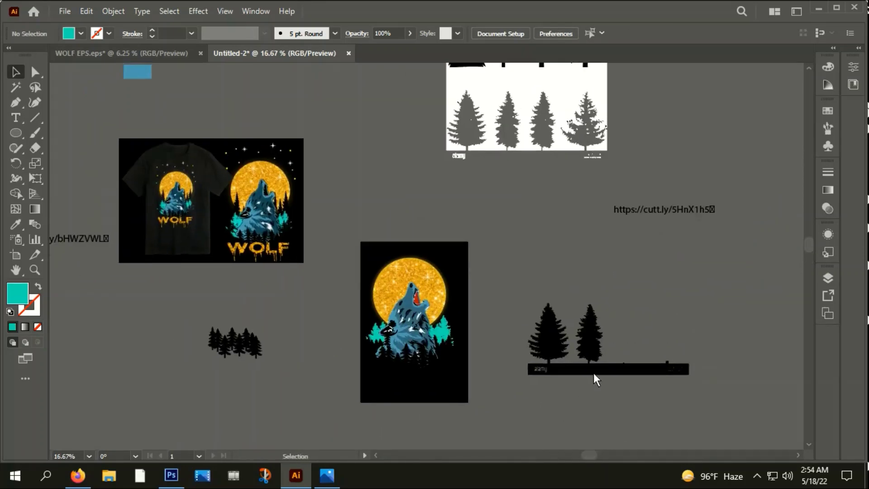
click(568, 343)
scroll(557, 348, up, 3)
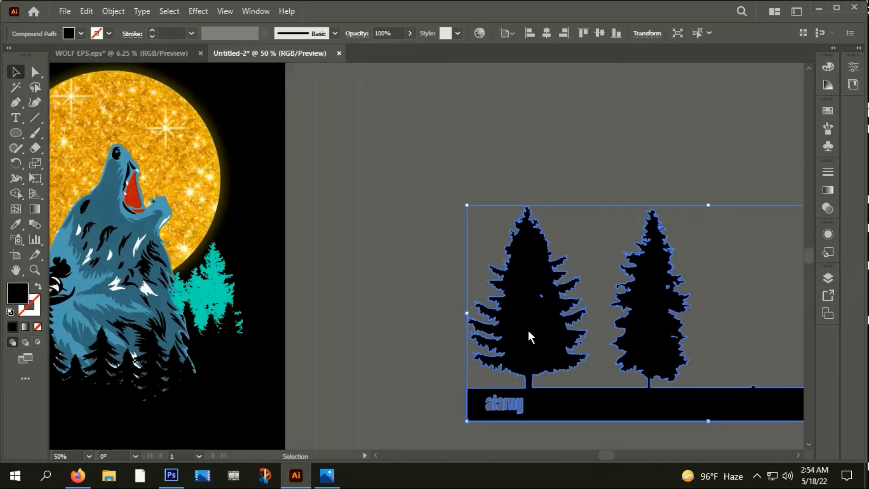
click(35, 163)
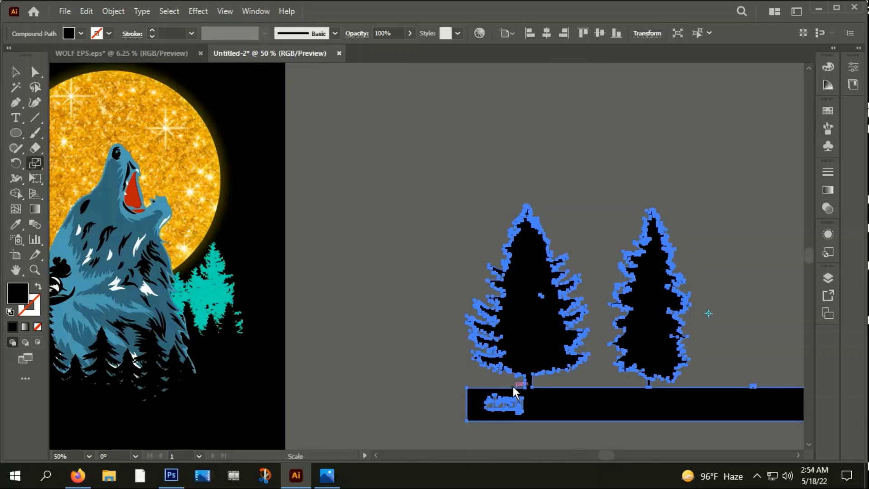
mouse_move(515, 386)
mouse_down()
mouse_move(559, 380)
mouse_move(518, 380)
mouse_move(553, 370)
mouse_up()
key(ctrl+equal)
key(ctrl+equal)
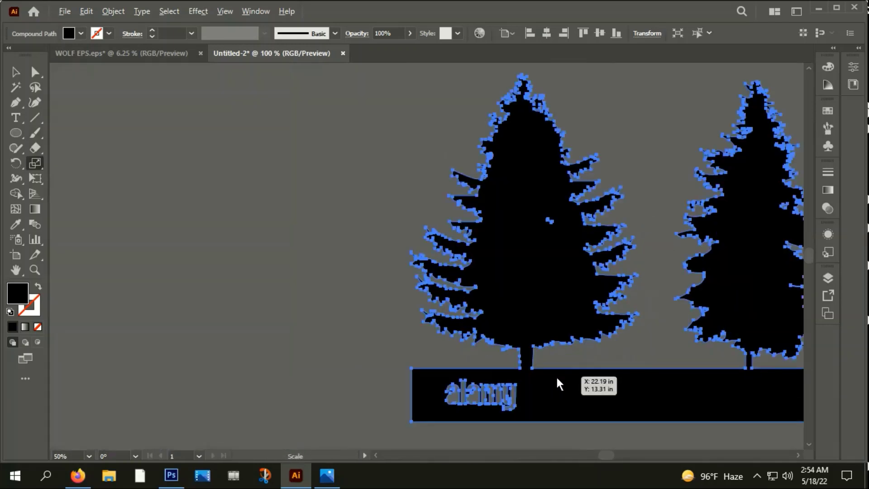
scroll(557, 376, up, 3)
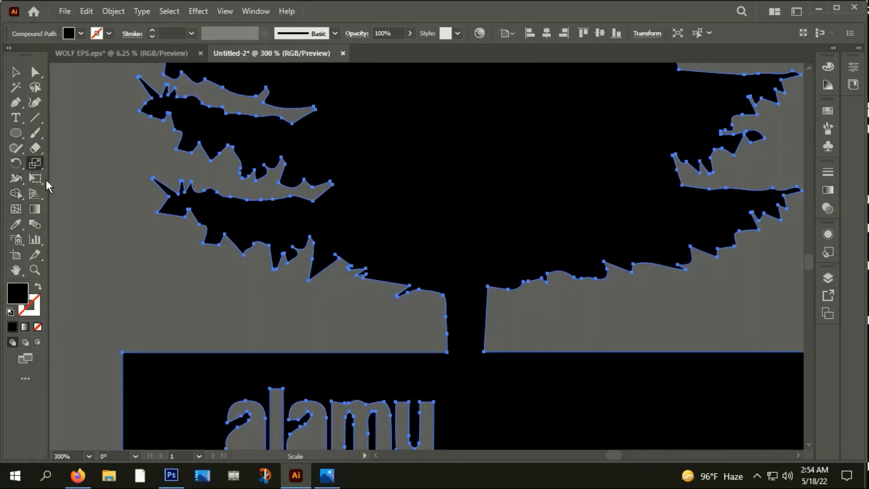
Step: Erase the left pine's trunk where it meets the banner
click(16, 154)
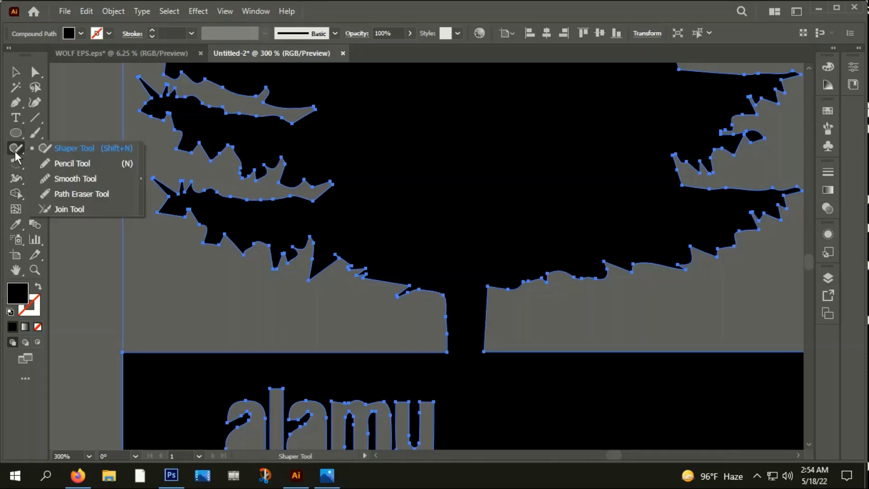
click(37, 144)
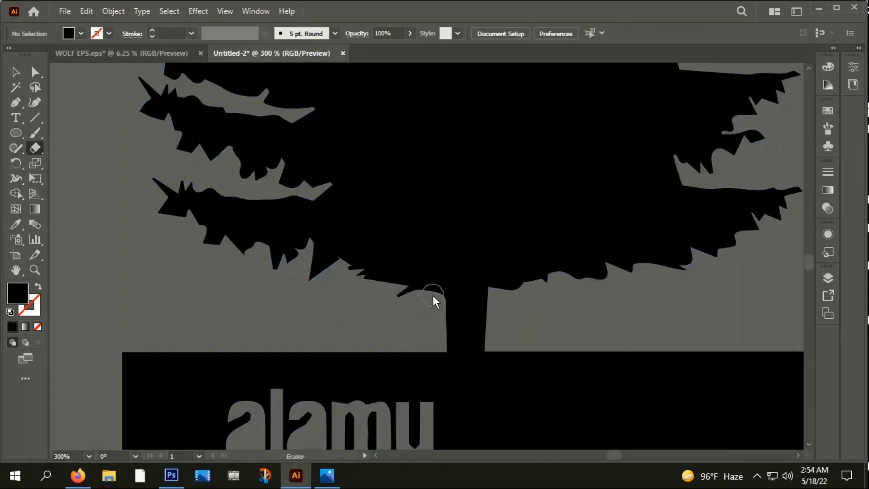
drag(433, 313, 725, 326)
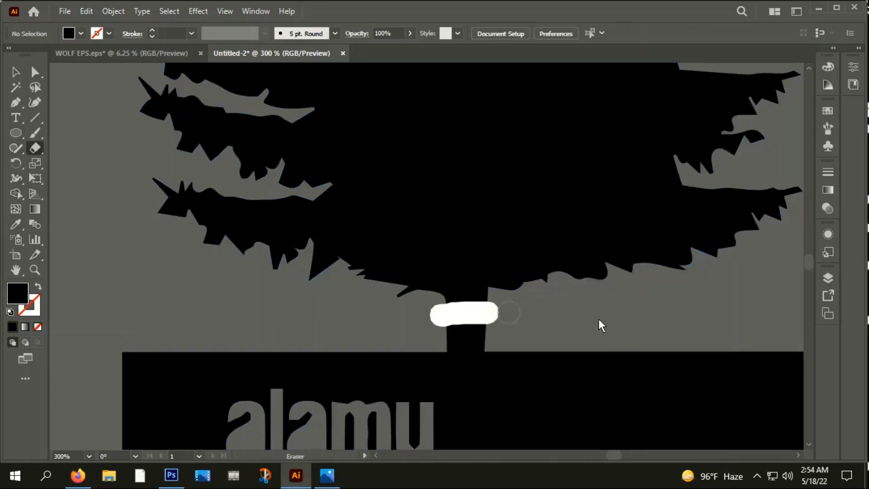
click(15, 71)
scroll(313, 209, down, 5)
scroll(313, 209, down, 5)
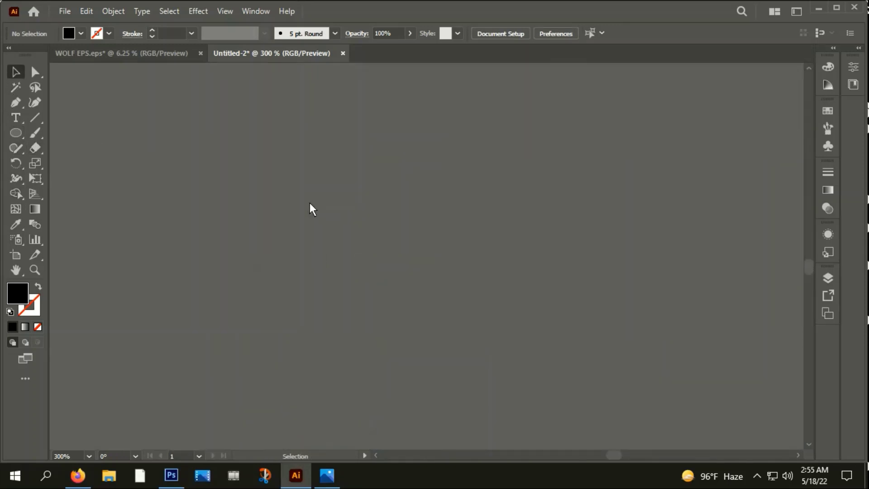
scroll(310, 209, down, 4)
scroll(309, 210, down, 2)
scroll(310, 210, down, 1)
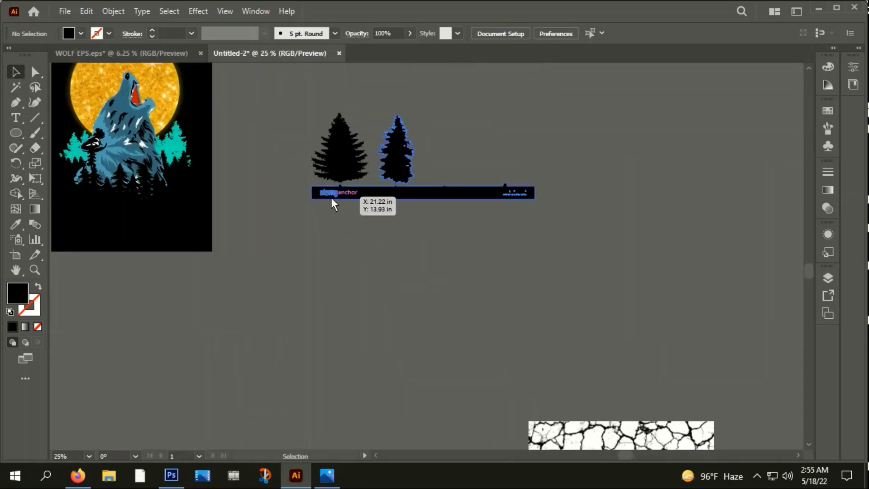
Step: Erase the right pine's trunk from the banner and select that tree alone
click(339, 154)
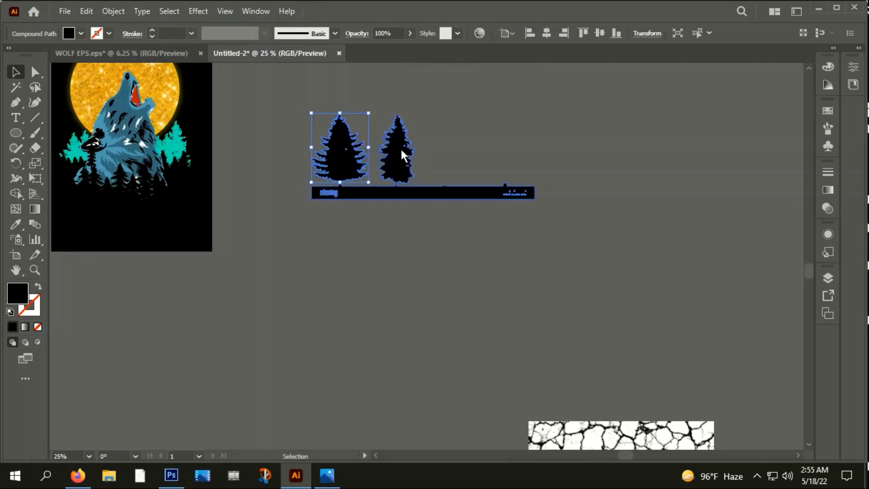
scroll(412, 170, up, 3)
click(369, 139)
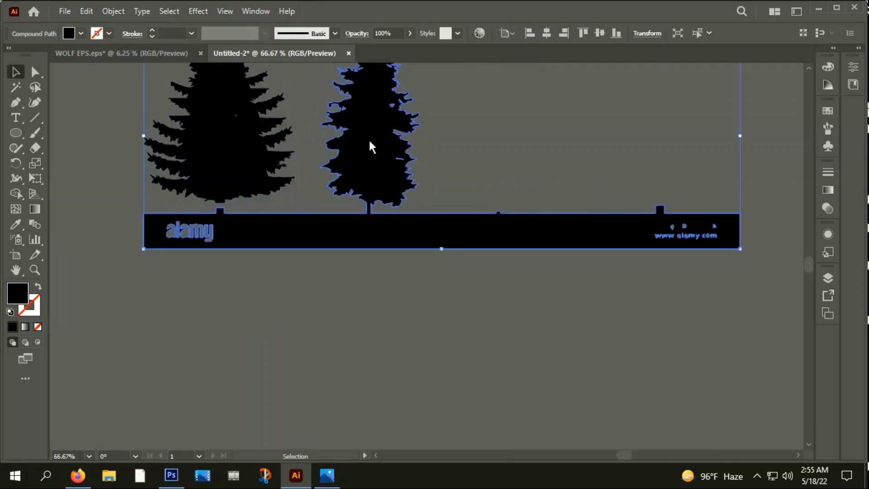
click(36, 148)
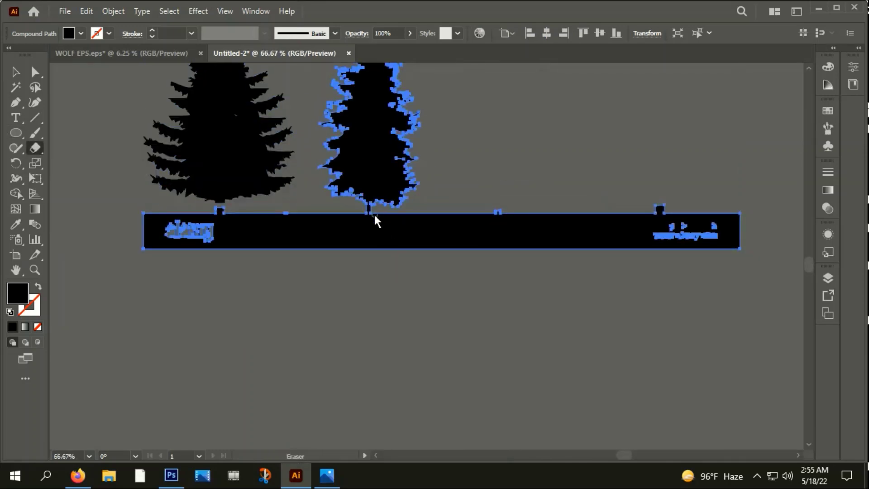
drag(360, 210, 403, 214)
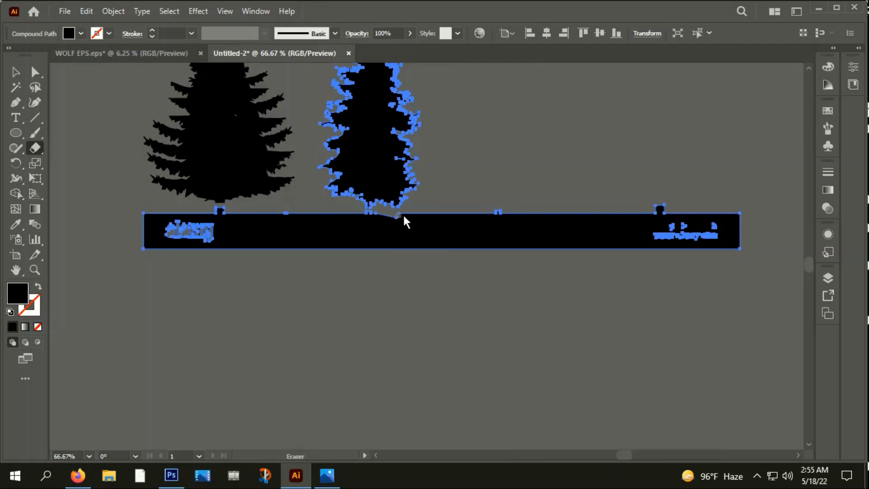
click(17, 75)
click(388, 156)
Step: Duplicate the right pine below the banner and squeeze the copy much narrower
scroll(390, 169, down, 3)
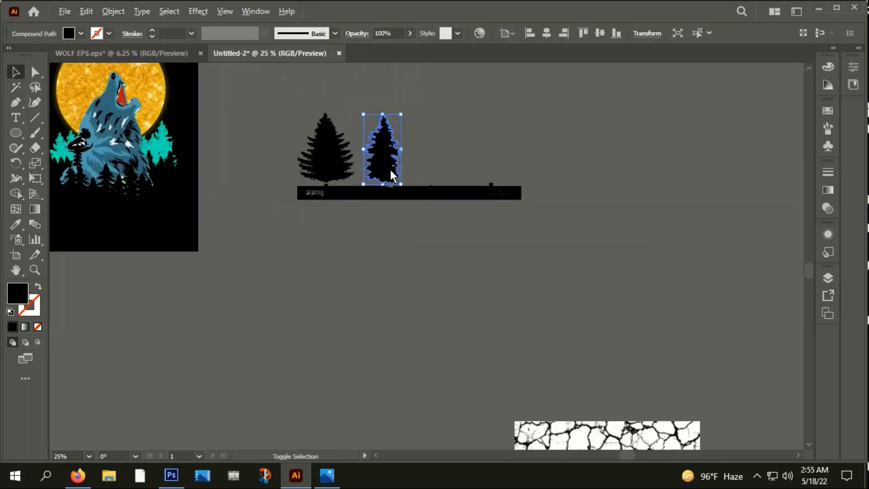
drag(391, 169, 313, 259)
drag(412, 210, 319, 261)
scroll(318, 260, up, 3)
drag(380, 252, 340, 263)
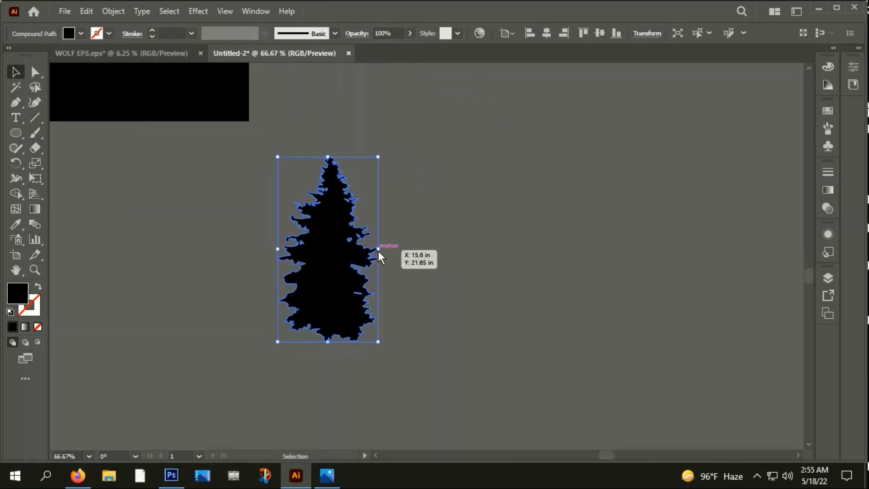
click(421, 284)
Step: Bring the thin pine forward and position it just left of the wolf
scroll(420, 286, down, 4)
mouse_move(401, 288)
mouse_down()
mouse_move(352, 180)
mouse_move(430, 272)
mouse_up()
right_click(429, 272)
mouse_move(464, 204)
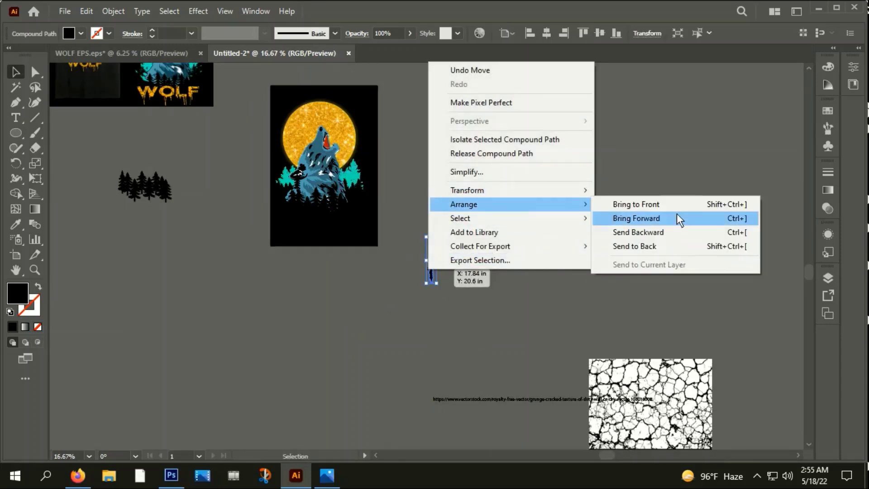
click(663, 204)
click(497, 265)
scroll(378, 125, up, 1)
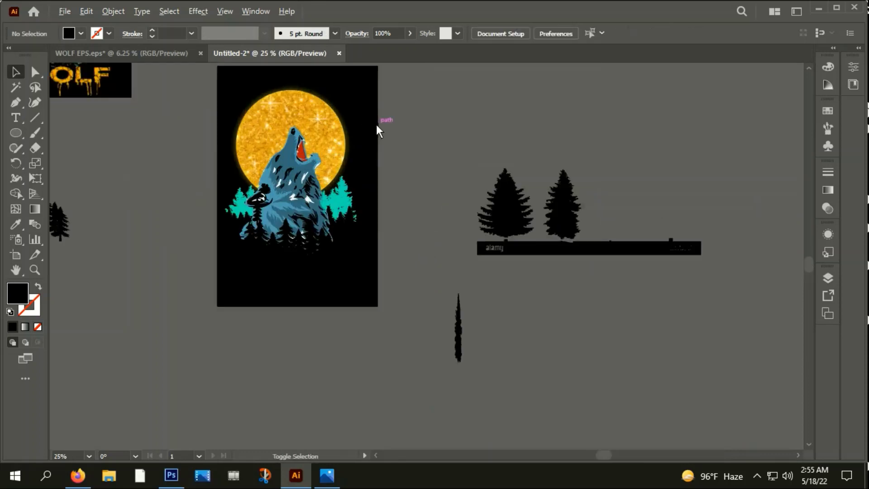
scroll(381, 125, up, 1)
mouse_move(492, 349)
mouse_down()
mouse_move(495, 339)
mouse_move(315, 168)
mouse_move(344, 190)
mouse_move(184, 219)
mouse_move(171, 193)
mouse_up()
scroll(324, 176, up, 1)
scroll(323, 177, up, 1)
scroll(282, 197, down, 3)
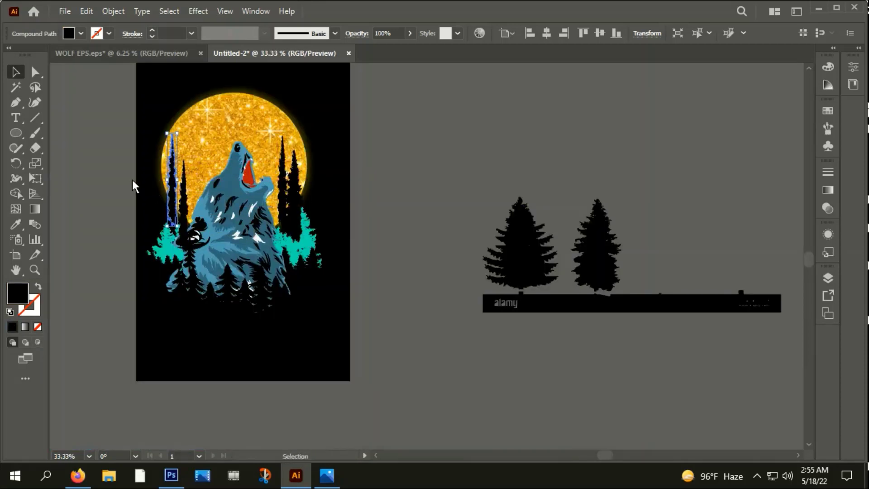
Step: Duplicate a thin pine beside the wolf and adjust the tall pines' positions
drag(307, 199, 206, 202)
key(ctrl+plus)
key(ctrl+plus)
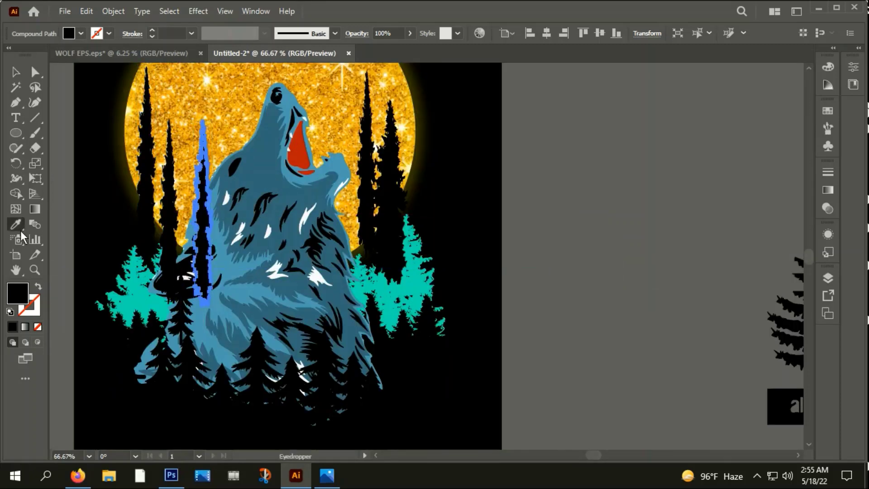
click(16, 225)
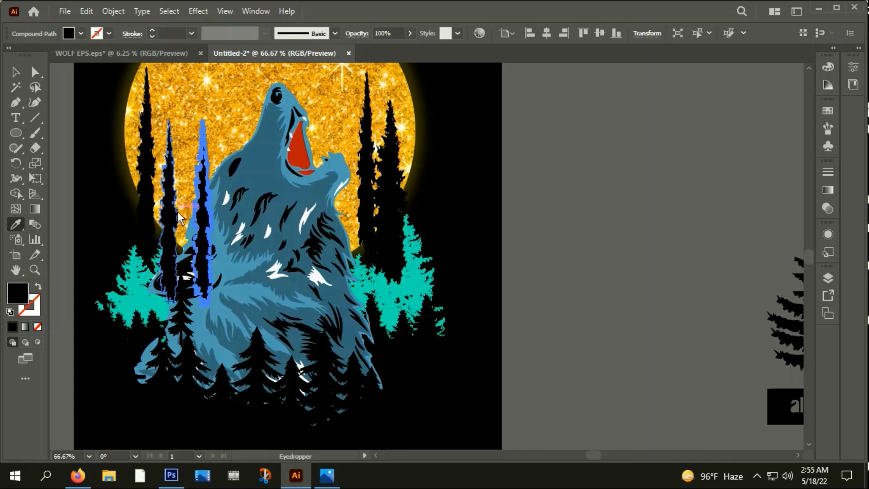
click(15, 72)
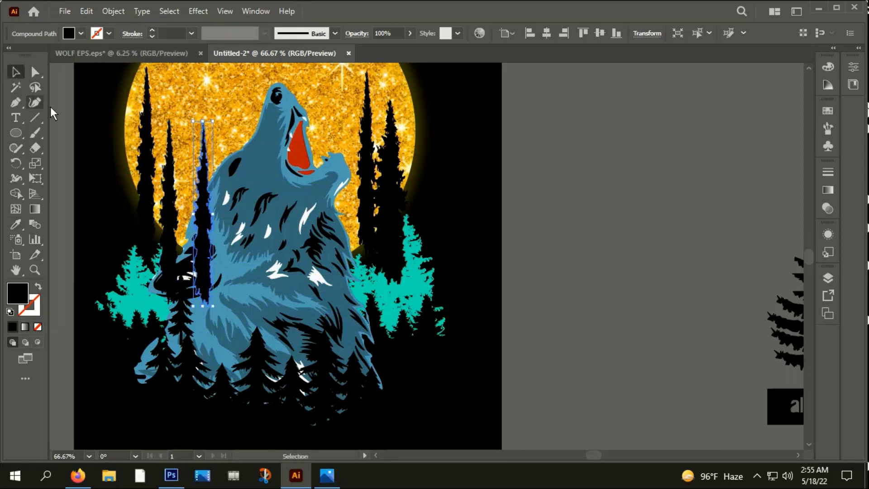
drag(204, 208, 176, 207)
click(486, 148)
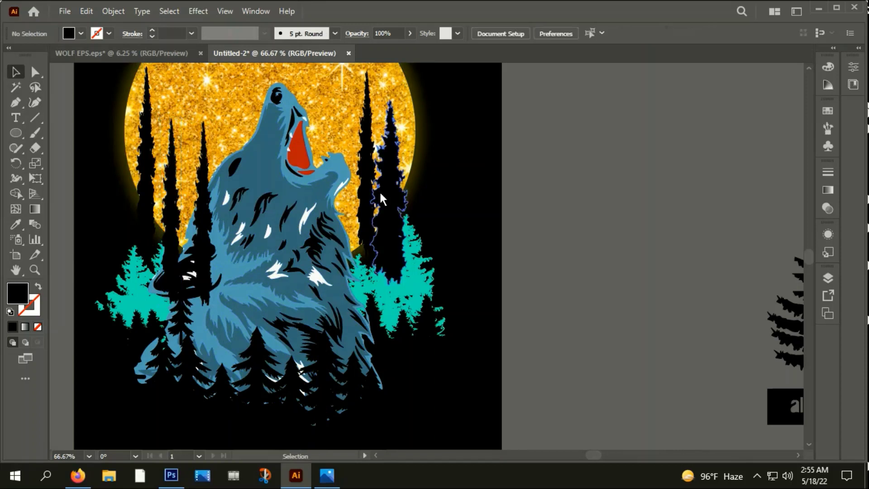
mouse_move(381, 199)
mouse_down()
mouse_move(403, 185)
mouse_move(344, 197)
mouse_up()
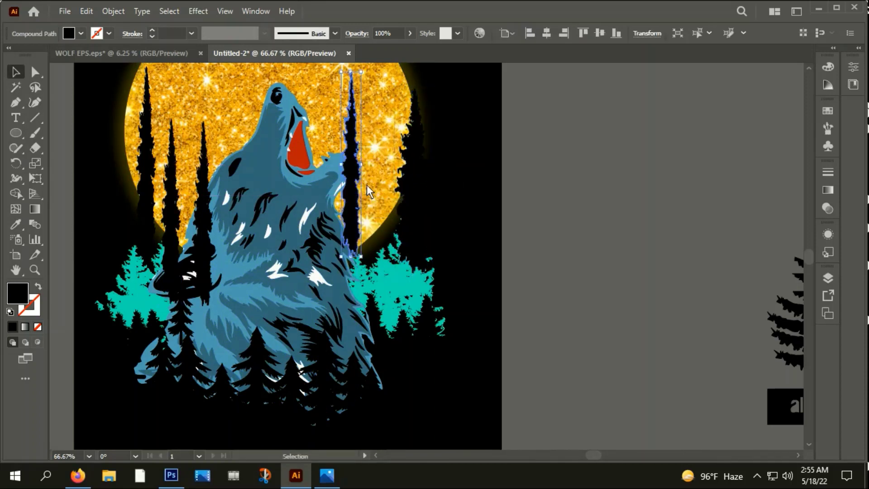
drag(415, 153, 389, 159)
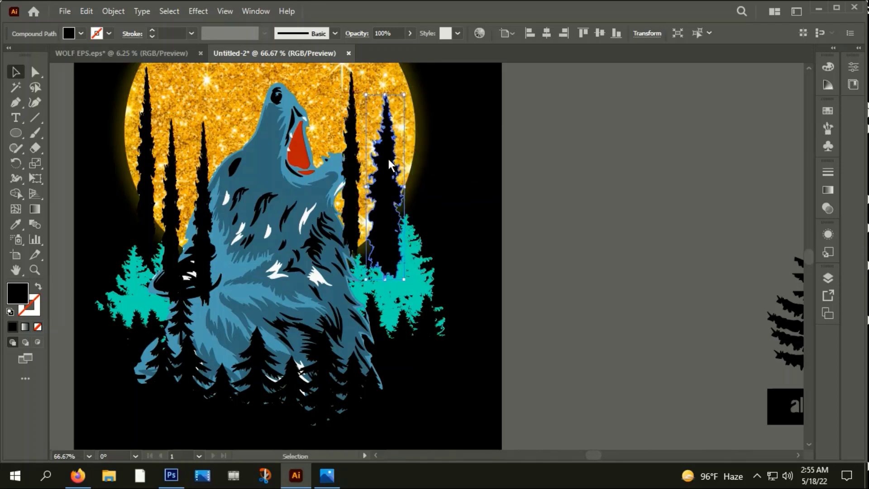
click(490, 173)
scroll(491, 180, down, 3)
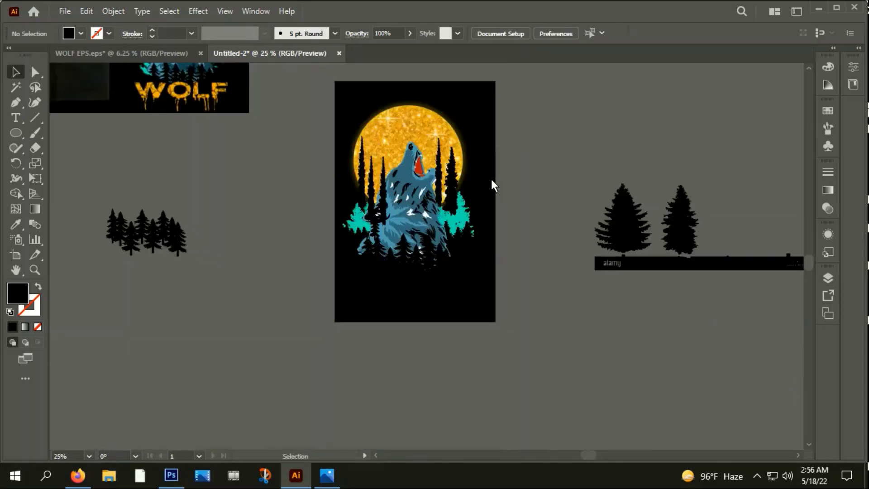
scroll(362, 170, up, 2)
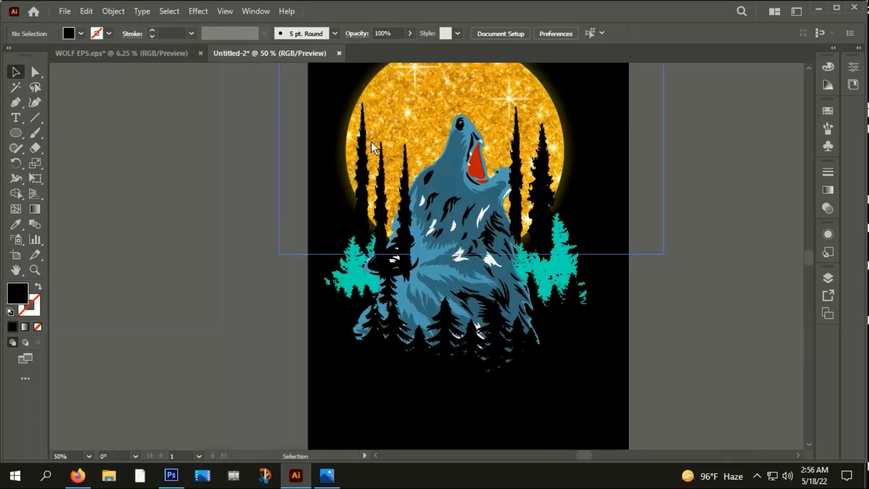
Step: Group all the tall black pines and cut the group out
click(364, 181)
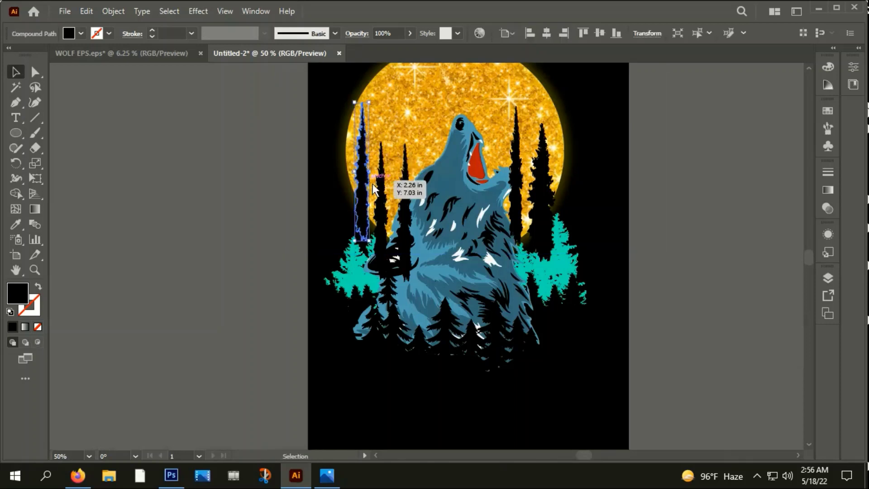
shift+click(403, 192)
drag(399, 193, 399, 198)
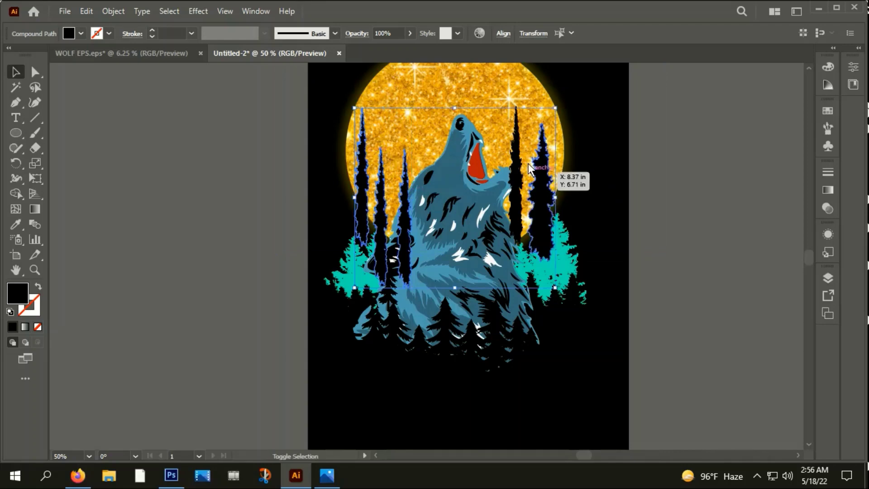
shift+click(513, 150)
right_click(513, 151)
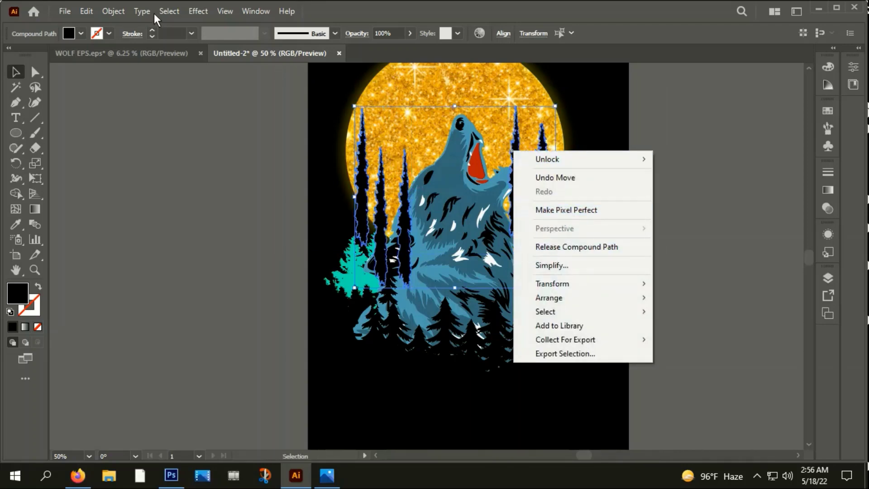
click(116, 13)
click(154, 66)
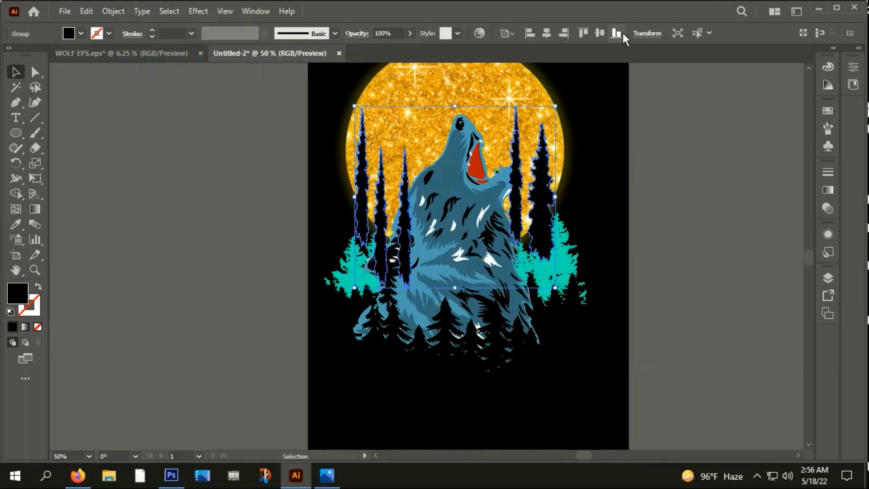
key(ctrl+shift+a)
Step: Select the gold moon group and bring up the Transparency panel
click(544, 105)
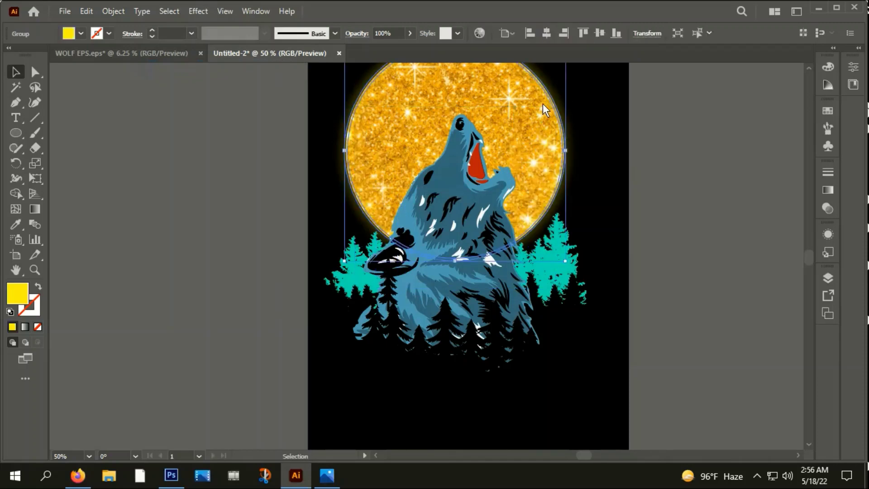
click(259, 9)
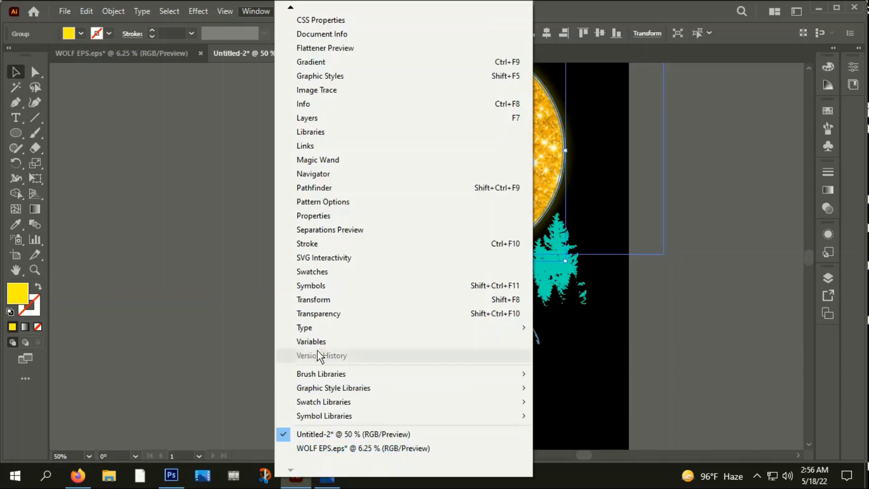
click(320, 314)
Step: Make an opacity mask on the moon, then paste the black pines back in front of it
click(780, 205)
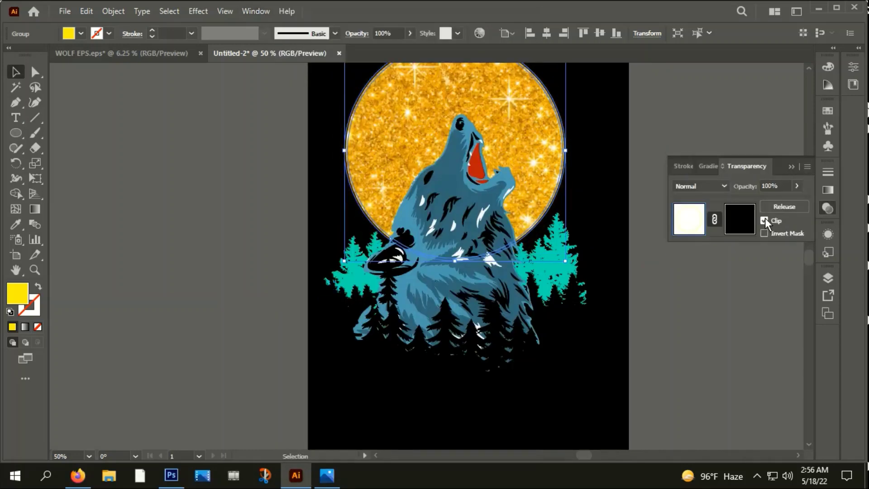
click(745, 228)
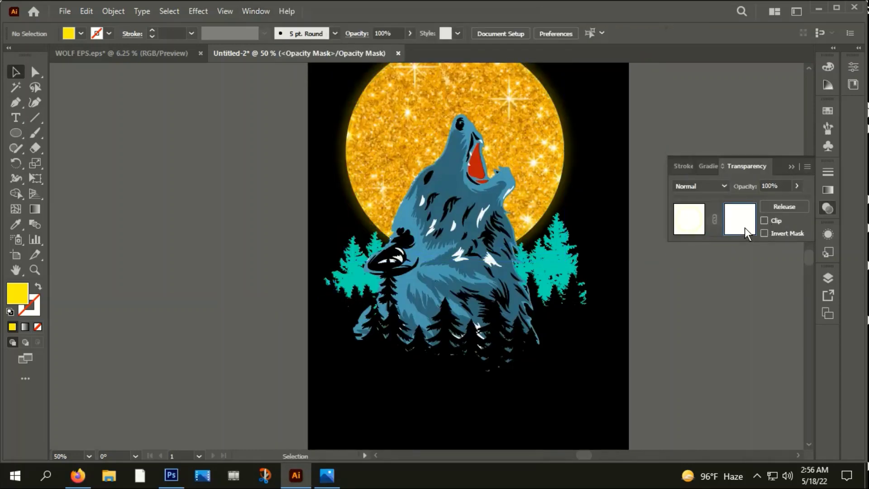
key(ctrl+f)
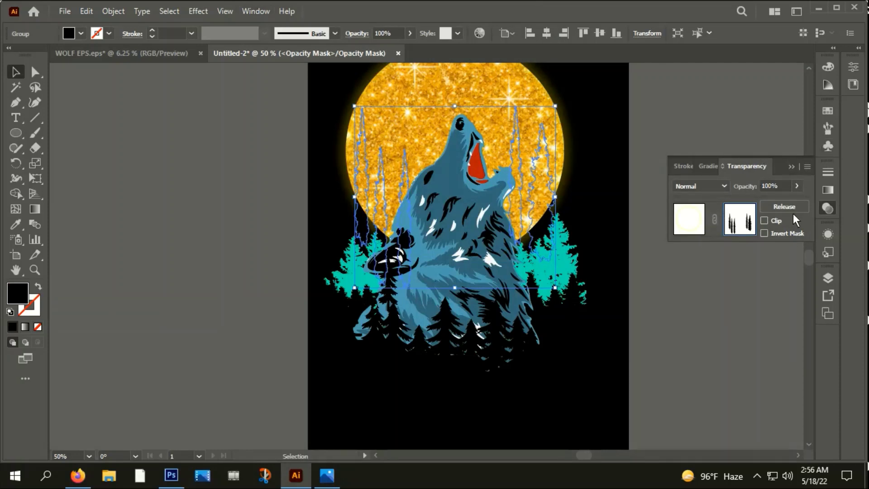
key(Delete)
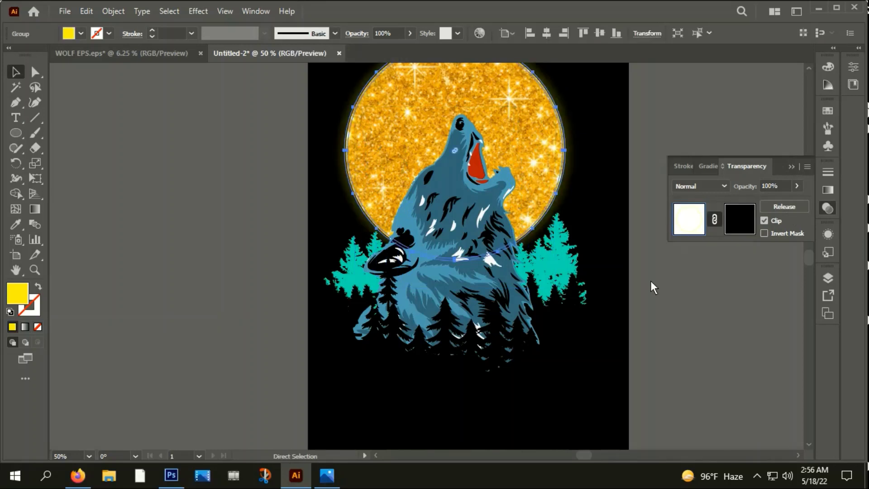
key(ctrl+z)
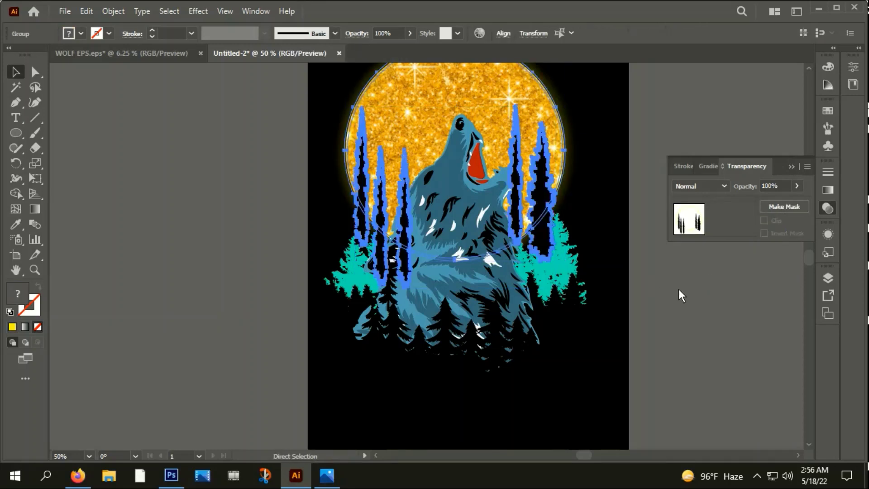
click(729, 330)
Step: Group the glittering moon artwork into a single group
scroll(498, 177, right, 2)
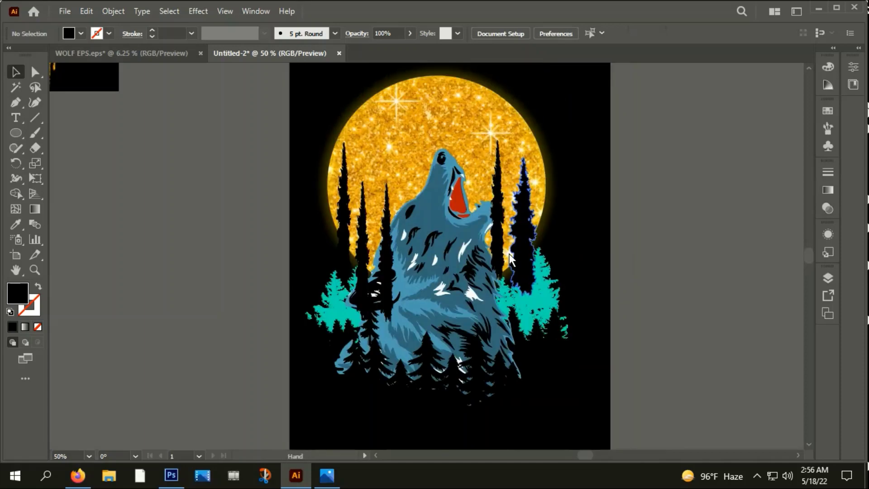
scroll(521, 177, up, 2)
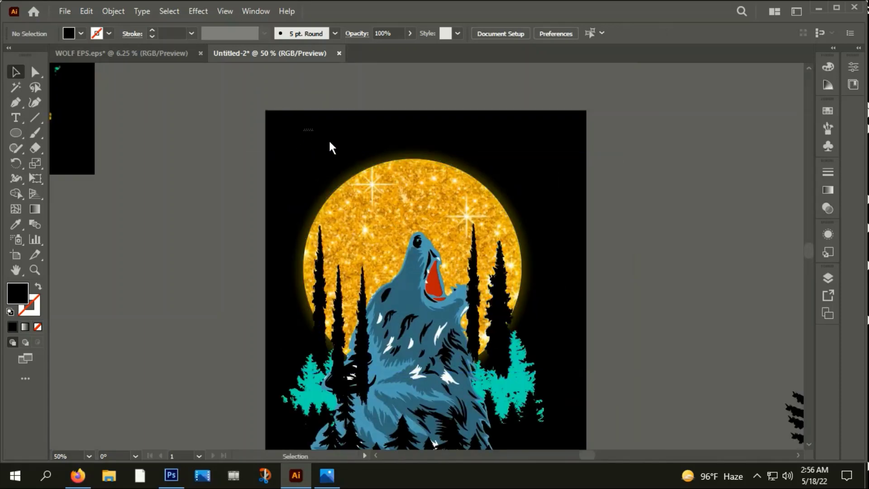
drag(303, 128, 404, 202)
key(ctrl+shift+a)
scroll(407, 185, up, 2)
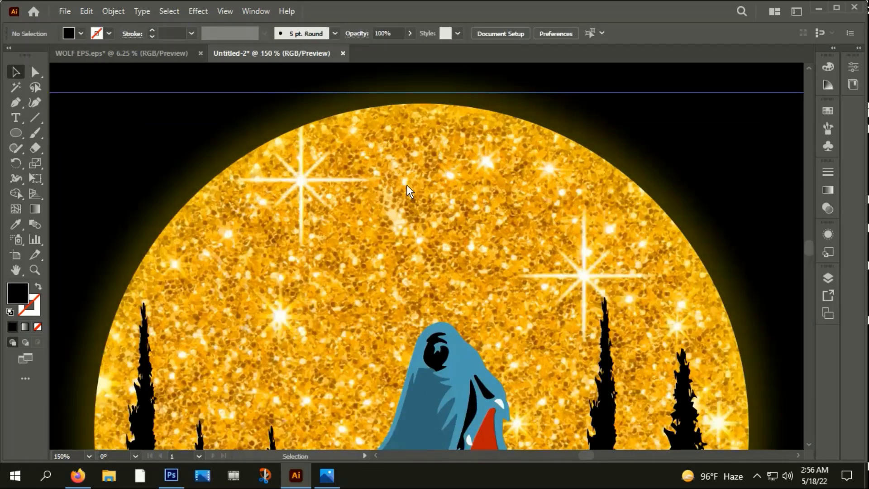
scroll(323, 161, down, 2)
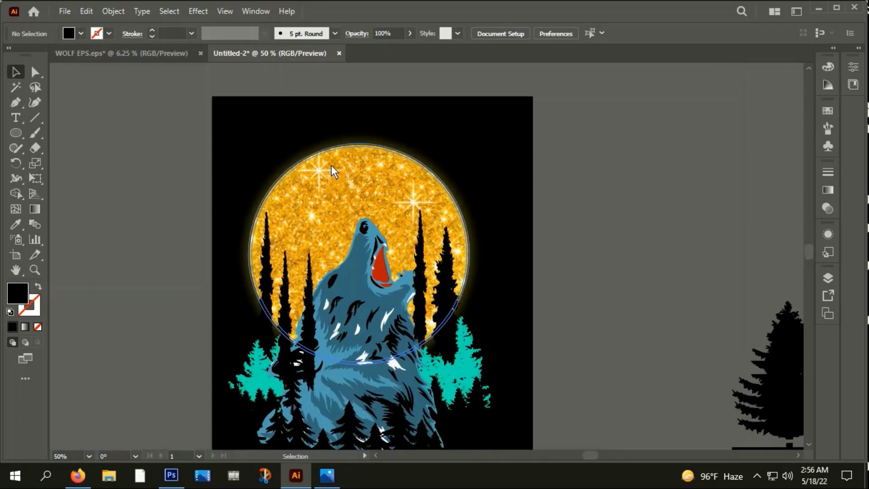
drag(291, 98, 371, 170)
right_click(339, 128)
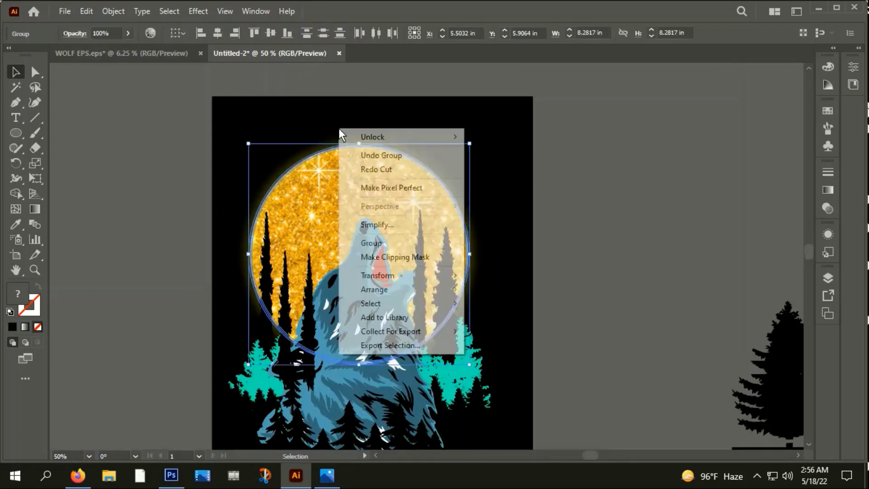
click(375, 242)
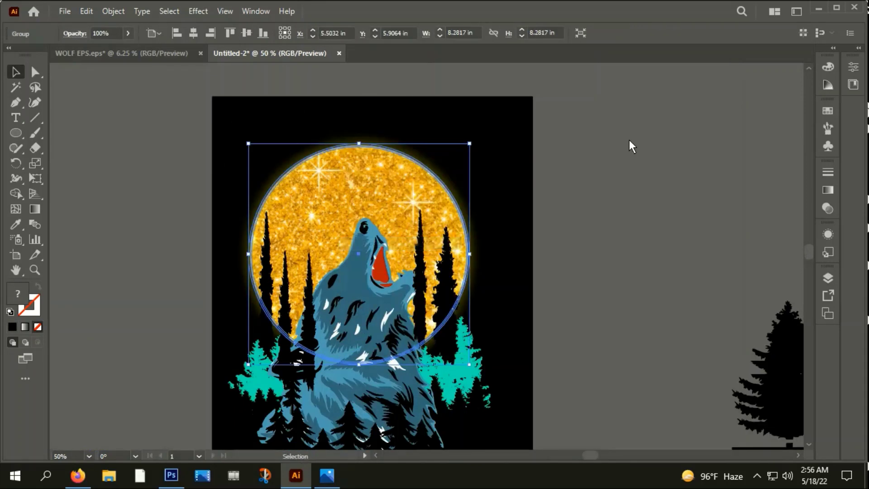
Step: Remove the tall black pine trees, then select the moon group
click(307, 320)
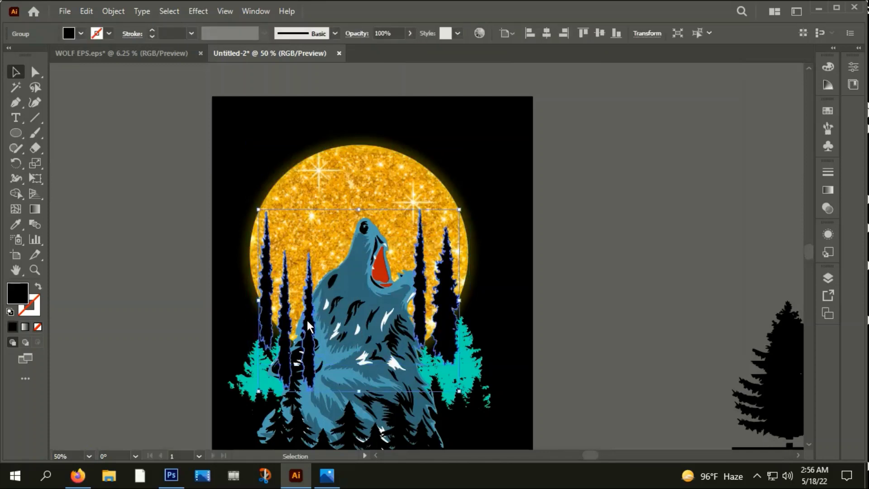
key(Delete)
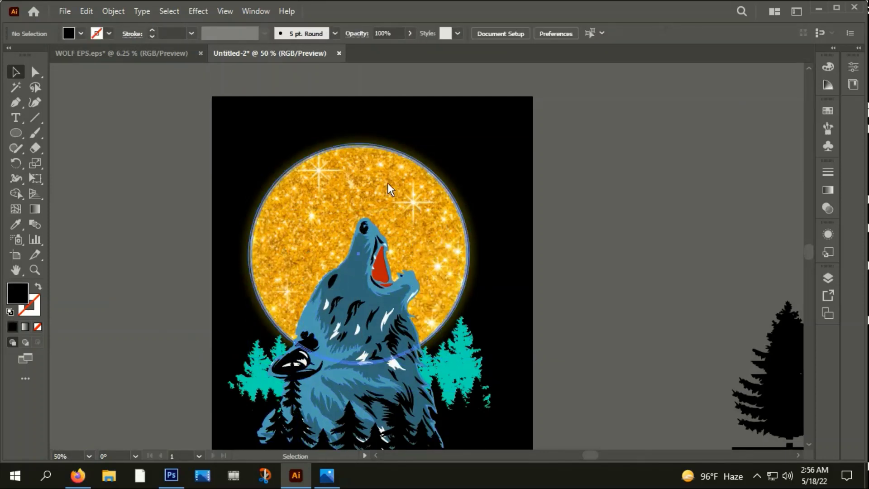
click(387, 183)
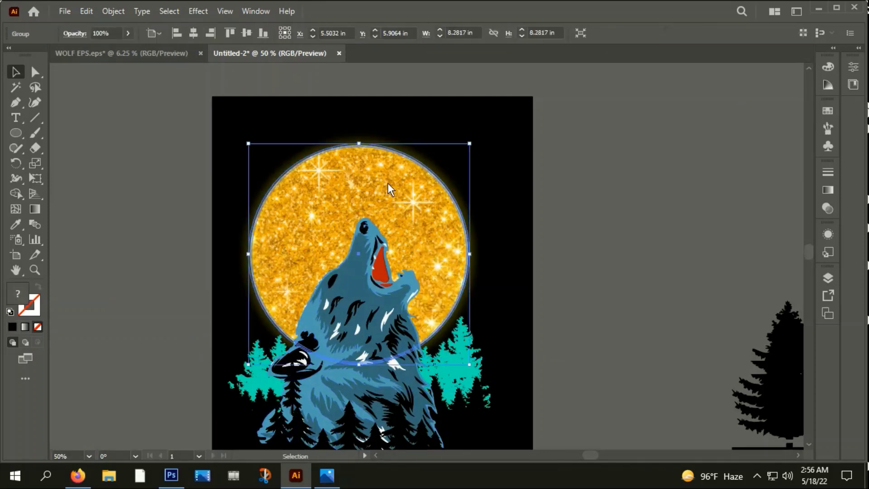
click(200, 8)
mouse_move(225, 11)
click(256, 19)
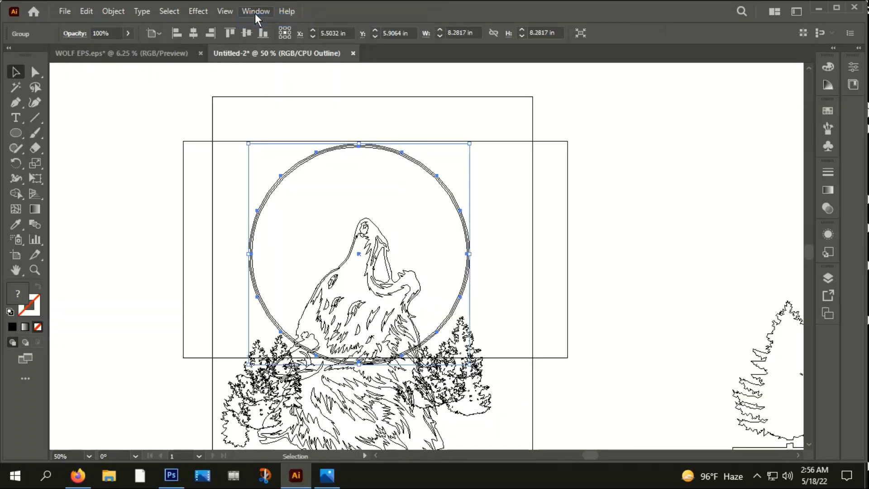
click(255, 13)
click(242, 14)
click(225, 11)
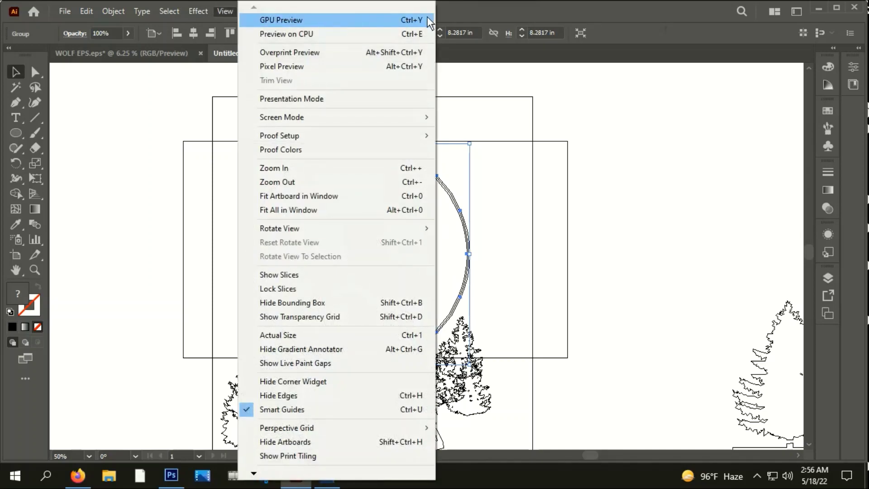
click(405, 21)
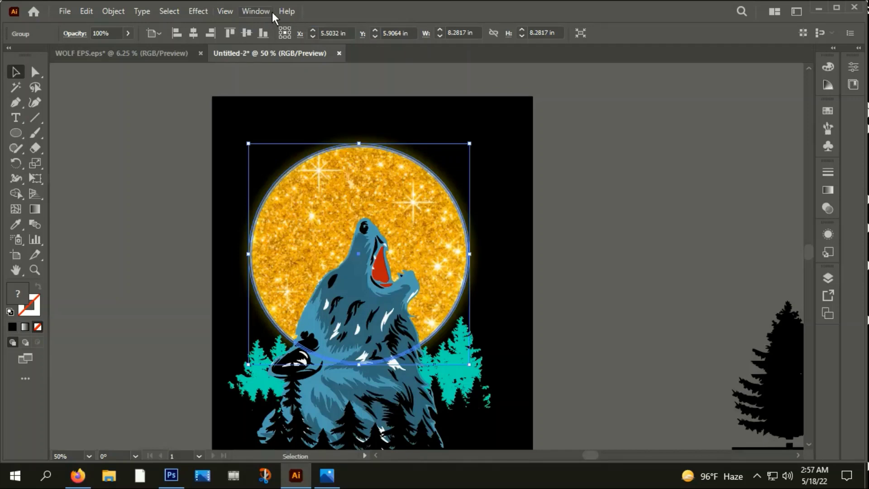
key(y)
click(284, 93)
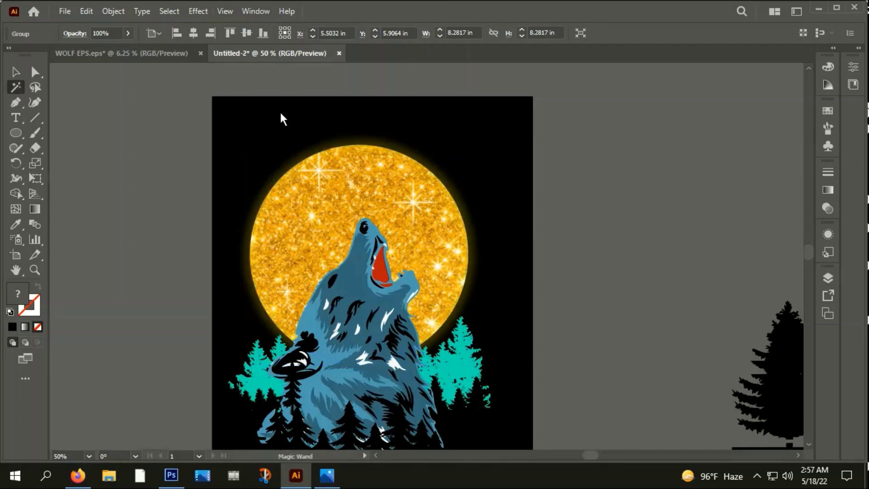
click(225, 11)
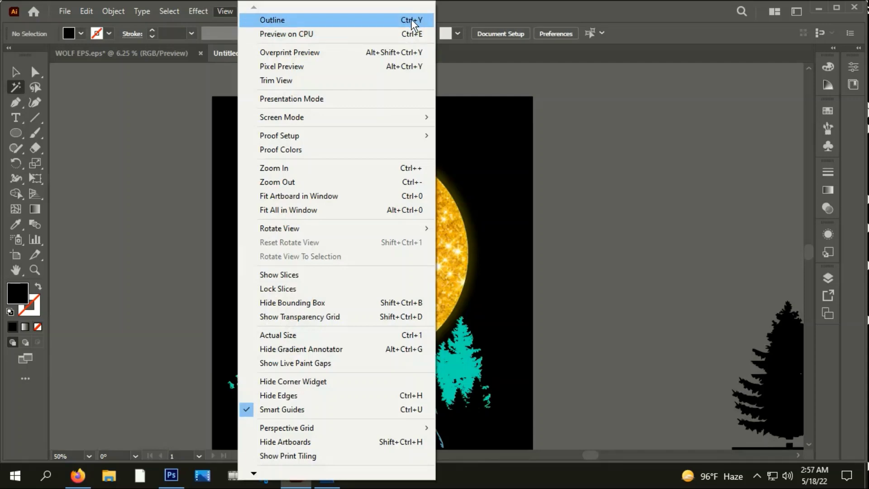
click(412, 19)
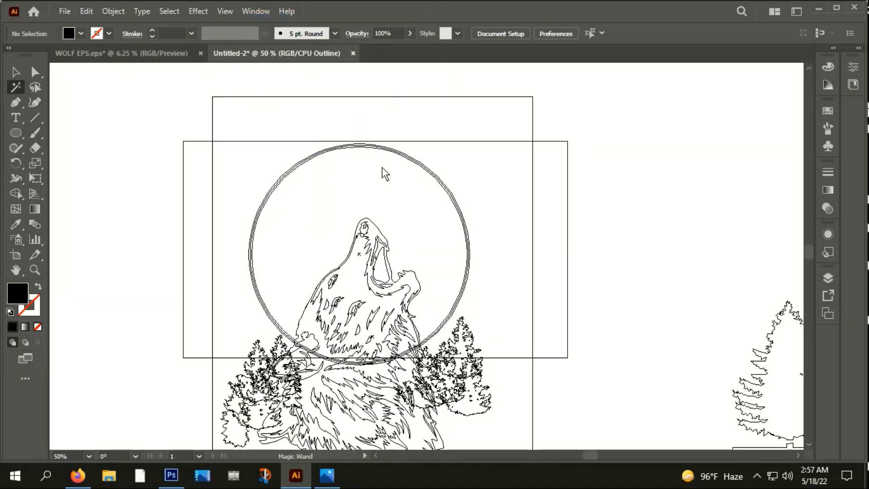
click(224, 11)
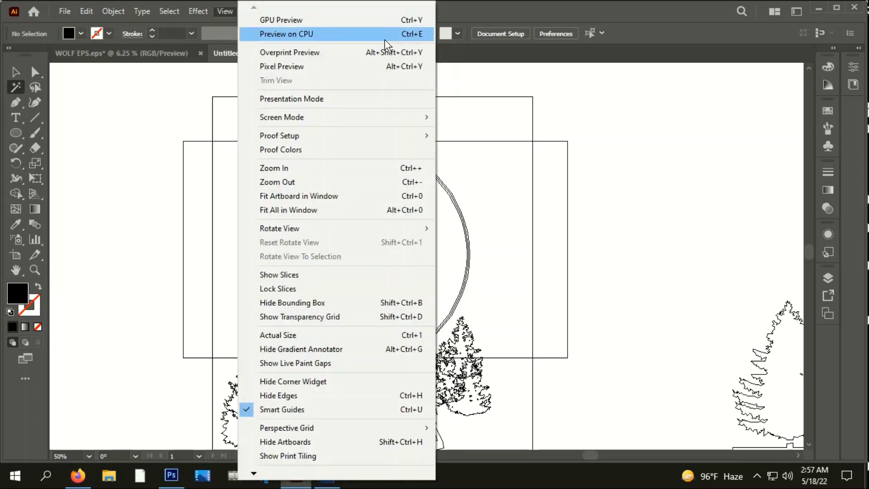
click(415, 21)
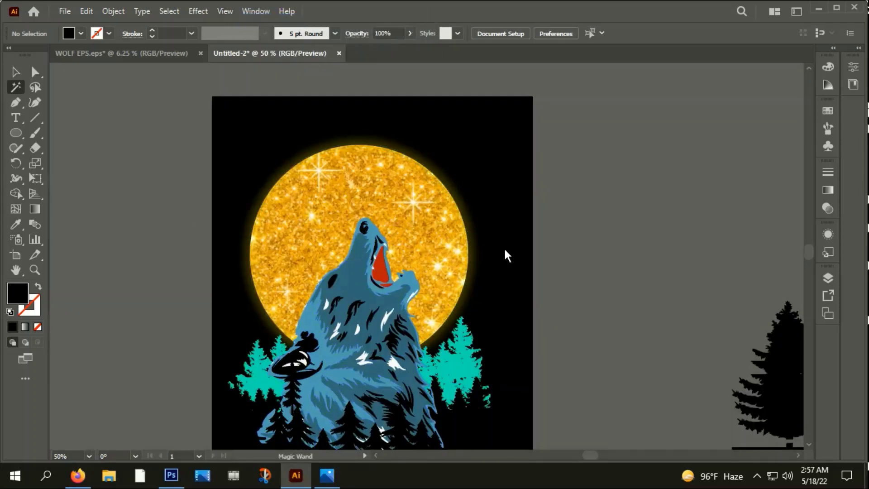
drag(517, 258, 538, 221)
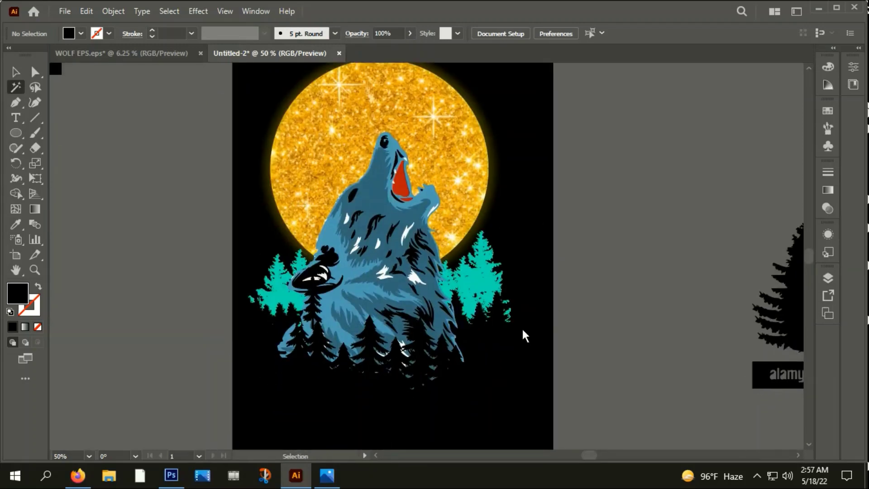
key(ctrl+y)
scroll(367, 375, up, 2)
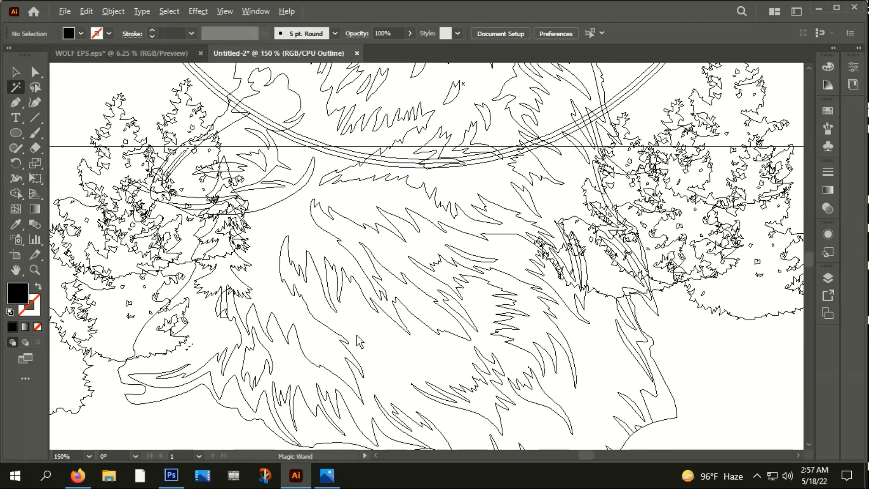
scroll(350, 333, up, 1)
scroll(633, 226, down, 2)
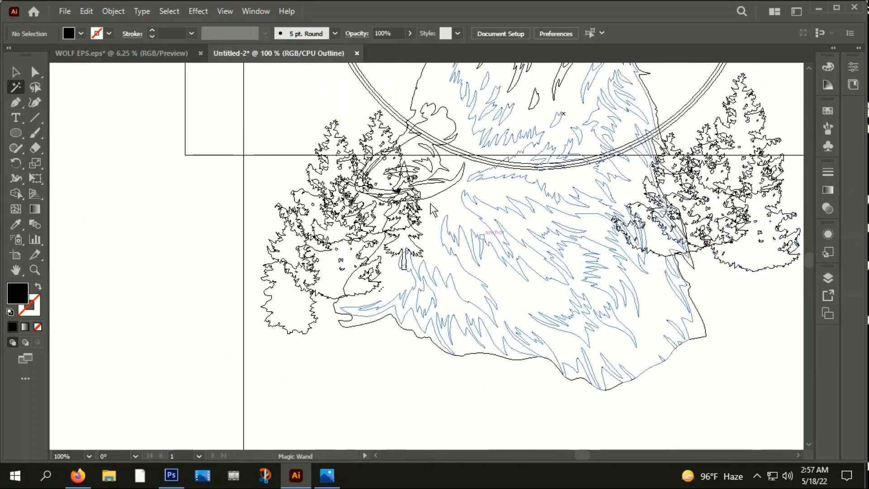
scroll(399, 222, up, 1)
scroll(365, 236, down, 4)
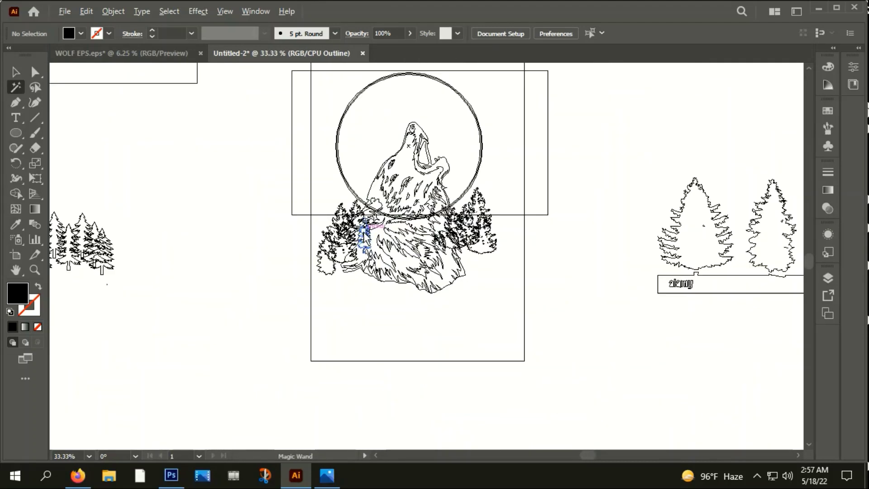
key(ctrl)
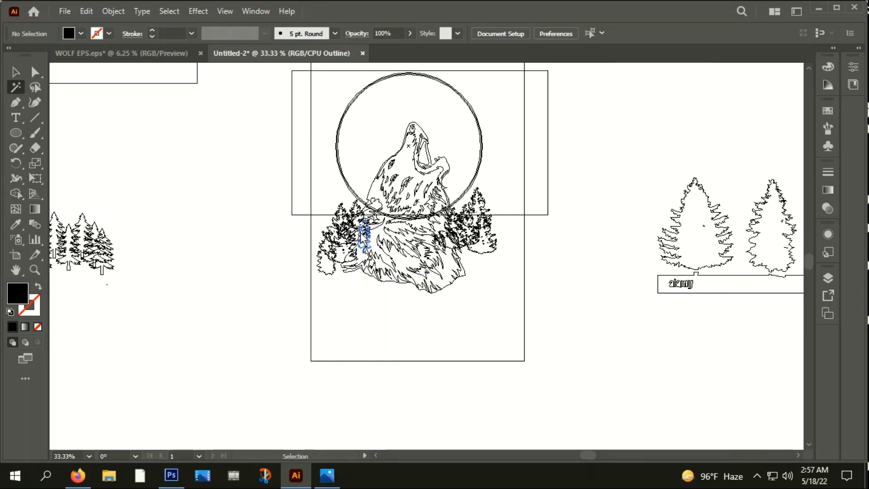
key(ctrl+y)
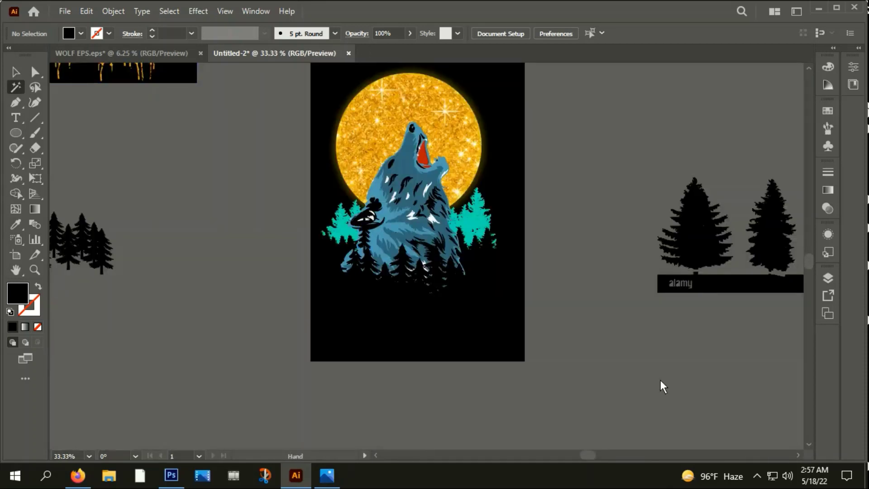
Step: Pan the view to the artboard and select the glittering moon group
mouse_move(581, 201)
mouse_down()
mouse_move(589, 345)
mouse_move(564, 313)
mouse_up()
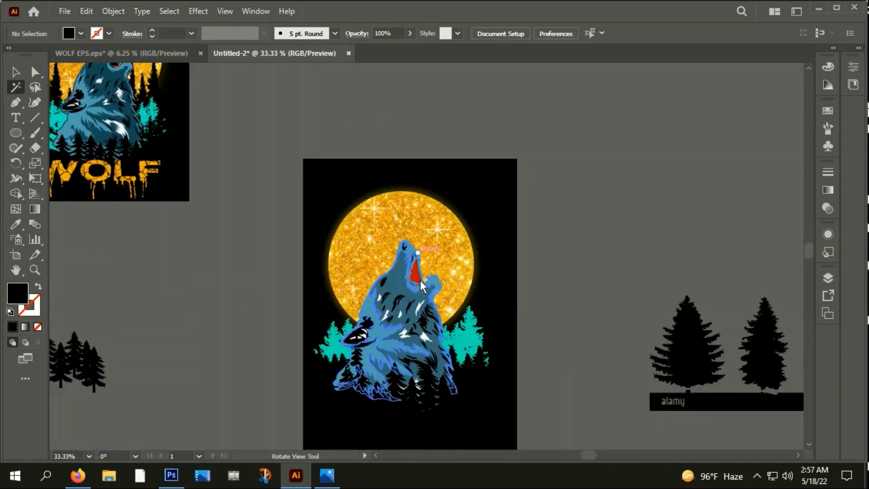
key(space)
drag(622, 152, 599, 133)
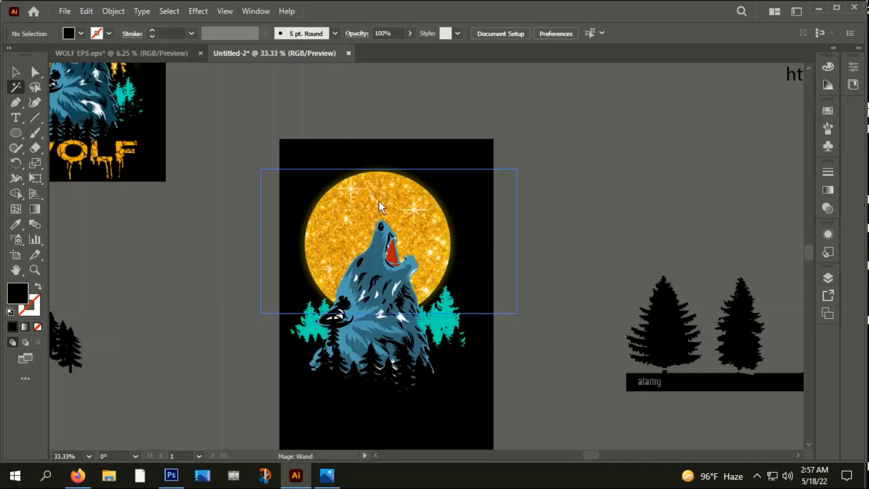
click(15, 71)
click(420, 194)
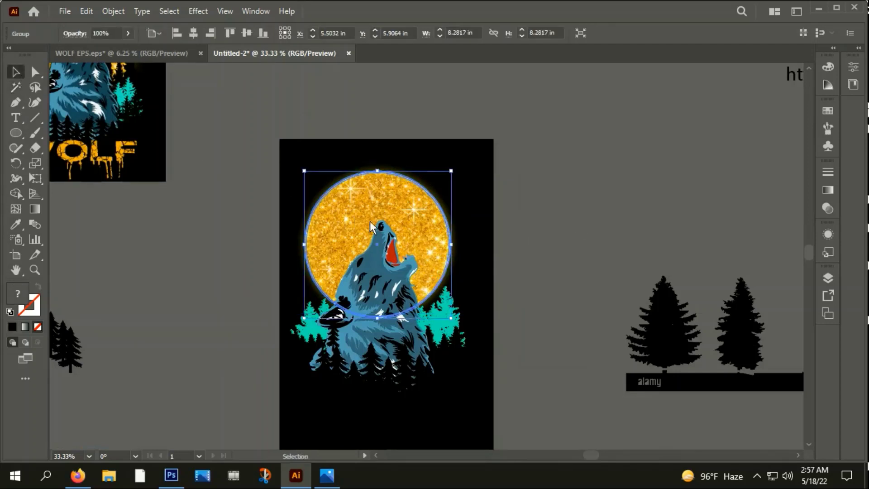
Step: Zoom in on the wolf and moon and reselect the moon group for masking
click(541, 164)
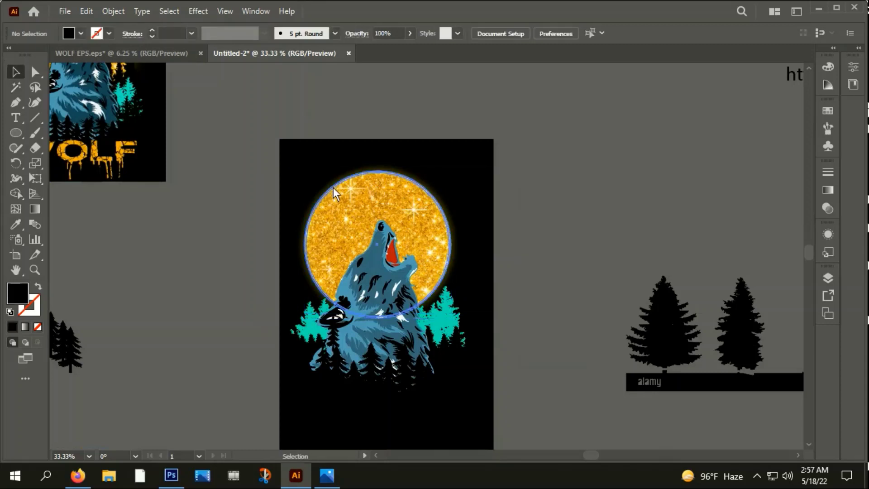
click(342, 178)
click(474, 155)
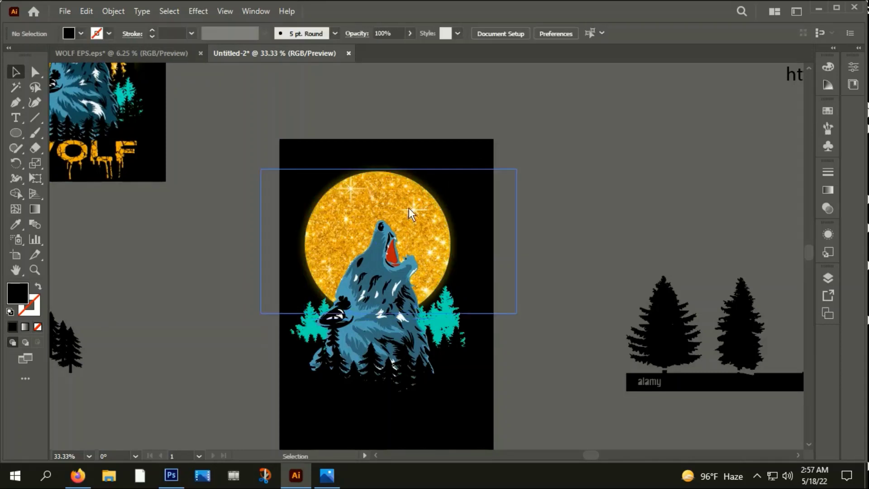
key(ctrl+plus)
key(ctrl+plus)
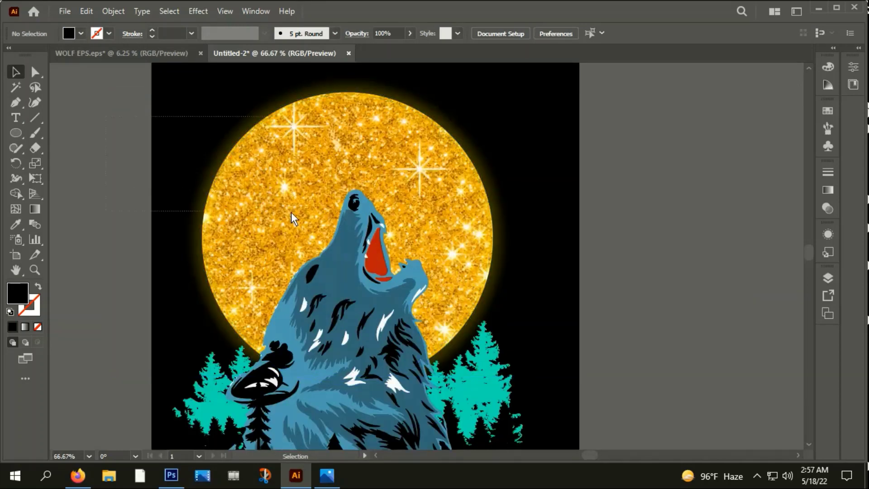
right_click(254, 155)
click(584, 238)
scroll(584, 239, down, 2)
click(507, 177)
Step: Create an opacity mask on the moon group in Transparency, with Clip unchecked
click(257, 11)
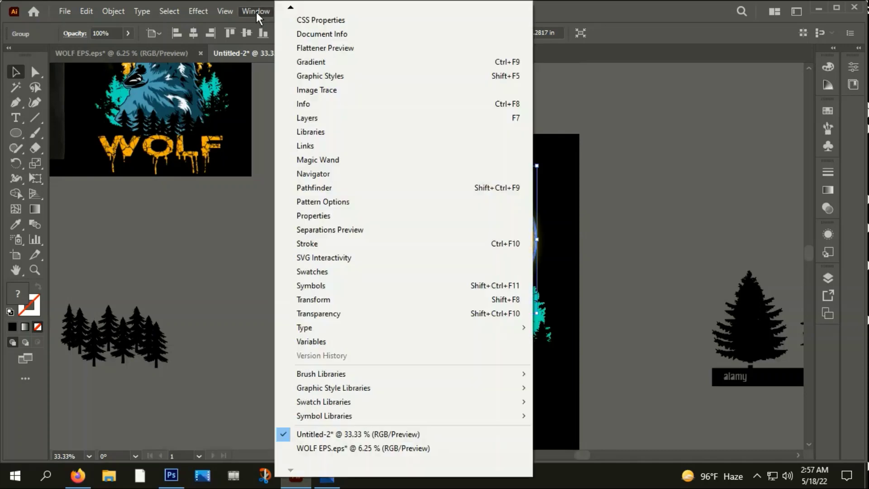
click(311, 314)
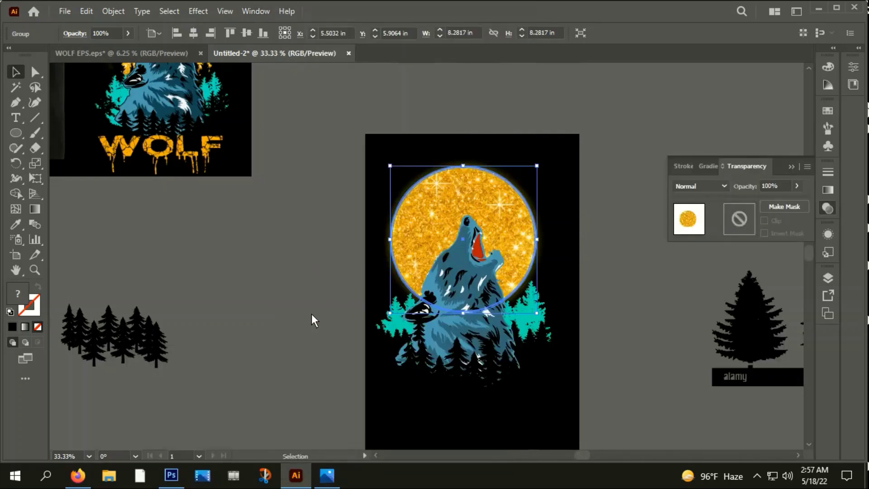
click(786, 206)
click(766, 221)
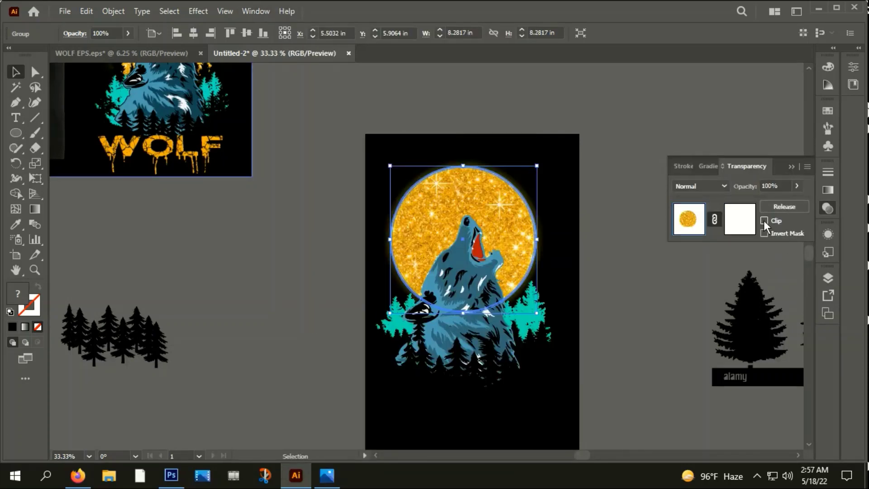
Step: Paste the tall pine silhouettes into the mask and zoom out to view the result
click(737, 225)
key(ctrl+v)
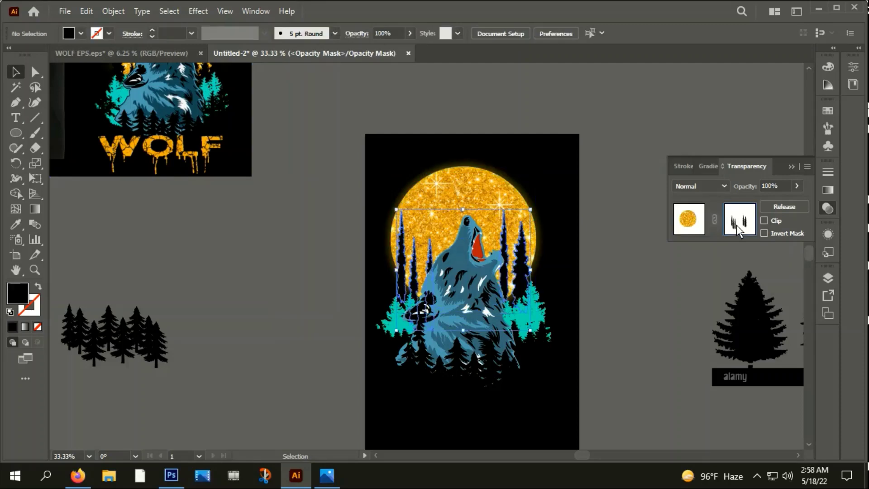
click(614, 210)
key(ctrl+minus)
key(ctrl+minus)
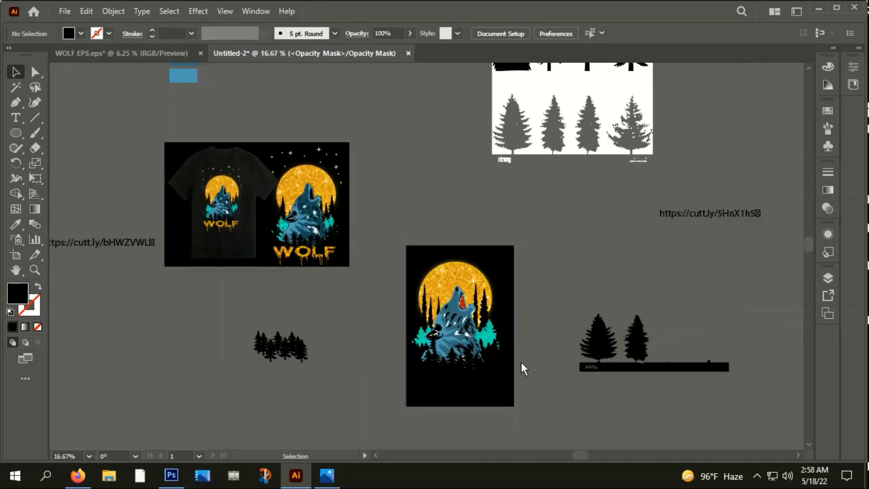
drag(521, 363, 418, 274)
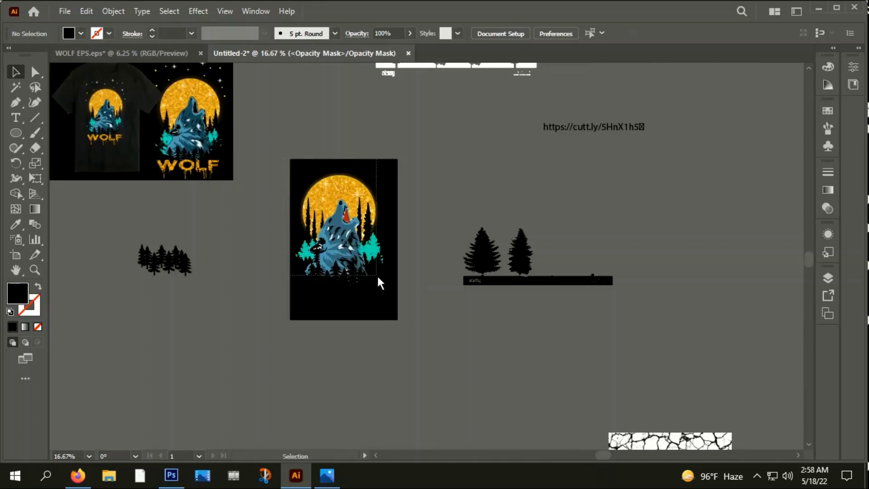
Step: Finish the tree mask and return to the artwork through the Transparency panel
key(ctrl+a)
click(481, 137)
click(253, 12)
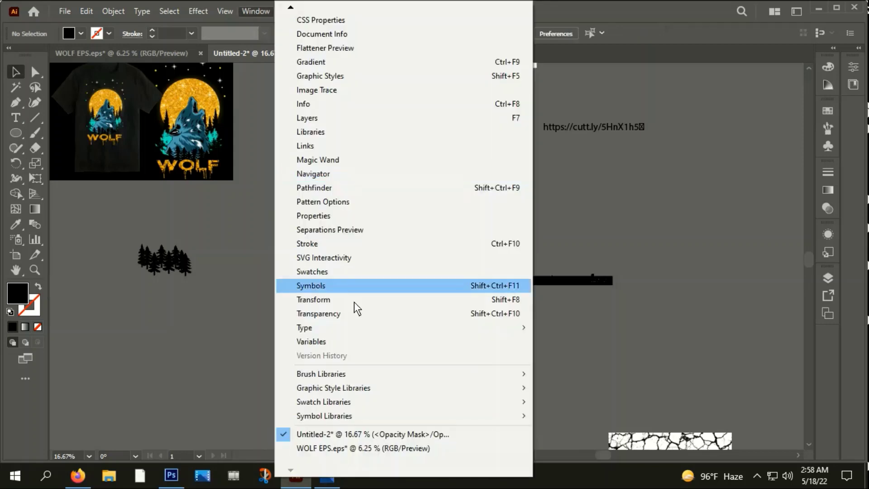
click(324, 311)
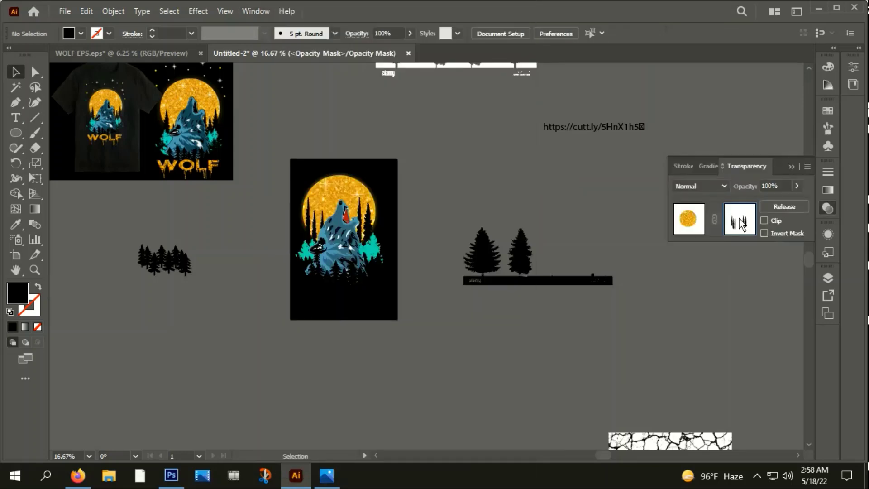
click(688, 218)
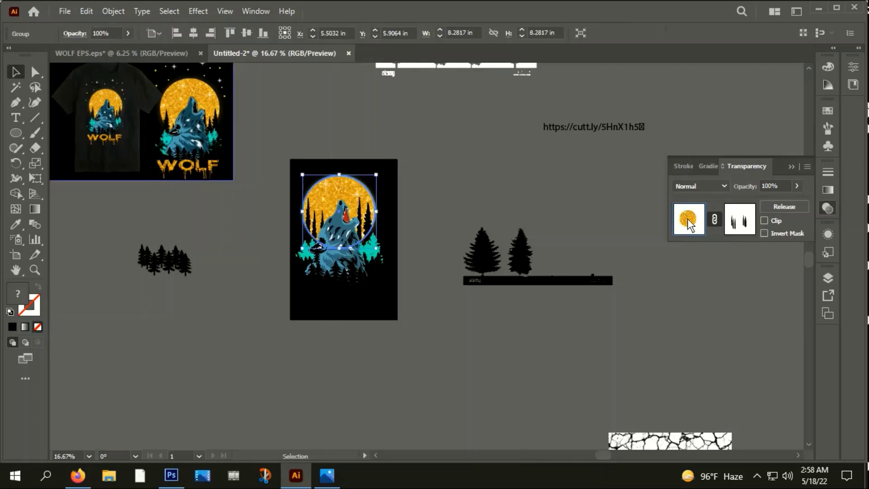
Step: Group the masked moon, wolf and tree artwork and nudge it slightly upward
click(387, 187)
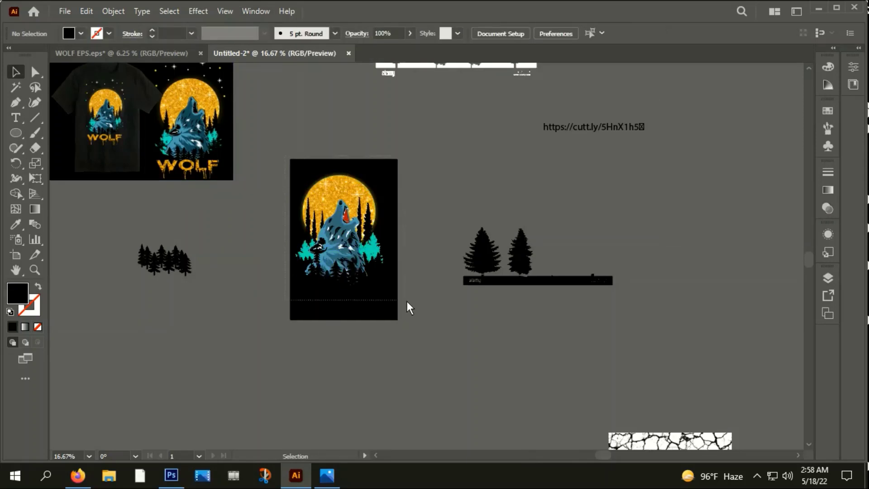
right_click(356, 213)
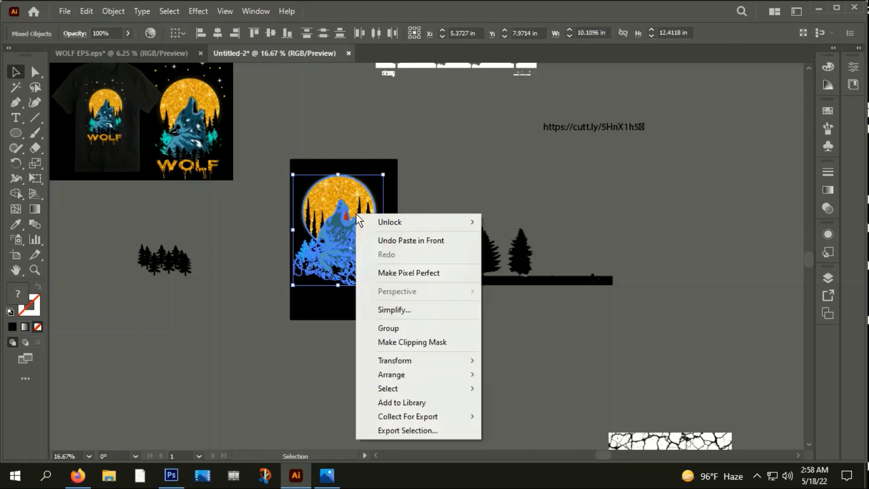
click(390, 327)
scroll(346, 240, up, 1)
drag(347, 239, 351, 235)
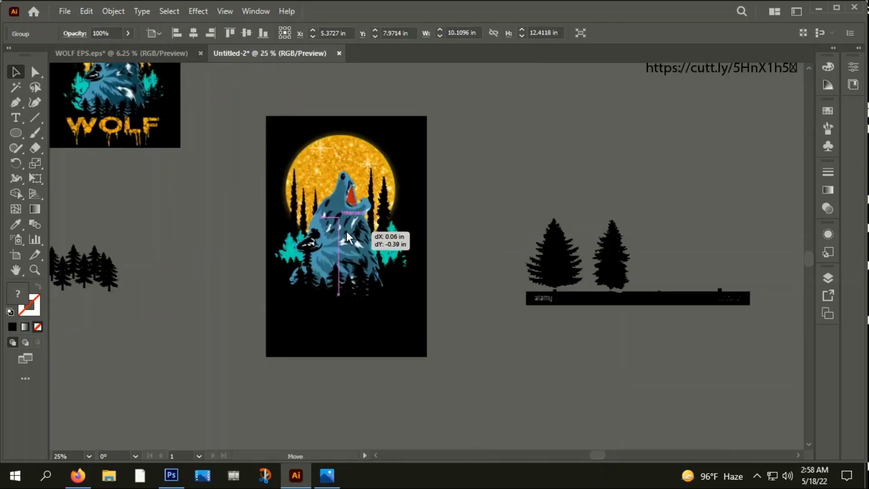
click(484, 181)
Step: Pan around the poster and make a small final nudge to the wolf artwork
drag(433, 134, 499, 276)
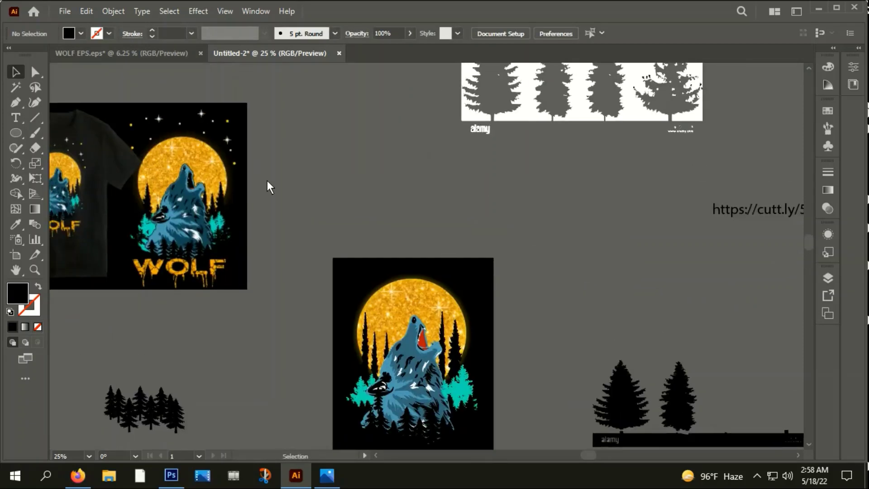
scroll(382, 246, down, 1)
scroll(265, 186, up, 1)
scroll(265, 186, up, 1)
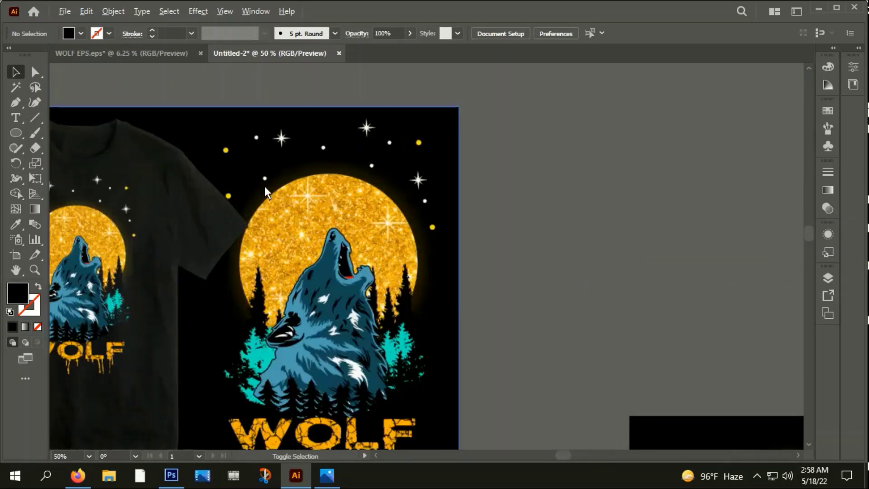
scroll(264, 186, down, 1)
mouse_move(589, 262)
mouse_down()
mouse_move(498, 126)
mouse_move(441, 148)
mouse_up()
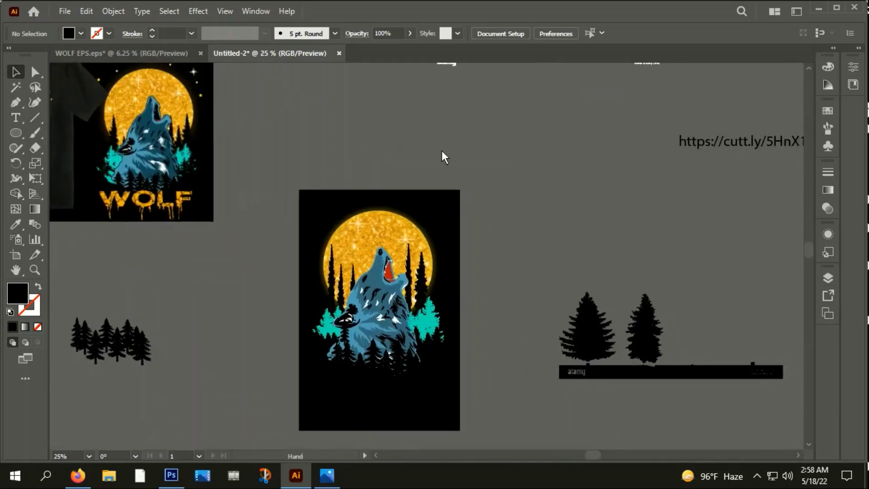
drag(396, 281, 390, 284)
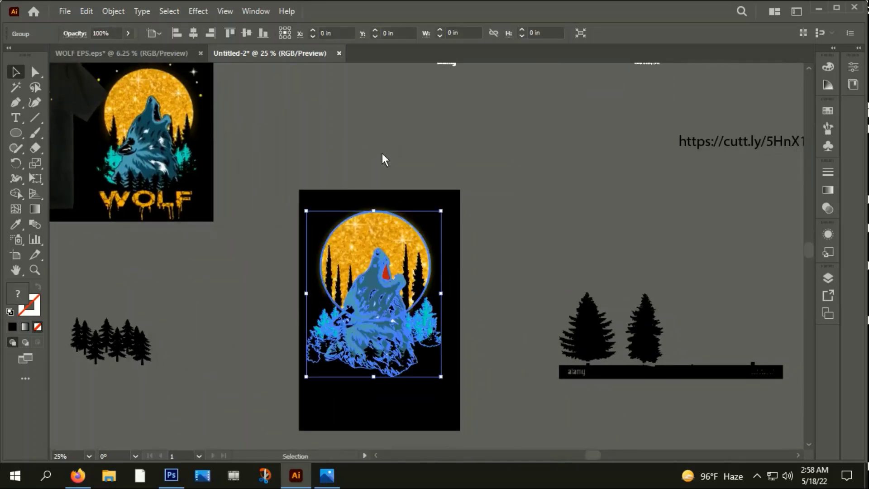
click(384, 159)
drag(378, 209, 463, 255)
Step: Draw a four-point star on the empty canvas and fill it white
click(15, 134)
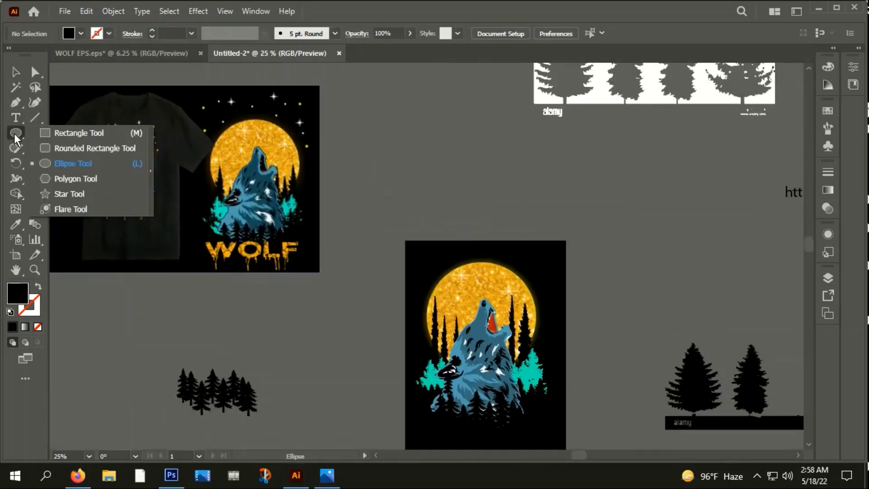
click(61, 195)
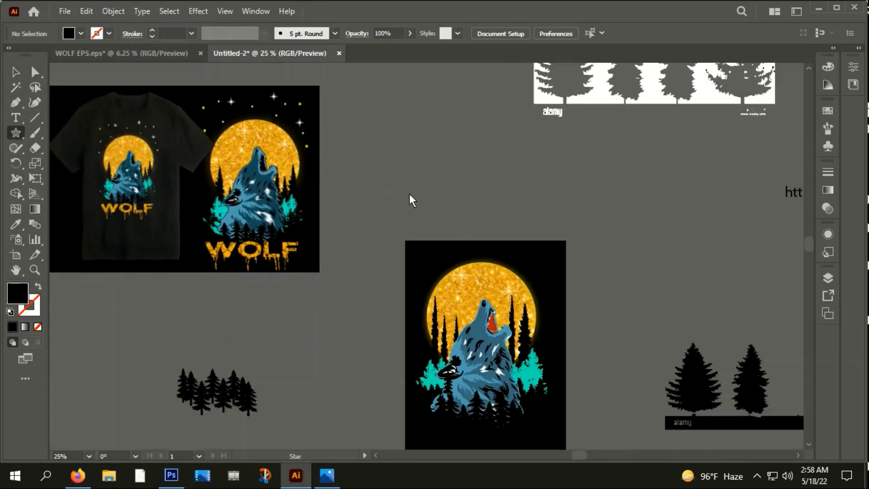
scroll(436, 161, up, 1)
mouse_move(437, 162)
mouse_down()
mouse_move(450, 176)
mouse_move(455, 162)
mouse_move(506, 193)
mouse_up()
key(Down)
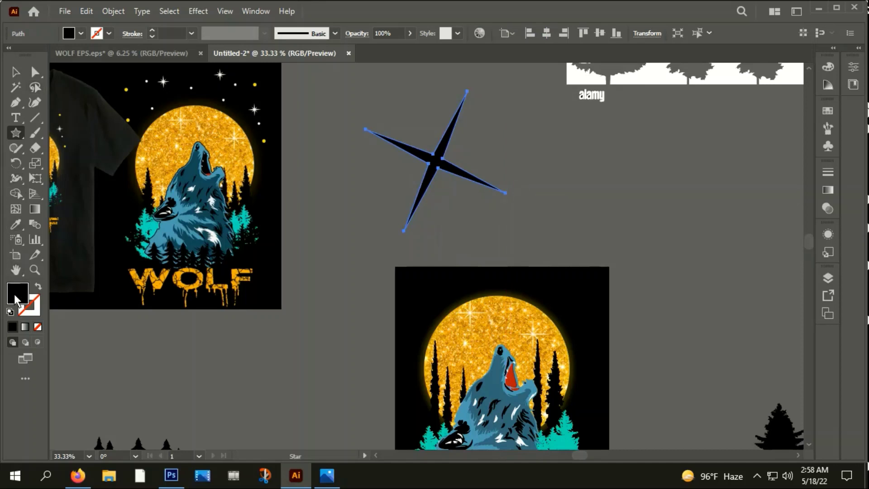
double_click(15, 294)
click(267, 153)
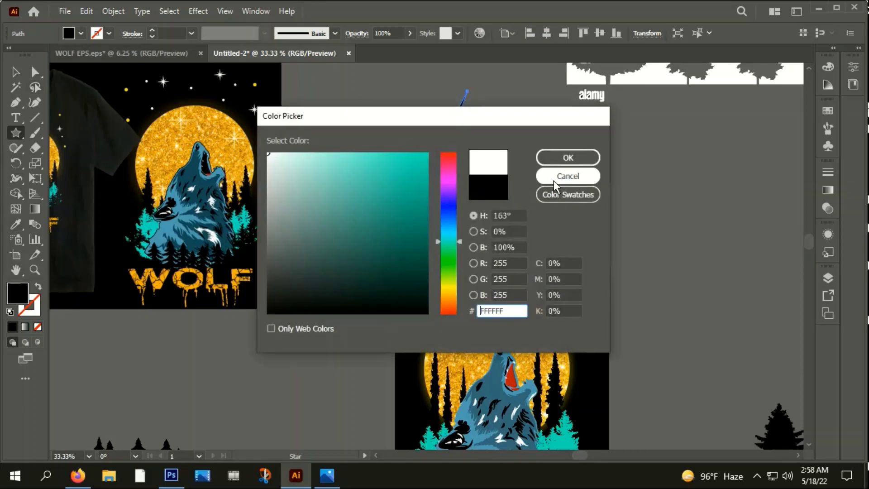
click(568, 157)
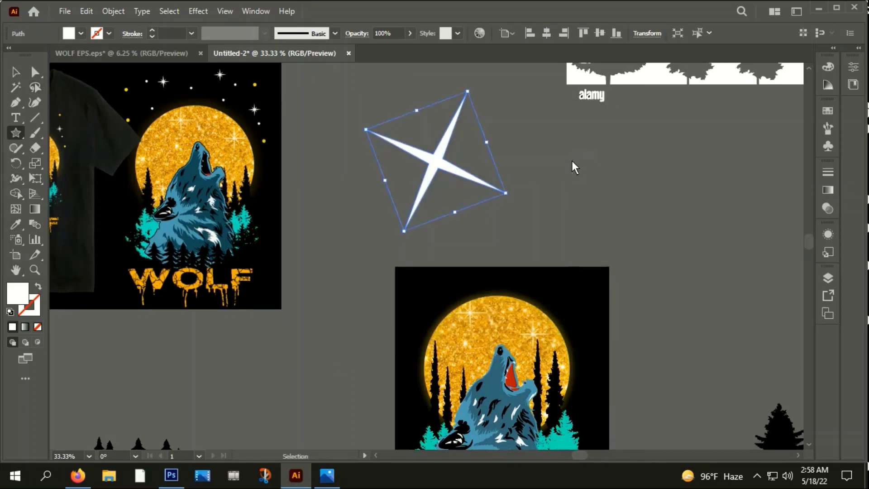
Step: Rotate the white star into a sparkle shape and group its parts
key(v)
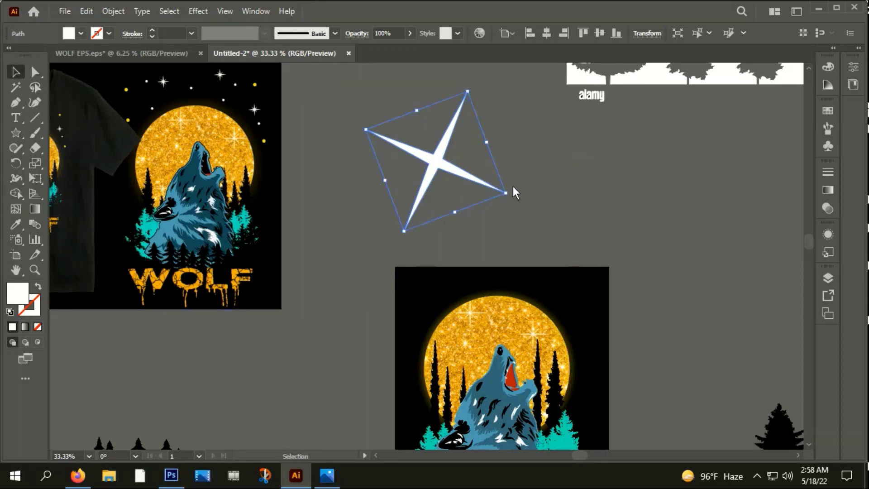
drag(513, 197, 520, 162)
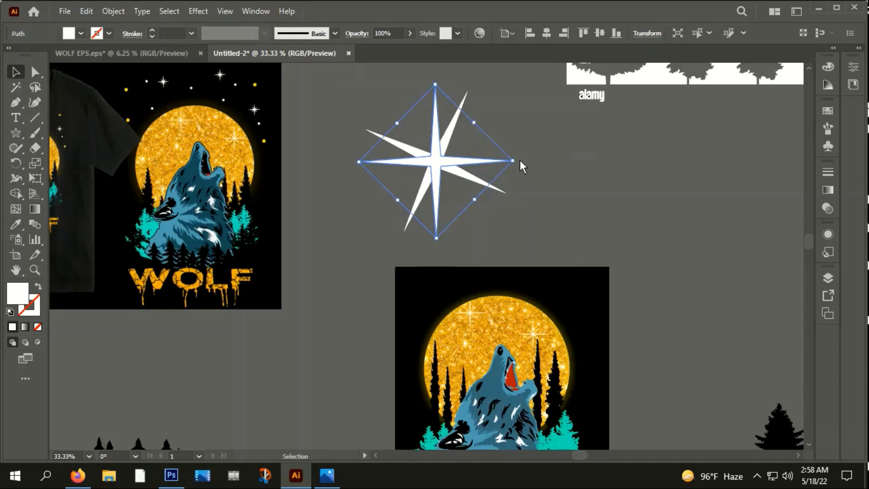
mouse_move(520, 160)
mouse_down()
mouse_move(518, 145)
mouse_move(482, 154)
mouse_up()
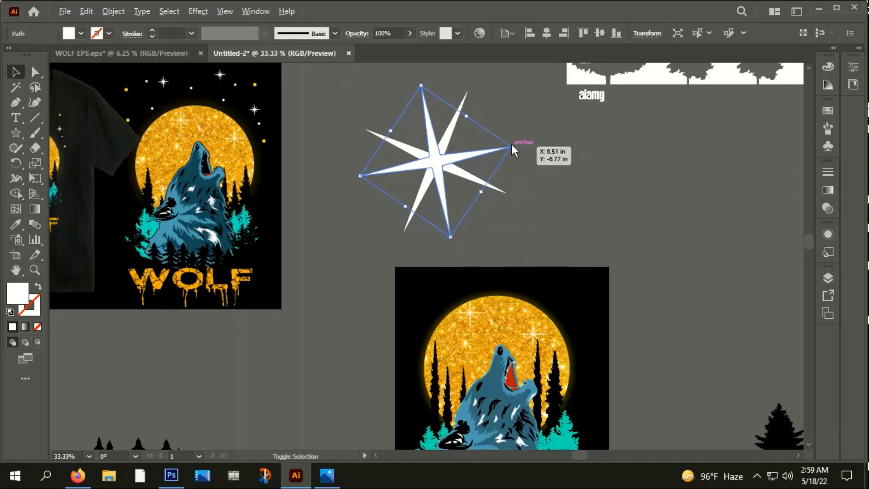
click(517, 162)
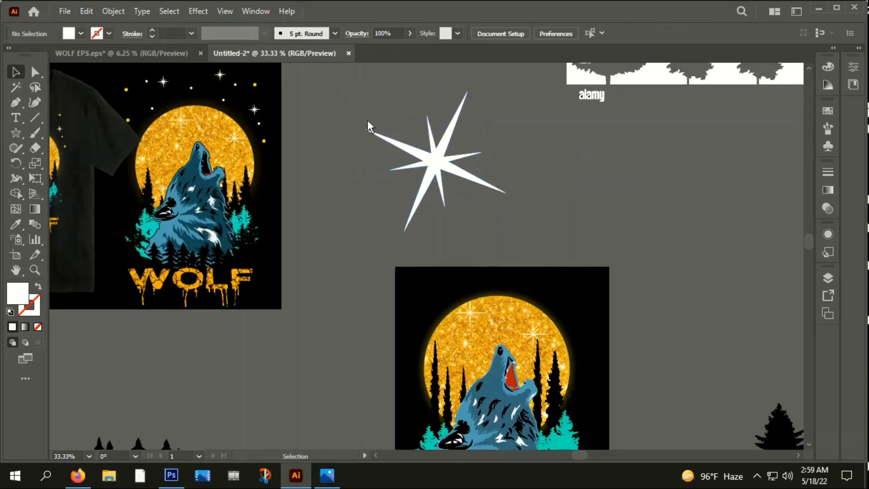
right_click(428, 116)
click(467, 195)
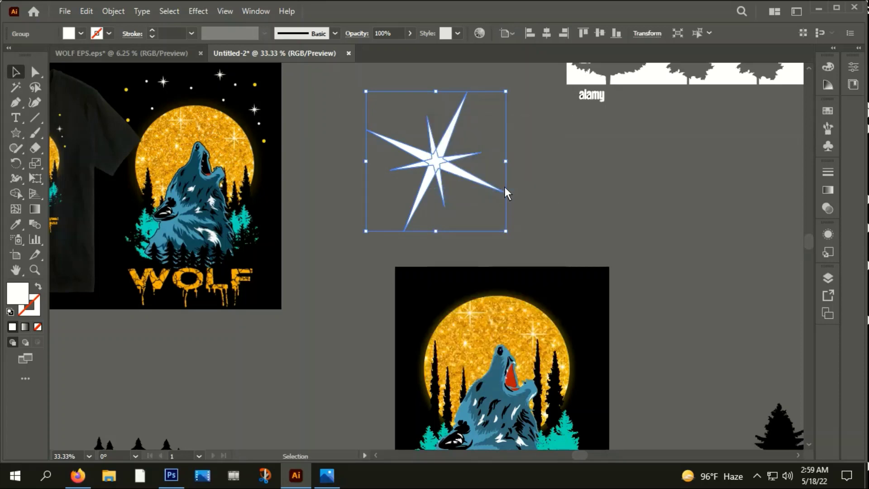
Step: Shrink the sparkle onto the poster's top-left sky and remove the extra copies
mouse_move(506, 233)
mouse_down()
mouse_move(446, 169)
mouse_move(448, 290)
mouse_up()
scroll(558, 175, down, 1)
scroll(462, 133, down, 4)
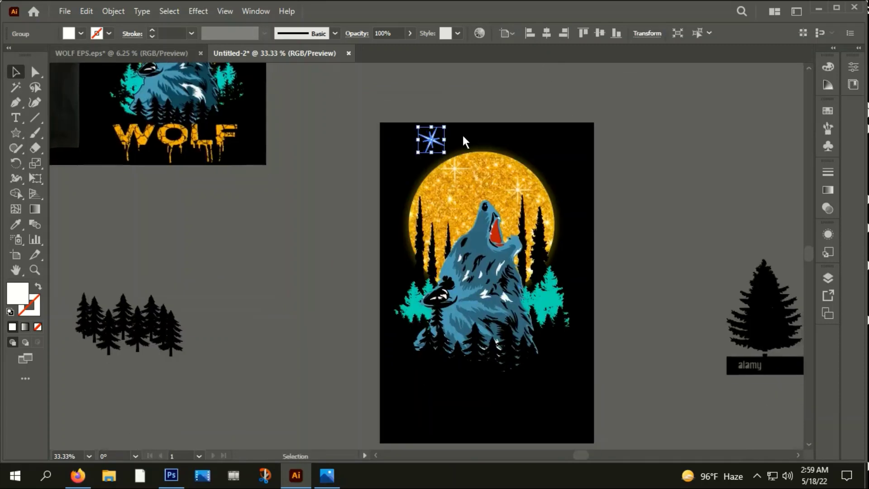
drag(433, 137, 503, 140)
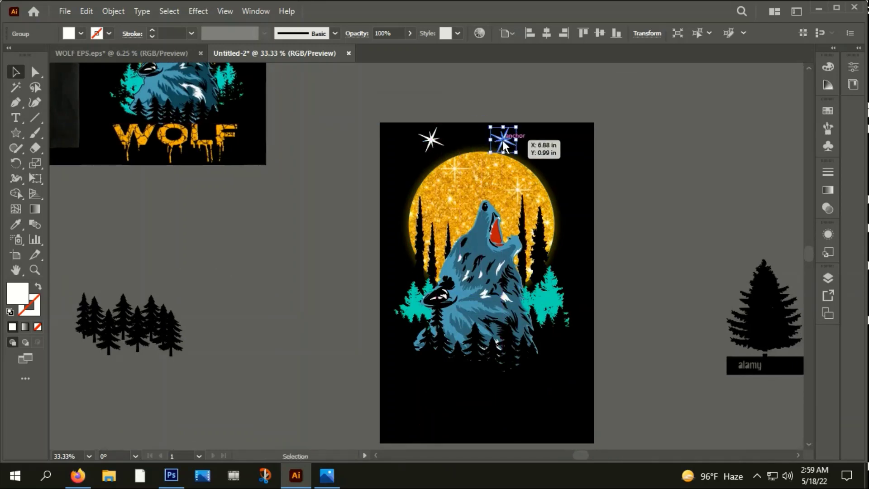
key(ctrl+z)
click(429, 138)
key(Delete)
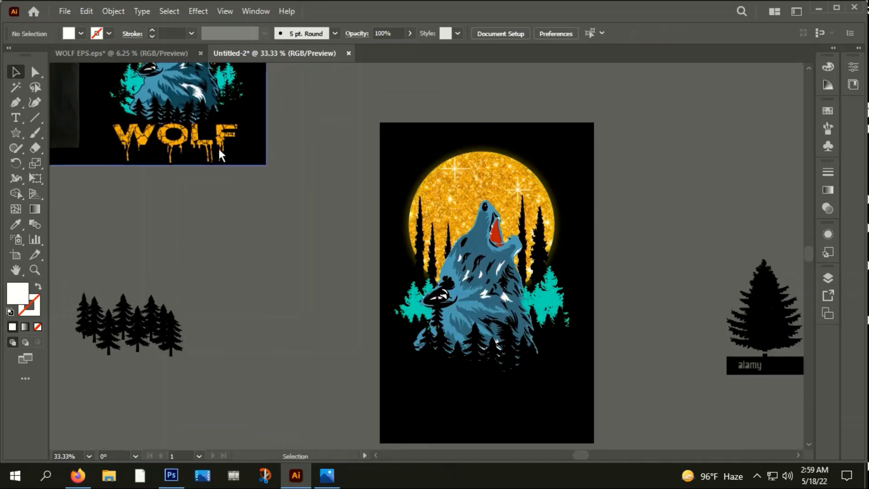
drag(392, 143, 461, 386)
Step: Check the poster, then release every locked object with Object > Unlock All
scroll(253, 230, up, 5)
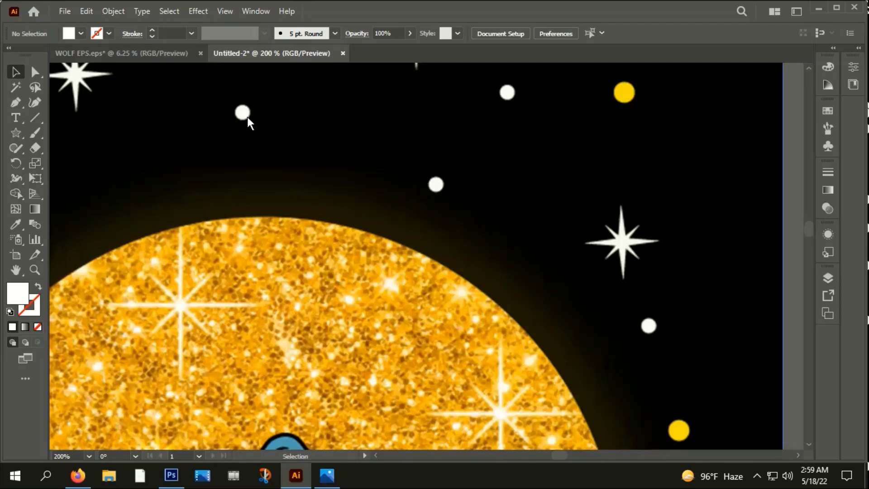
scroll(427, 148, down, 2)
scroll(427, 147, down, 3)
scroll(426, 149, down, 3)
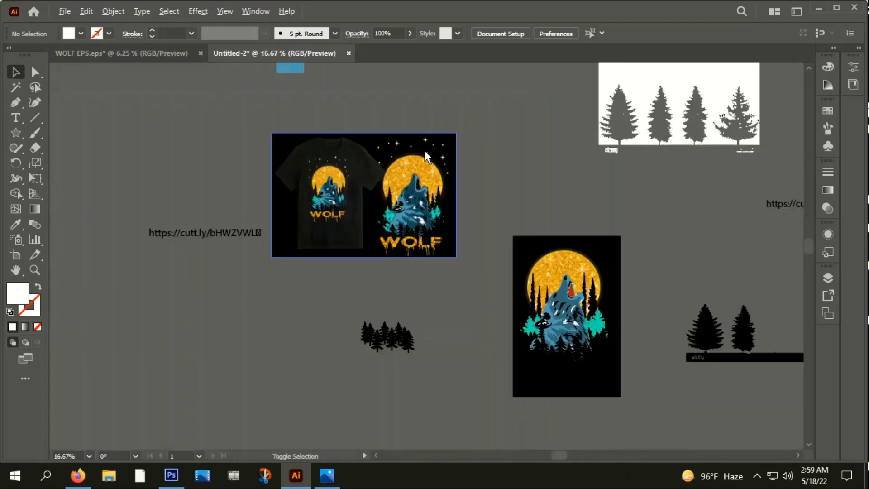
drag(507, 212, 391, 169)
scroll(384, 173, up, 1)
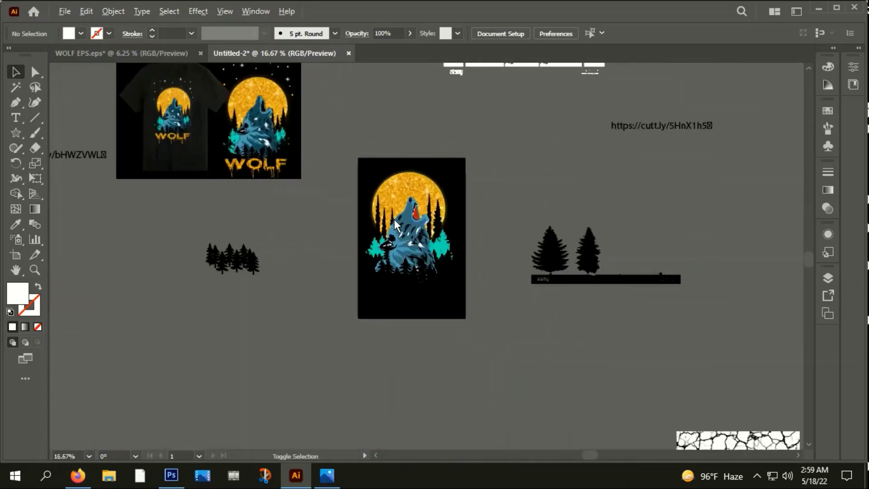
right_click(428, 209)
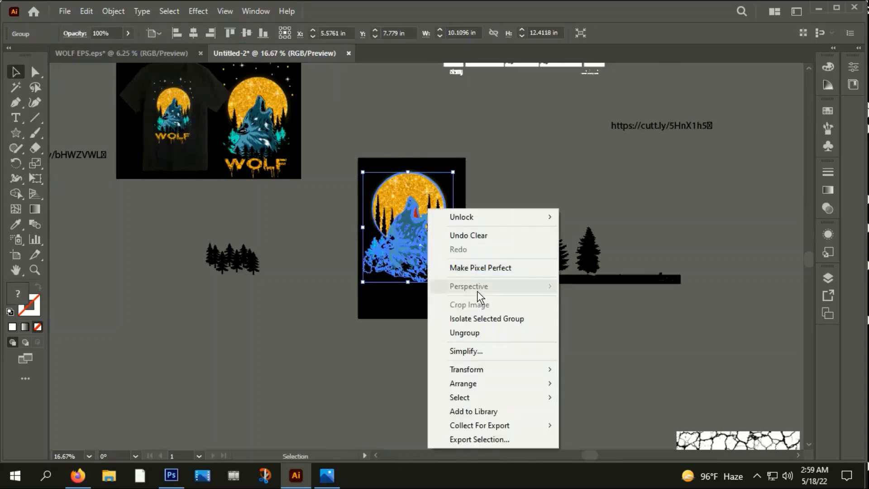
click(113, 11)
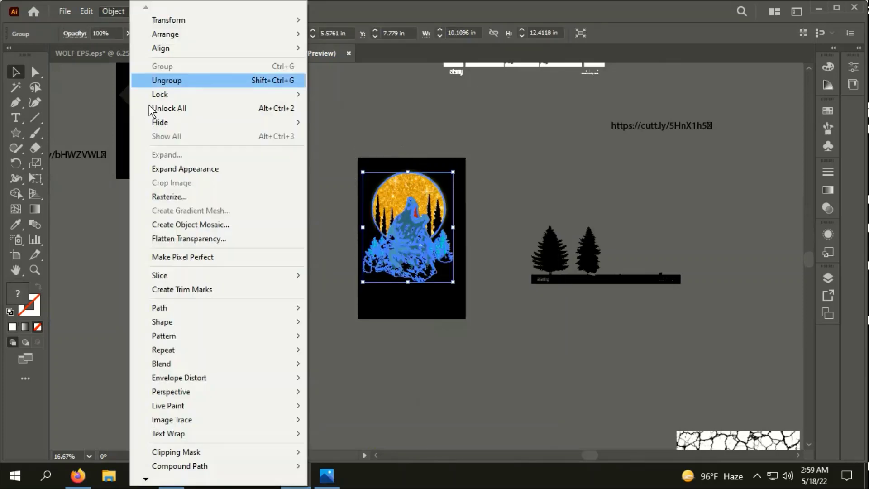
click(163, 81)
click(493, 158)
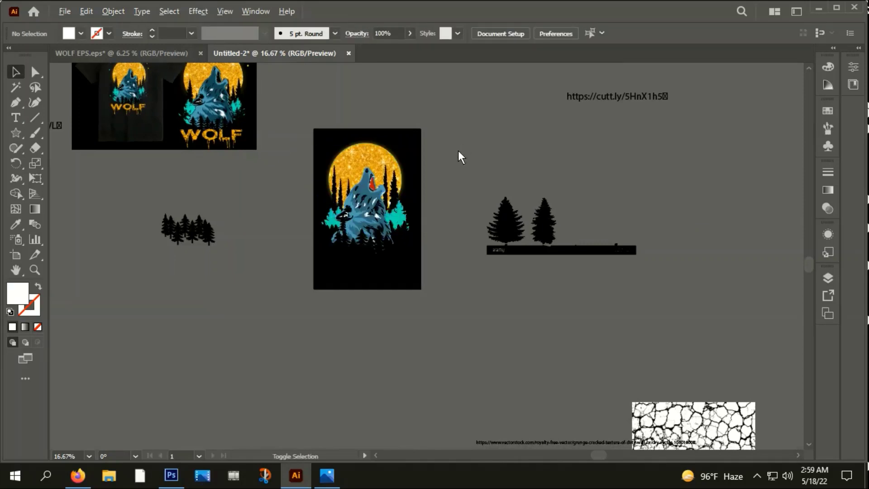
alt+scroll(458, 150, down, 1)
alt+scroll(499, 197, down, 2)
Step: Move the dripping WOLF text below the poster and convert it to outlines
mouse_move(521, 327)
mouse_down()
mouse_move(424, 222)
mouse_move(394, 242)
mouse_up()
alt+scroll(394, 242, up, 3)
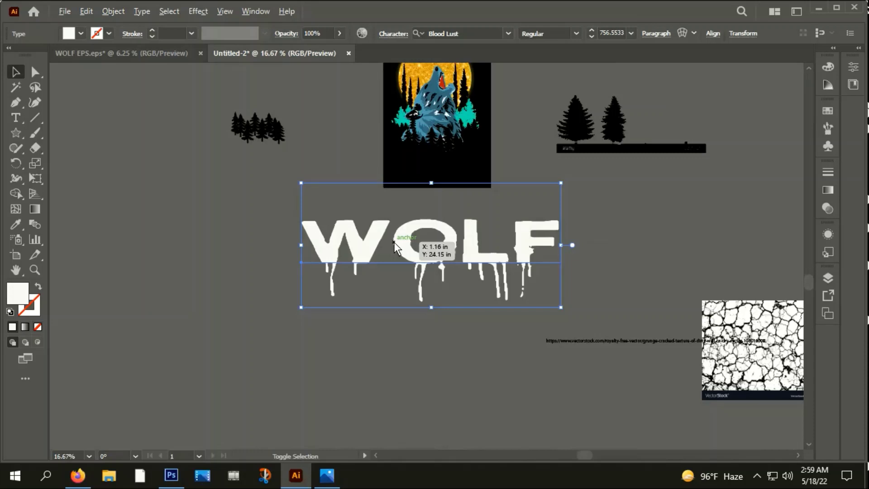
click(439, 282)
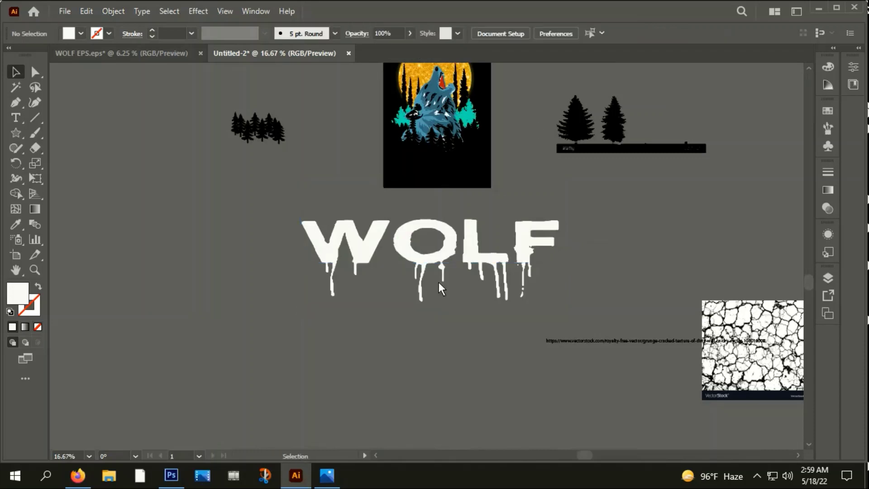
click(439, 264)
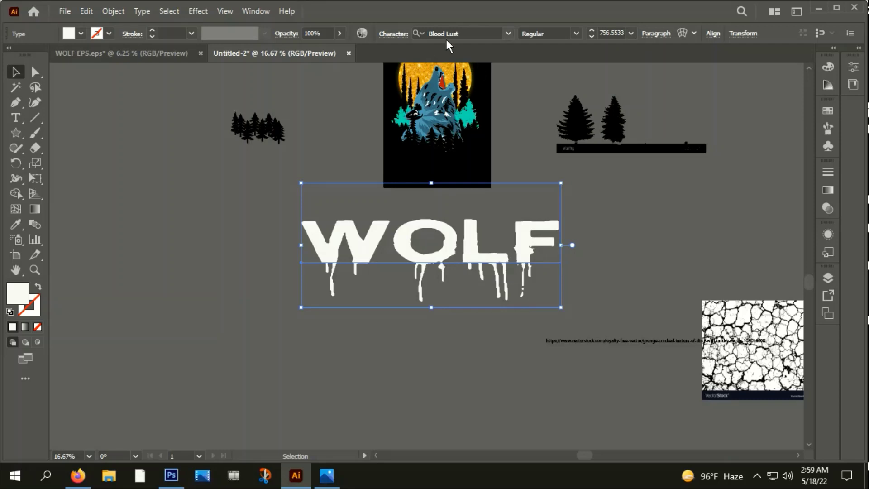
click(642, 243)
right_click(439, 235)
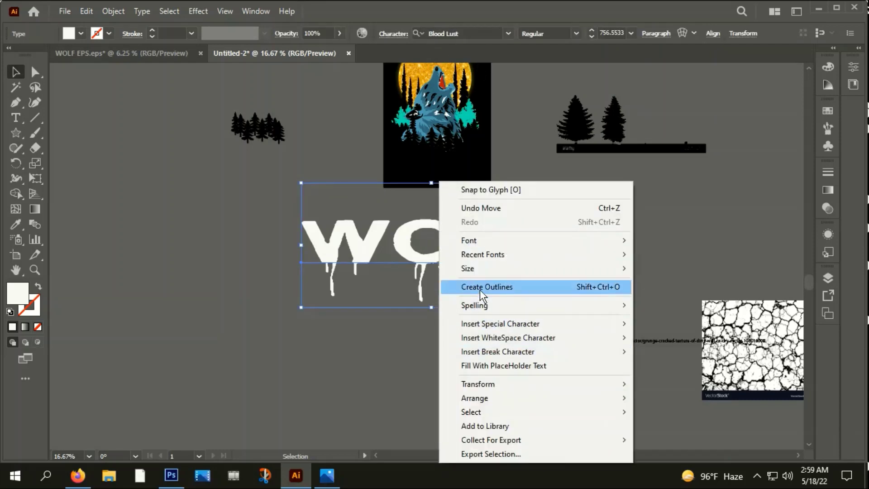
click(480, 287)
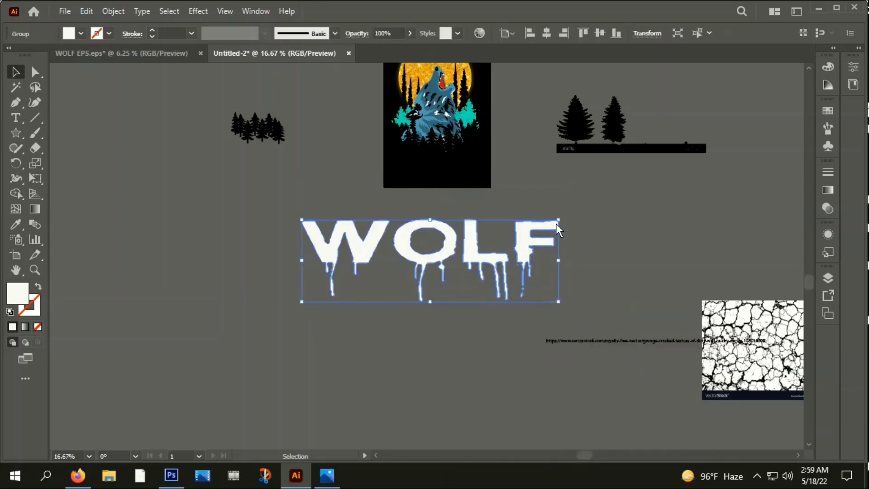
Step: Shrink the WOLF lettering, place it at the poster's bottom and bring it to front
mouse_move(556, 223)
mouse_down()
mouse_move(499, 245)
mouse_move(470, 162)
mouse_up()
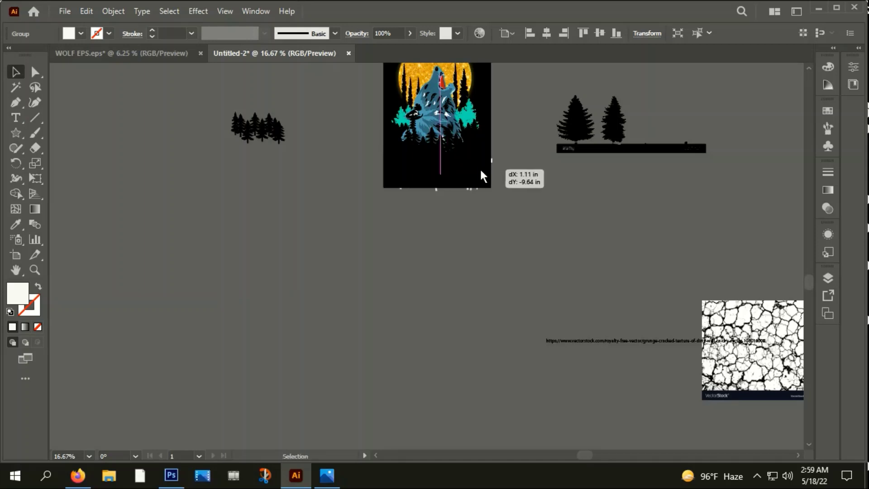
drag(488, 170, 480, 167)
right_click(480, 169)
mouse_move(516, 345)
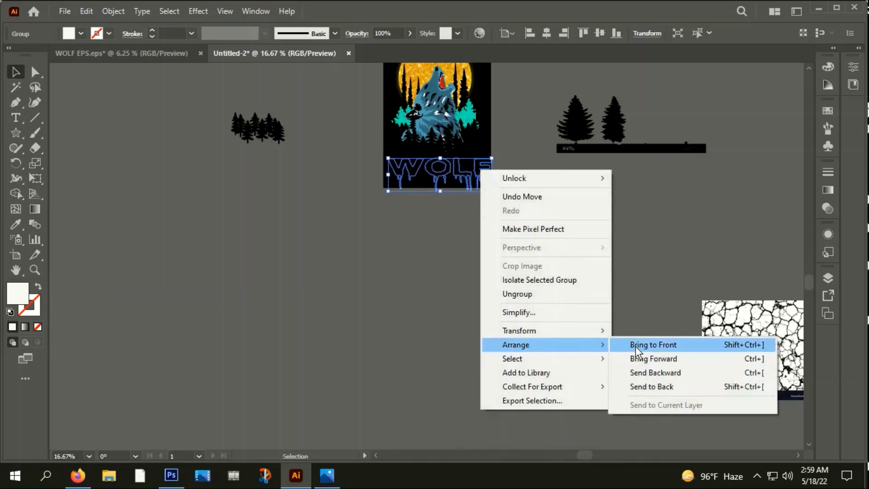
click(636, 346)
scroll(452, 131, up, 1)
scroll(452, 131, up, 2)
Step: Nudge and resize the WOLF lettering to fit beneath the howling wolf
drag(445, 233, 435, 212)
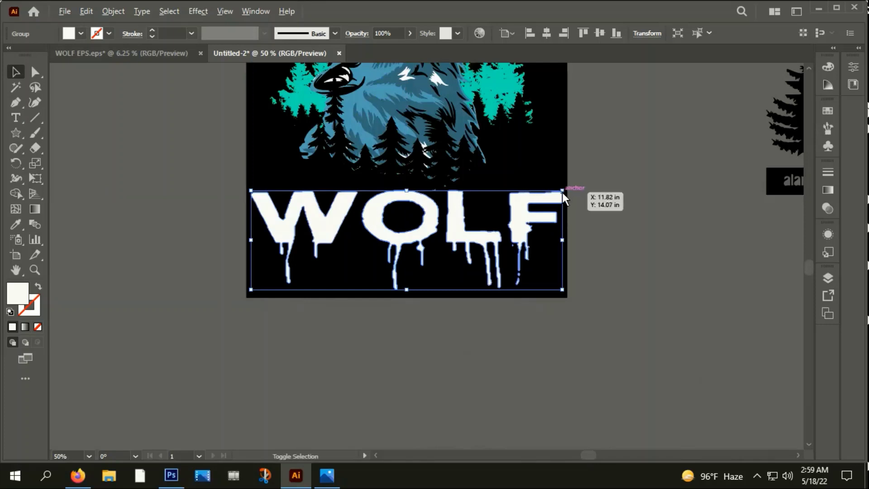
drag(562, 190, 553, 194)
click(559, 190)
scroll(558, 191, down, 1)
scroll(642, 208, up, 3)
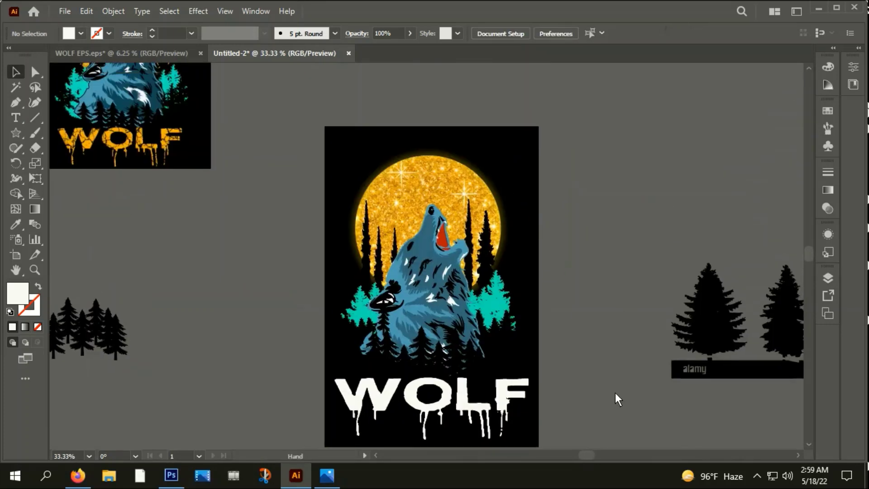
click(544, 361)
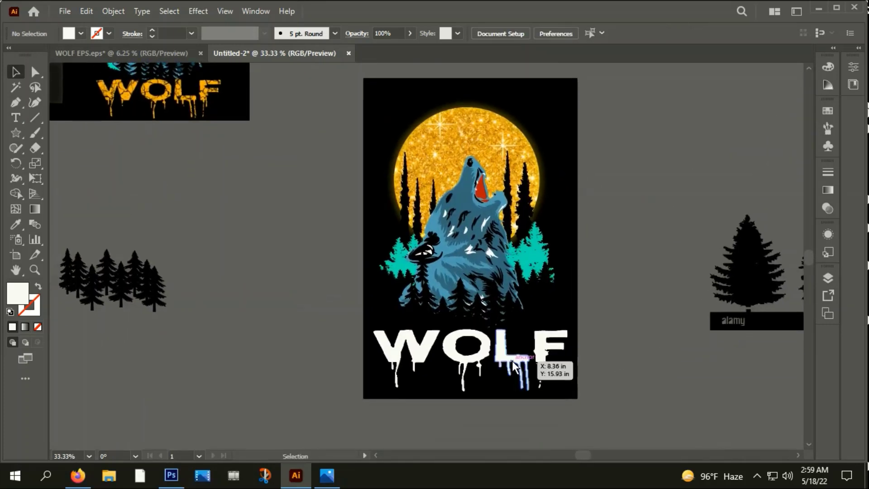
click(605, 319)
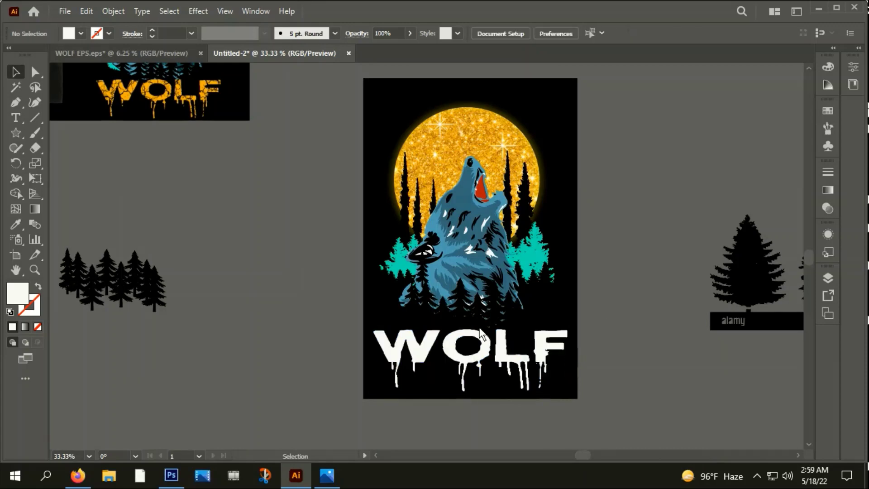
scroll(472, 327, down, 2)
scroll(461, 331, up, 2)
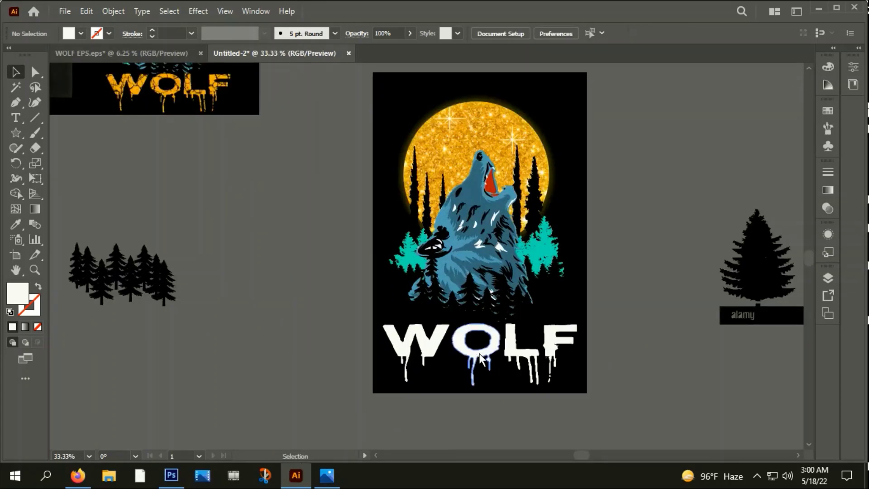
Step: Sample the moon's yellow onto the WOLF lettering with the Eyedropper
click(480, 355)
key(i)
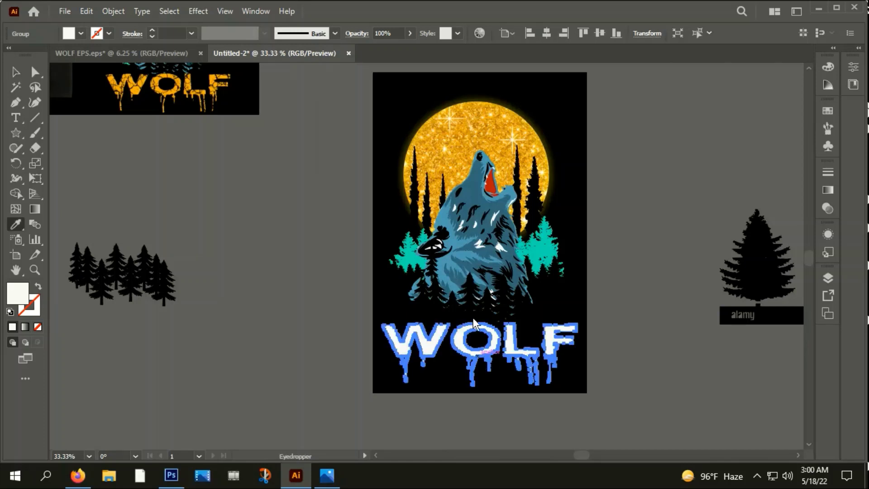
click(468, 125)
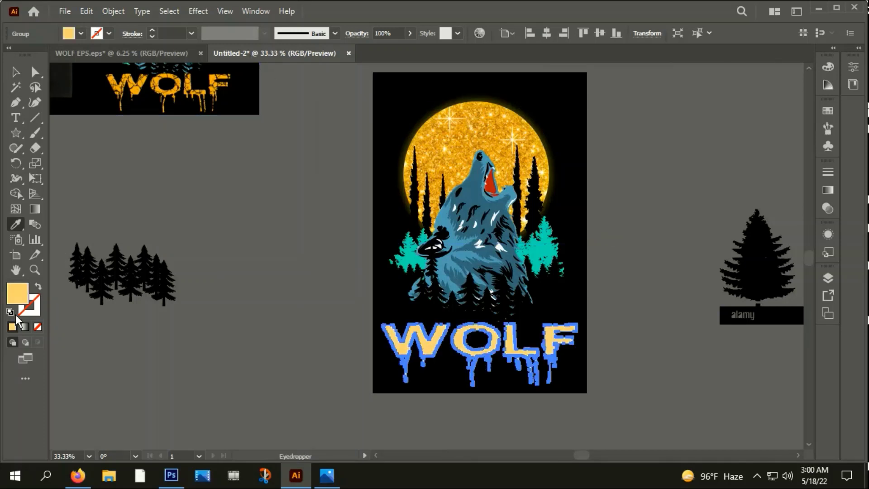
Step: Refine the WOLF fill to yellow F7D73C in the Color Picker
double_click(11, 292)
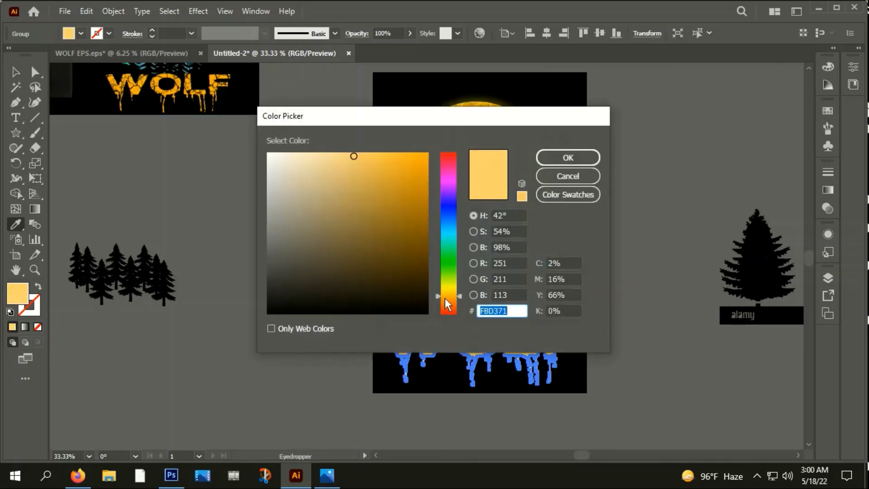
drag(445, 298, 450, 297)
click(365, 158)
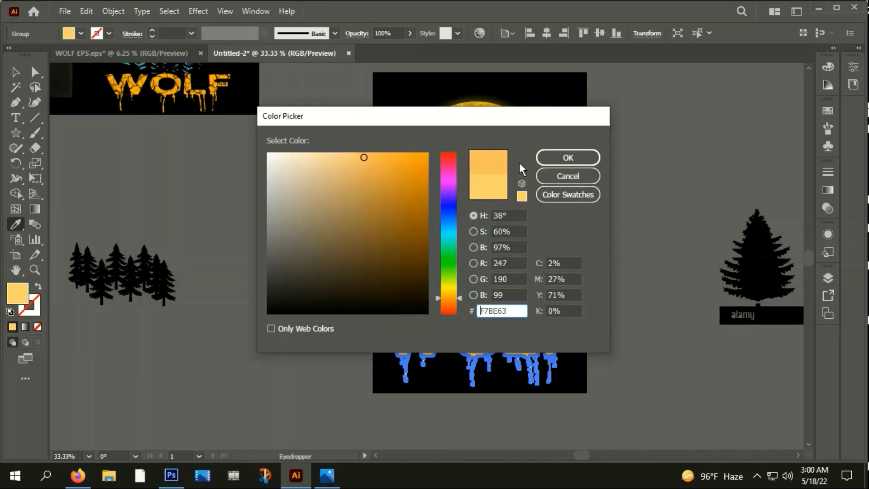
drag(451, 298, 448, 291)
click(390, 157)
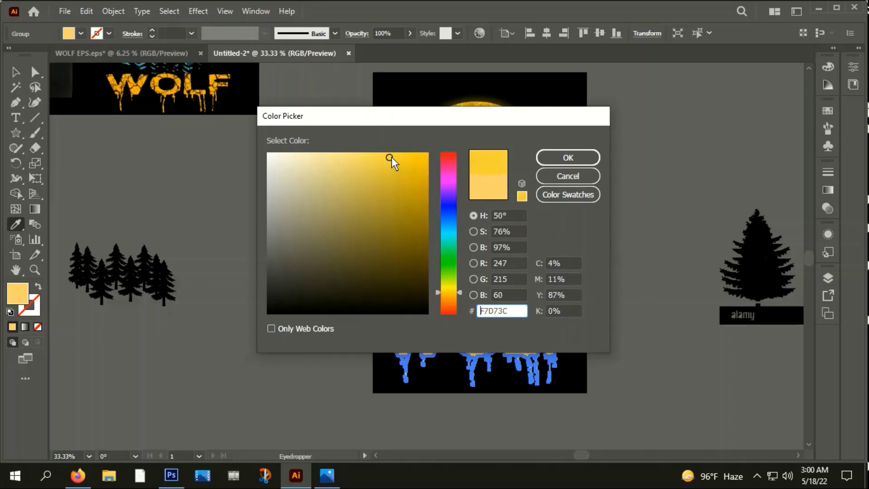
click(560, 157)
click(15, 72)
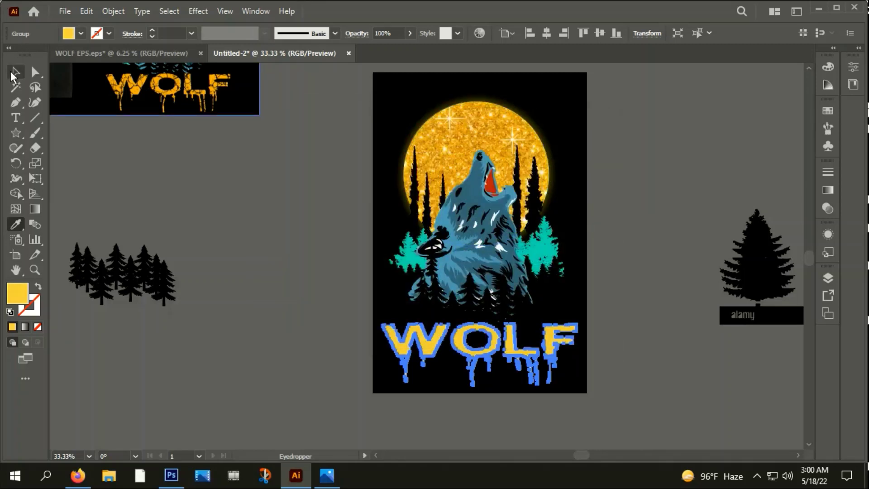
click(264, 238)
scroll(264, 238, down, 1)
scroll(148, 101, up, 1)
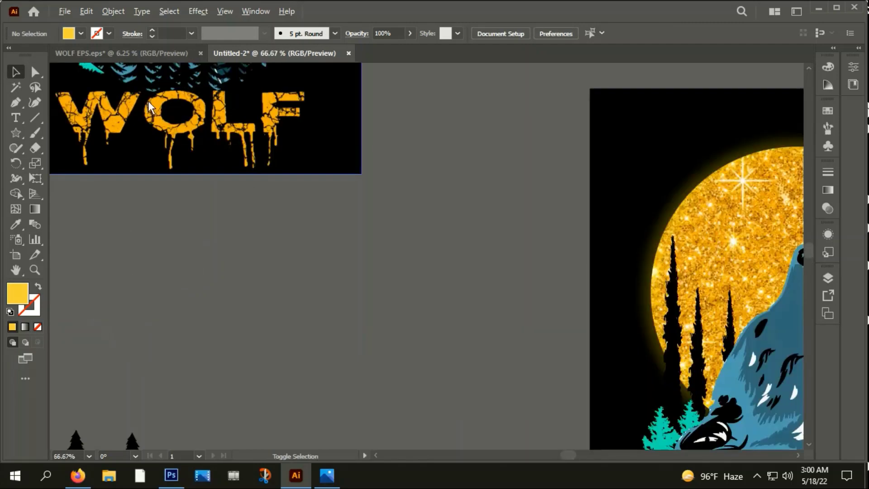
scroll(232, 132, down, 3)
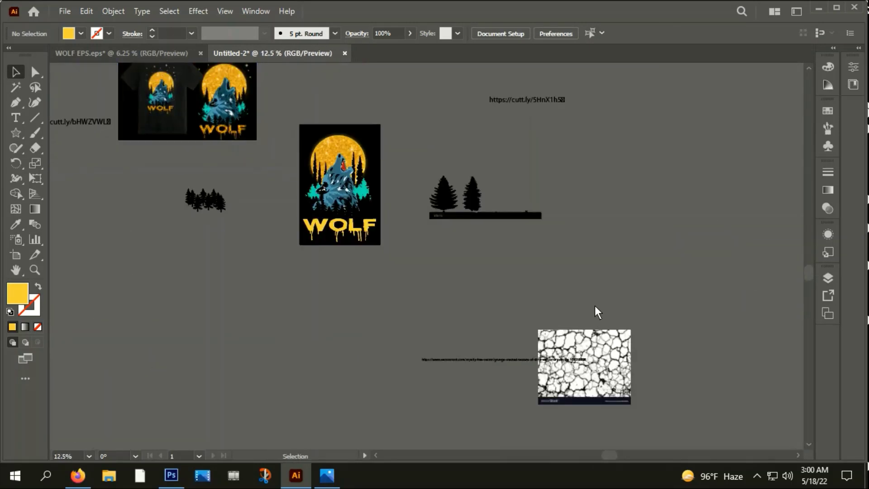
Step: Move the cracked texture image over the poster's lower half, bring it to front, then cut it
click(588, 353)
click(514, 362)
scroll(512, 365, up, 5)
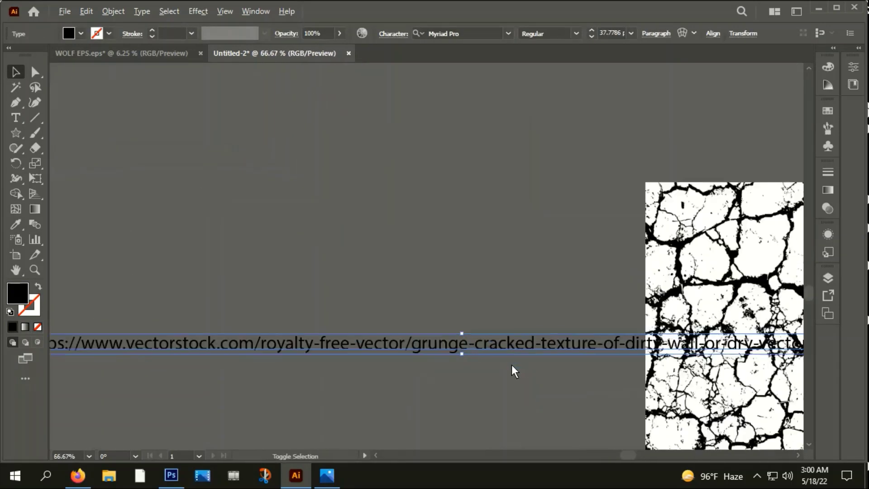
scroll(512, 365, down, 4)
click(534, 380)
click(648, 356)
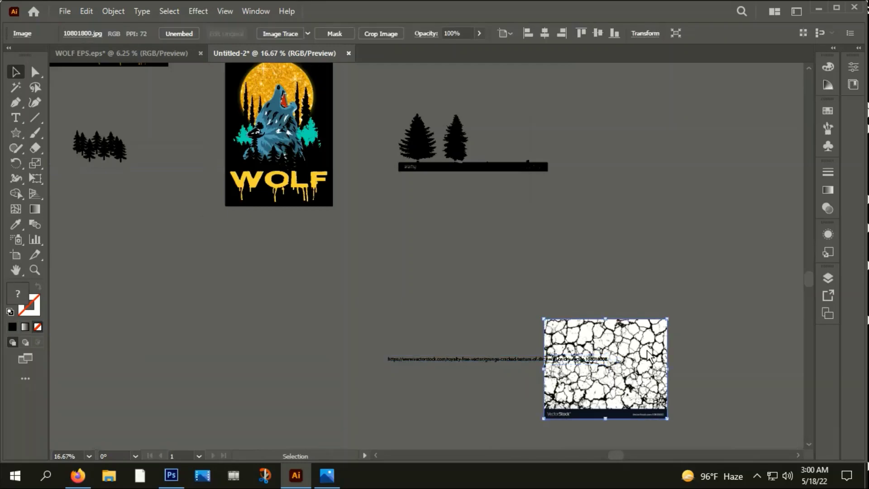
drag(649, 356, 323, 189)
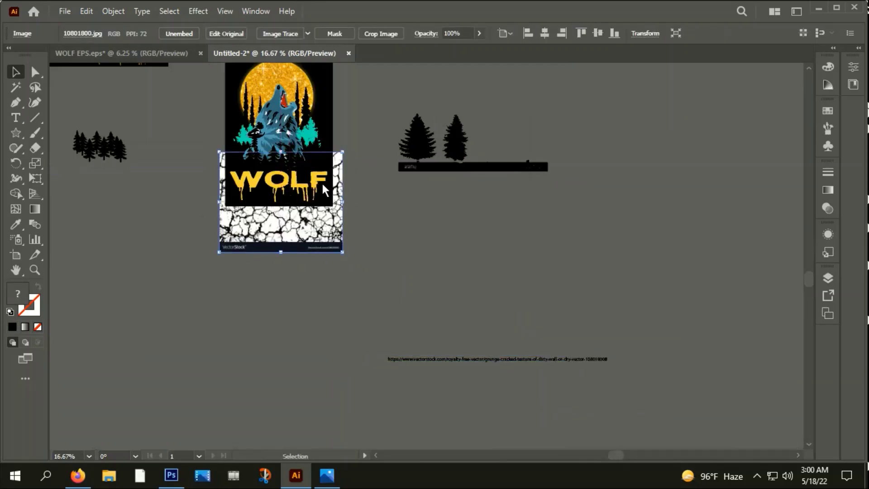
scroll(321, 181, up, 3)
scroll(321, 181, down, 2)
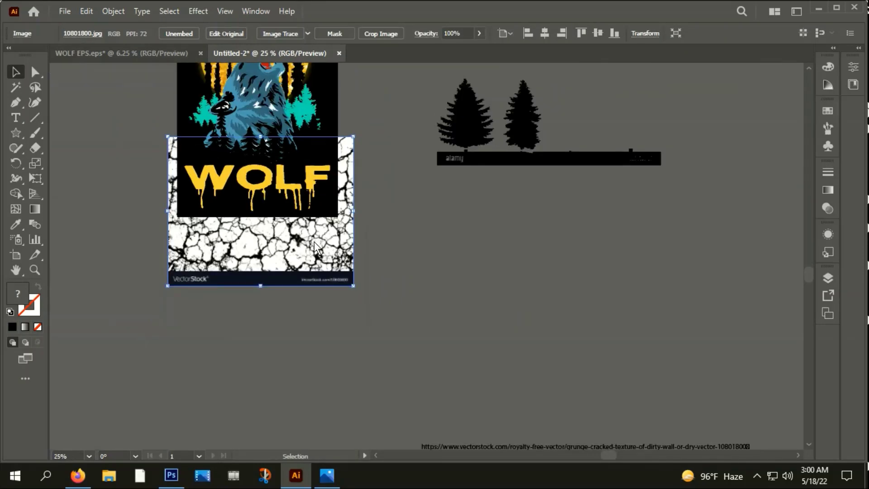
right_click(315, 247)
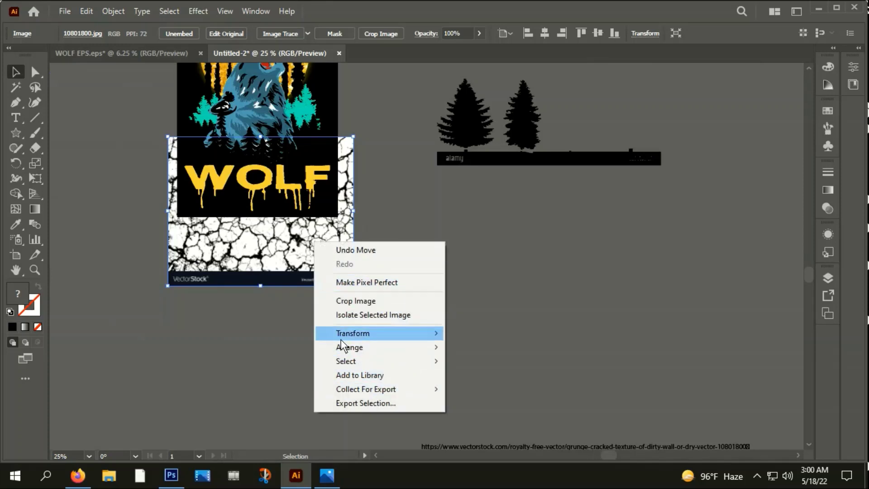
click(485, 348)
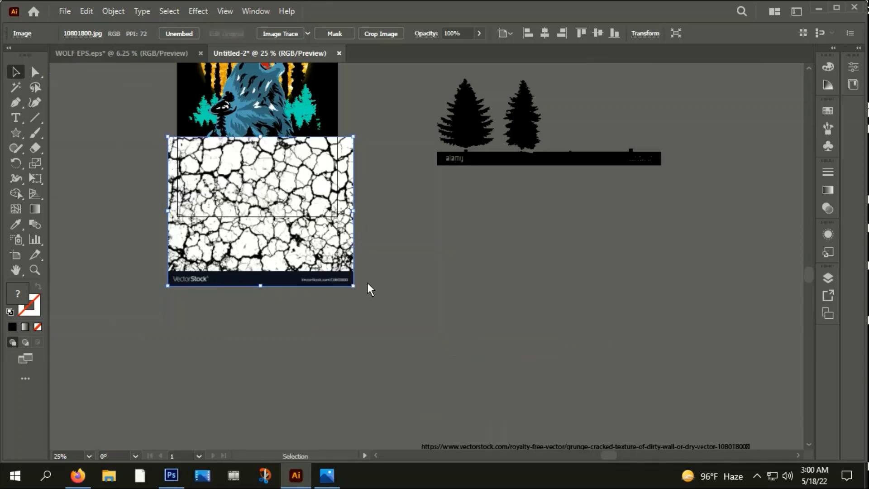
key(Delete)
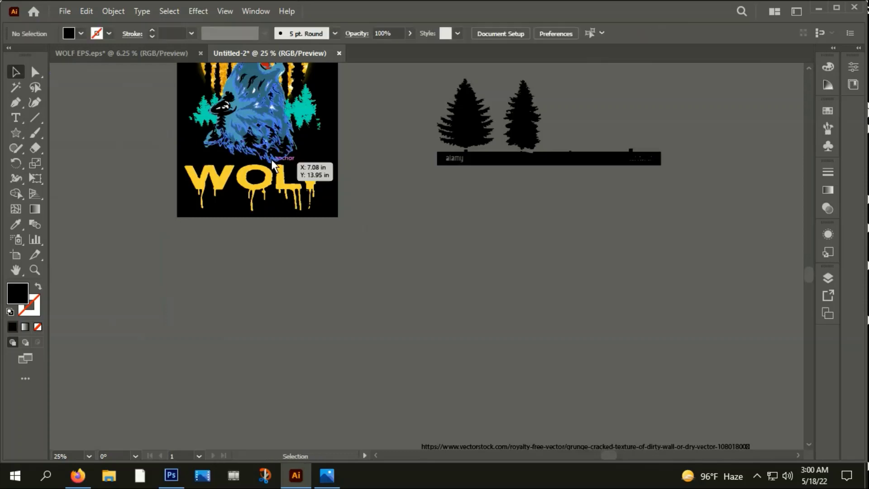
Step: Create an opacity mask on the WOLF lettering and enter mask editing
click(266, 186)
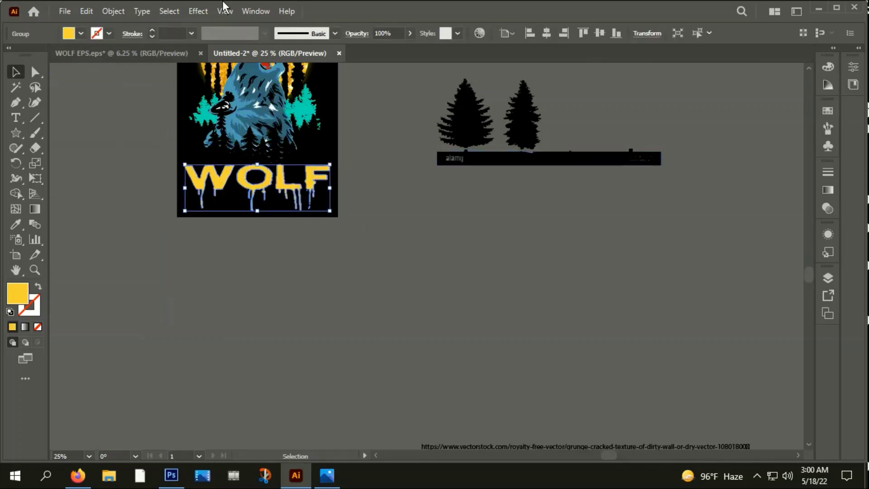
click(255, 11)
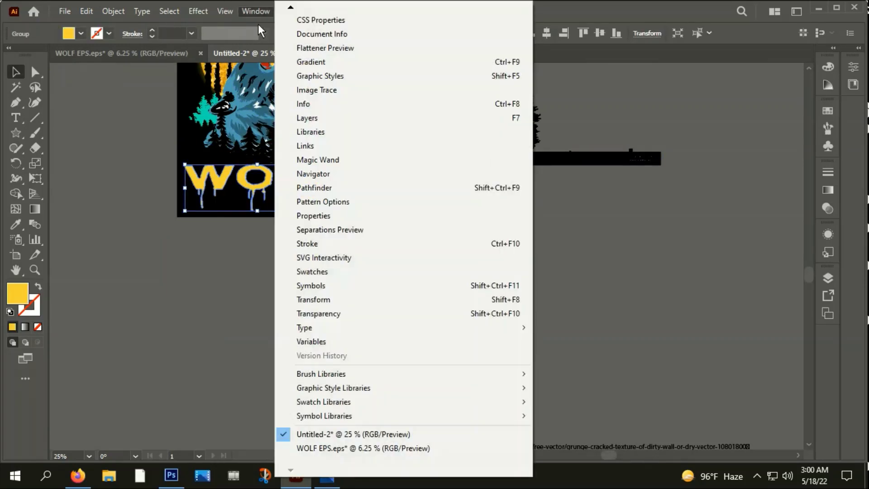
click(319, 314)
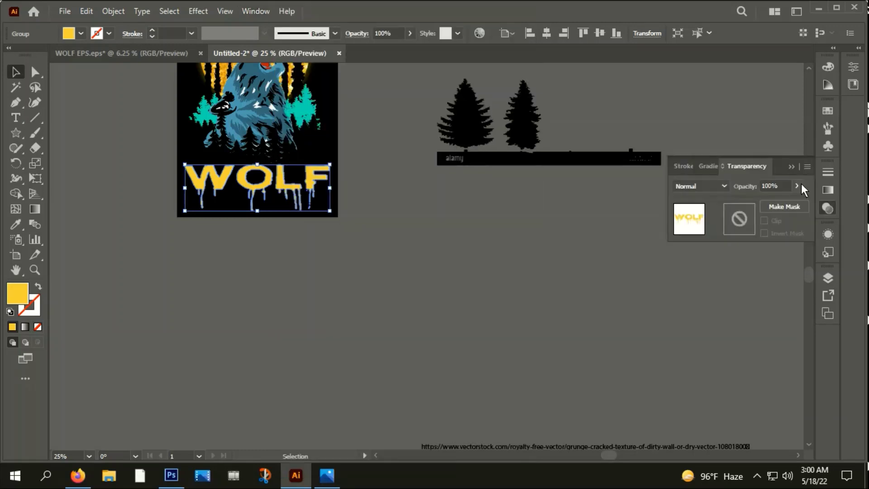
click(772, 206)
click(768, 219)
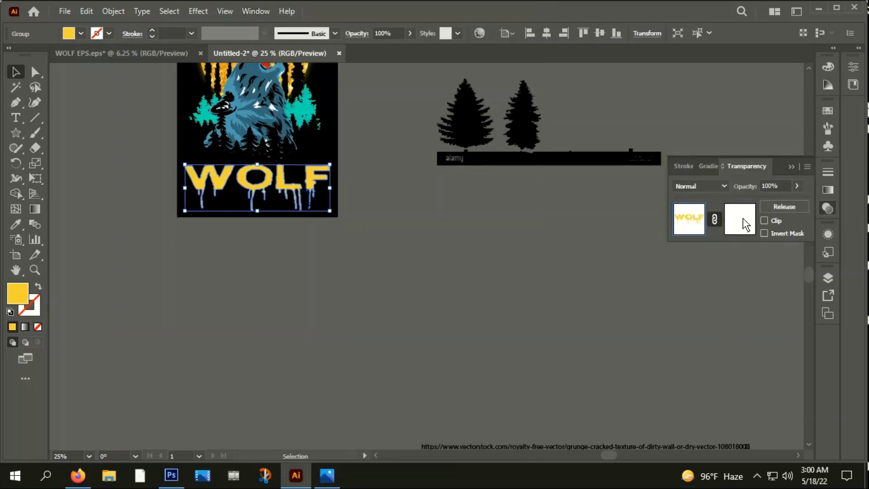
Step: Paste the crack texture into the mask, shrink it and position it over the letters
key(ctrl+v)
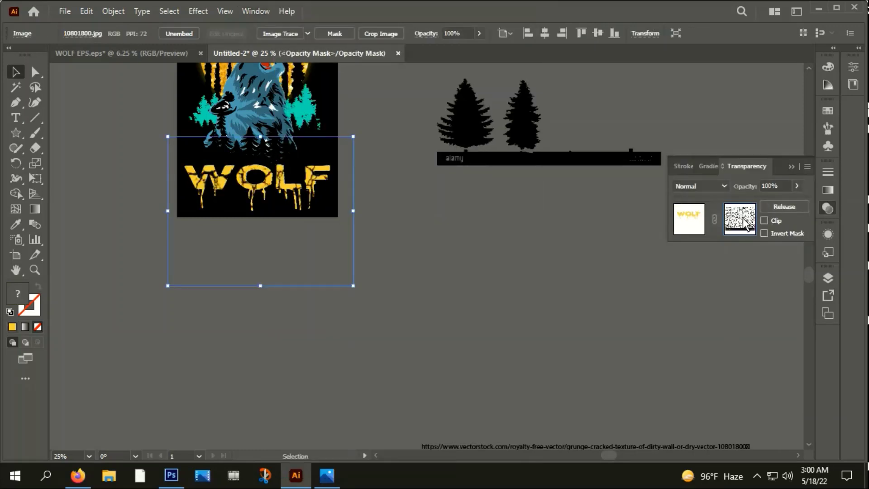
scroll(257, 159, up, 3)
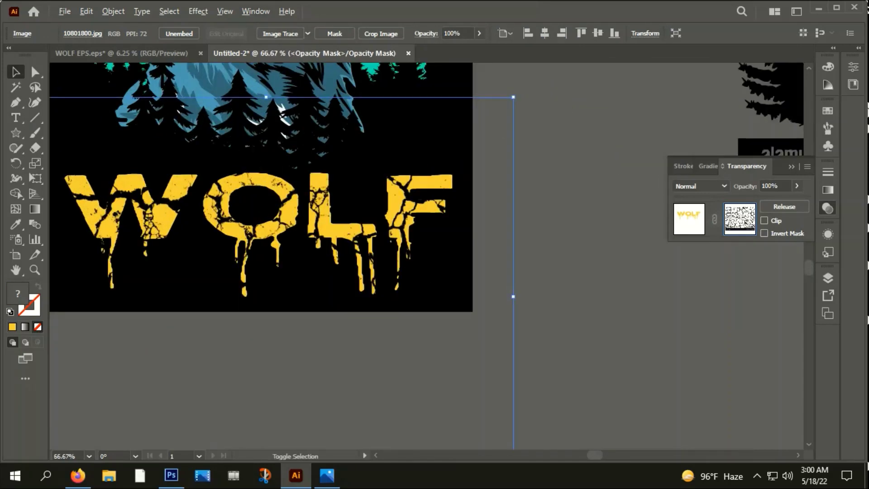
drag(513, 96, 439, 166)
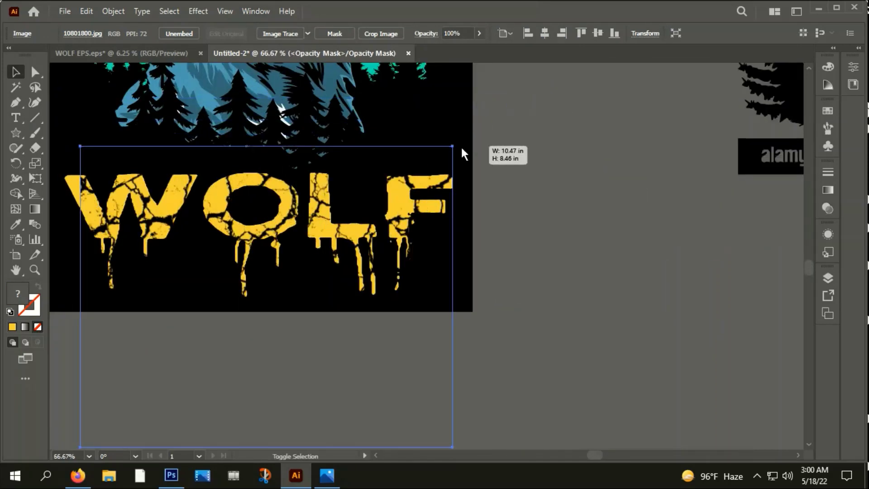
drag(379, 340, 369, 322)
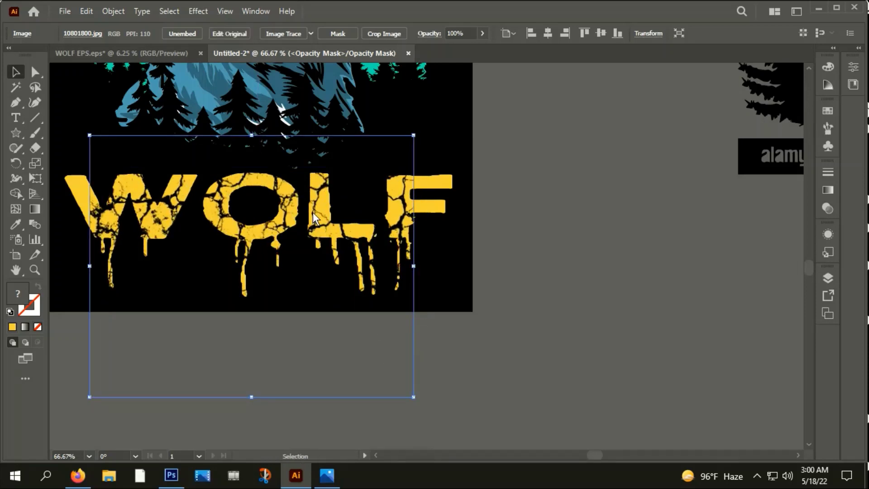
mouse_move(313, 213)
mouse_down()
mouse_move(272, 208)
mouse_move(412, 191)
mouse_up()
click(609, 243)
Step: Check the texture placement and exit opacity mask editing from the Transparency panel
scroll(609, 243, down, 2)
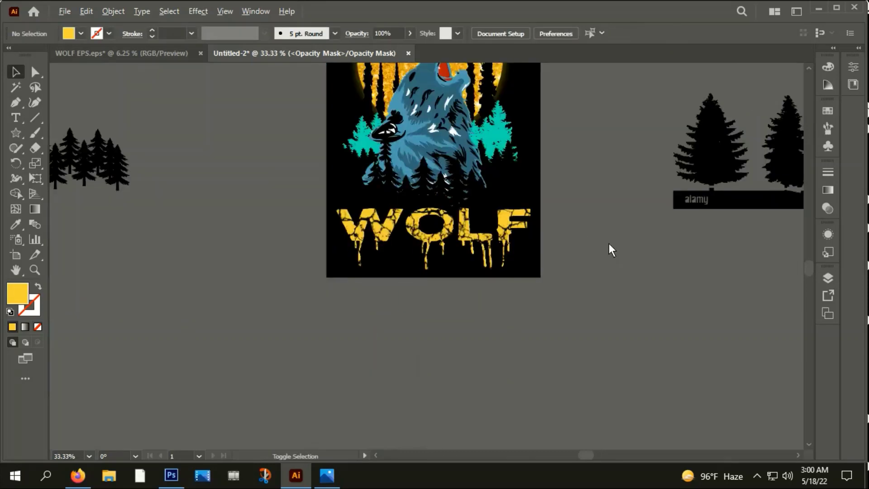
click(493, 252)
click(517, 270)
click(255, 13)
click(307, 316)
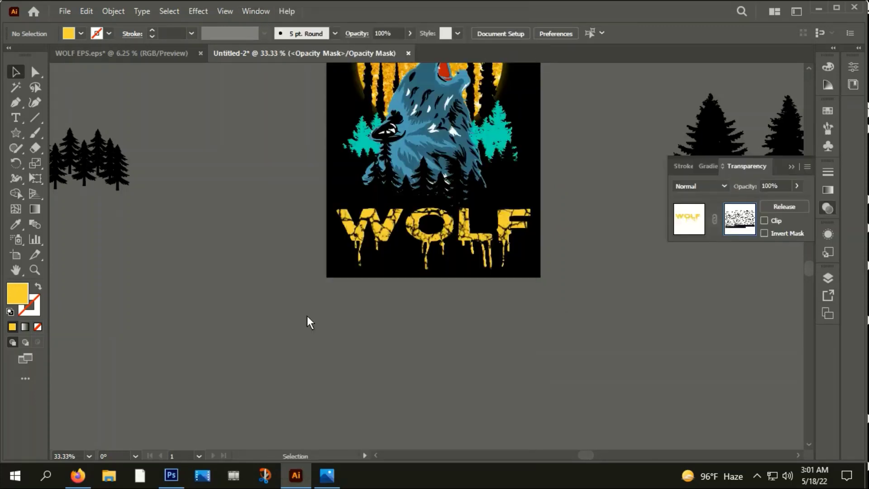
click(686, 217)
Step: Inspect the WOLF text and pan the view to see the whole layout
click(611, 319)
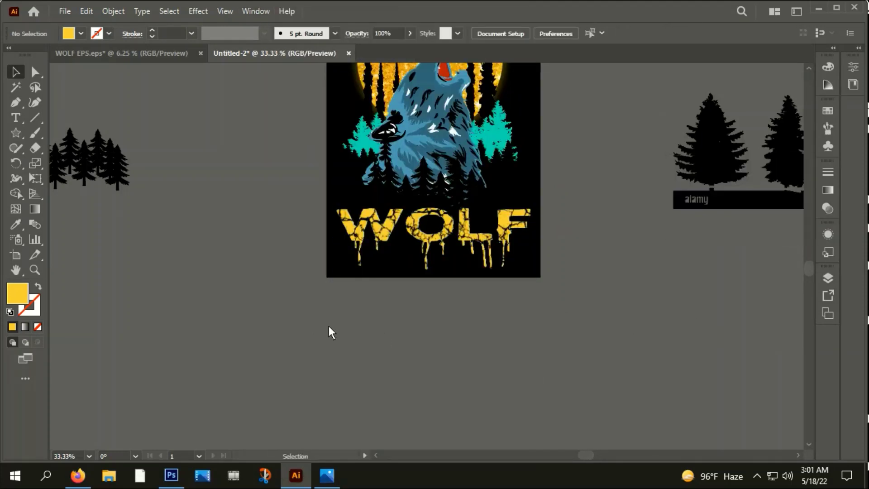
click(525, 240)
click(546, 330)
scroll(498, 312, down, 2)
mouse_move(493, 313)
mouse_down()
mouse_move(479, 374)
mouse_move(378, 347)
mouse_up()
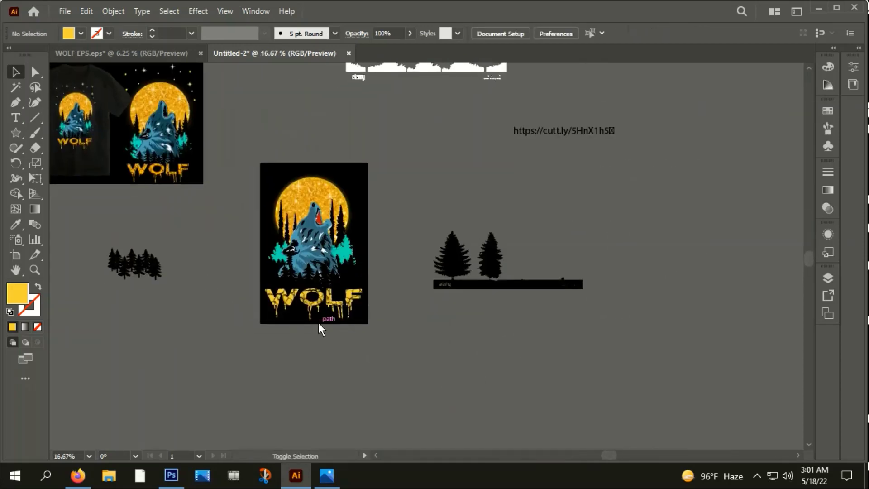
scroll(302, 300, up, 1)
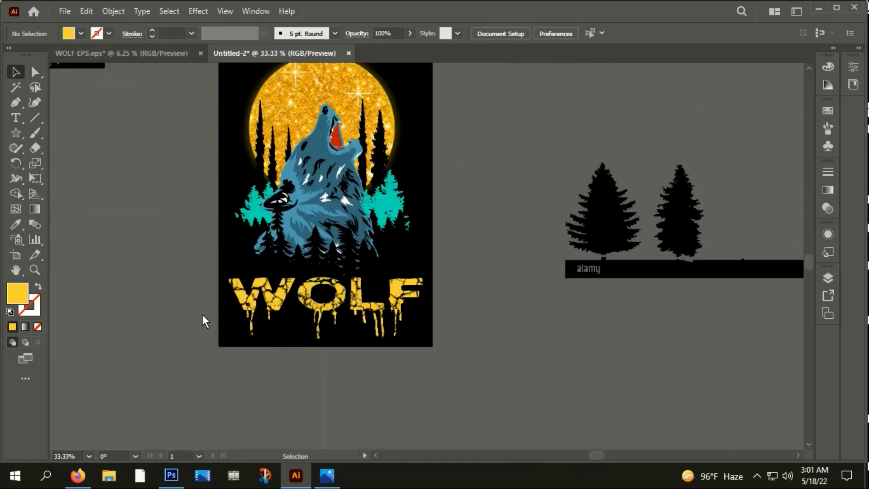
scroll(203, 317, down, 1)
scroll(261, 366, up, 1)
Step: Fill the WOLF text group with bright yellow FFD008
drag(245, 244, 243, 252)
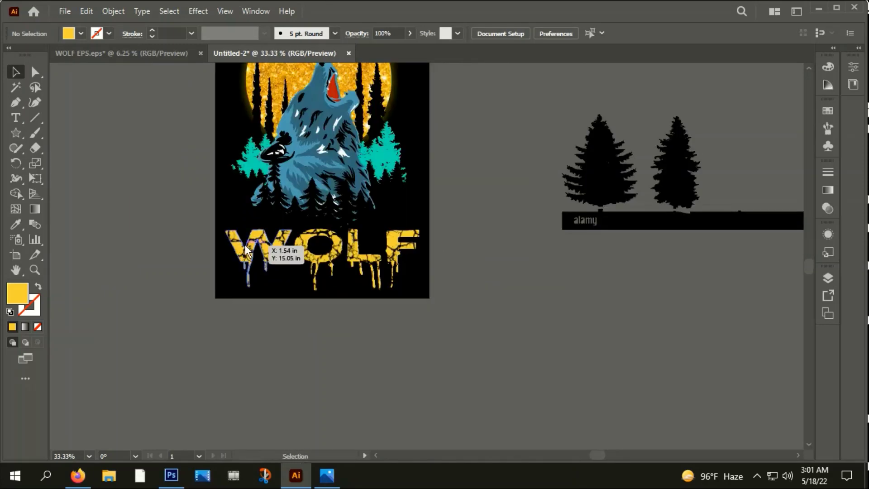
double_click(17, 300)
click(424, 153)
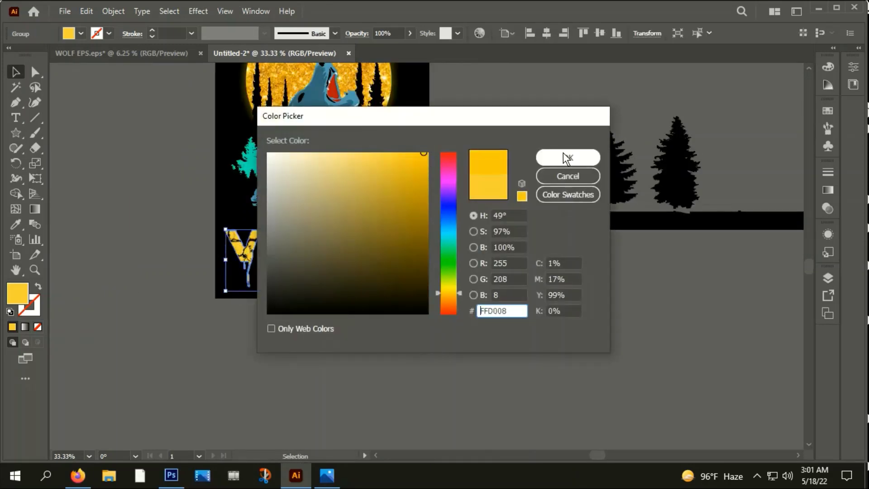
click(566, 158)
click(421, 327)
Step: Nudge the WOLF text group slightly upward
scroll(295, 198, down, 1)
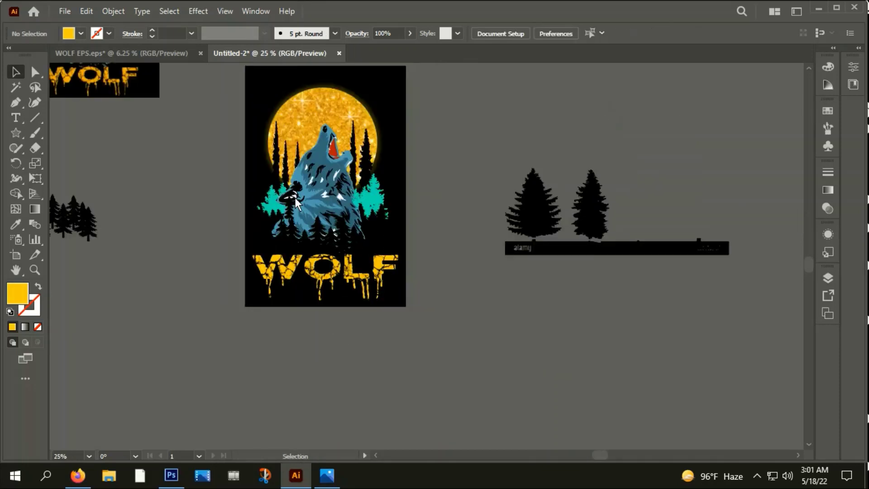
click(369, 271)
scroll(370, 271, up, 1)
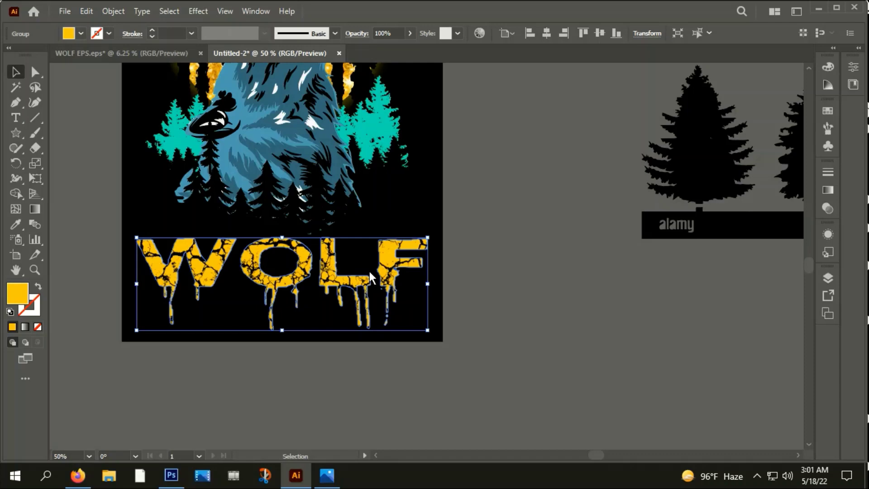
drag(370, 273, 370, 271)
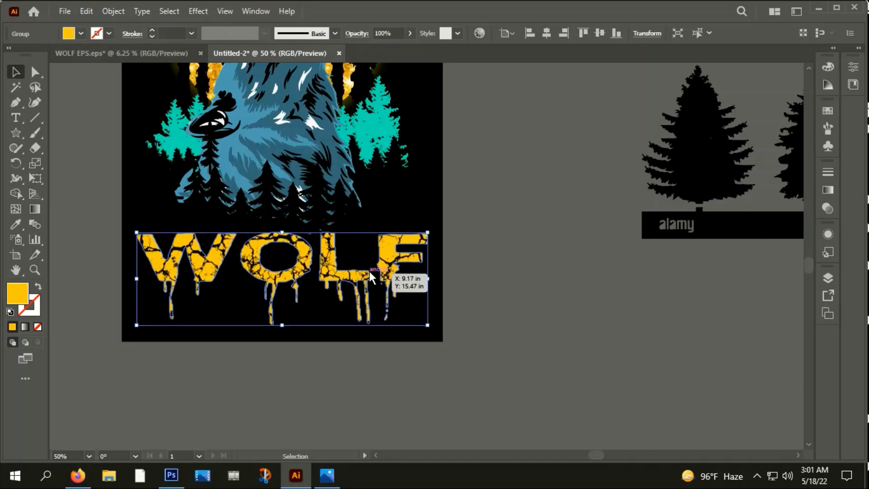
click(498, 360)
scroll(501, 355, down, 3)
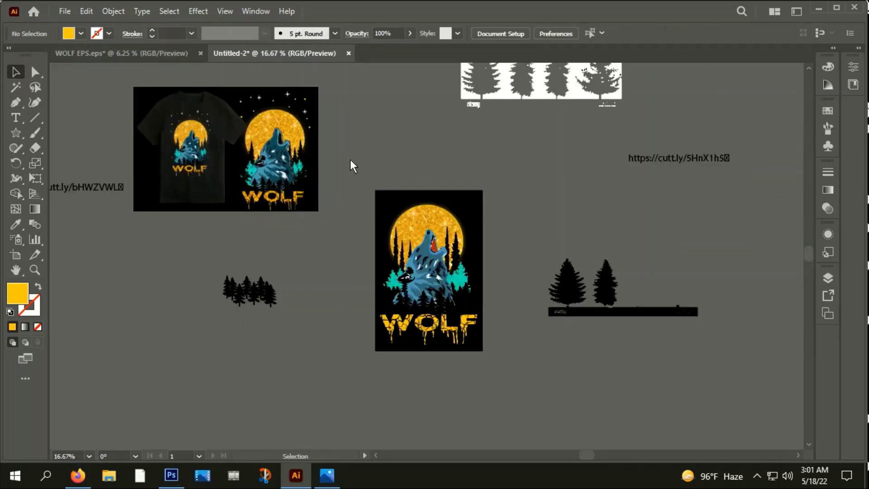
Step: Group all the poster artwork and nudge the group slightly upward
right_click(452, 272)
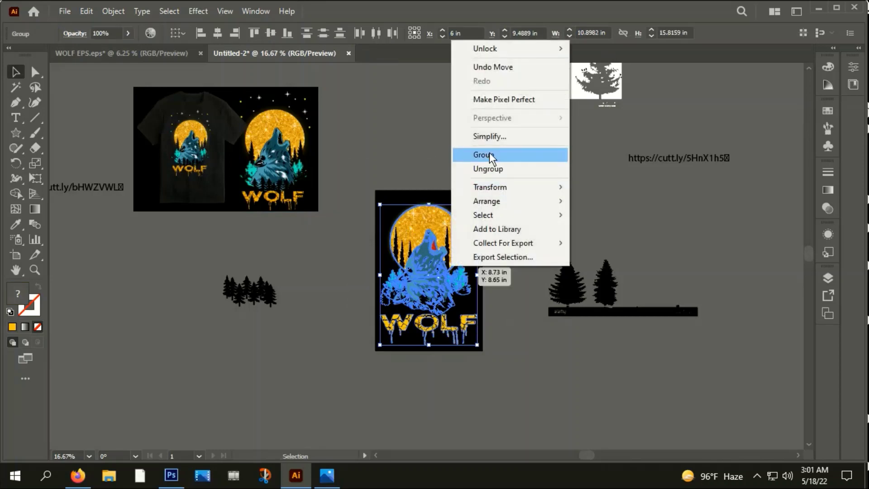
click(490, 154)
drag(437, 271, 438, 268)
click(528, 208)
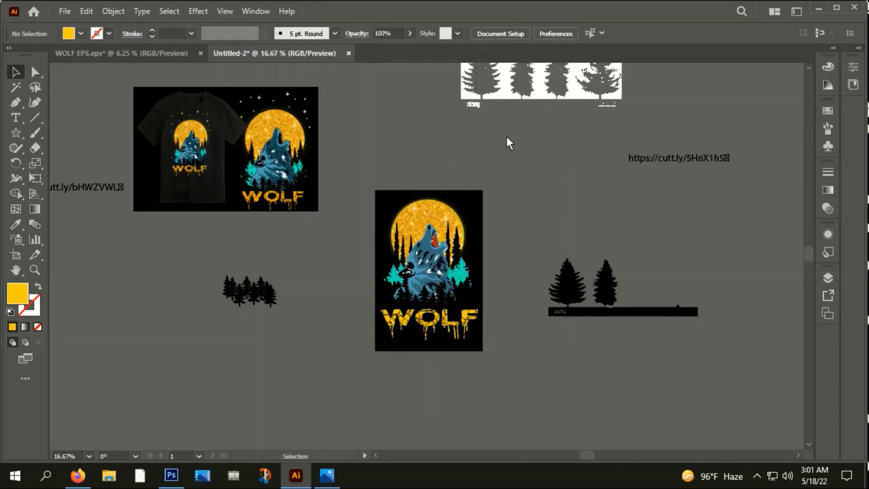
Step: Save the poster to the Desktop as Illustrator EPS 'source file.eps' with Use Artboards enabled
click(62, 10)
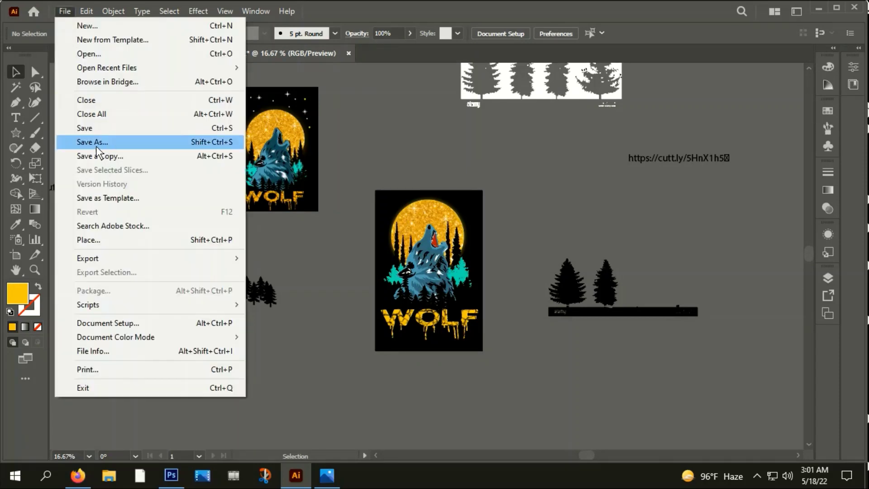
click(96, 145)
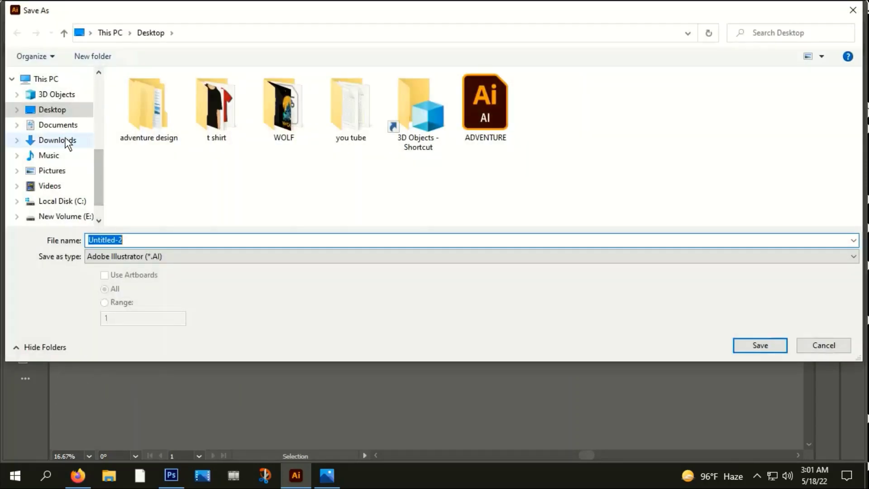
click(140, 257)
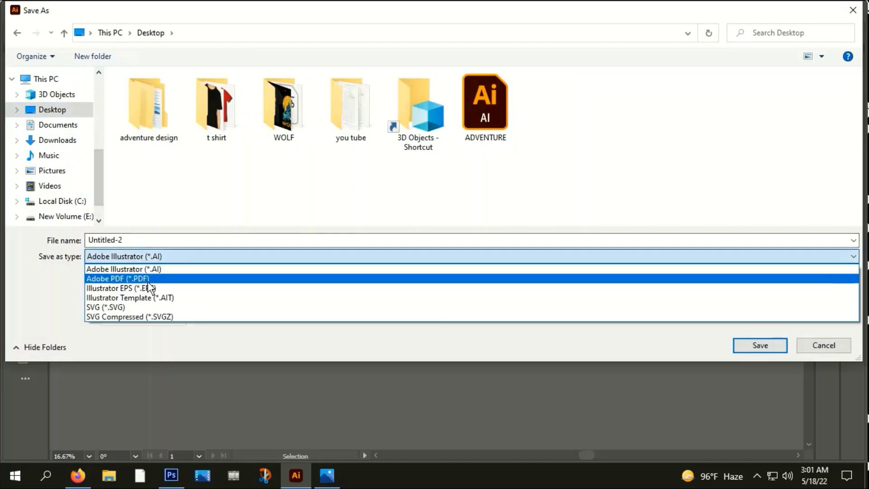
click(136, 288)
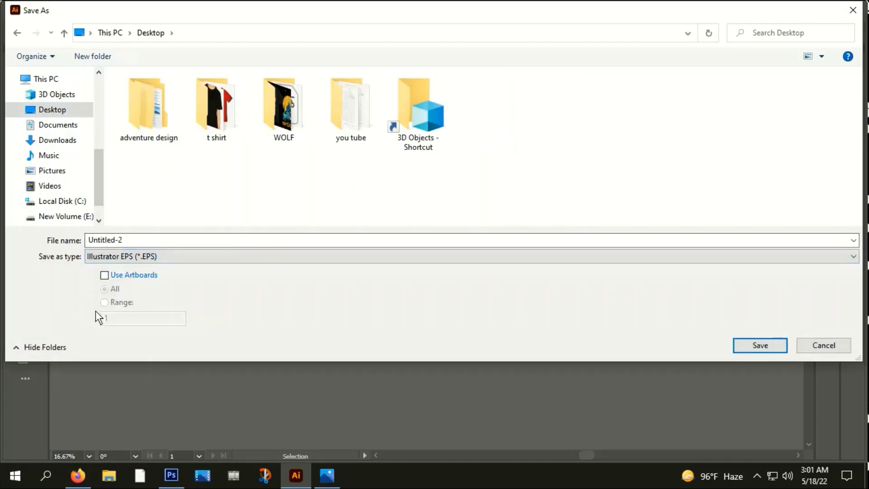
click(104, 275)
double_click(127, 242)
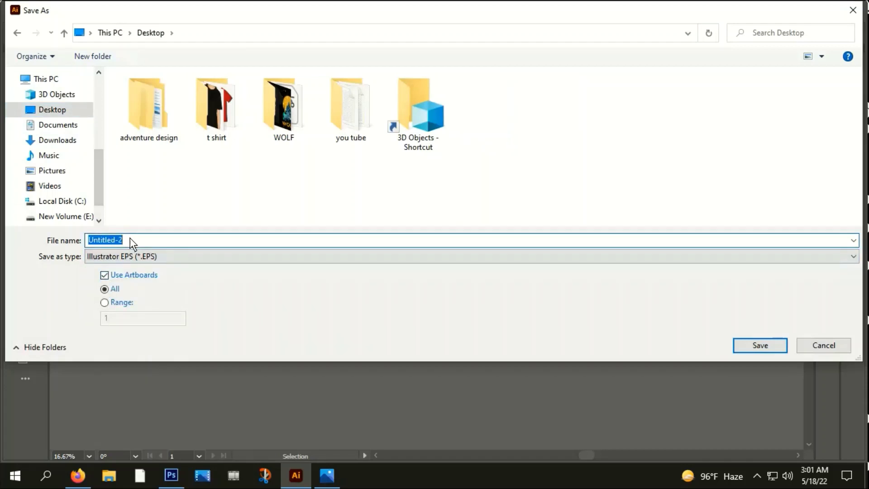
text(source file)
click(750, 345)
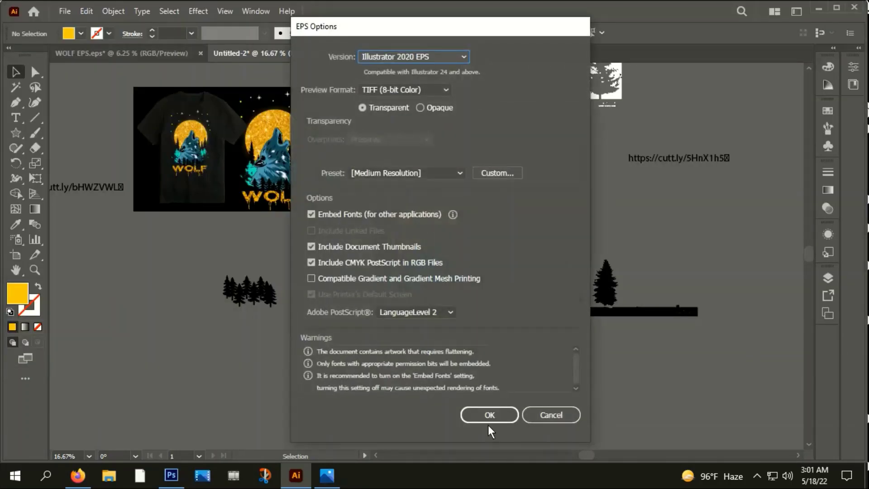
click(491, 417)
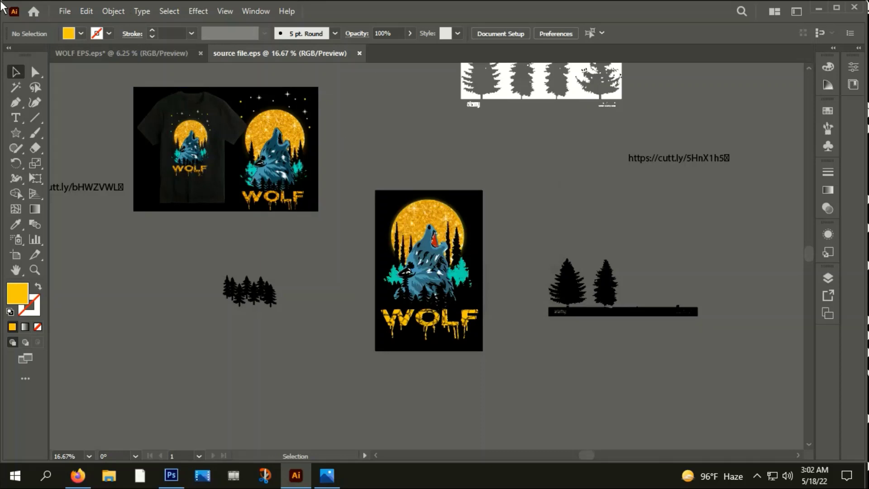
Step: Export the artboard as a PNG to the Desktop with Use Artboards and a new file name
click(66, 13)
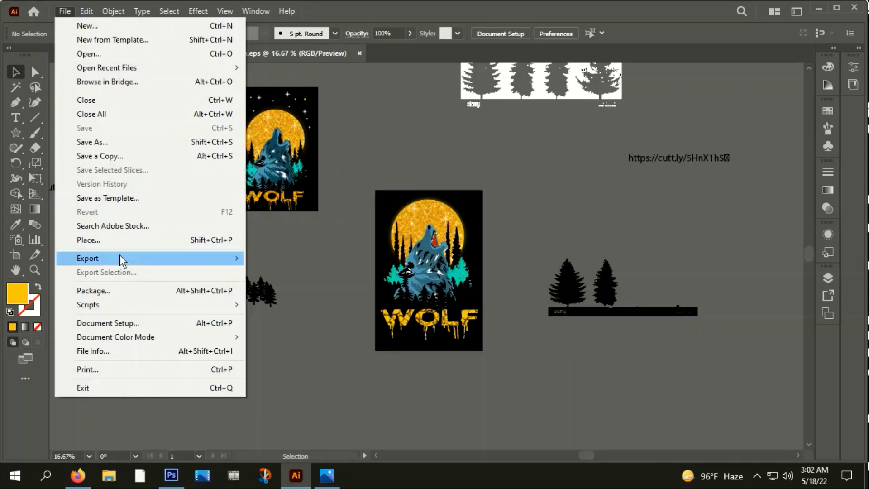
mouse_move(88, 258)
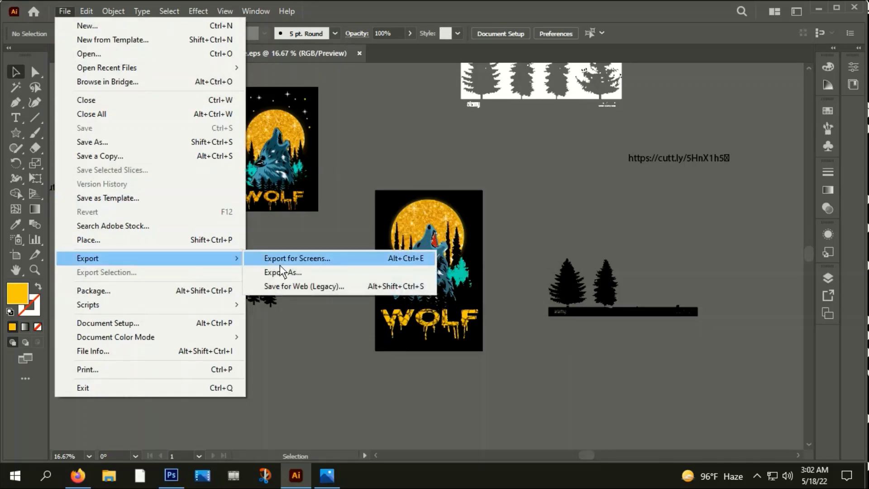
click(284, 272)
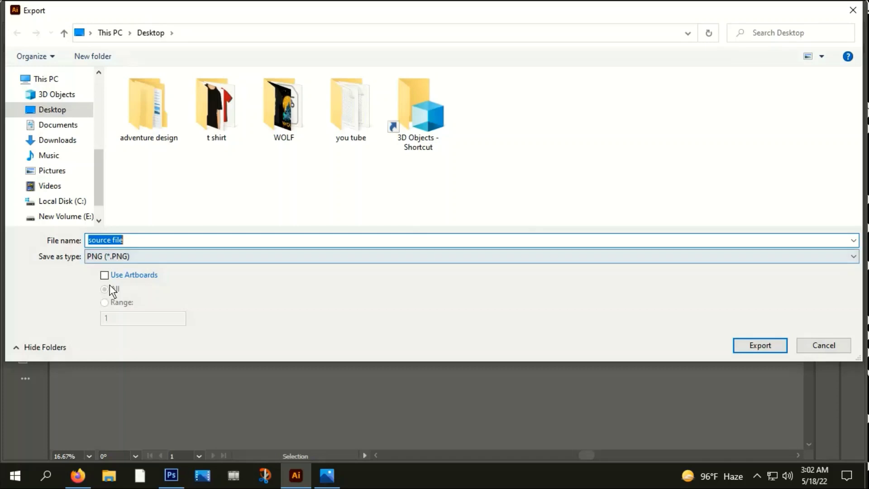
click(105, 275)
click(134, 255)
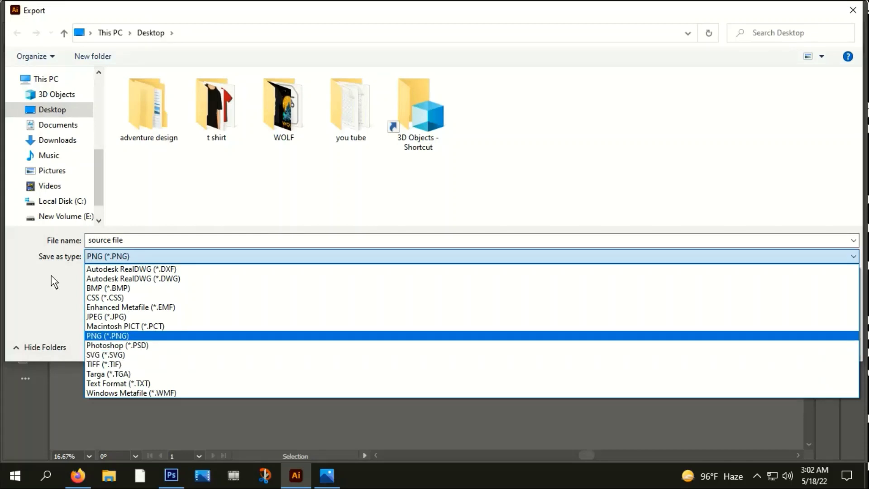
click(148, 254)
click(133, 241)
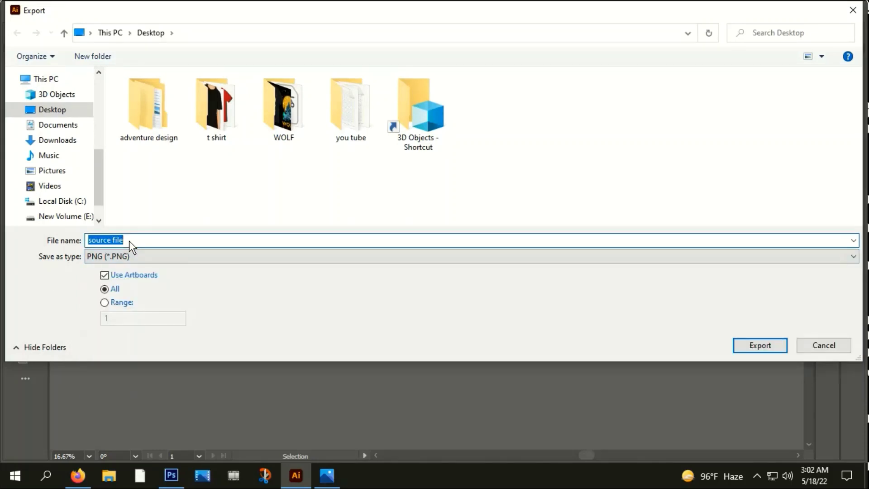
text(png)
click(751, 347)
click(448, 426)
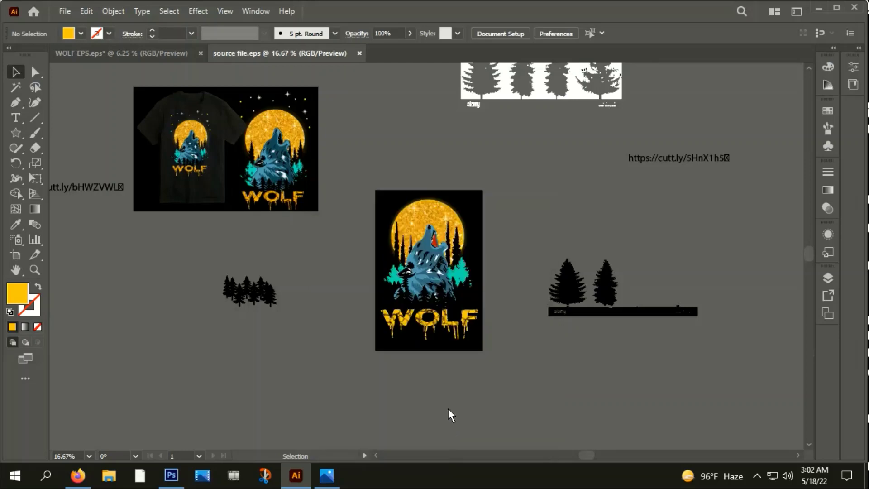
Step: Scroll the view and show the hidden system tray icons
scroll(455, 319, up, 1)
scroll(458, 317, up, 1)
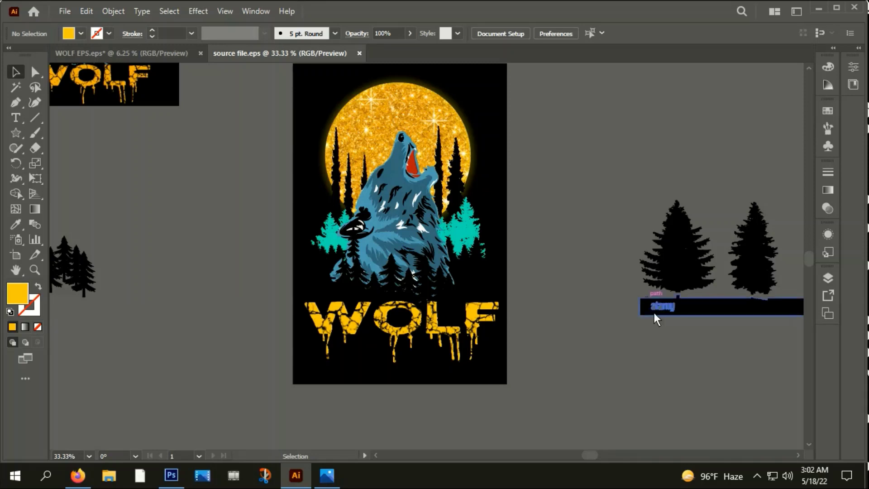
click(758, 483)
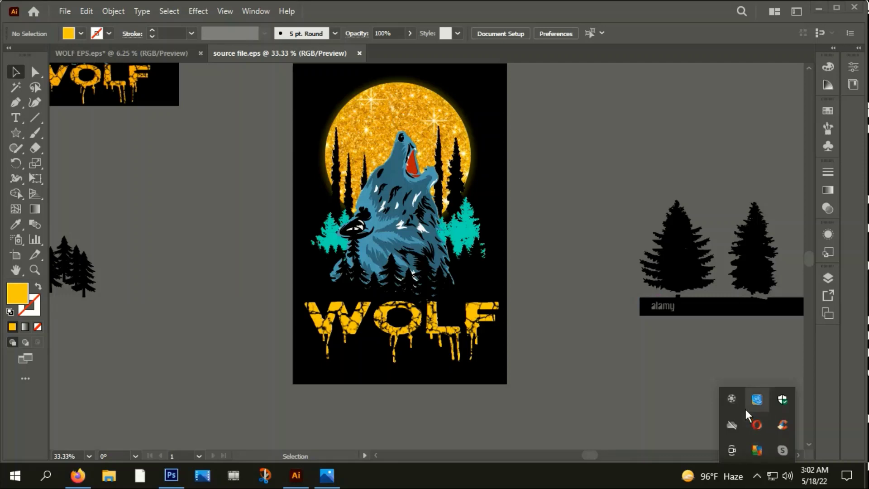